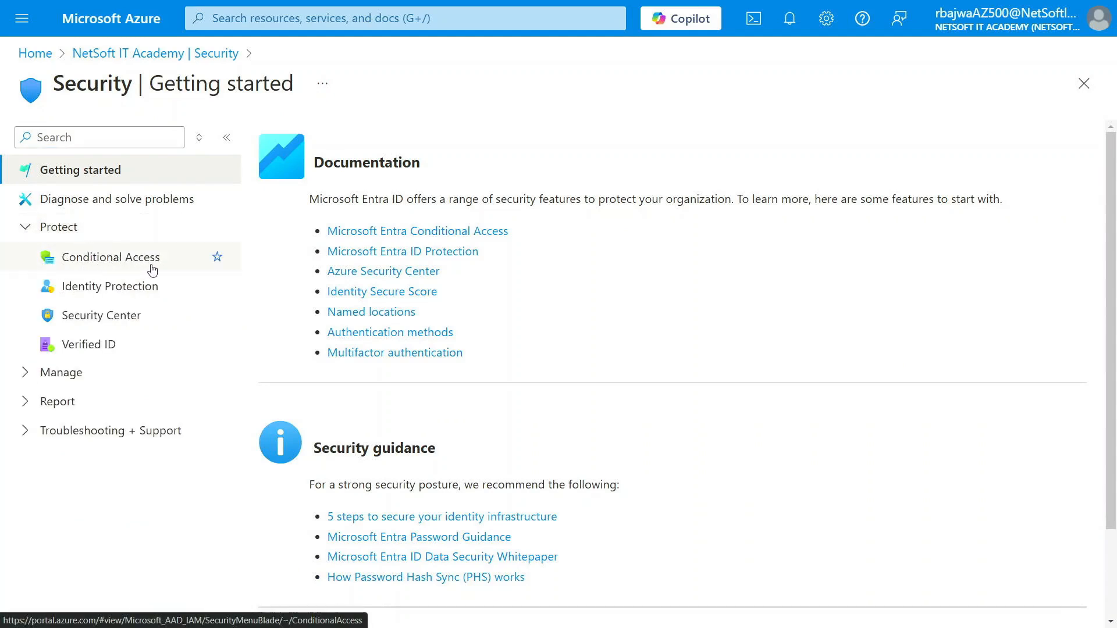
- Show the Conditional Access Overview and skim its summary of policies and uncovered users
{"action": "left_click", "coordinate": [122, 262]}
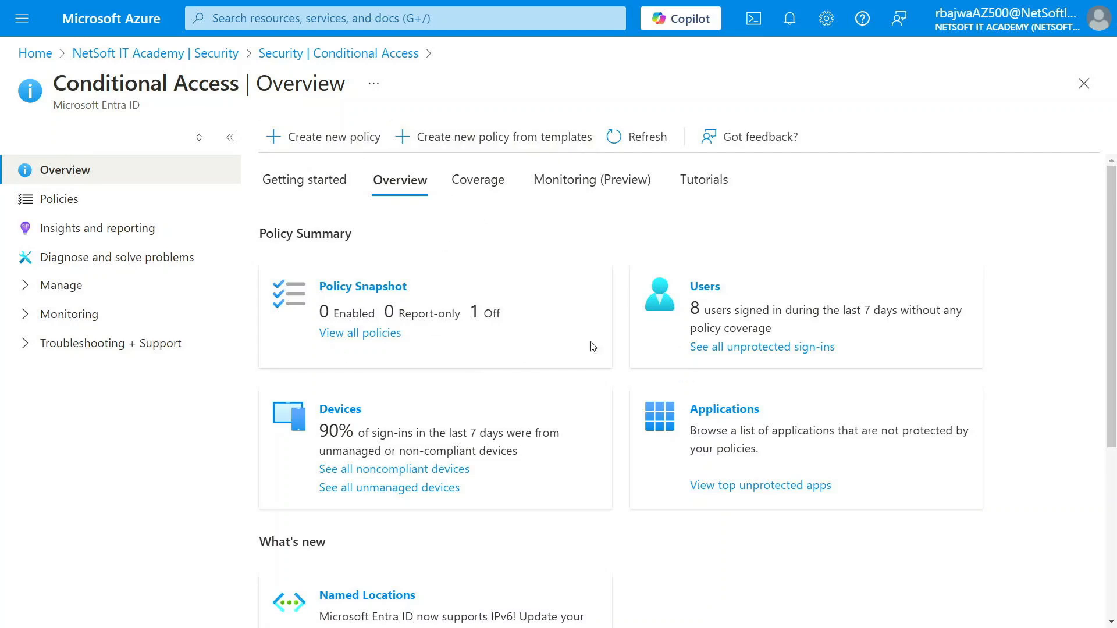
{"action": "scroll", "coordinate": [604, 425], "scroll_direction": "down", "scroll_amount": 3}
{"action": "scroll", "coordinate": [603, 424], "scroll_direction": "up", "scroll_amount": 3}
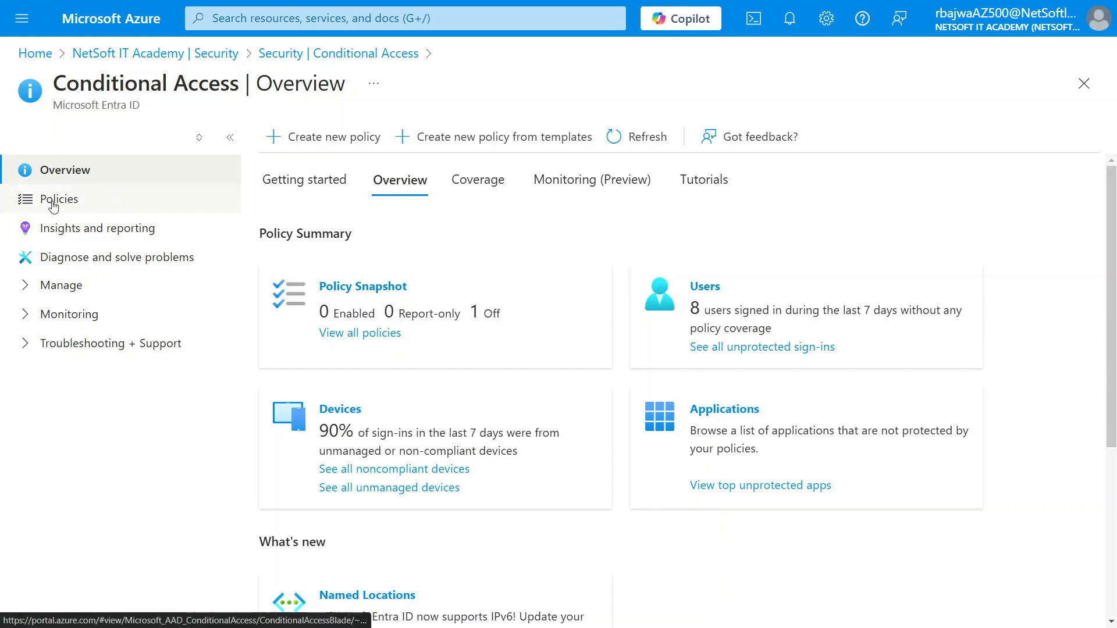
- Expand Manage and browse Named locations, Custom controls, Terms of use, VPN connectivity and Authentication contexts
{"action": "left_click", "coordinate": [58, 291]}
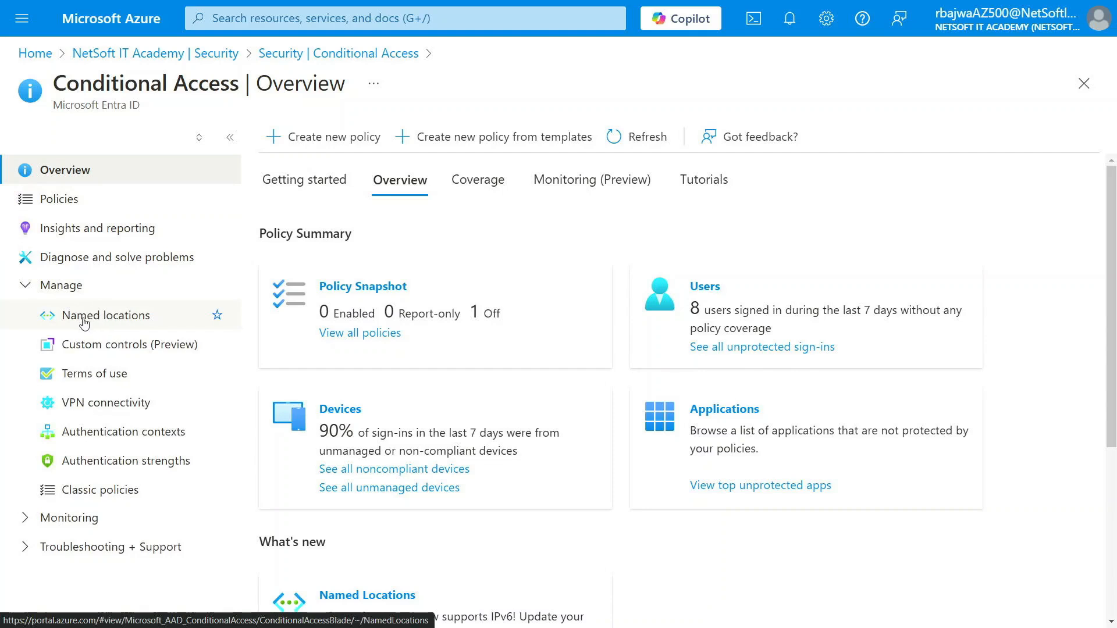
{"action": "left_click", "coordinate": [111, 320]}
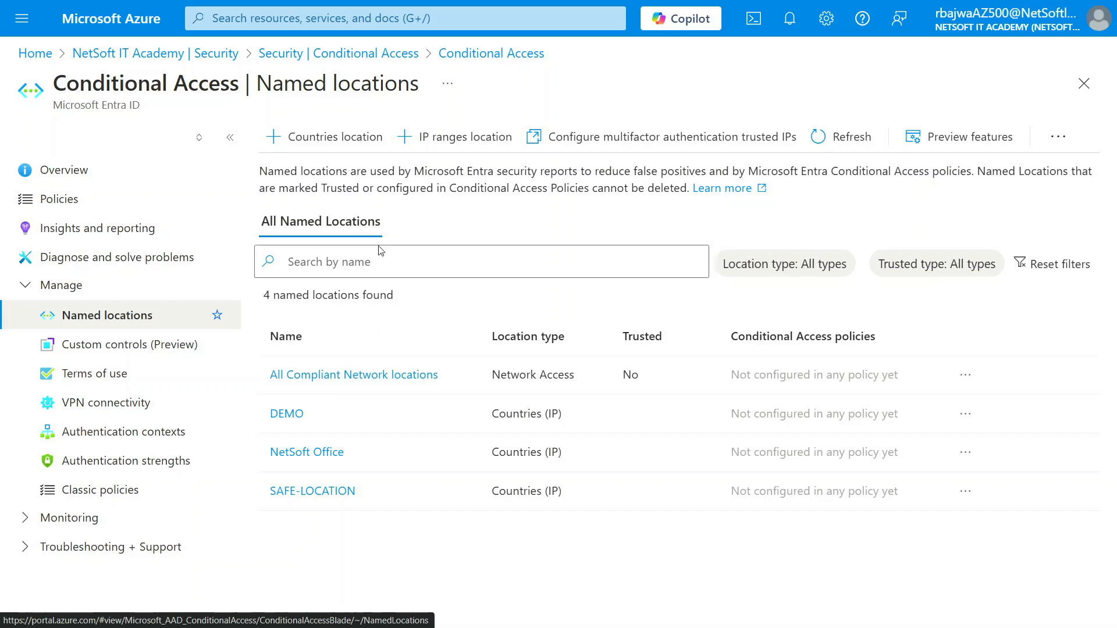
{"action": "left_click", "coordinate": [111, 353]}
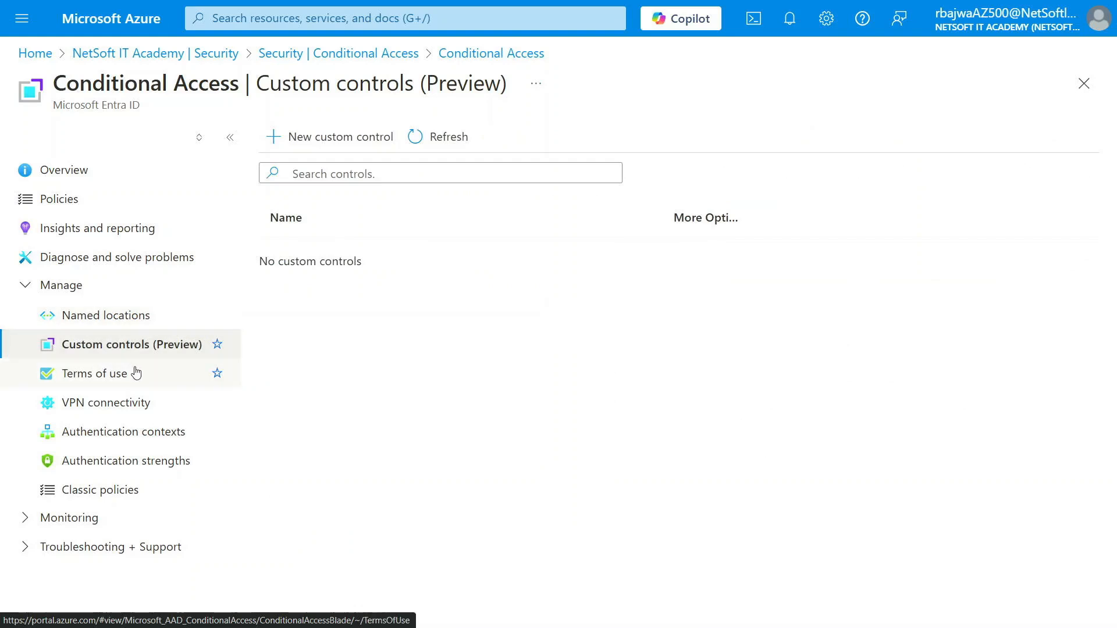
{"action": "left_click", "coordinate": [103, 383]}
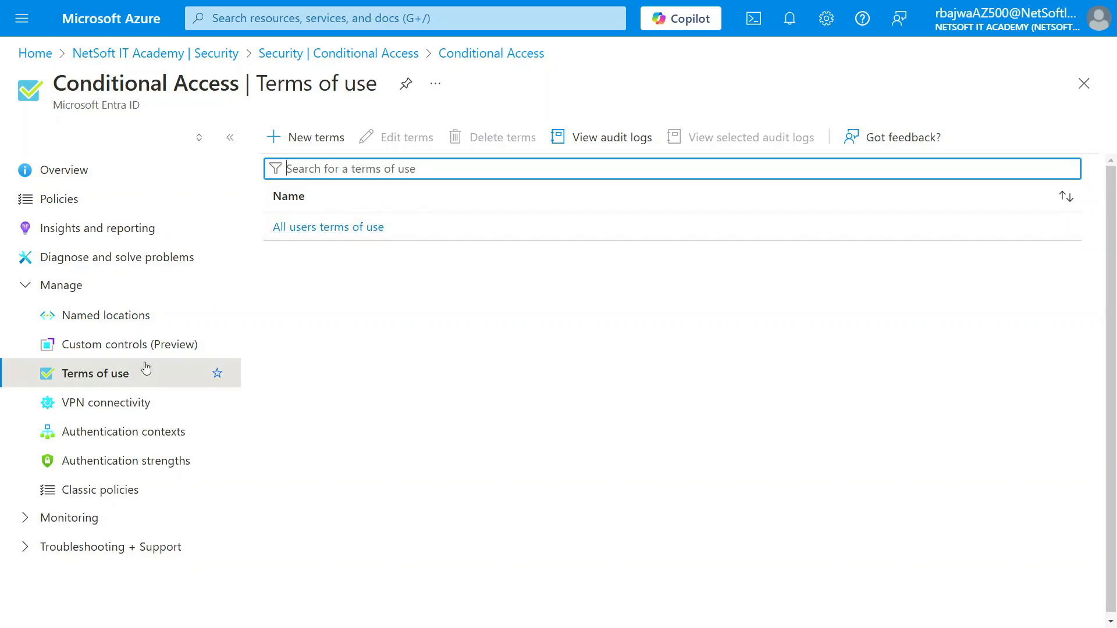
{"action": "left_click", "coordinate": [140, 402]}
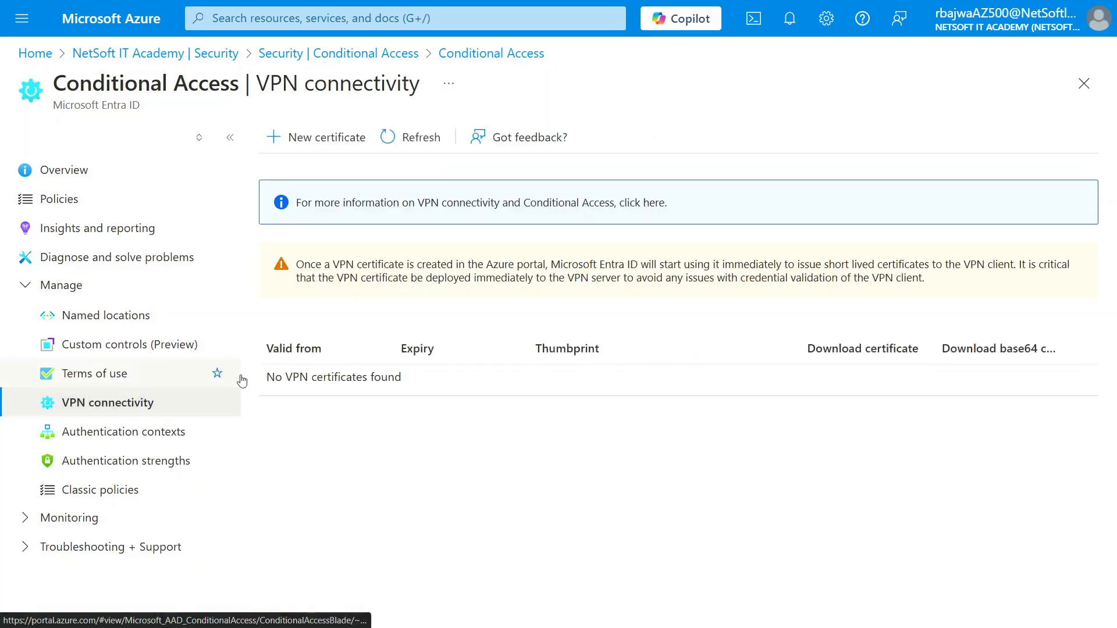
{"action": "left_click", "coordinate": [141, 437]}
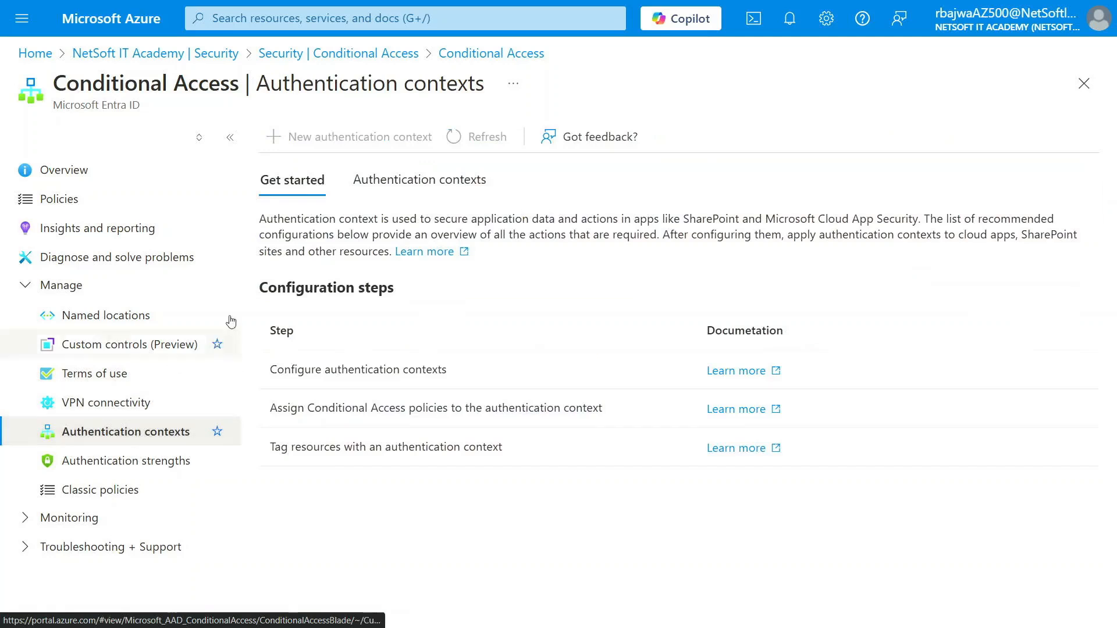
- View the built-in Authentication strengths and expand the Monitoring section
{"action": "left_click", "coordinate": [108, 470]}
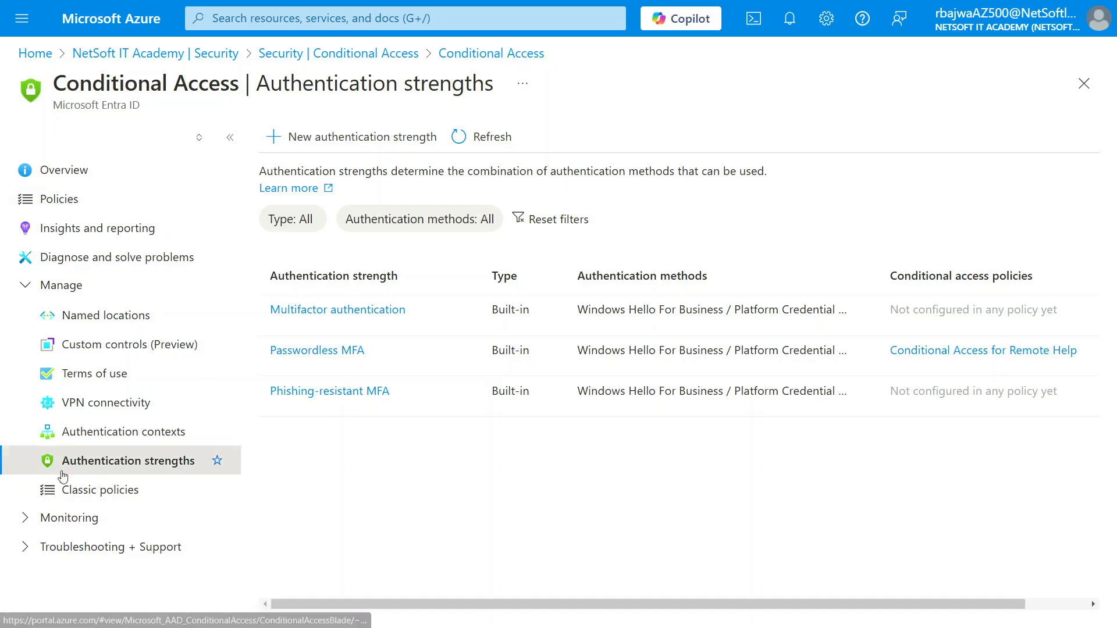
{"action": "left_click", "coordinate": [25, 517]}
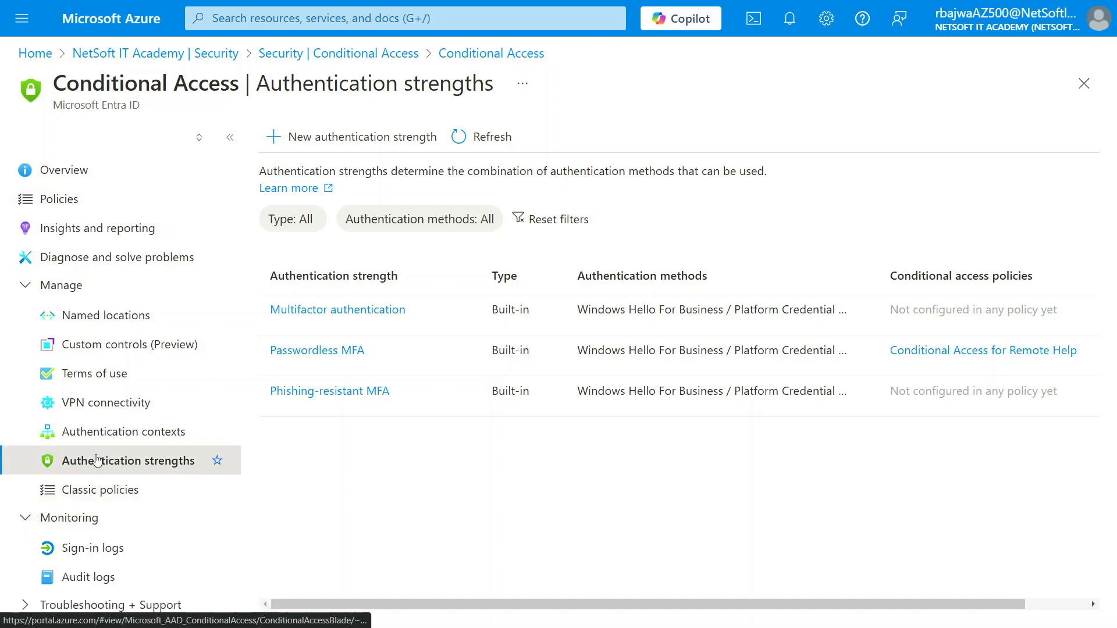
- Review the Sign-in and Audit logs, then start a New support request
{"action": "left_click", "coordinate": [93, 549]}
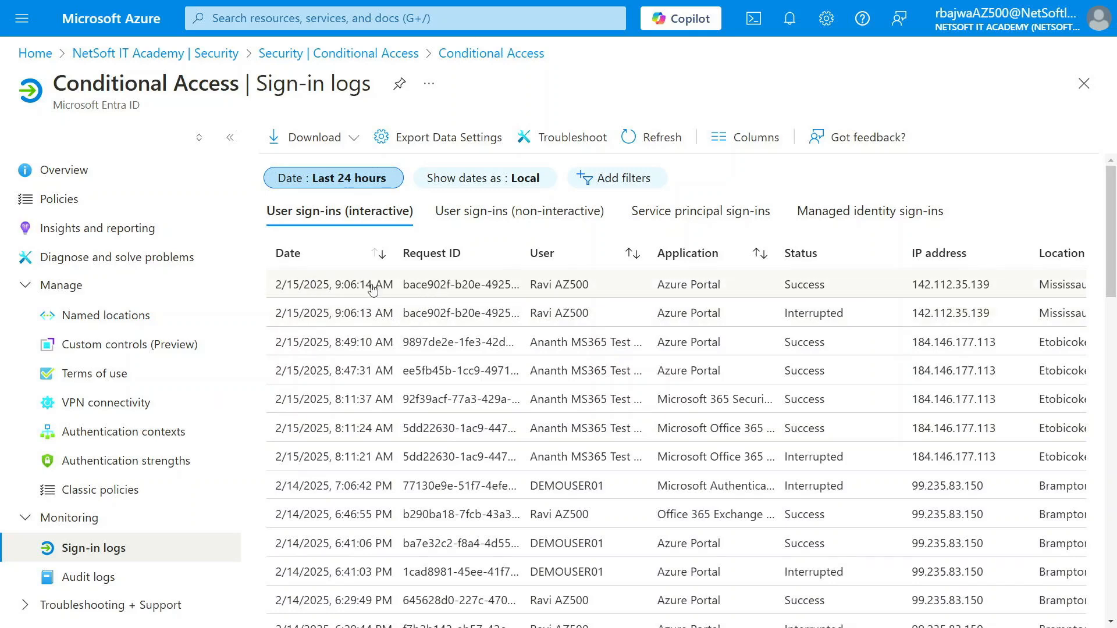
{"action": "left_click", "coordinate": [82, 582]}
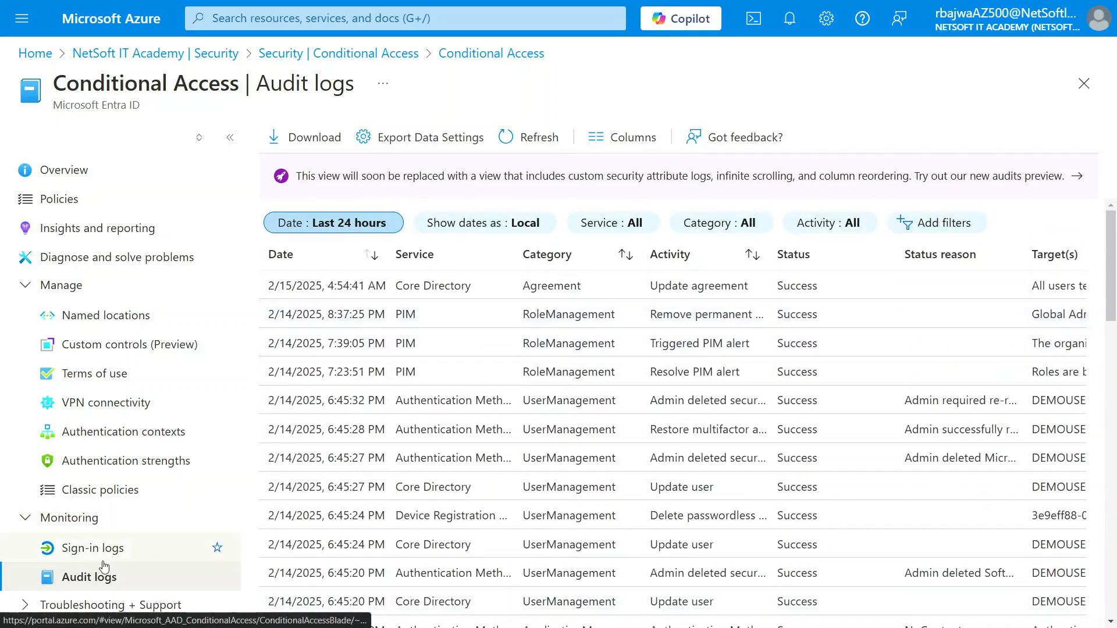
{"action": "scroll", "coordinate": [93, 563], "scroll_direction": "down", "scroll_amount": 1}
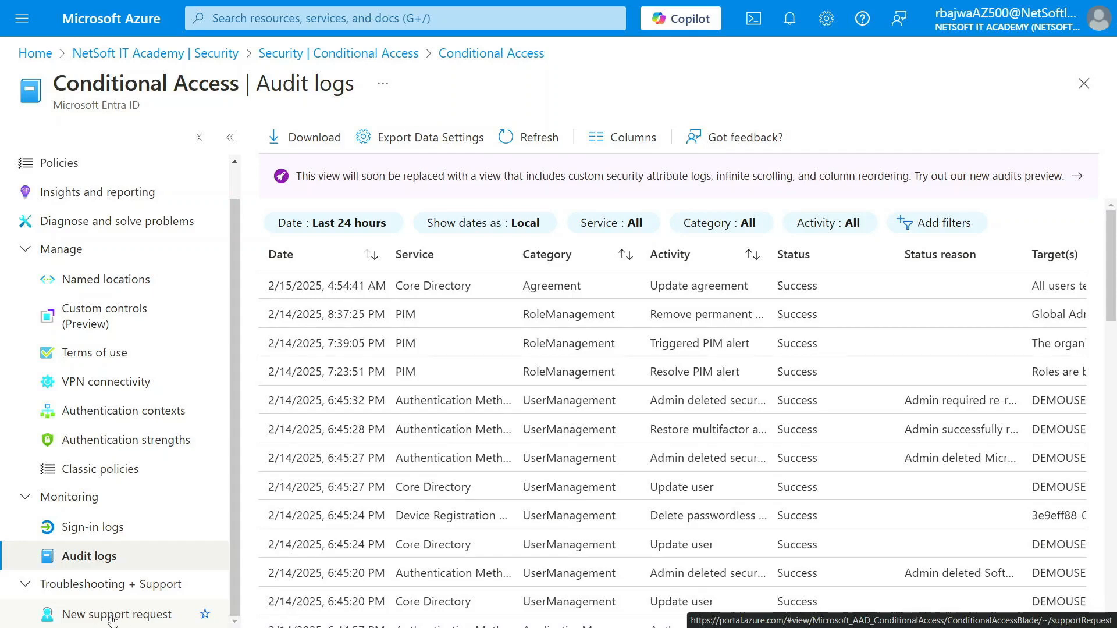
{"action": "left_click", "coordinate": [111, 617]}
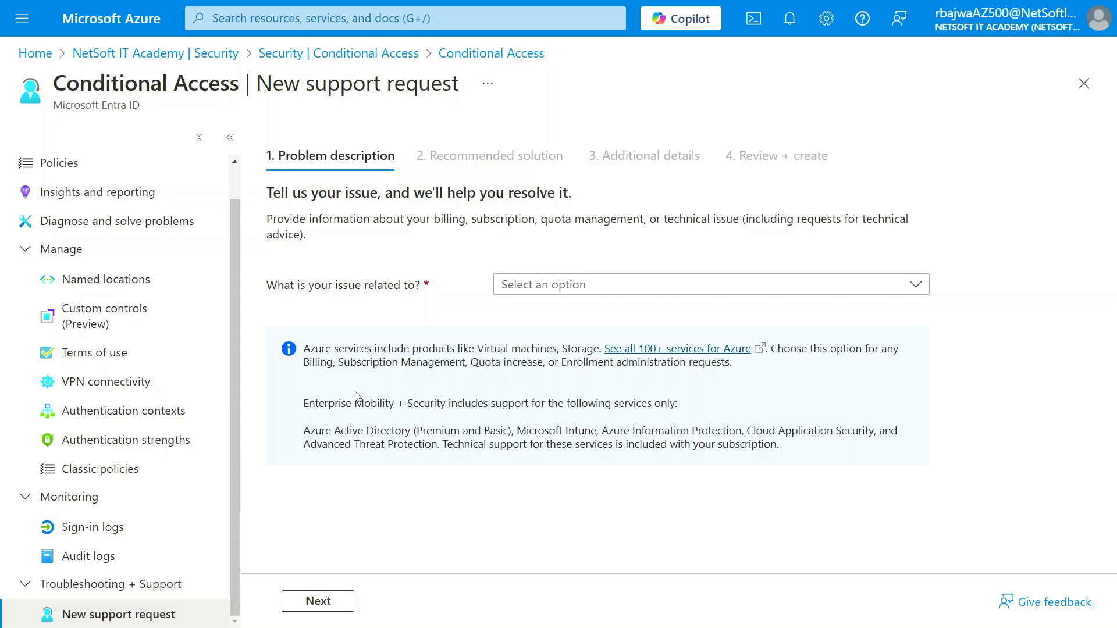
- Leave the support request and return to the Azure portal Home page
{"action": "scroll", "coordinate": [105, 352], "scroll_direction": "up", "scroll_amount": 2}
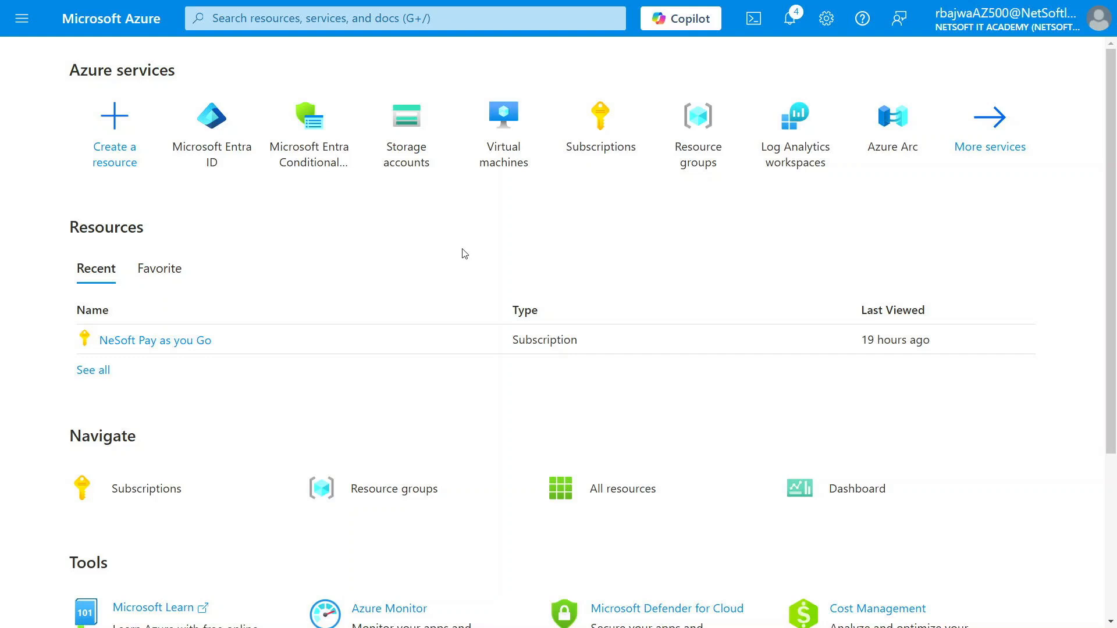
- Go through Microsoft Entra ID, Security and Conditional Access to start a new policy
{"action": "left_click", "coordinate": [212, 147]}
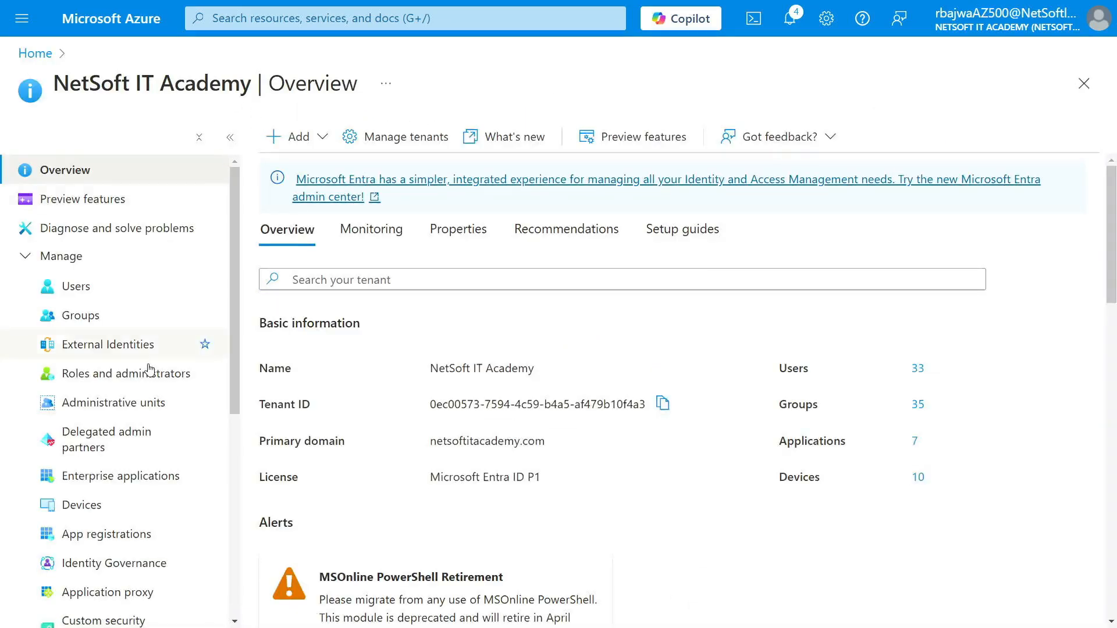
{"action": "scroll", "coordinate": [167, 445], "scroll_direction": "down", "scroll_amount": 5}
{"action": "scroll", "coordinate": [89, 576], "scroll_direction": "down", "scroll_amount": 2}
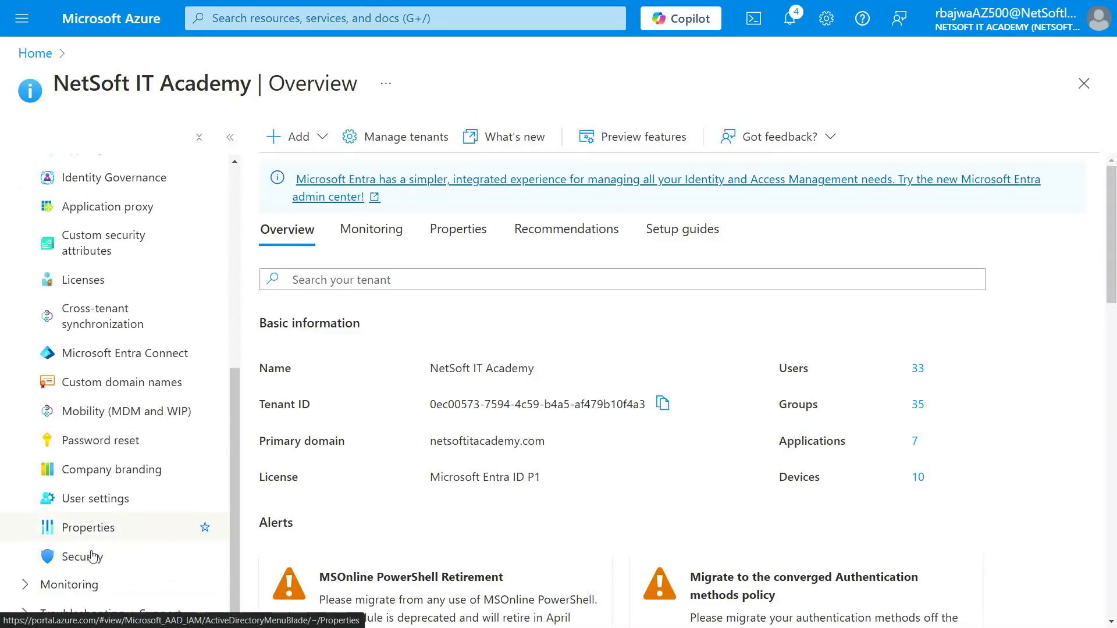
{"action": "left_click", "coordinate": [87, 555]}
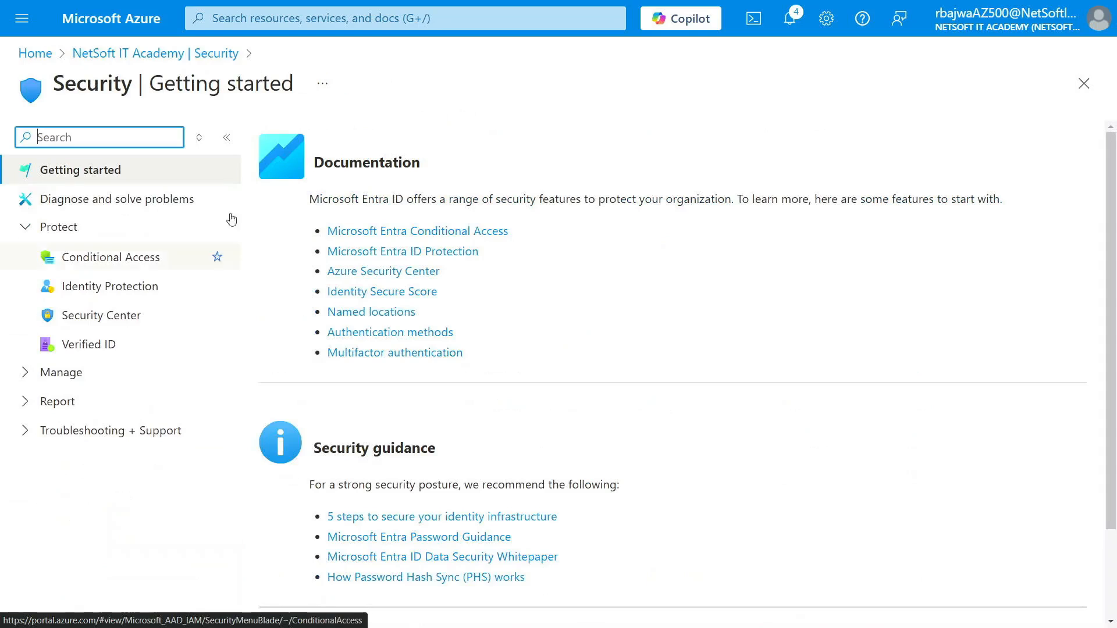
{"action": "left_click", "coordinate": [103, 259]}
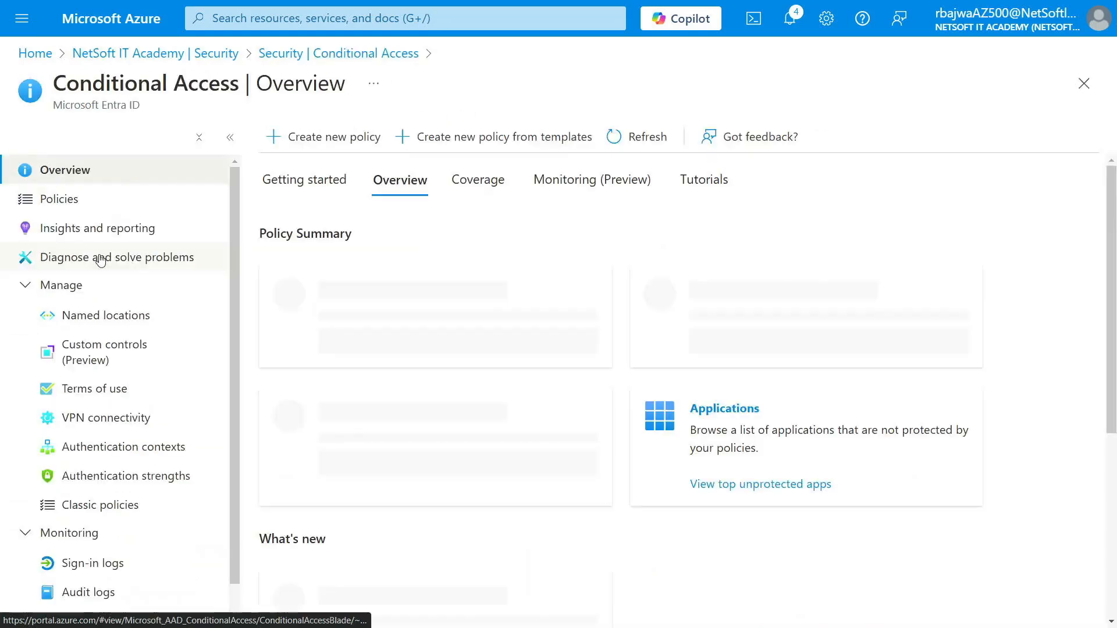
{"action": "left_click", "coordinate": [336, 145]}
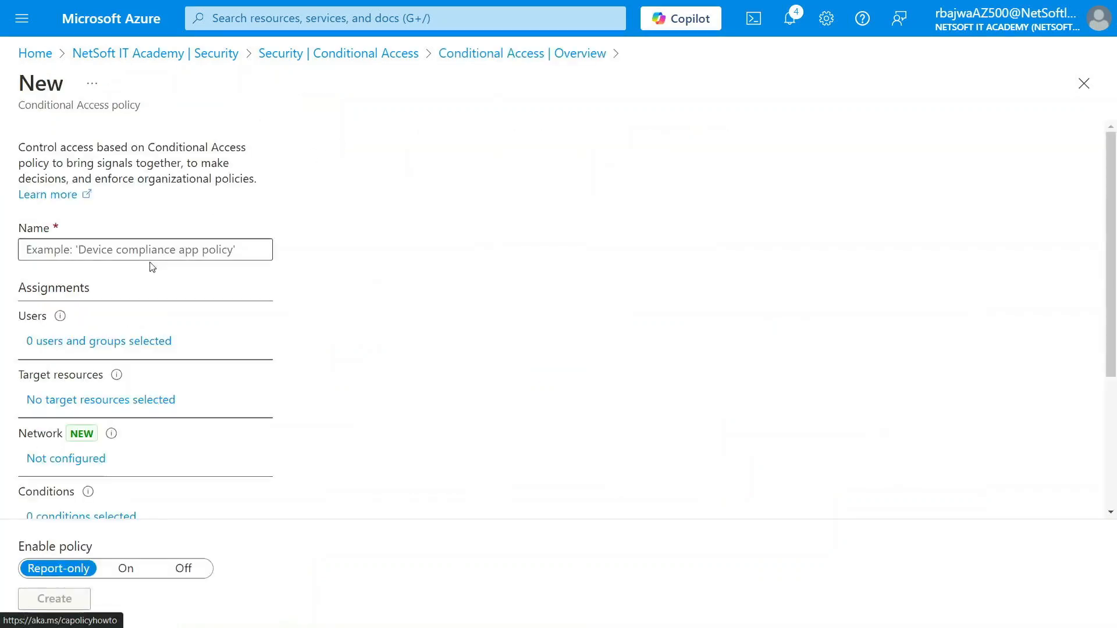
- Name the policy DEMO-POL-02 and assign it to the DEMOG1 group found by searching 'demo'
{"action": "left_click", "coordinate": [149, 250]}
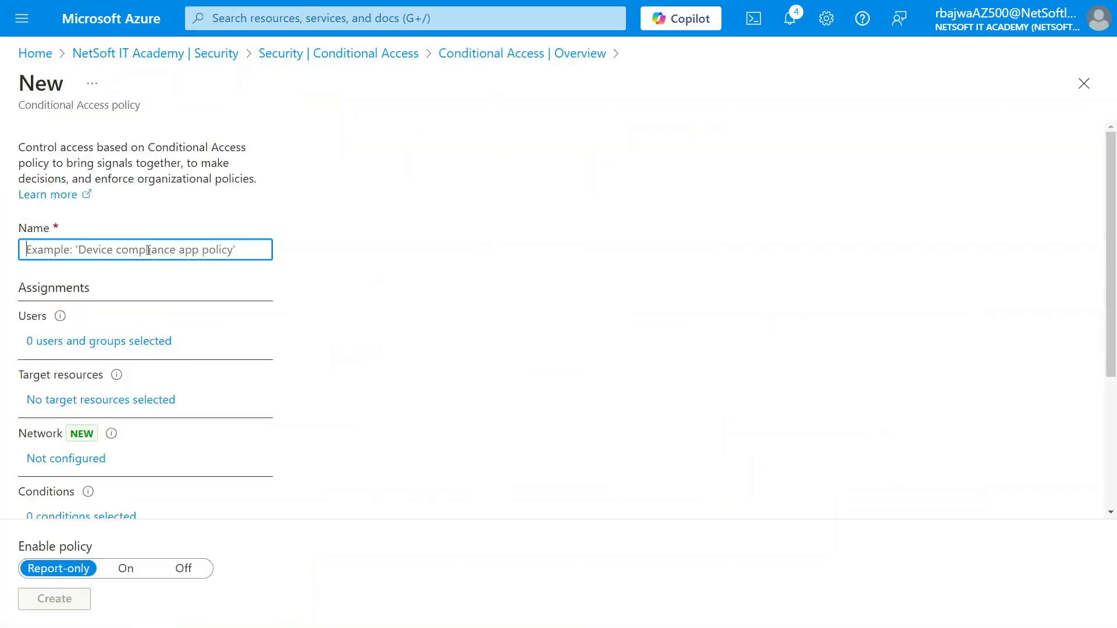
{"action": "type", "text": "DEMO-"}
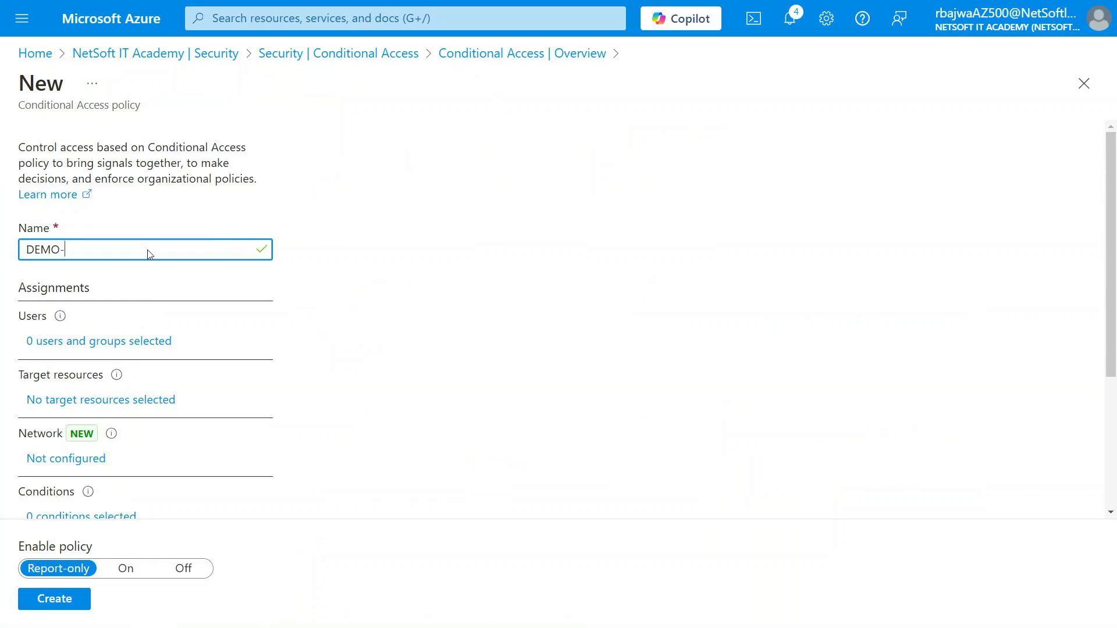
{"action": "type", "text": "POL-02"}
{"action": "left_click", "coordinate": [104, 341]}
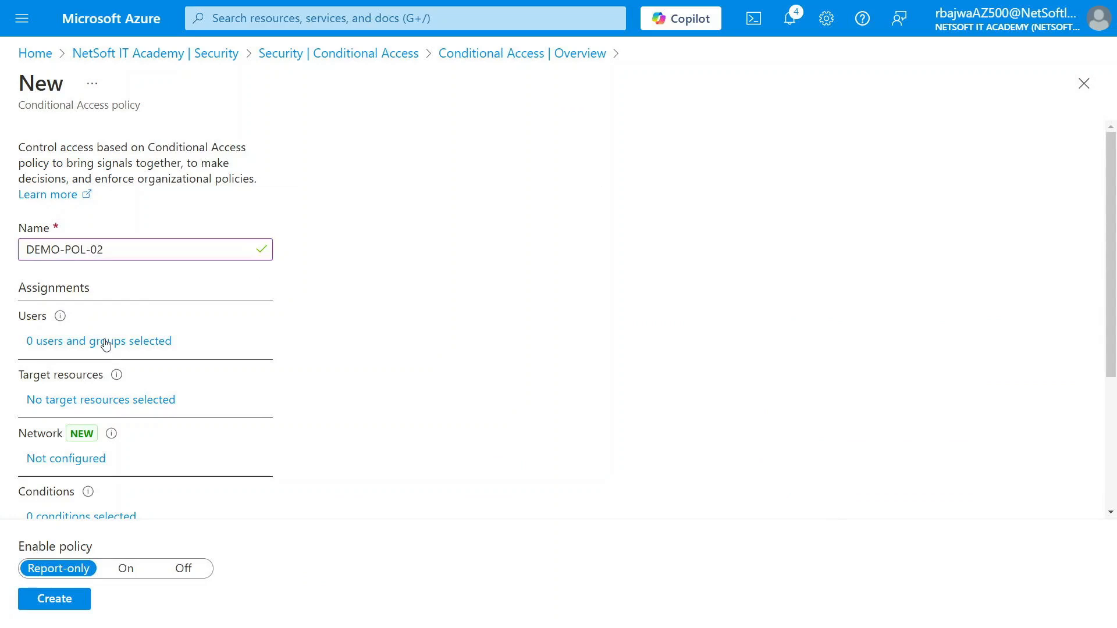
{"action": "left_click", "coordinate": [326, 320]}
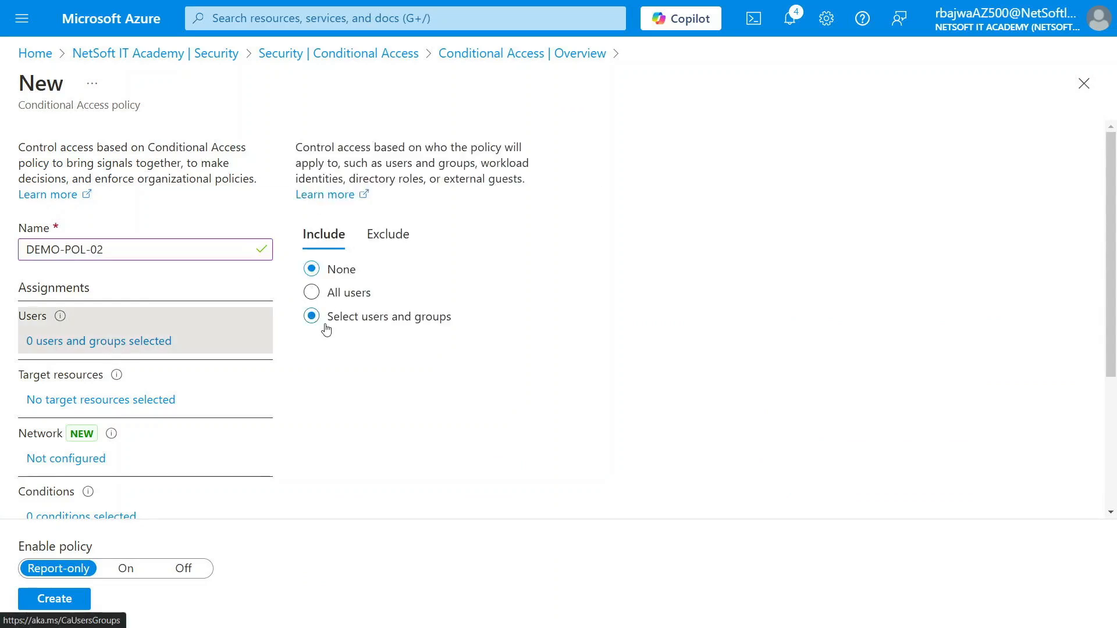
{"action": "left_click", "coordinate": [330, 412]}
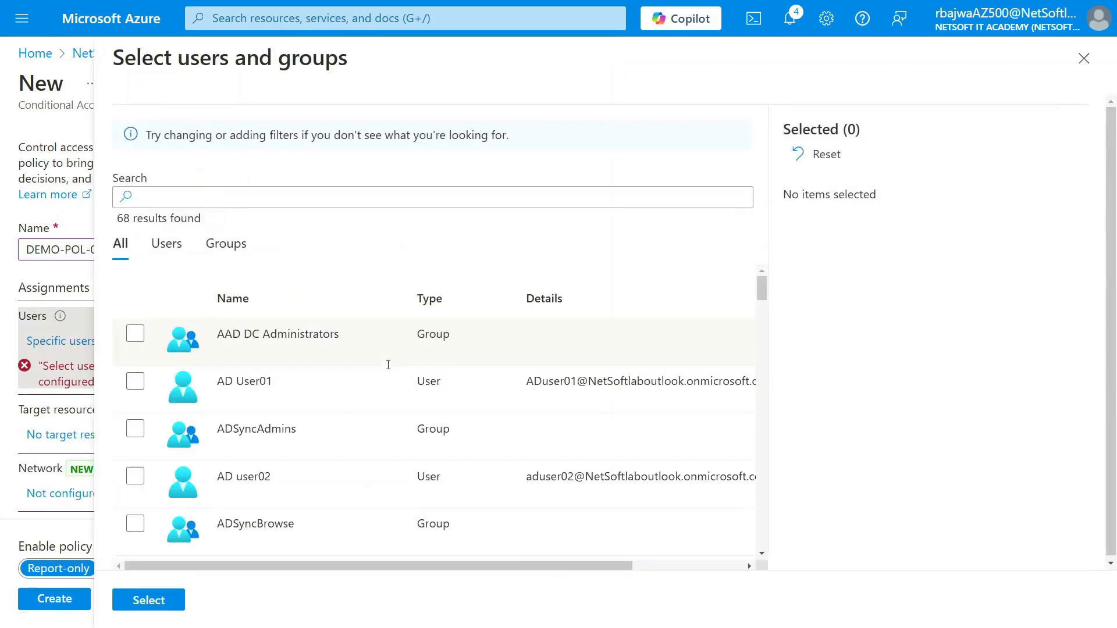
{"action": "left_click", "coordinate": [193, 199]}
{"action": "type", "text": "demo"}
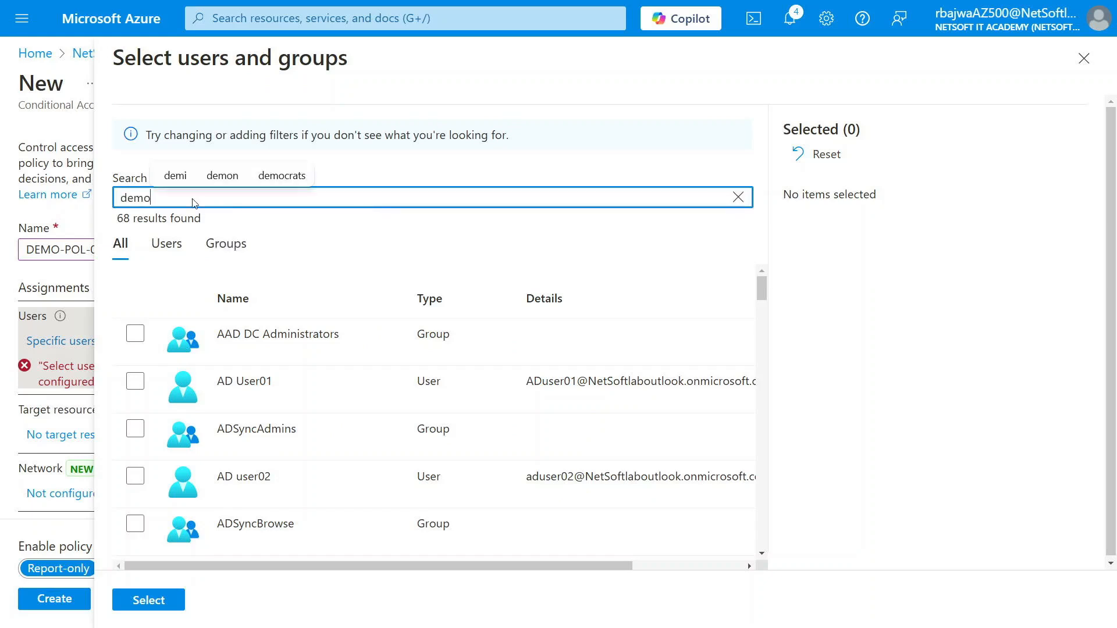
{"action": "left_click", "coordinate": [138, 336]}
{"action": "left_click", "coordinate": [140, 336]}
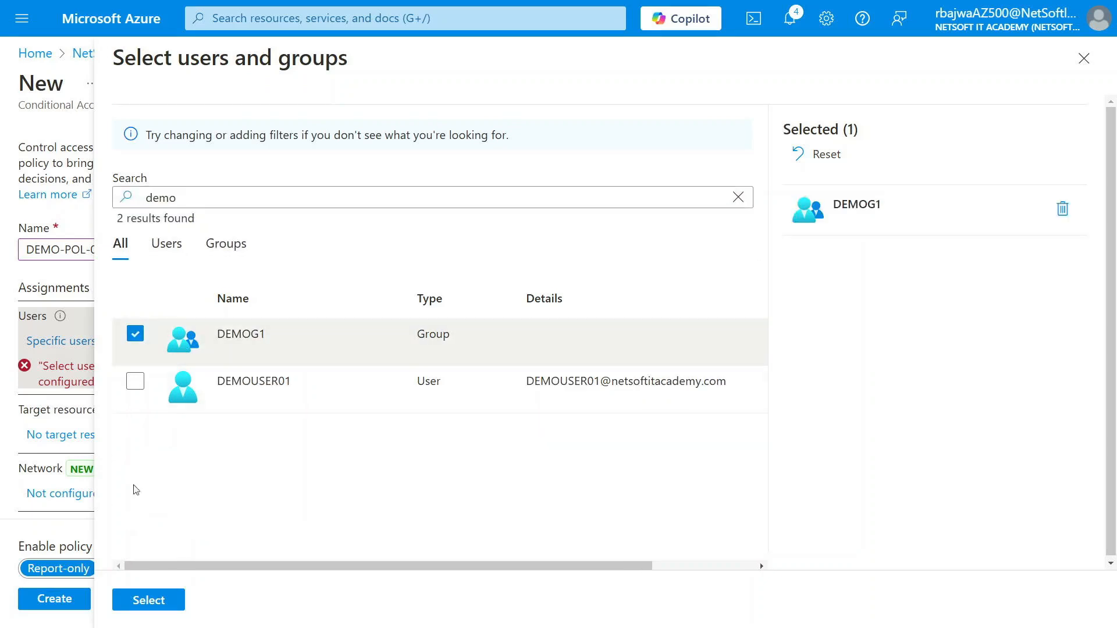
{"action": "left_click", "coordinate": [149, 601]}
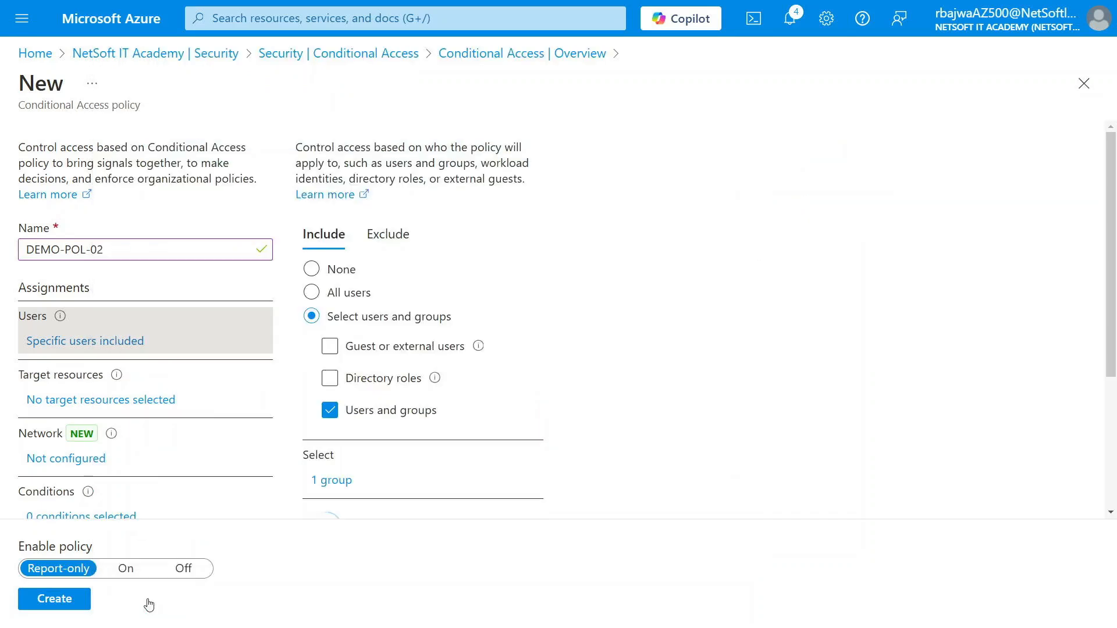
- Target the policy at the selected resource Office 365
{"action": "left_click", "coordinate": [129, 402]}
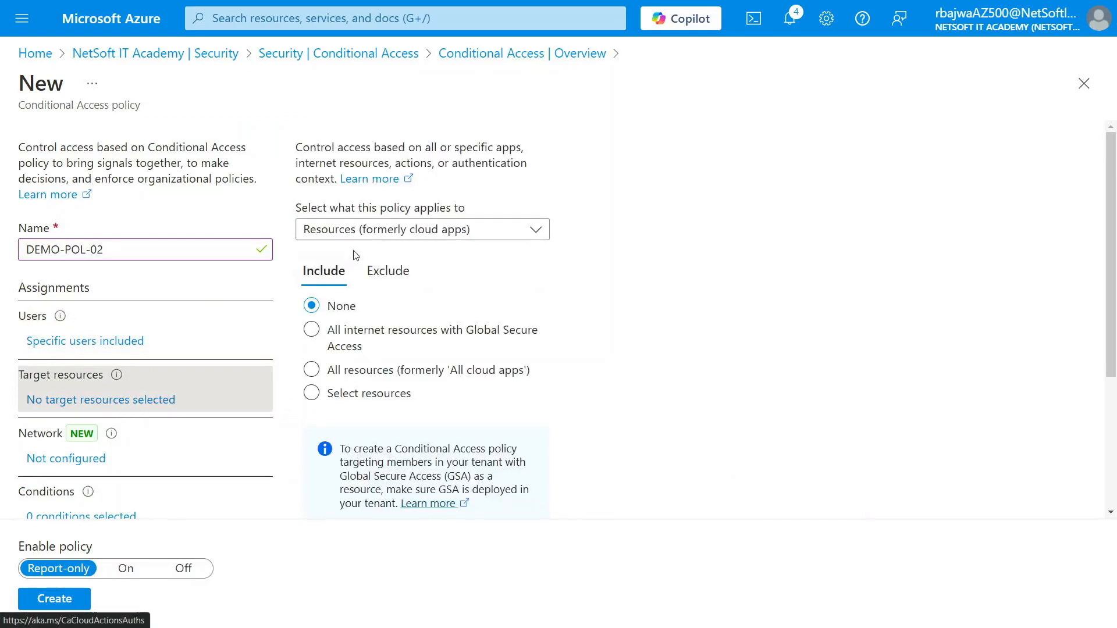
{"action": "left_click", "coordinate": [312, 393]}
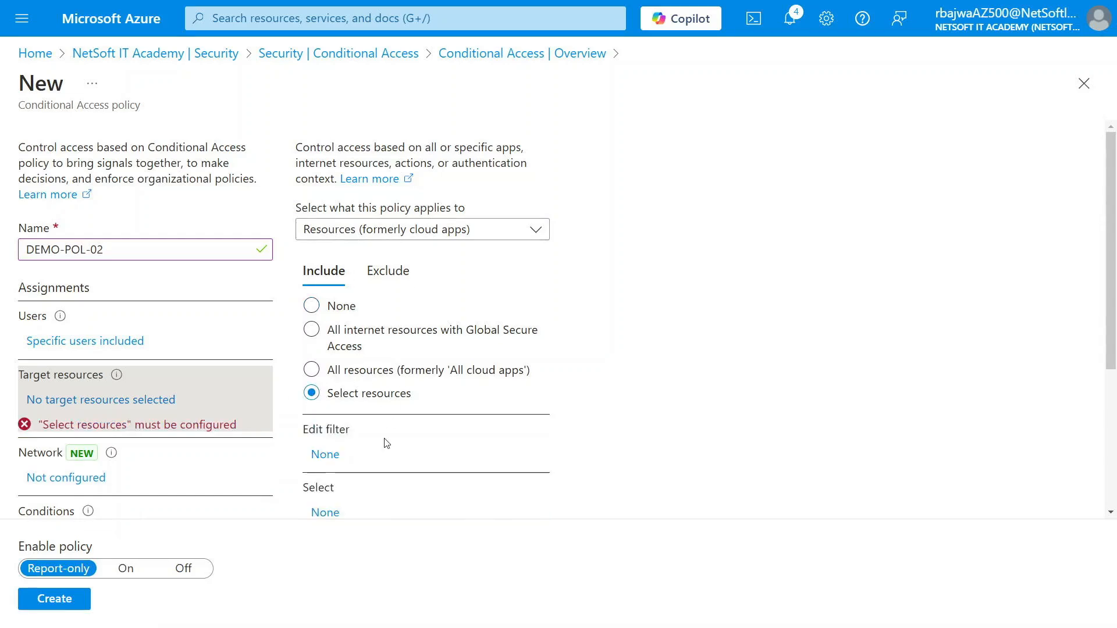
{"action": "scroll", "coordinate": [385, 444], "scroll_direction": "down", "scroll_amount": 3}
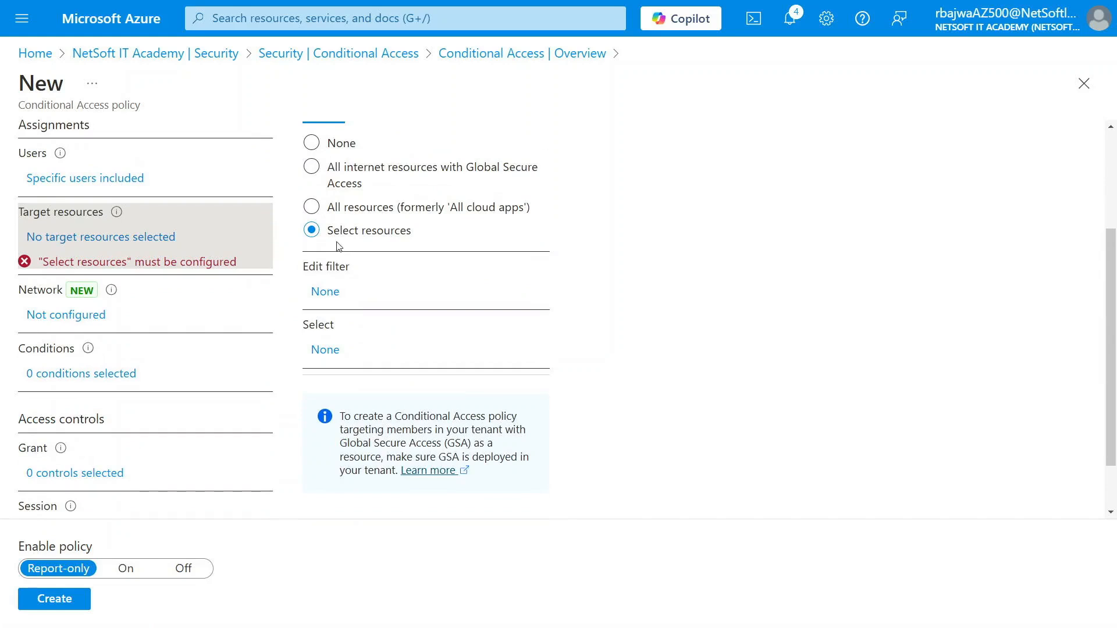
{"action": "left_click", "coordinate": [325, 350]}
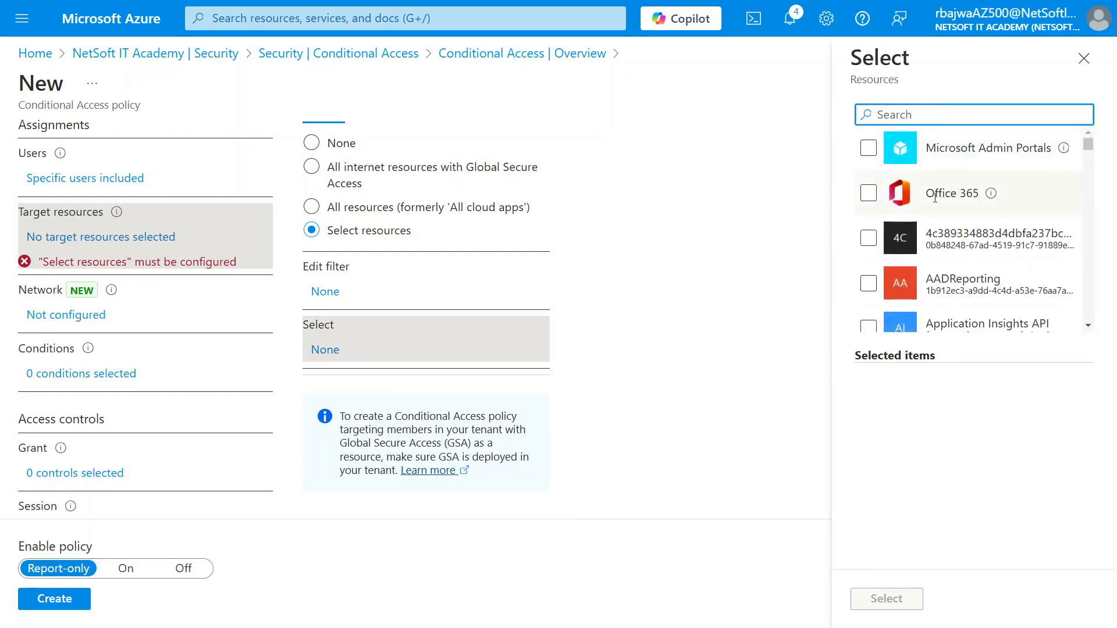
{"action": "left_click", "coordinate": [869, 194]}
{"action": "left_click", "coordinate": [885, 596]}
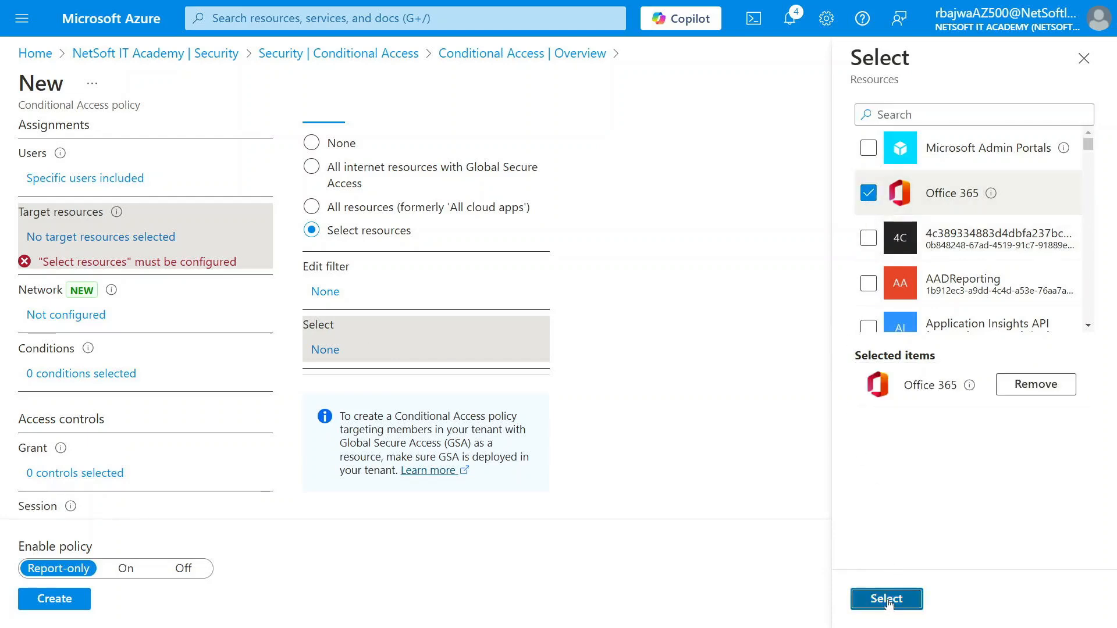
- Switch the included resources to All resources (formerly All cloud apps)
{"action": "scroll", "coordinate": [469, 385], "scroll_direction": "up", "scroll_amount": 3}
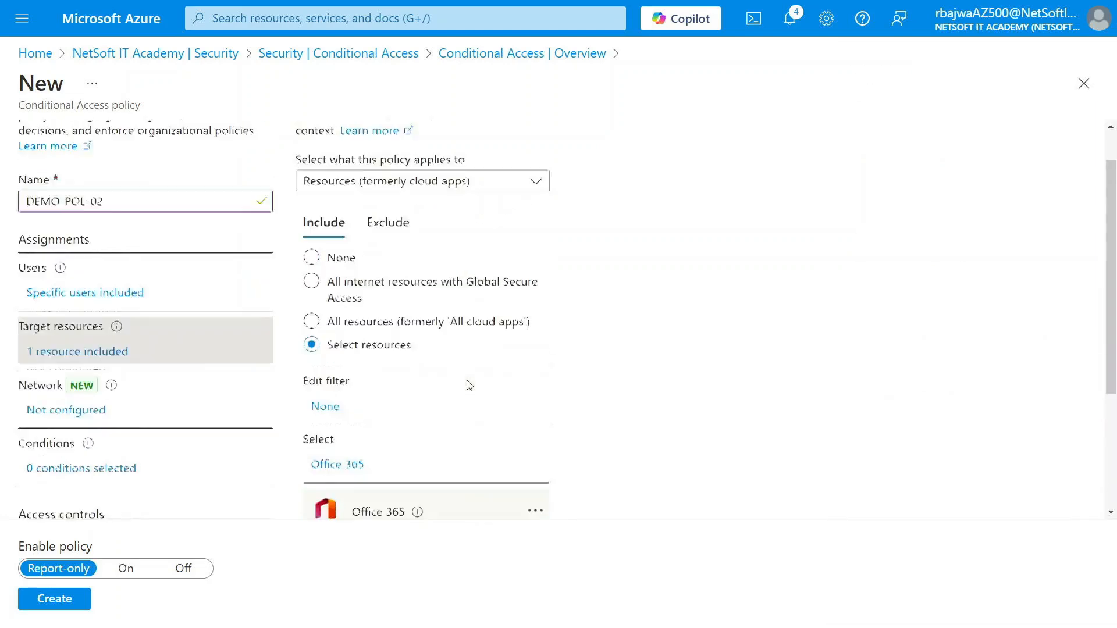
{"action": "scroll", "coordinate": [469, 386], "scroll_direction": "down", "scroll_amount": 3}
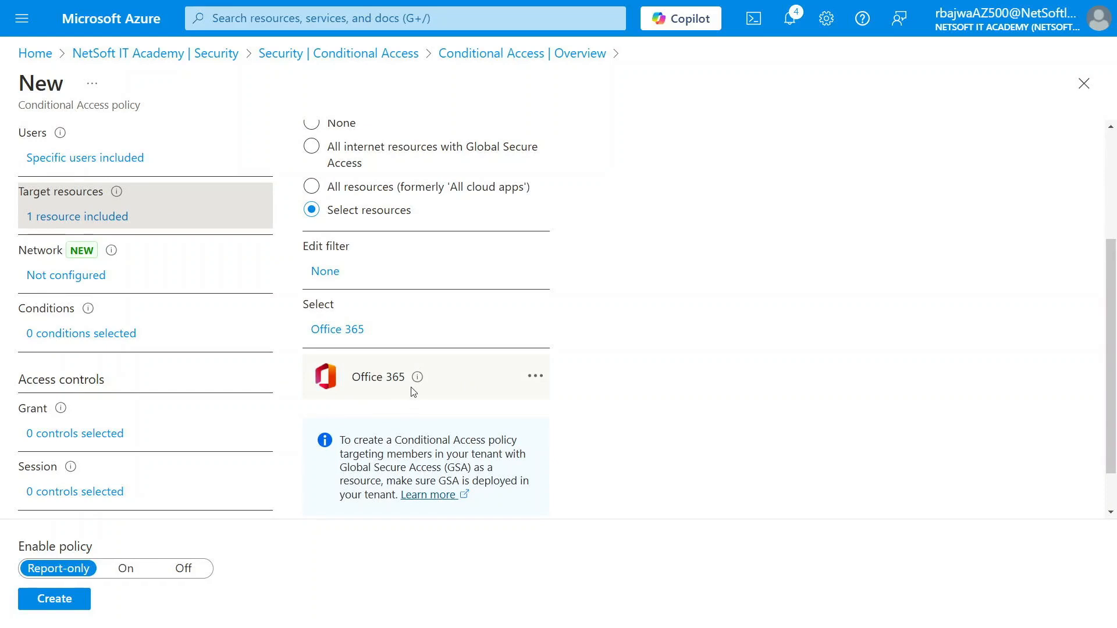
{"action": "scroll", "coordinate": [411, 393], "scroll_direction": "up", "scroll_amount": 1}
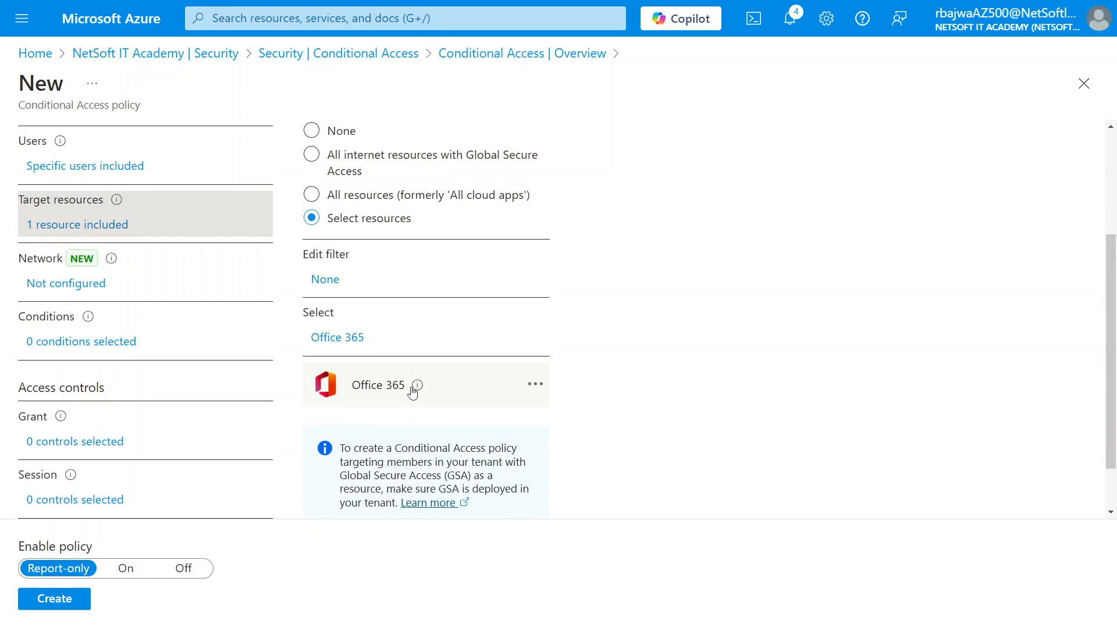
{"action": "scroll", "coordinate": [412, 391], "scroll_direction": "up", "scroll_amount": 3}
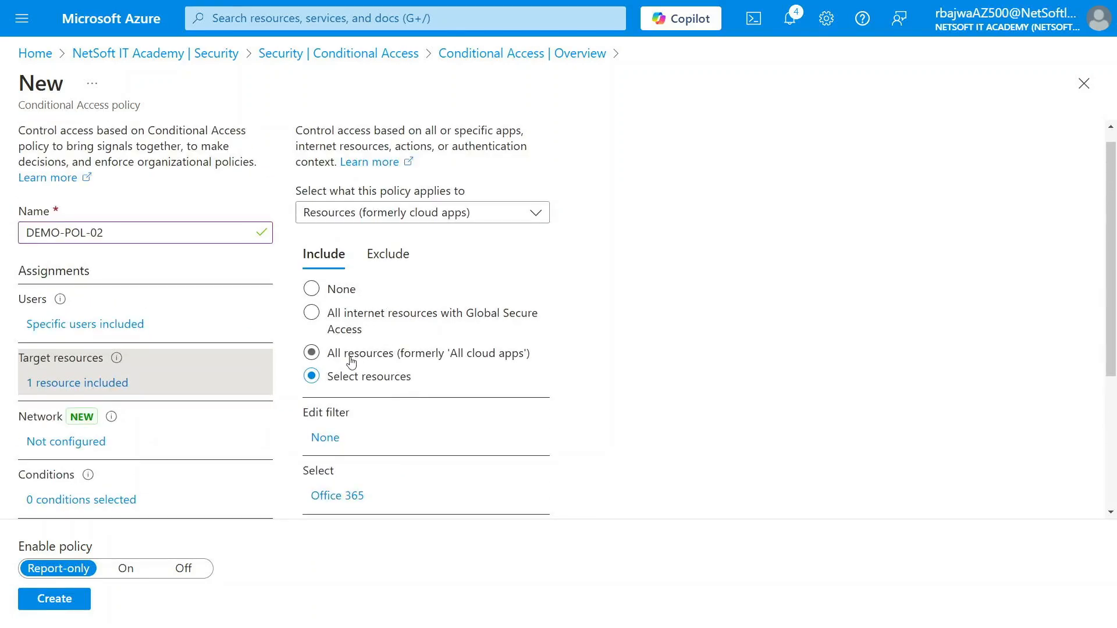
{"action": "left_click", "coordinate": [332, 361]}
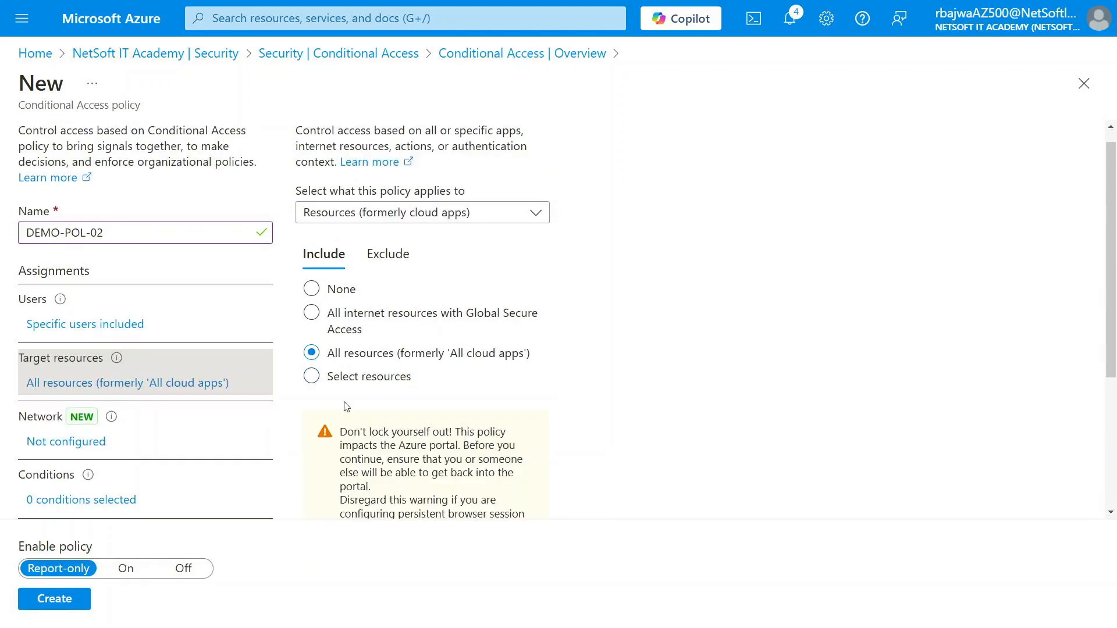
{"action": "scroll", "coordinate": [397, 355], "scroll_direction": "down", "scroll_amount": 4}
{"action": "scroll", "coordinate": [397, 355], "scroll_direction": "up", "scroll_amount": 4}
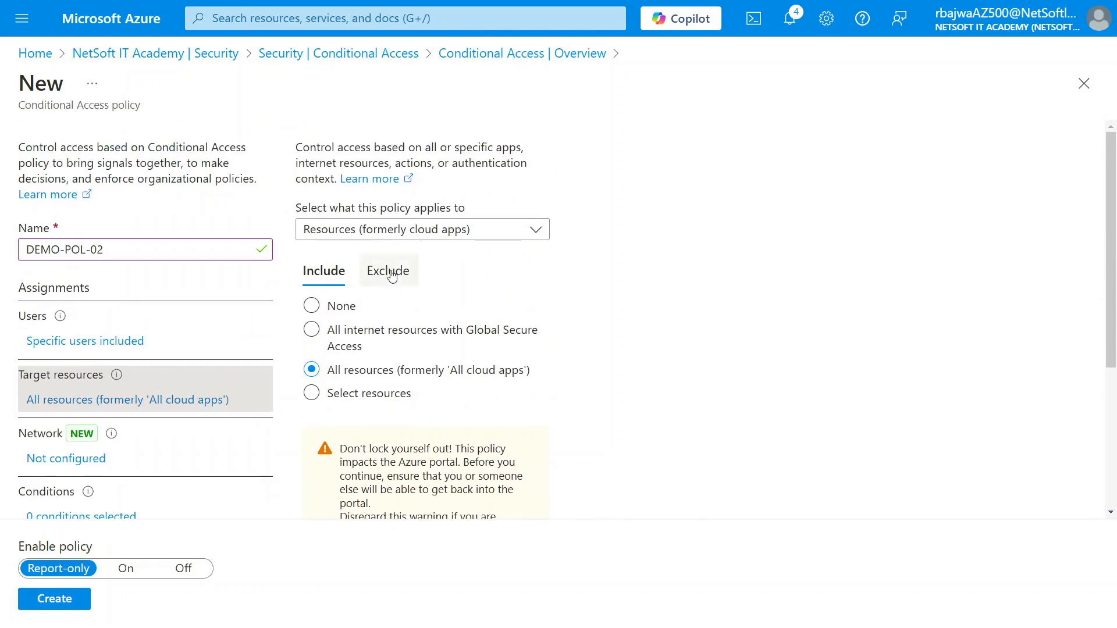
- Exclude Office 365 from the policy's resources, then open the Conditions settings
{"action": "left_click", "coordinate": [387, 271]}
{"action": "left_click", "coordinate": [327, 406]}
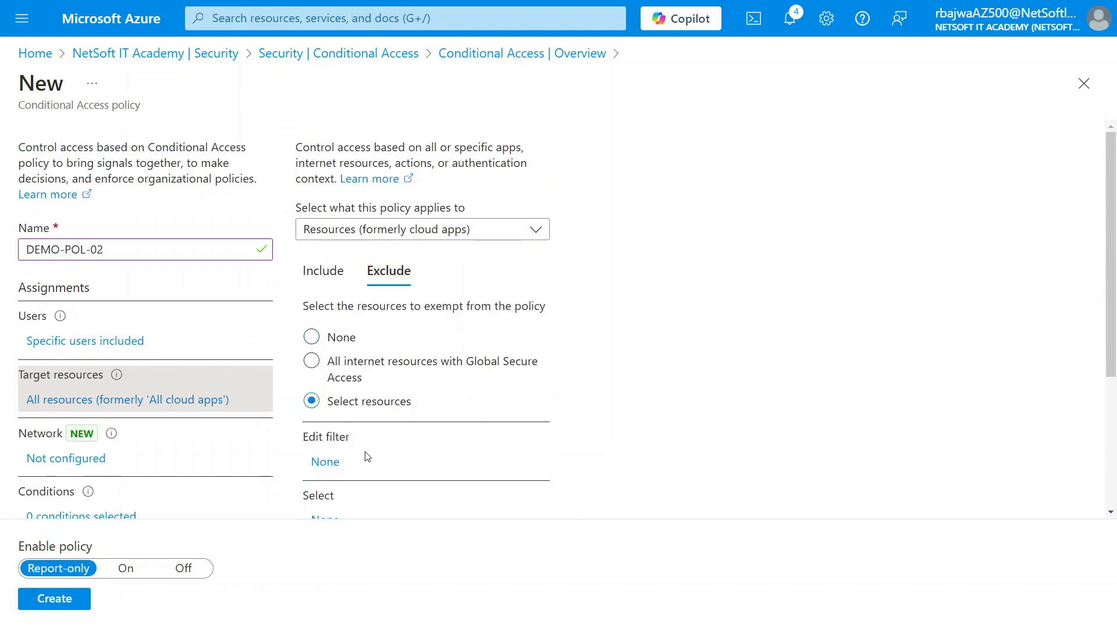
{"action": "scroll", "coordinate": [366, 453], "scroll_direction": "down", "scroll_amount": 3}
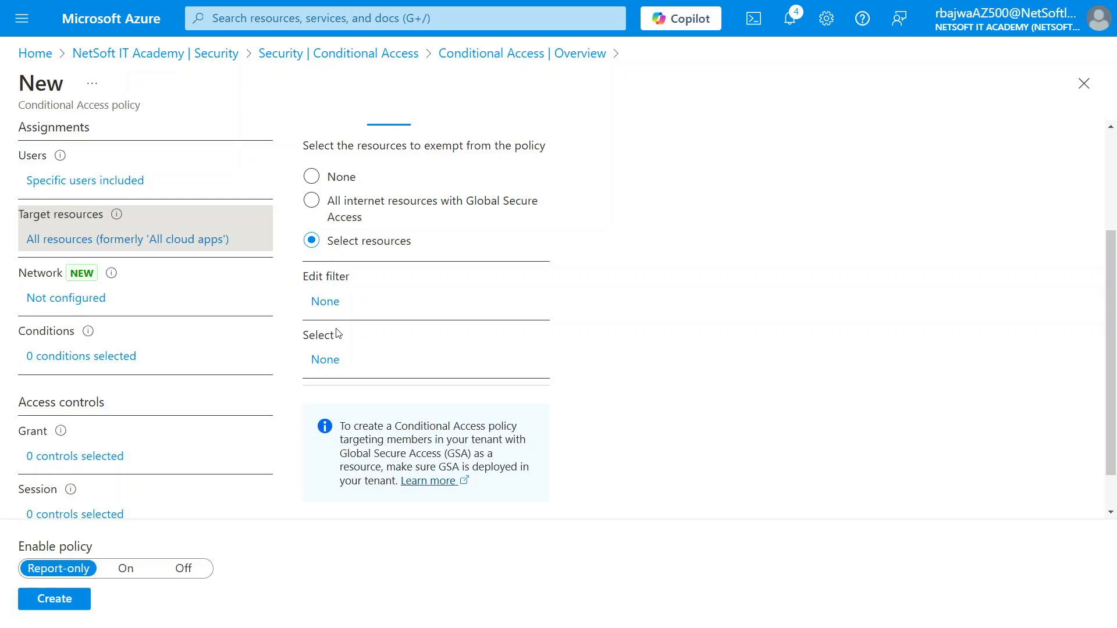
{"action": "left_click", "coordinate": [331, 369]}
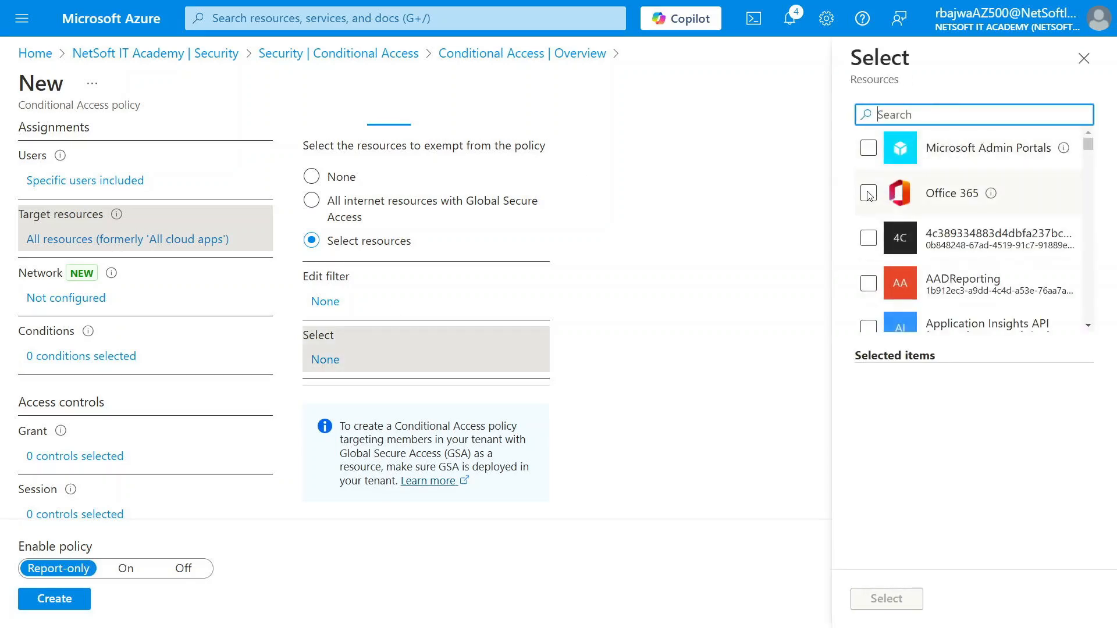
{"action": "left_click", "coordinate": [868, 194]}
{"action": "left_click", "coordinate": [885, 599]}
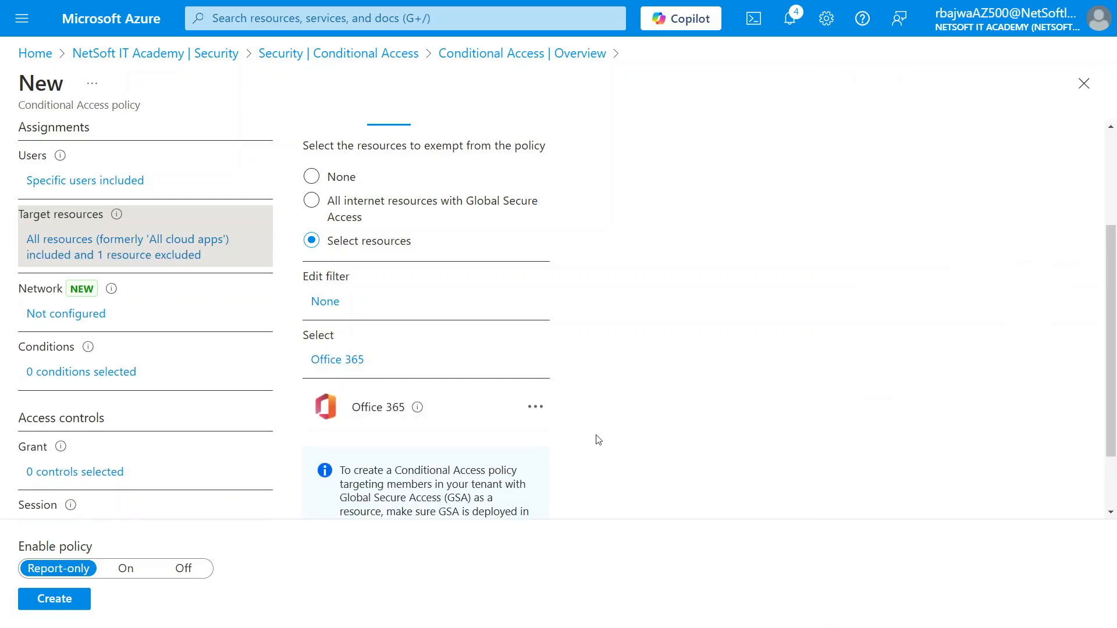
{"action": "scroll", "coordinate": [468, 370], "scroll_direction": "up", "scroll_amount": 2}
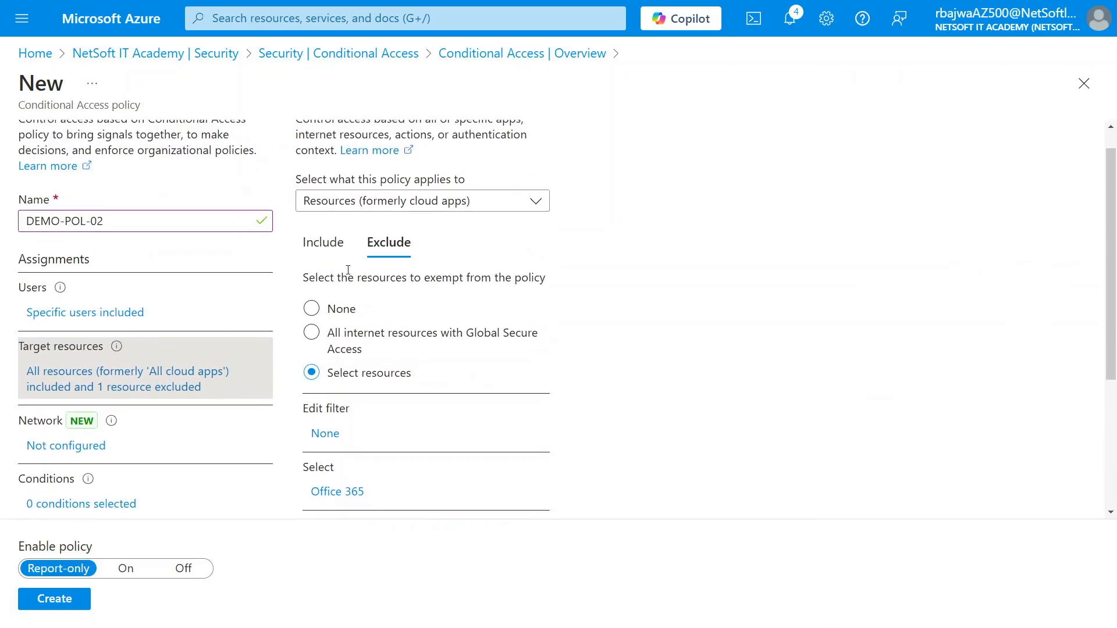
{"action": "left_click", "coordinate": [325, 243]}
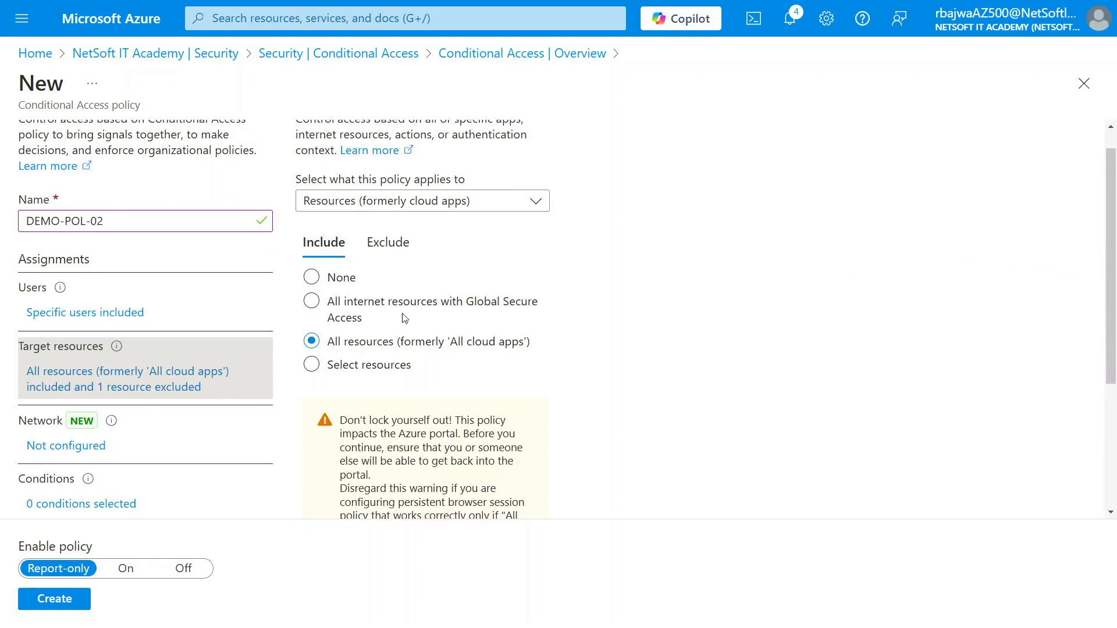
{"action": "left_click", "coordinate": [394, 243]}
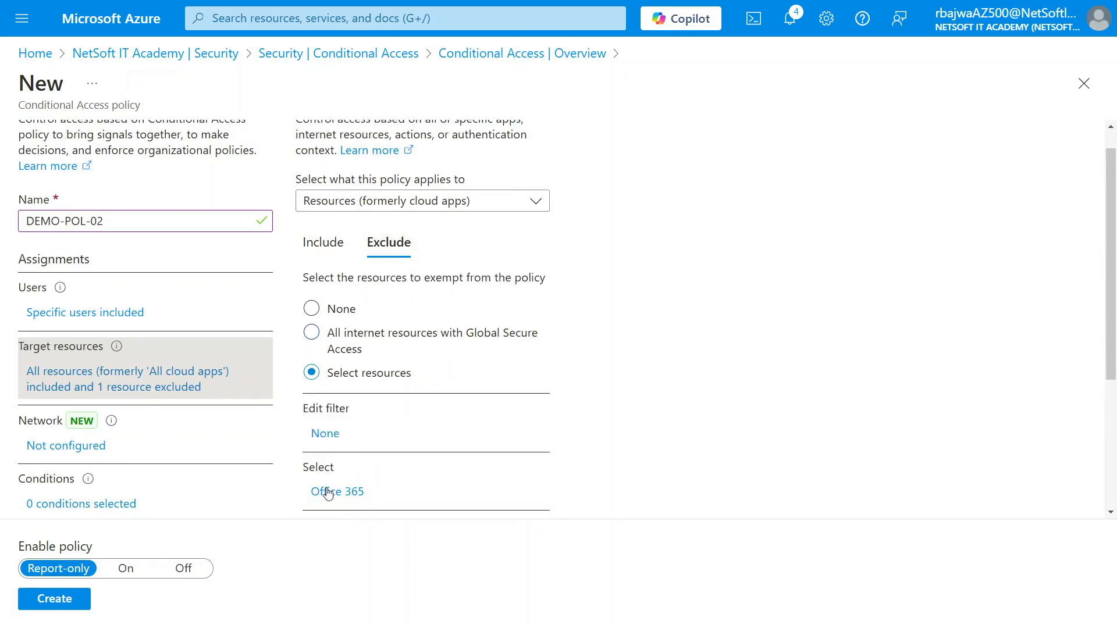
{"action": "scroll", "coordinate": [212, 389], "scroll_direction": "down", "scroll_amount": 2}
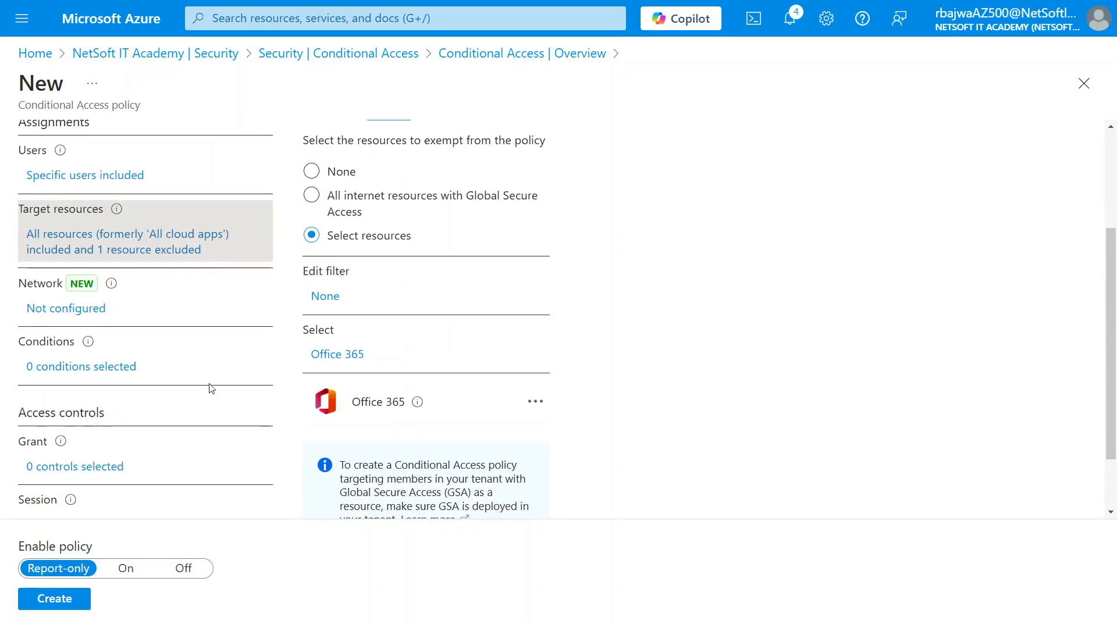
{"action": "left_click", "coordinate": [81, 367]}
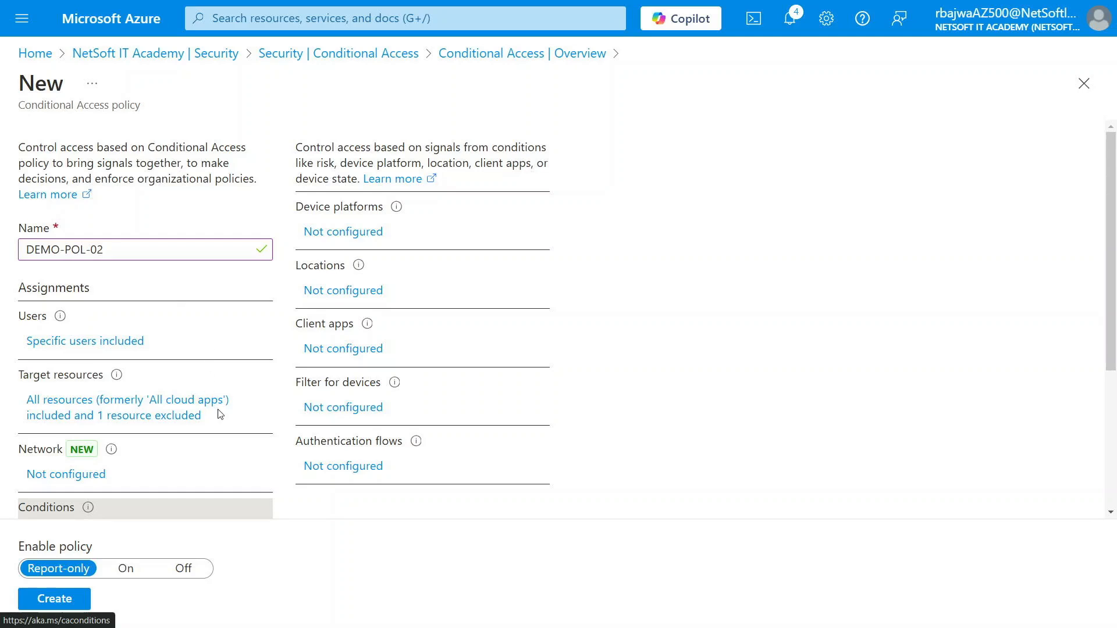
- Set Grant to Block access, switch Enable policy to On, and create DEMO-POL-02
{"action": "scroll", "coordinate": [142, 452], "scroll_direction": "down", "scroll_amount": 3}
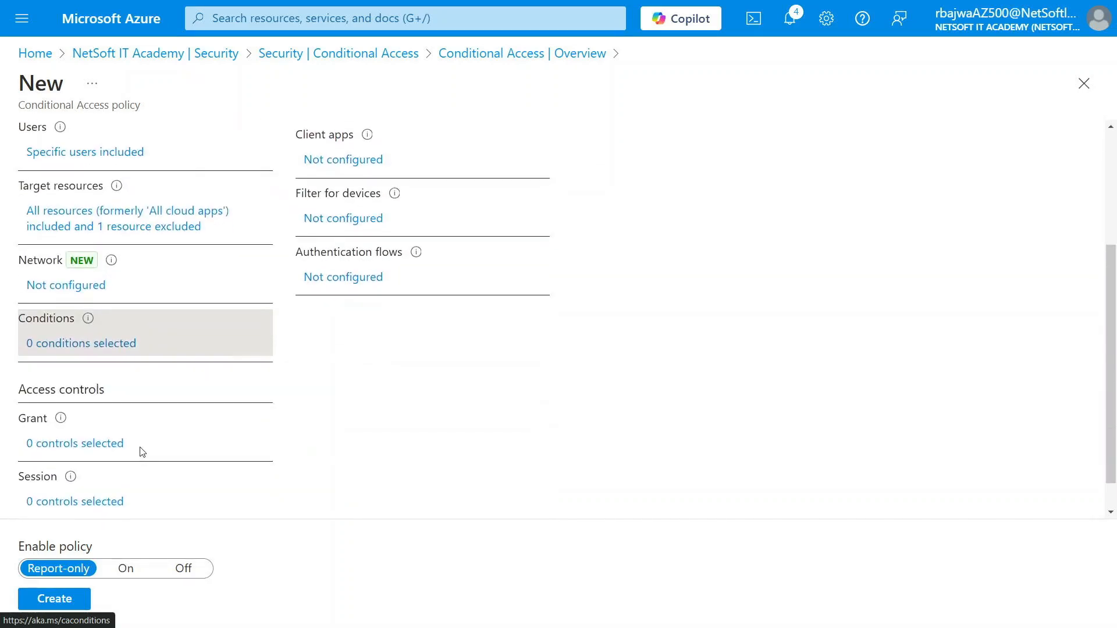
{"action": "scroll", "coordinate": [143, 453], "scroll_direction": "down", "scroll_amount": 1}
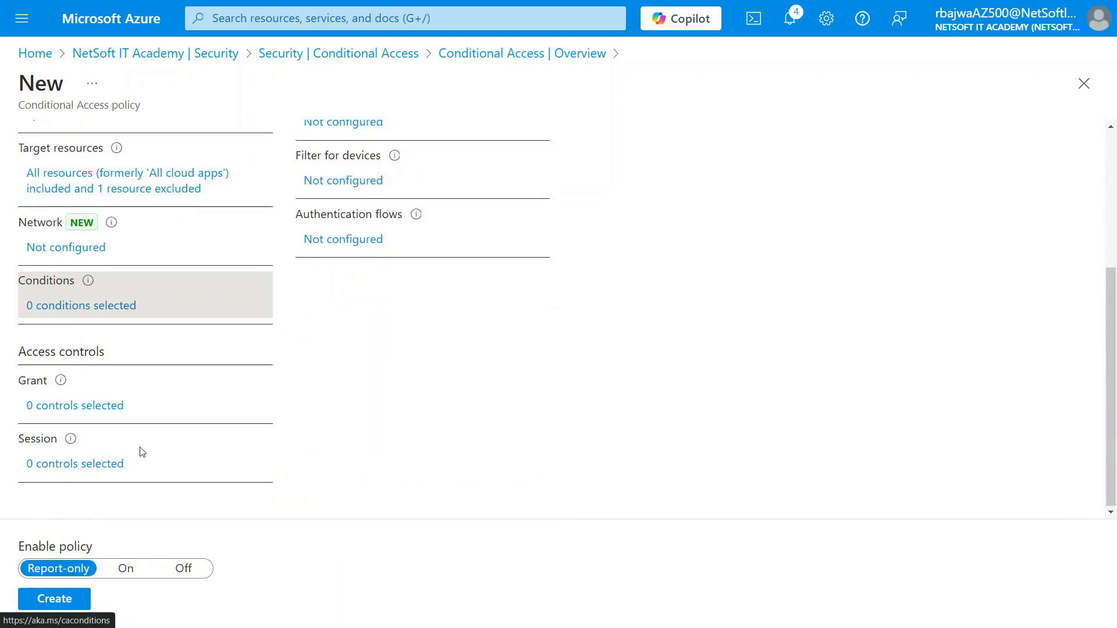
{"action": "scroll", "coordinate": [329, 288], "scroll_direction": "up", "scroll_amount": 1}
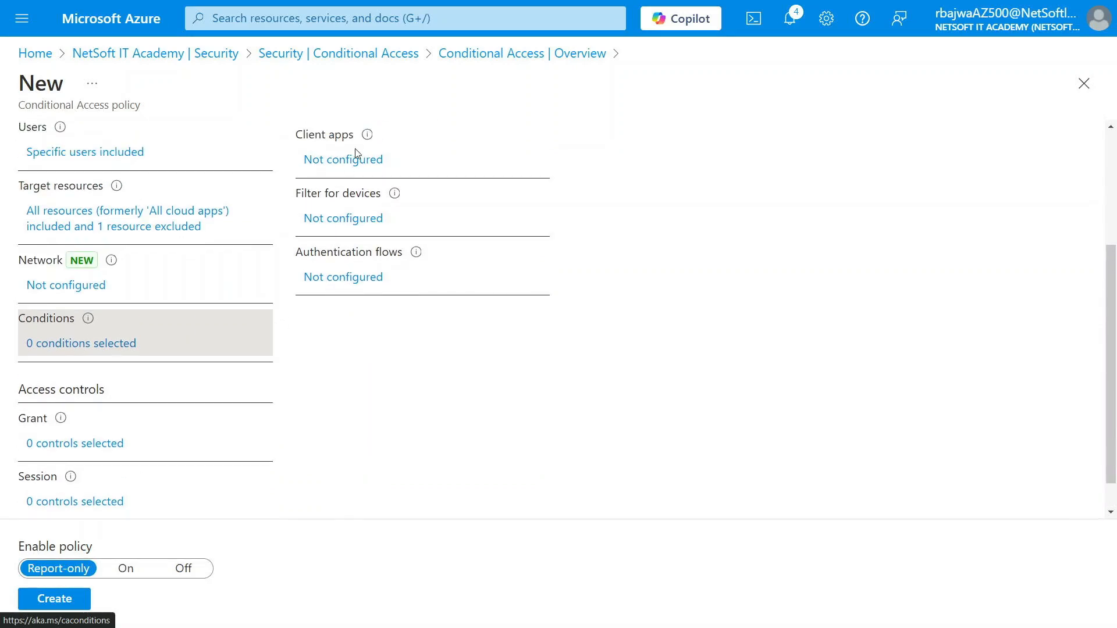
{"action": "scroll", "coordinate": [249, 305], "scroll_direction": "down", "scroll_amount": 1}
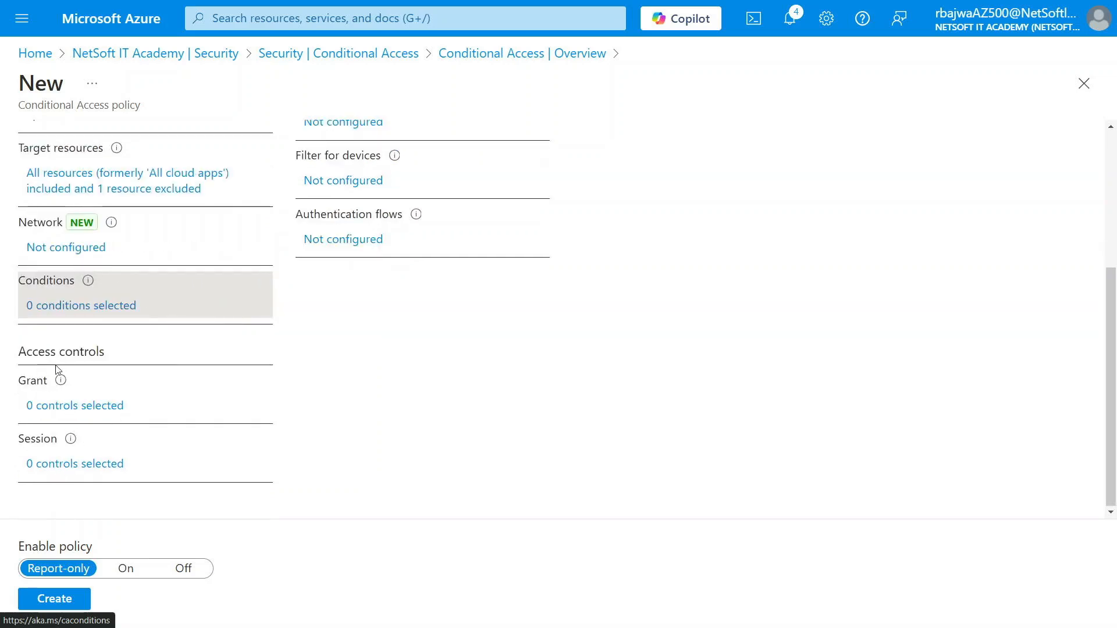
{"action": "left_click", "coordinate": [68, 406]}
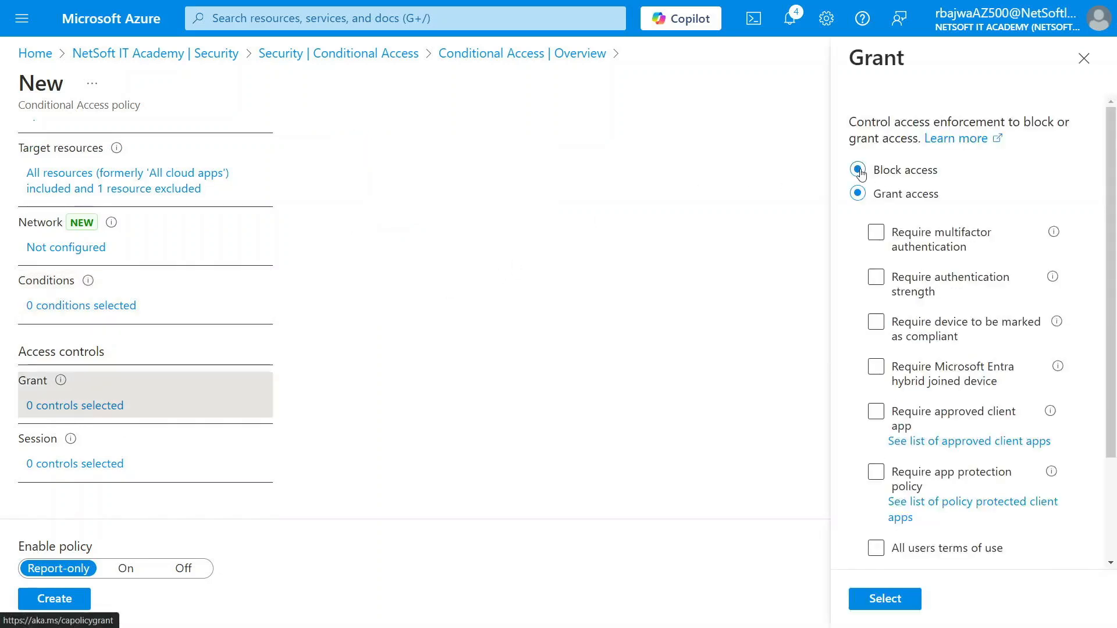
{"action": "left_click", "coordinate": [858, 170]}
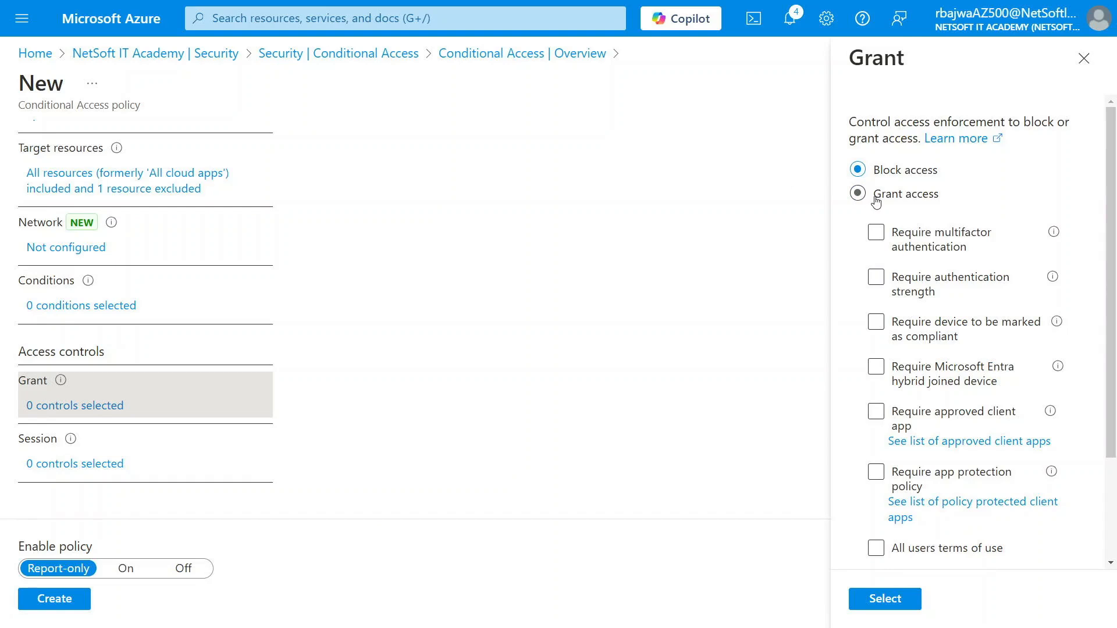
{"action": "left_click", "coordinate": [896, 600]}
{"action": "left_click", "coordinate": [124, 573]}
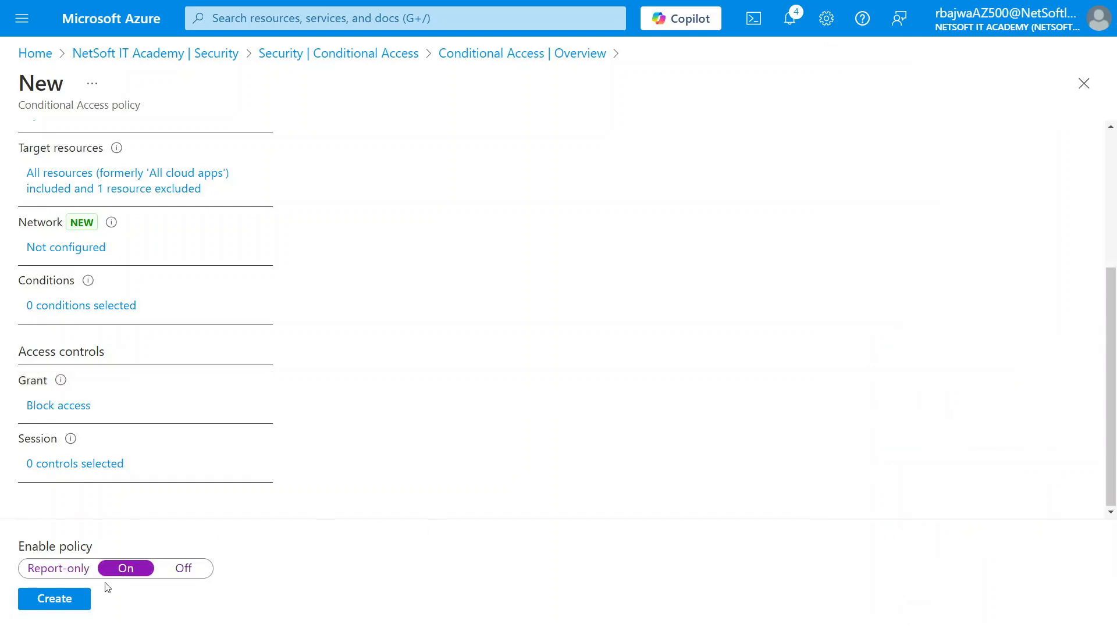
{"action": "left_click", "coordinate": [59, 602]}
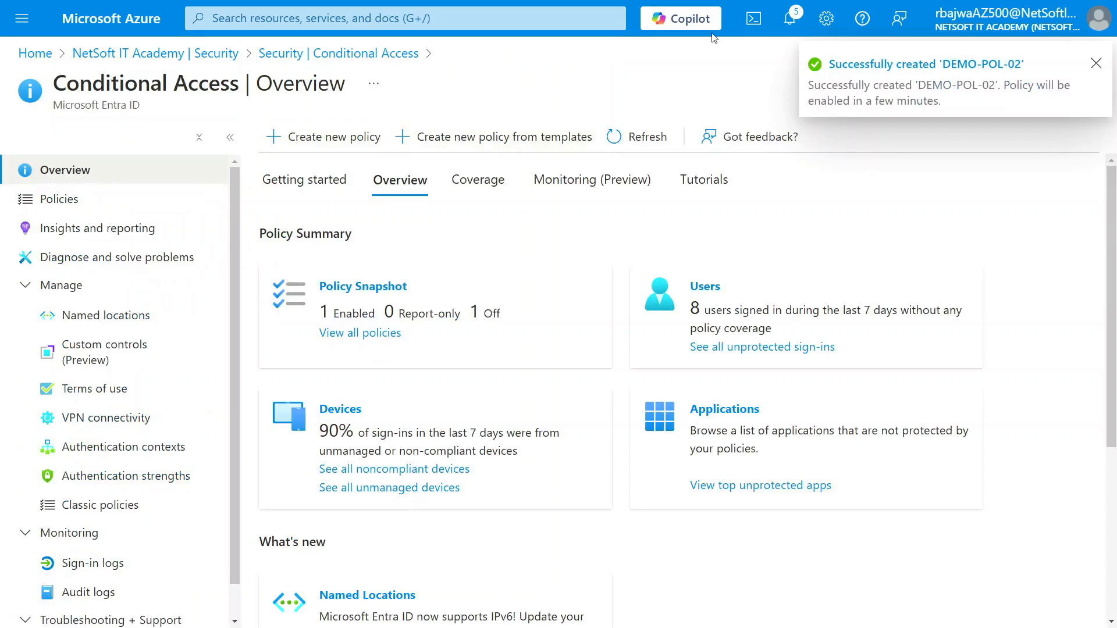
- Find the 'demo' user in Entra ID's Users list and copy its user principal name
{"action": "left_click", "coordinate": [1096, 62]}
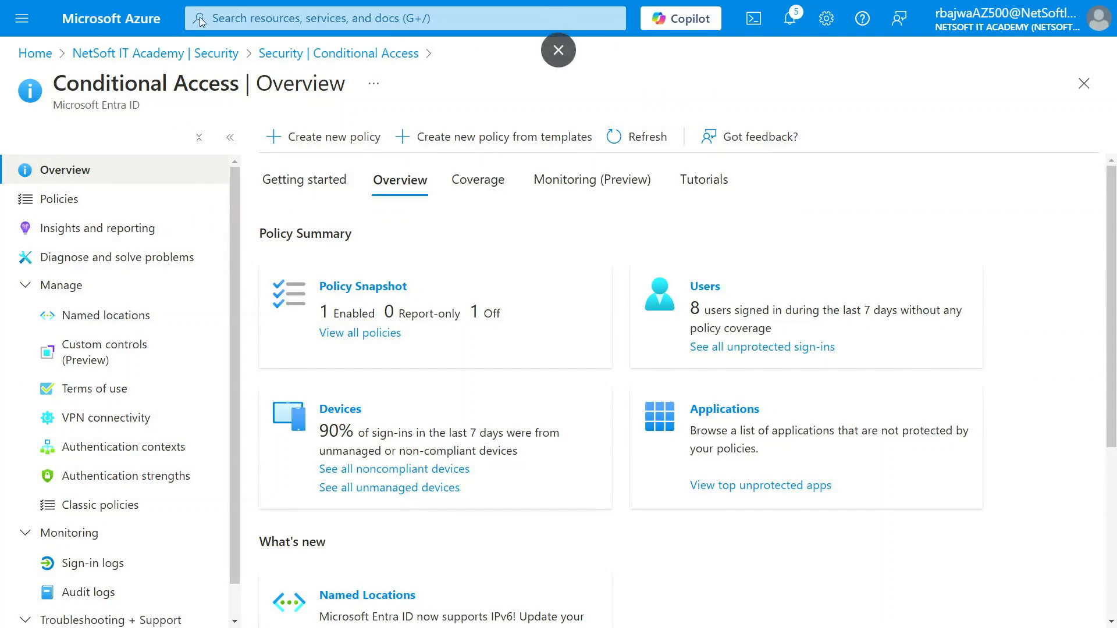
{"action": "left_click", "coordinate": [250, 18]}
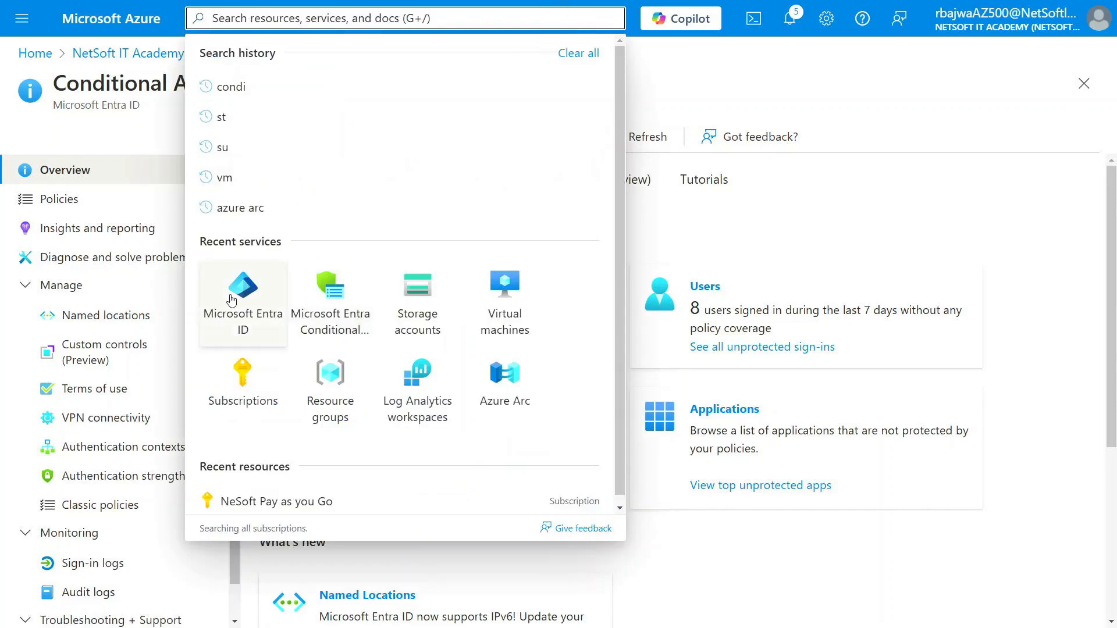
{"action": "left_click", "coordinate": [243, 308]}
{"action": "left_click", "coordinate": [81, 291]}
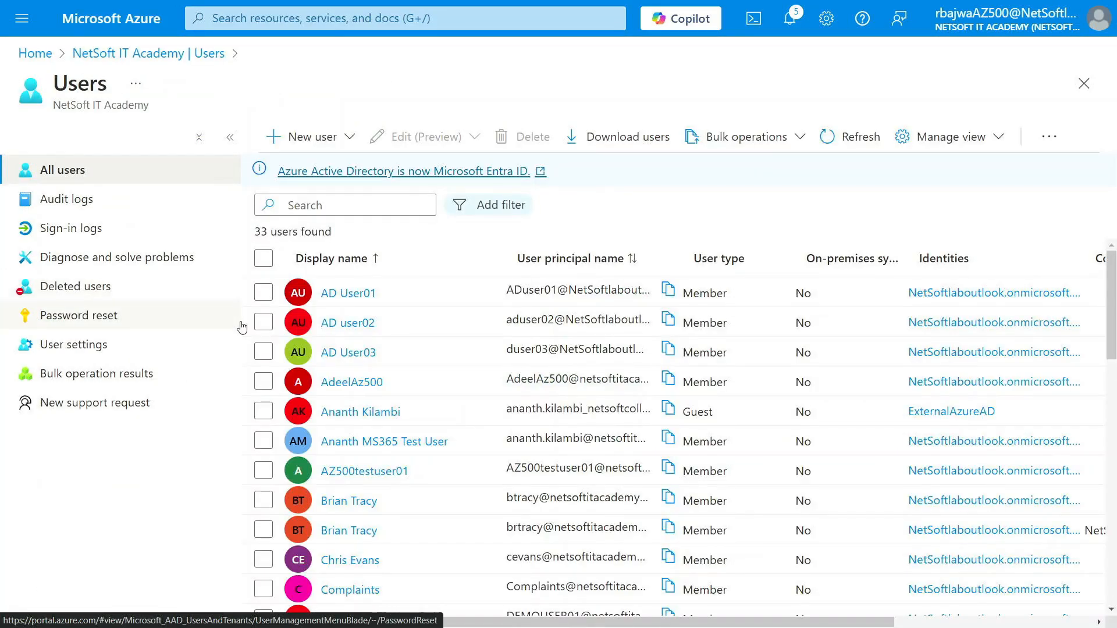
{"action": "left_click", "coordinate": [337, 206]}
{"action": "type", "text": "demo"}
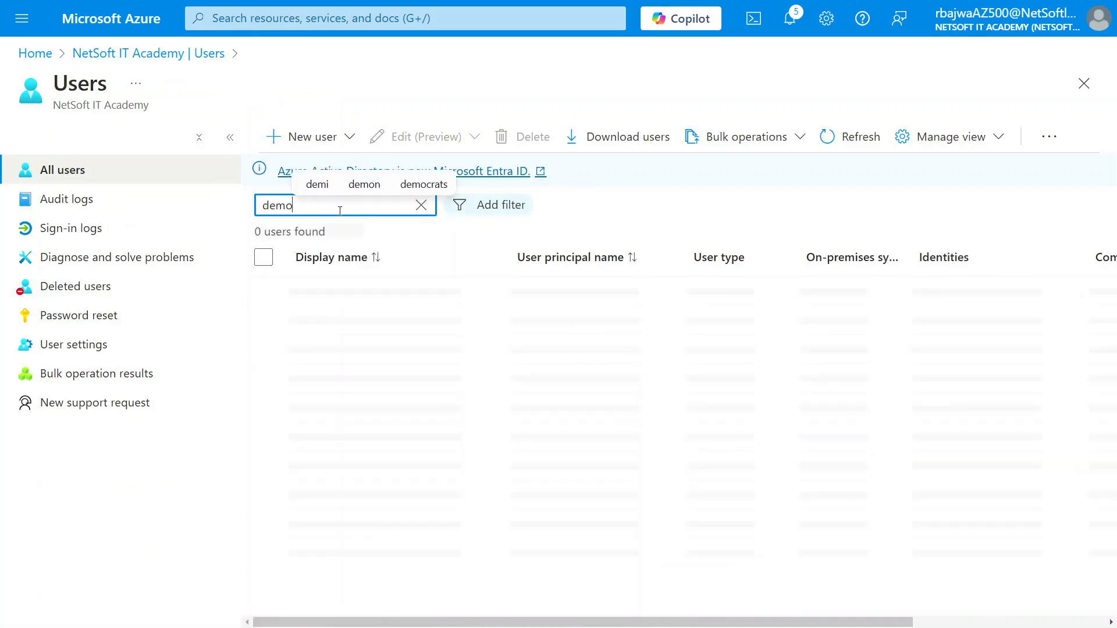
{"action": "left_click", "coordinate": [349, 293]}
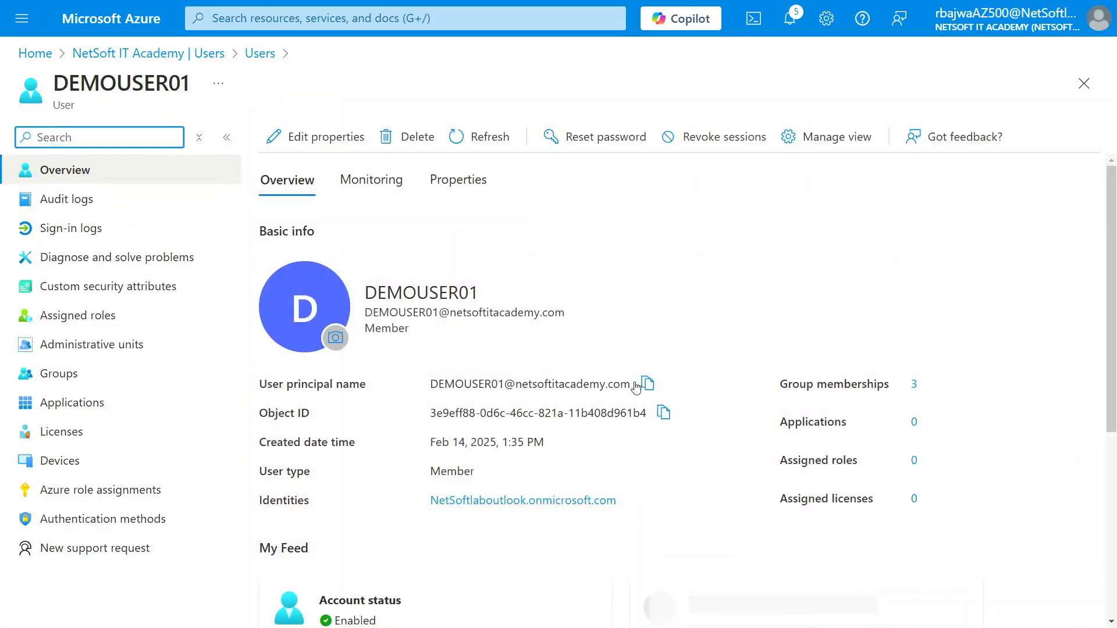
{"action": "left_click", "coordinate": [646, 384]}
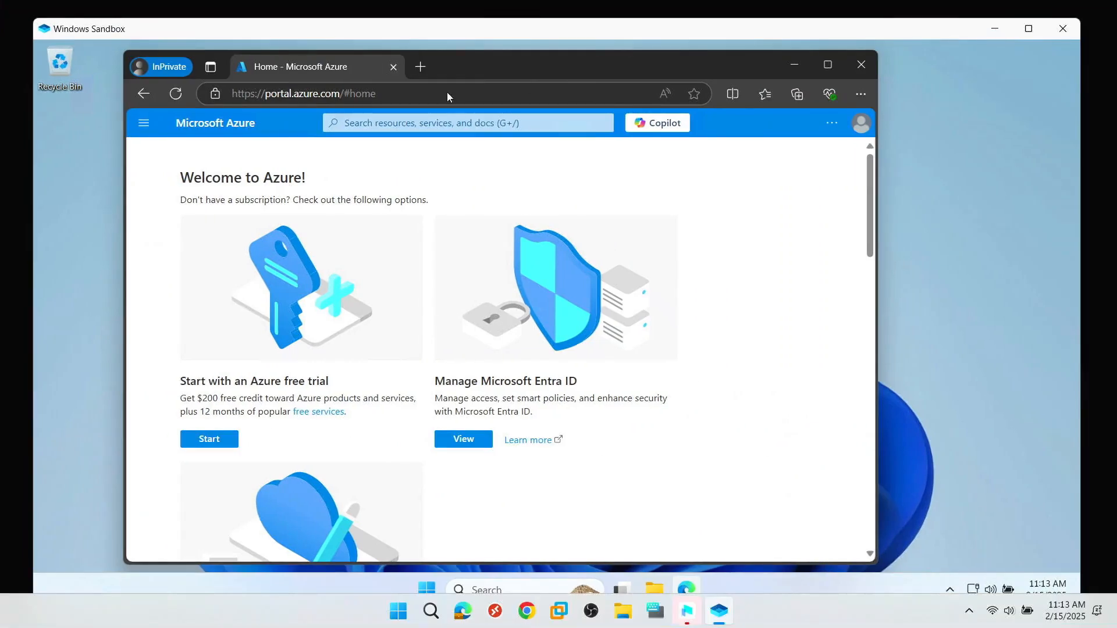
- Open a new InPrivate Edge window and load portal.azure
{"action": "left_click", "coordinate": [398, 68]}
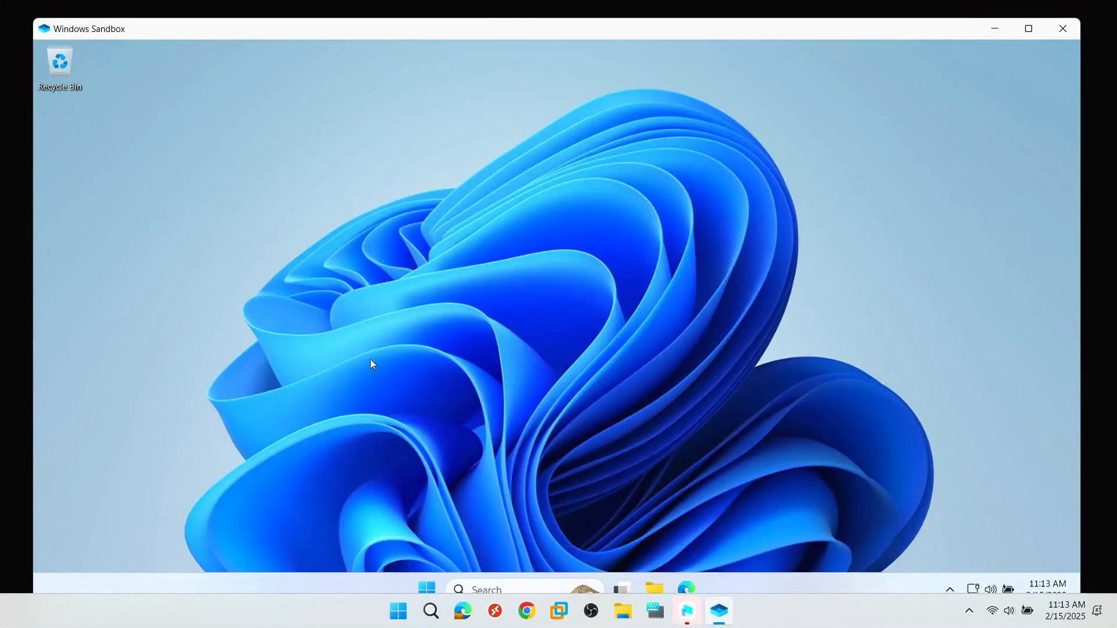
{"action": "left_click", "coordinate": [691, 582]}
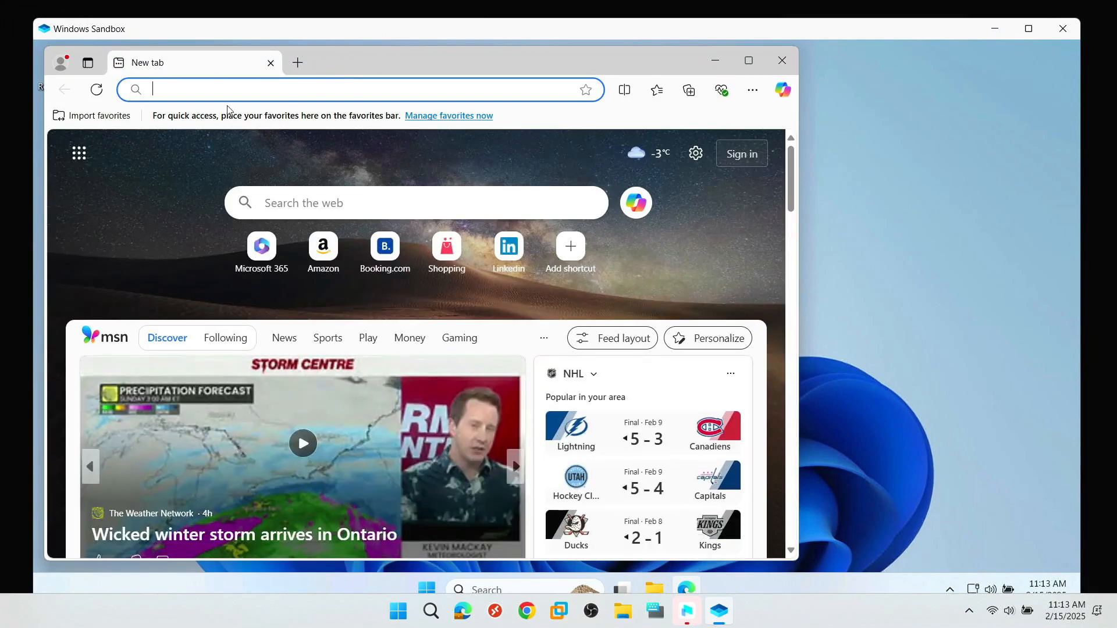
{"action": "key", "text": "ctrl+shift+n"}
{"action": "type", "text": "portal.azure"}
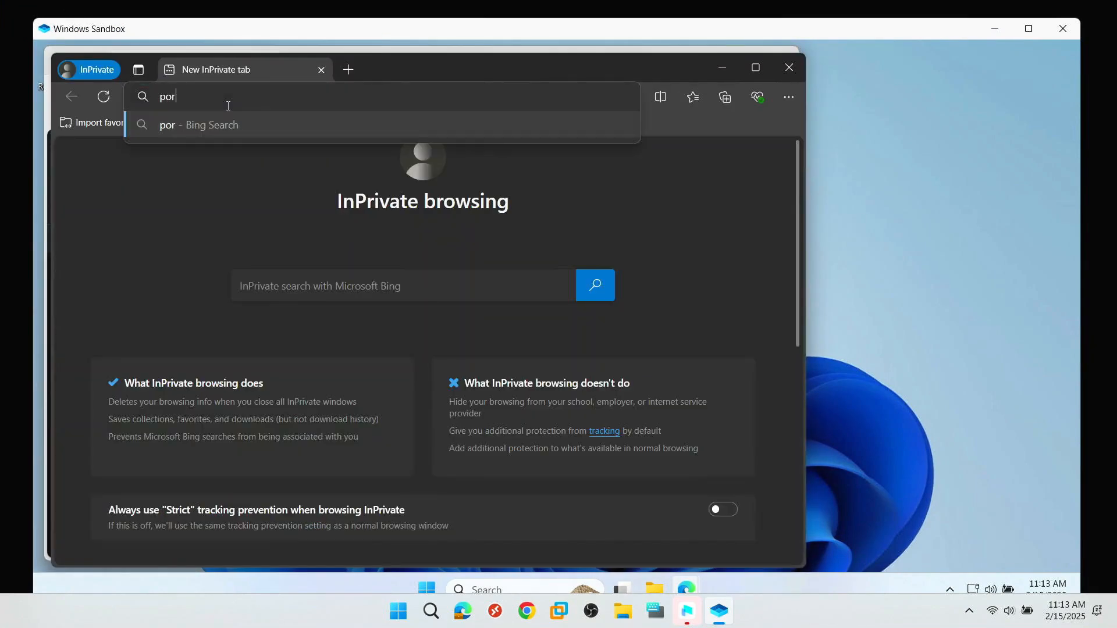
{"action": "key", "text": "Return"}
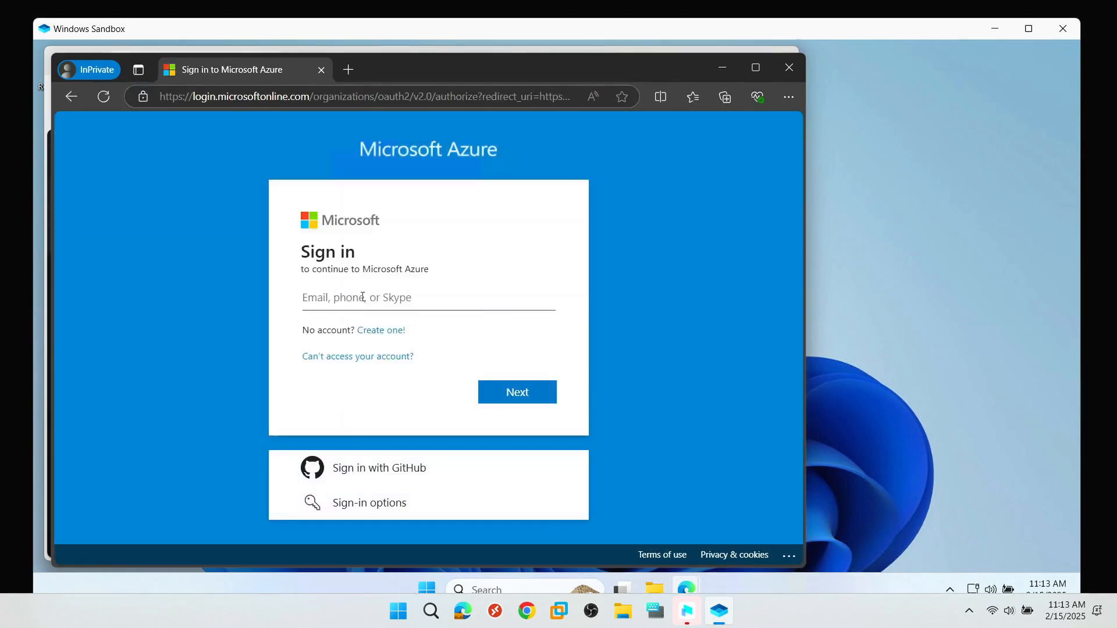
- Sign in with the copied test account e-mail and its password, declining to stay signed in
{"action": "key", "text": "ctrl+v"}
{"action": "left_click", "coordinate": [515, 393]}
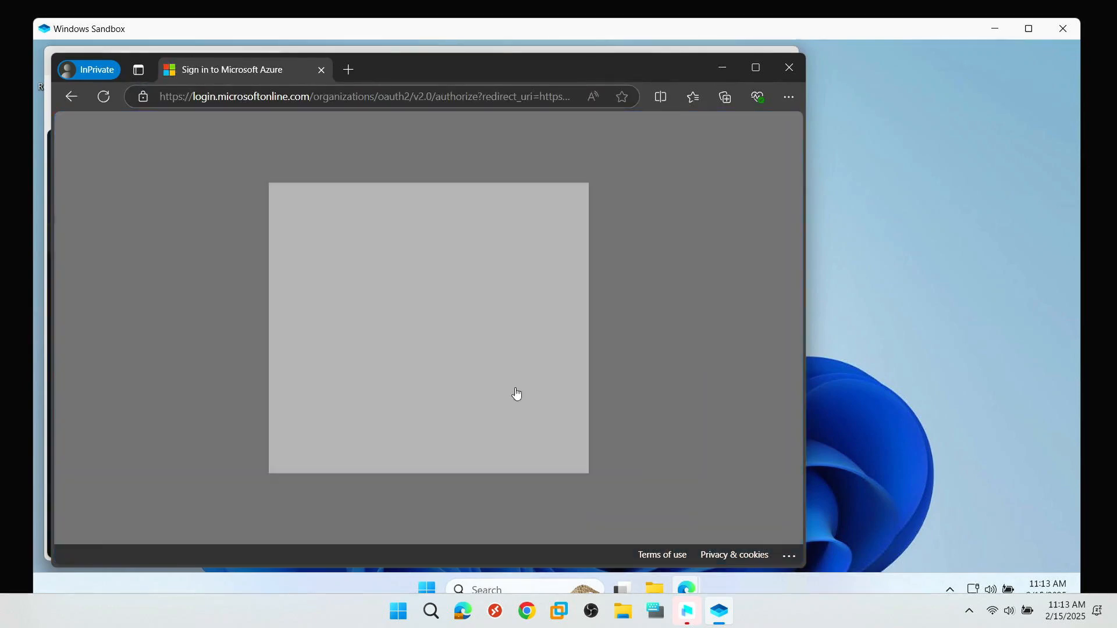
{"action": "type", "text": "••"}
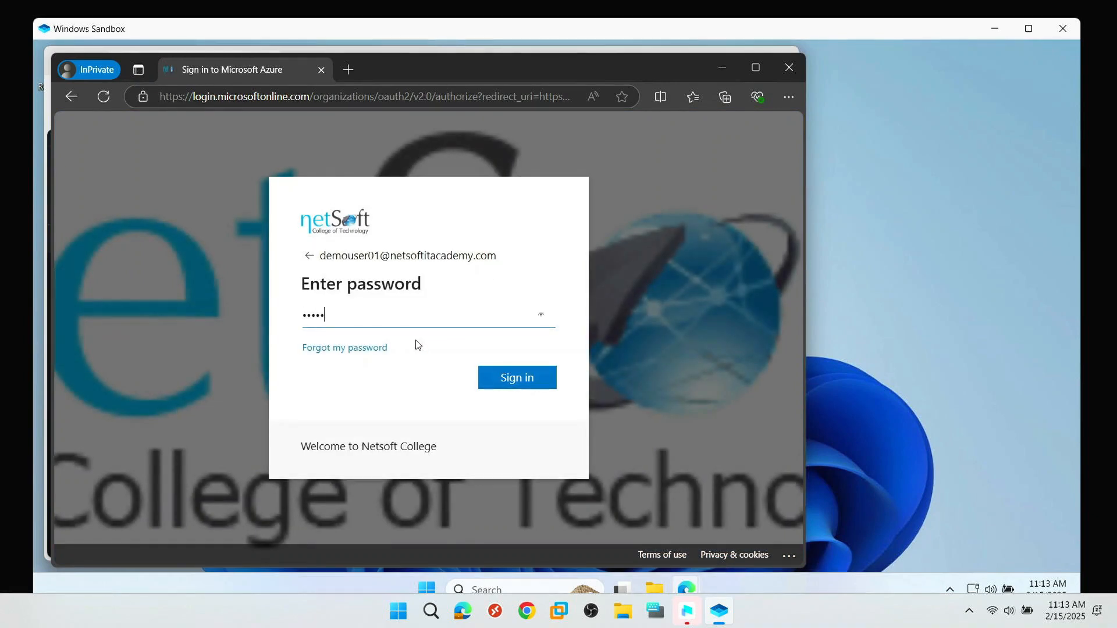
{"action": "type", "text": "••••••"}
{"action": "key", "text": "Return"}
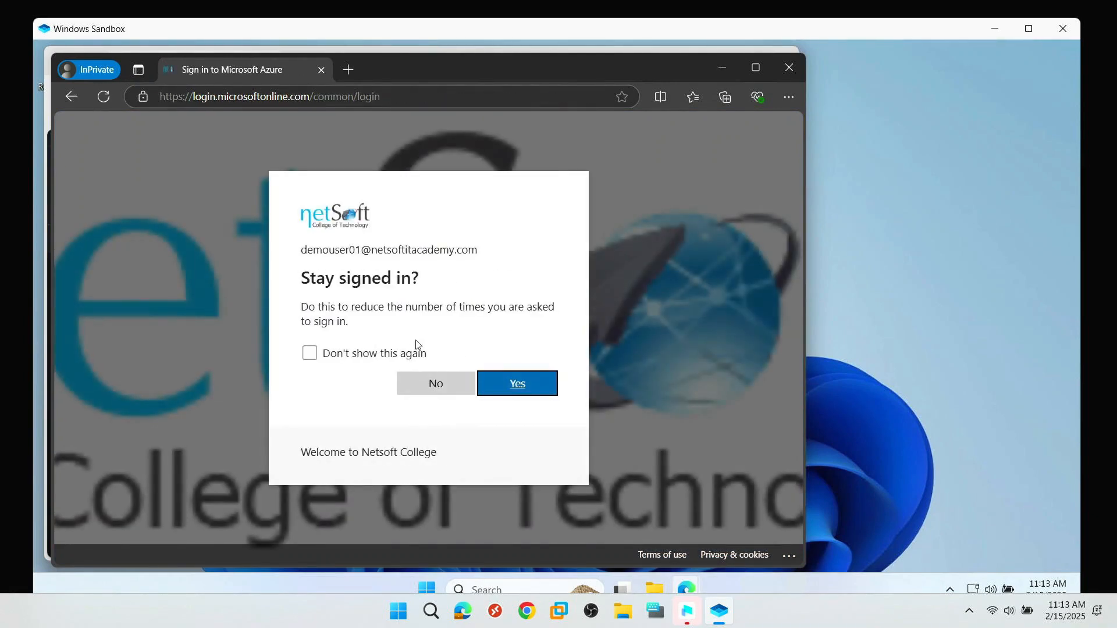
{"action": "left_click", "coordinate": [449, 389]}
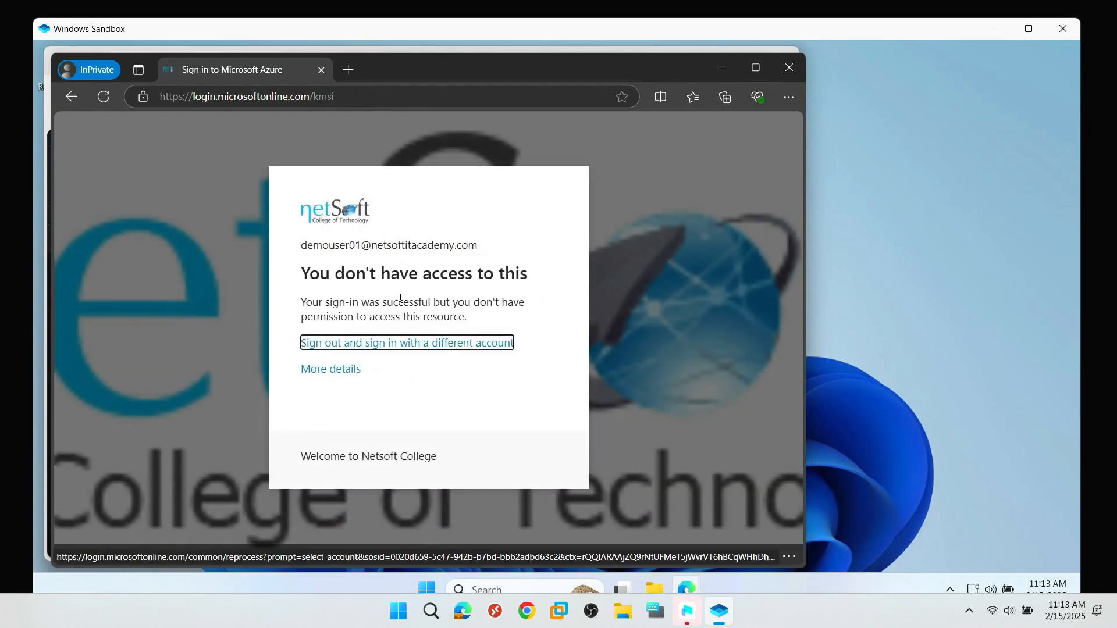
- Close the Azure InPrivate window and load portal.office.com in a fresh InPrivate window
{"action": "left_click", "coordinate": [348, 69]}
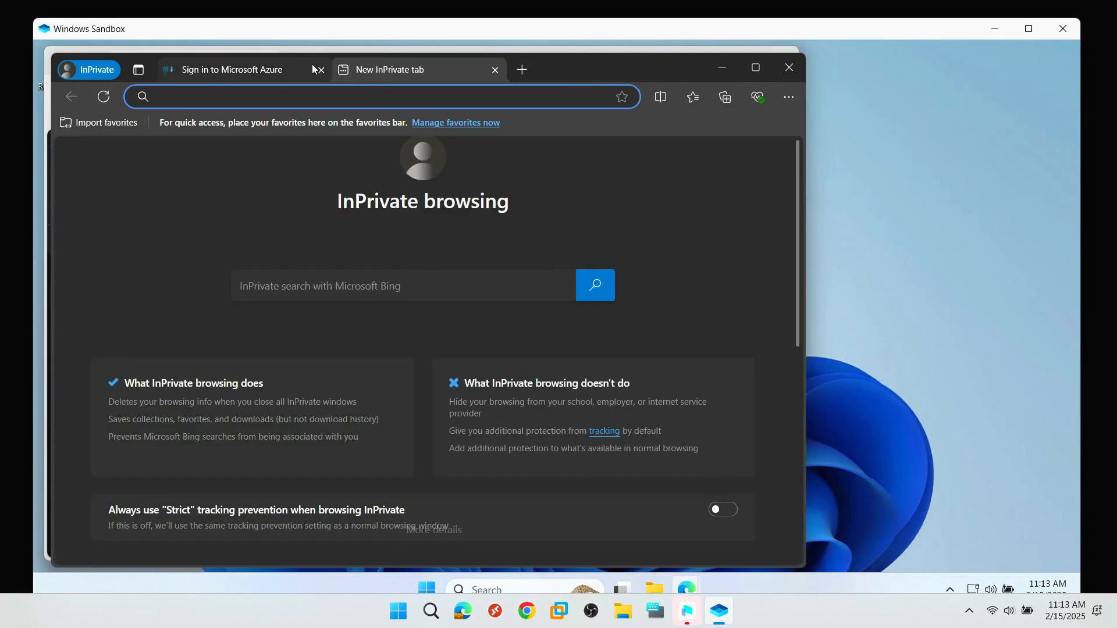
{"action": "left_click", "coordinate": [319, 70]}
{"action": "left_click", "coordinate": [320, 70]}
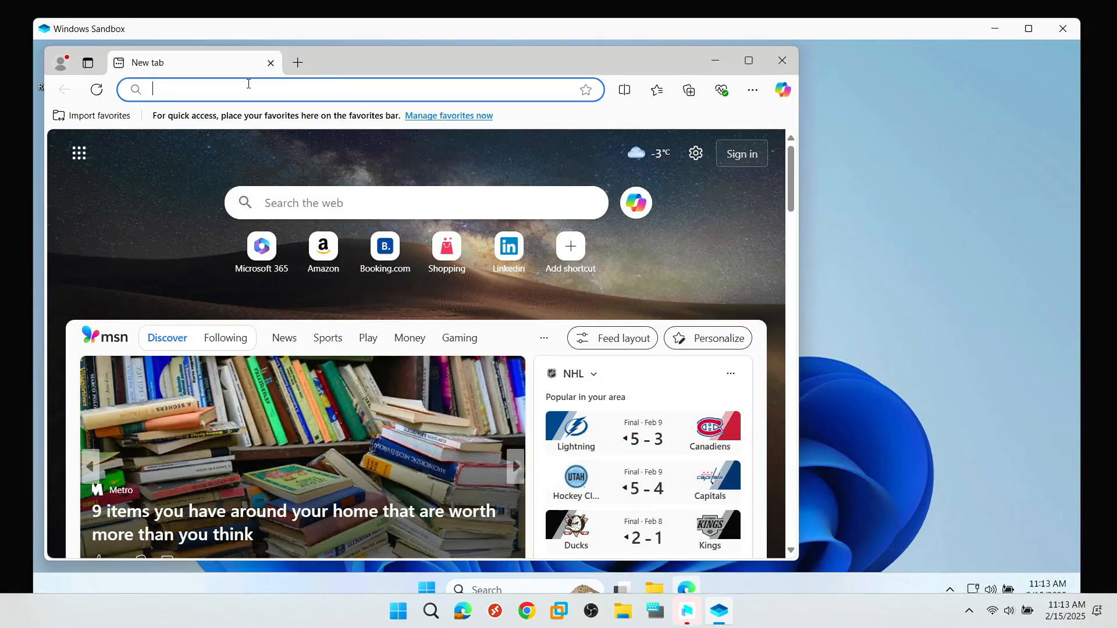
{"action": "key", "text": "ctrl+shift+n"}
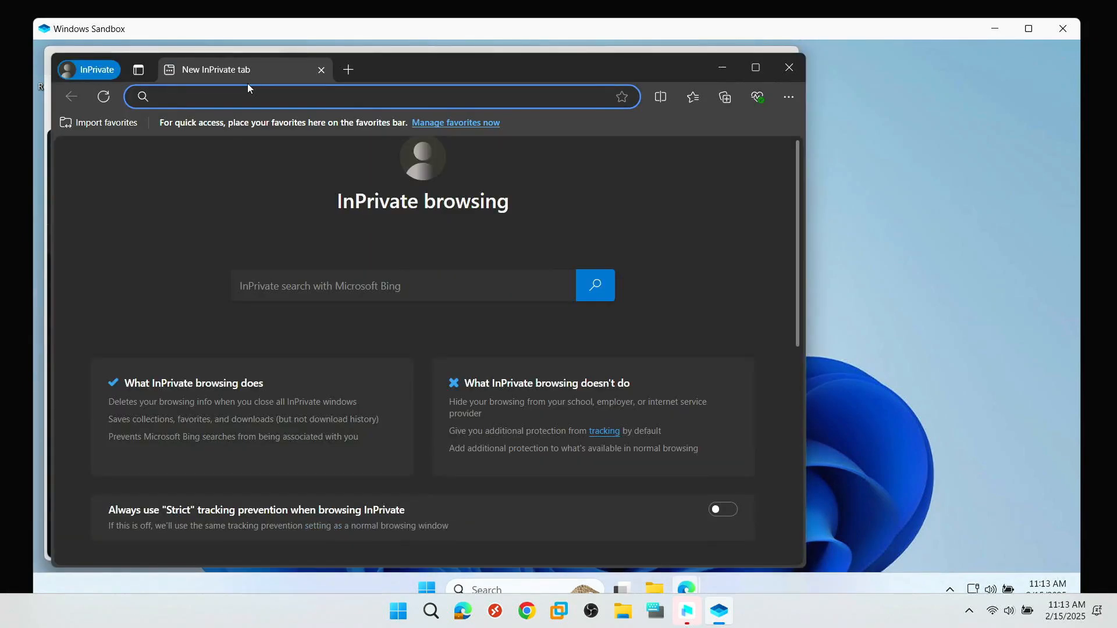
{"action": "type", "text": "m"}
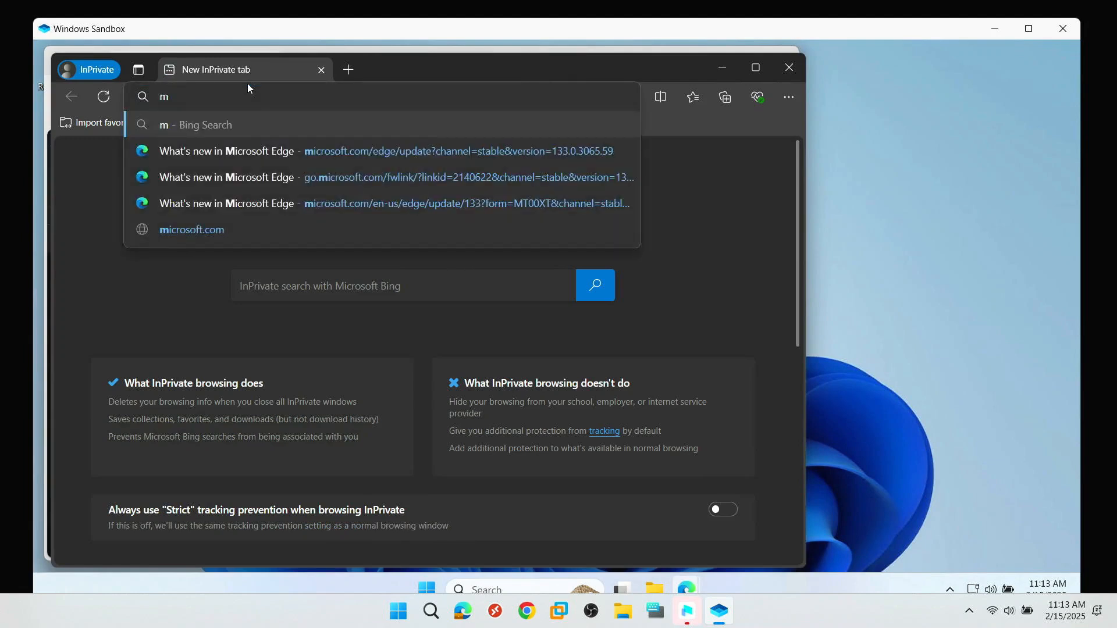
{"action": "key", "text": "BackSpace"}
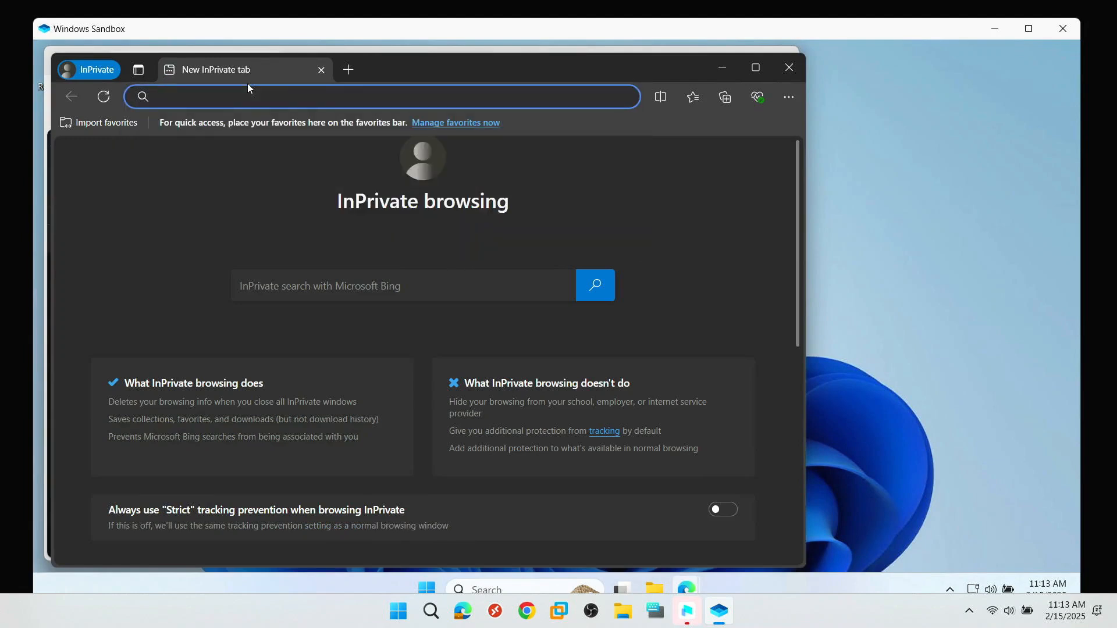
{"action": "type", "text": "por"}
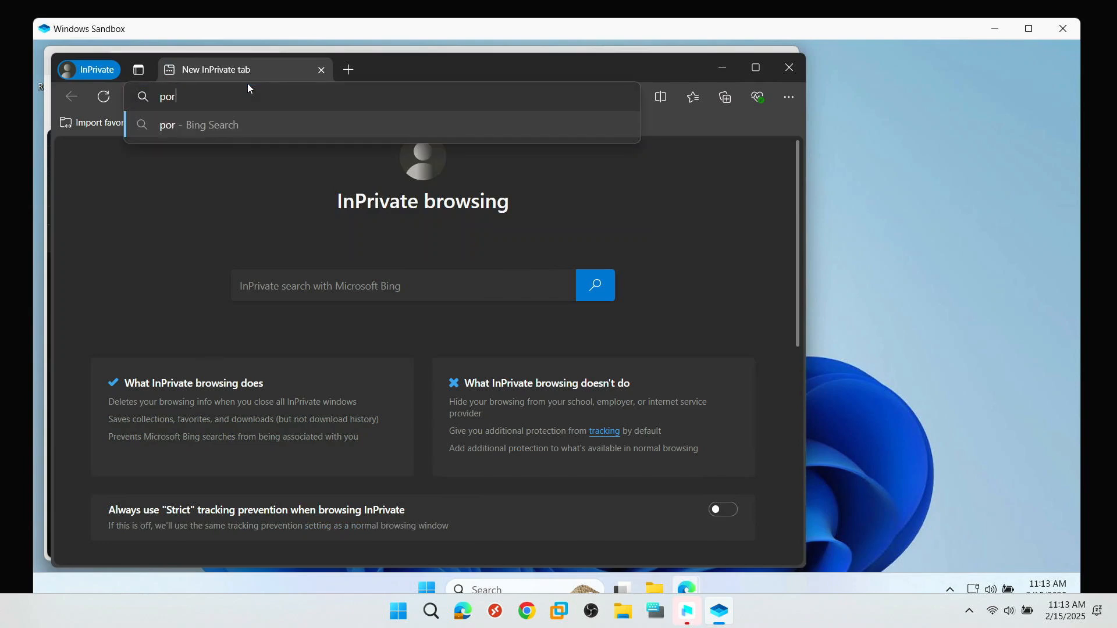
{"action": "type", "text": "tal.office."}
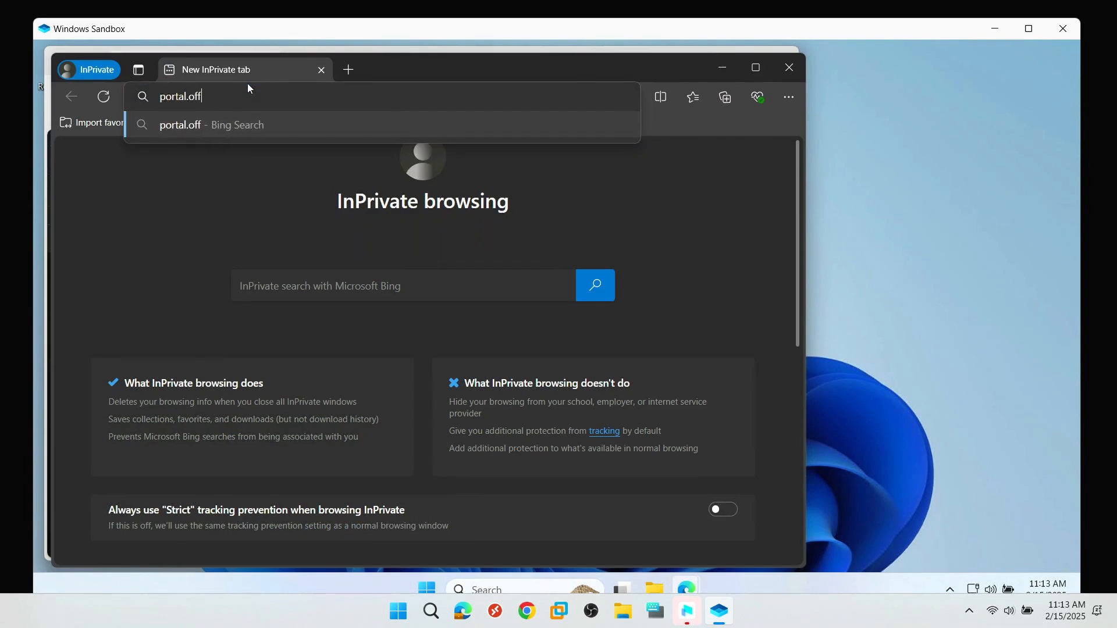
{"action": "type", "text": "com"}
{"action": "key", "text": "Return"}
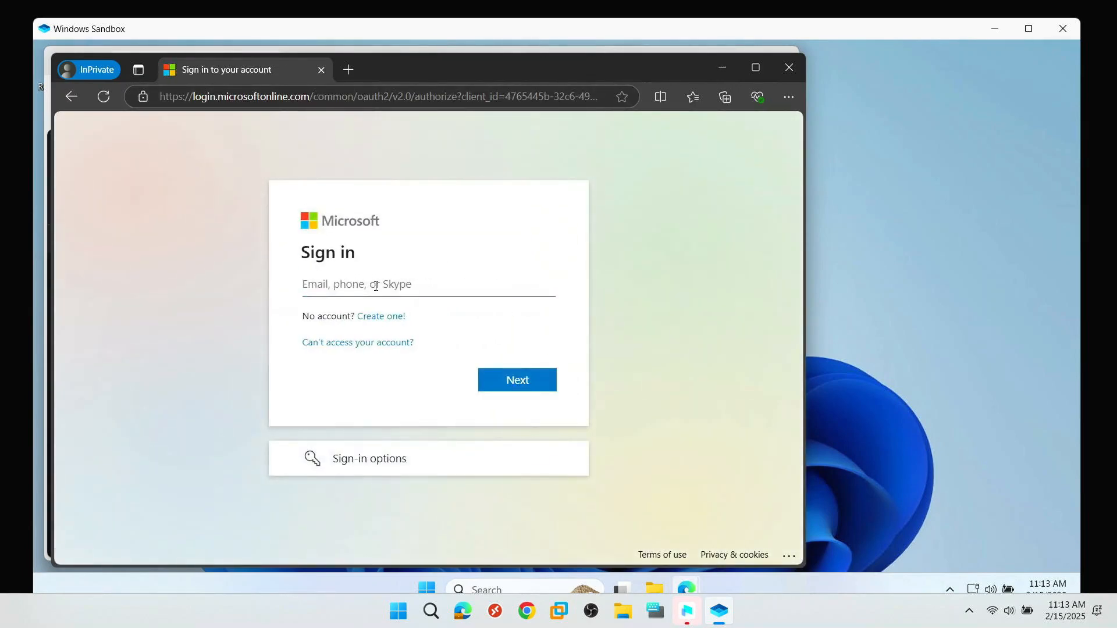
- Sign in with the test account's e-mail and password, declining to stay signed in
{"action": "key", "text": "ctrl+v"}
{"action": "left_click", "coordinate": [509, 377]}
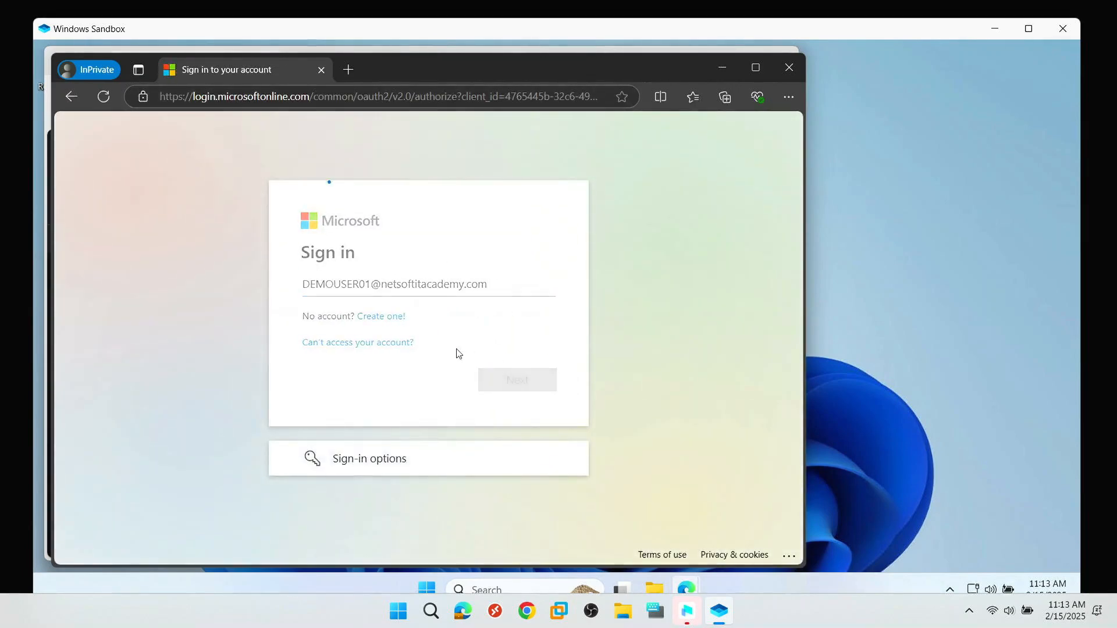
{"action": "type", "text": "•"}
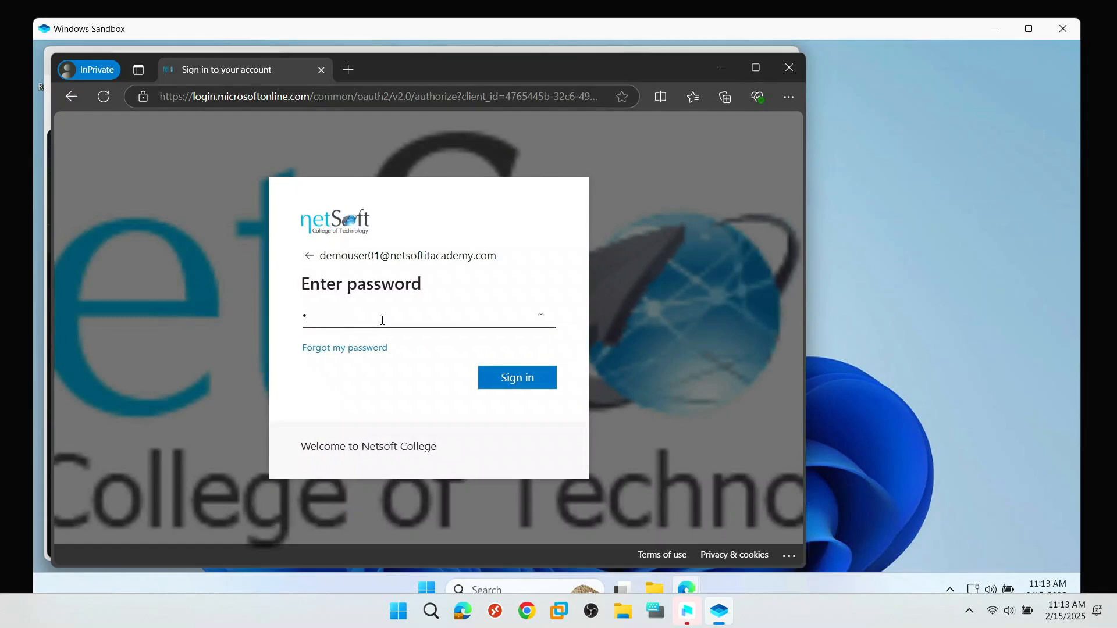
{"action": "type", "text": "•••••••"}
{"action": "key", "text": "Return"}
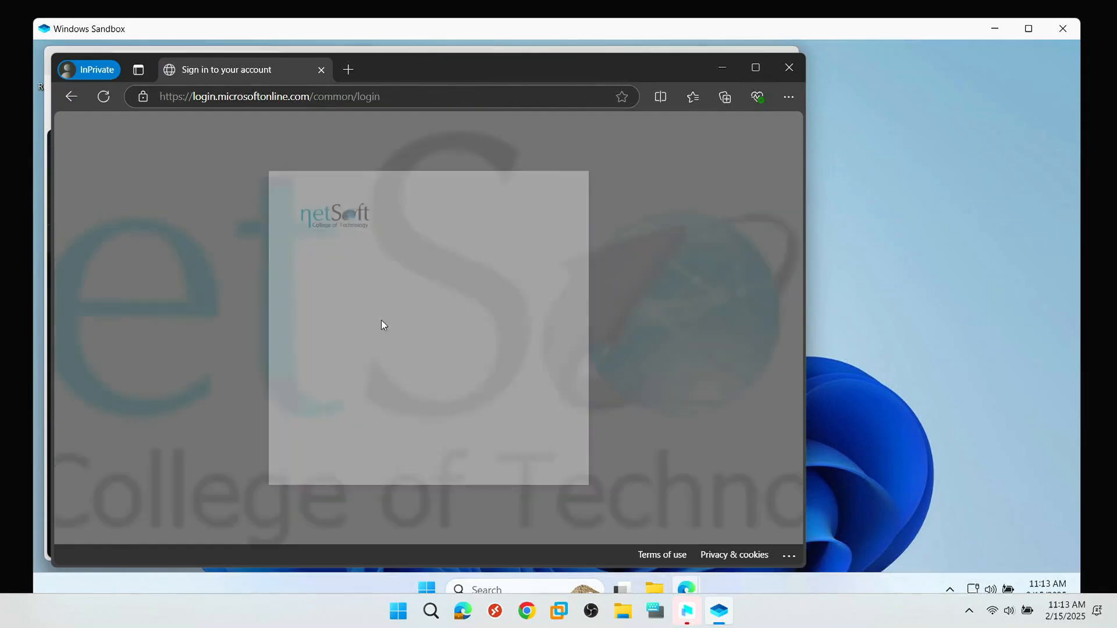
{"action": "left_click", "coordinate": [448, 382]}
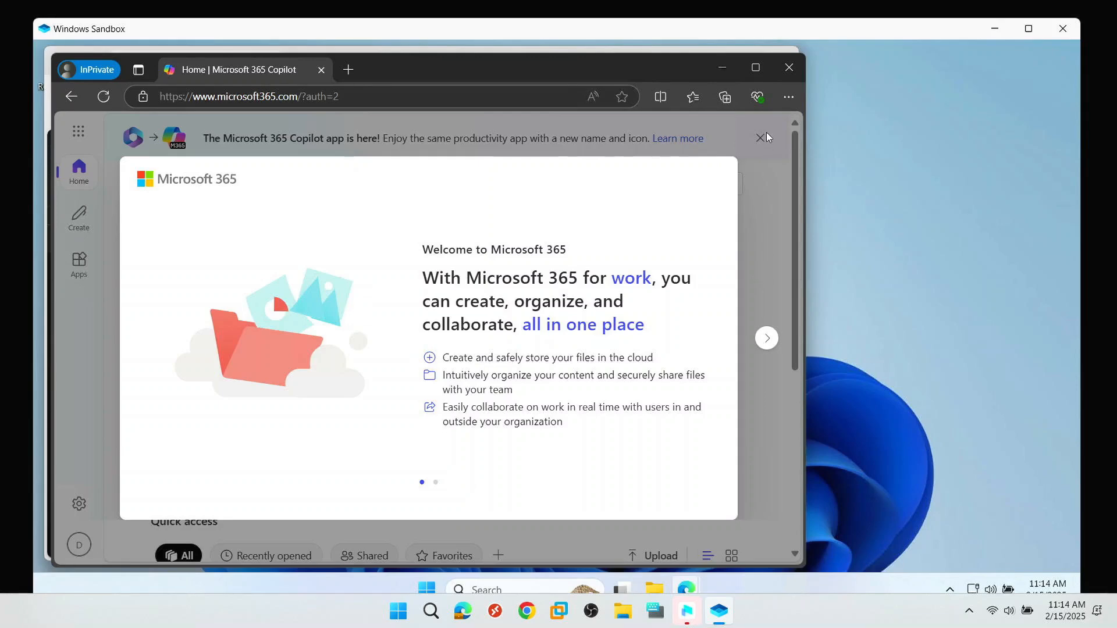
- Shift the Edge browser window slightly to the right
{"action": "left_click_drag", "start_coordinate": [588, 64], "coordinate": [613, 58]}
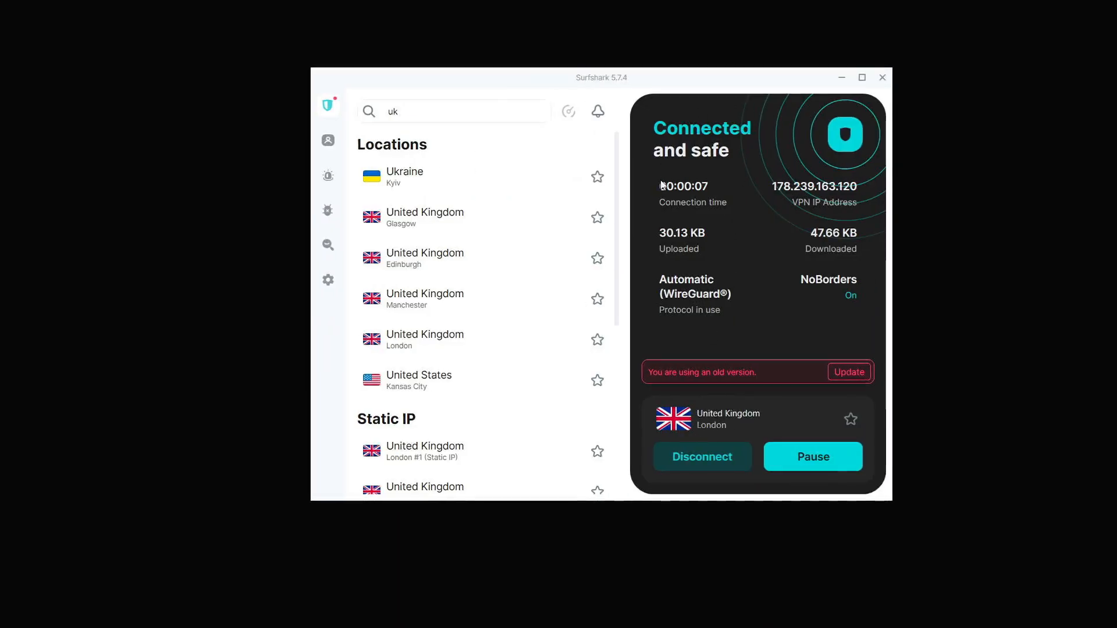
- Move the Surfshark window left to read the VPN IP address 178.239.163.120
{"action": "left_click_drag", "start_coordinate": [714, 93], "coordinate": [560, 92]}
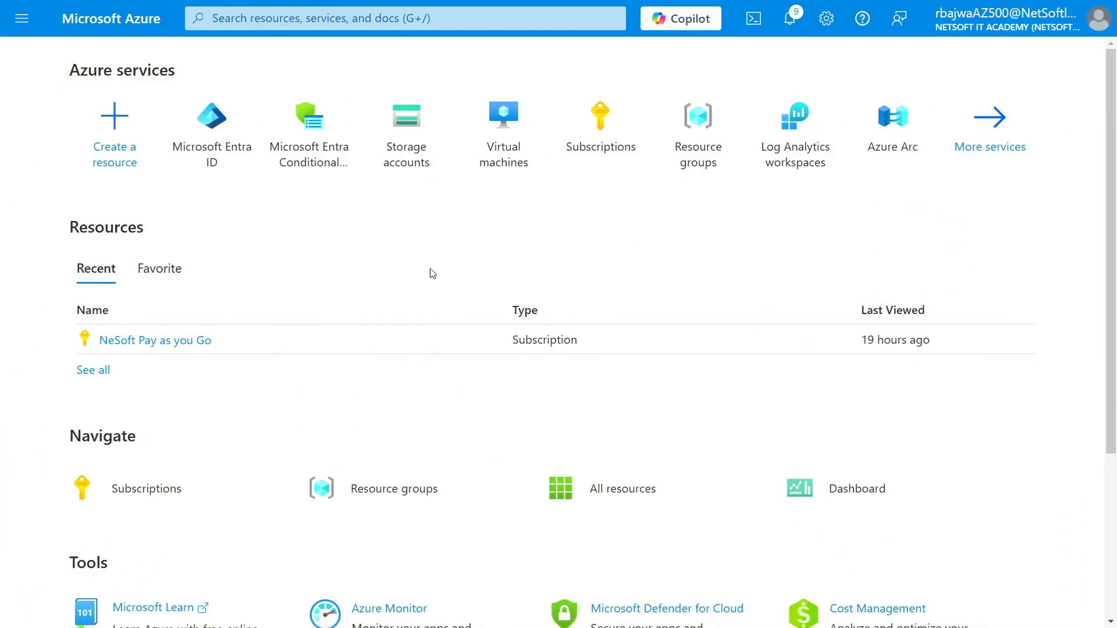
- Start a new Conditional Access policy named DEMO-POL from Entra ID's Security settings
{"action": "left_click", "coordinate": [222, 129]}
{"action": "scroll", "coordinate": [93, 465], "scroll_direction": "down", "scroll_amount": 10}
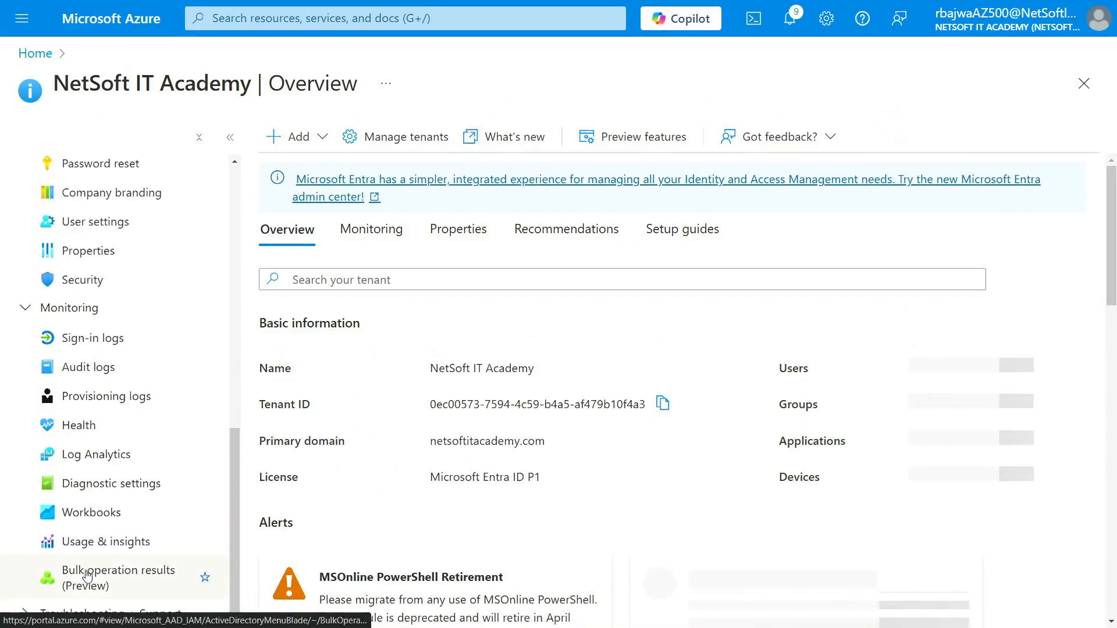
{"action": "left_click", "coordinate": [22, 308]}
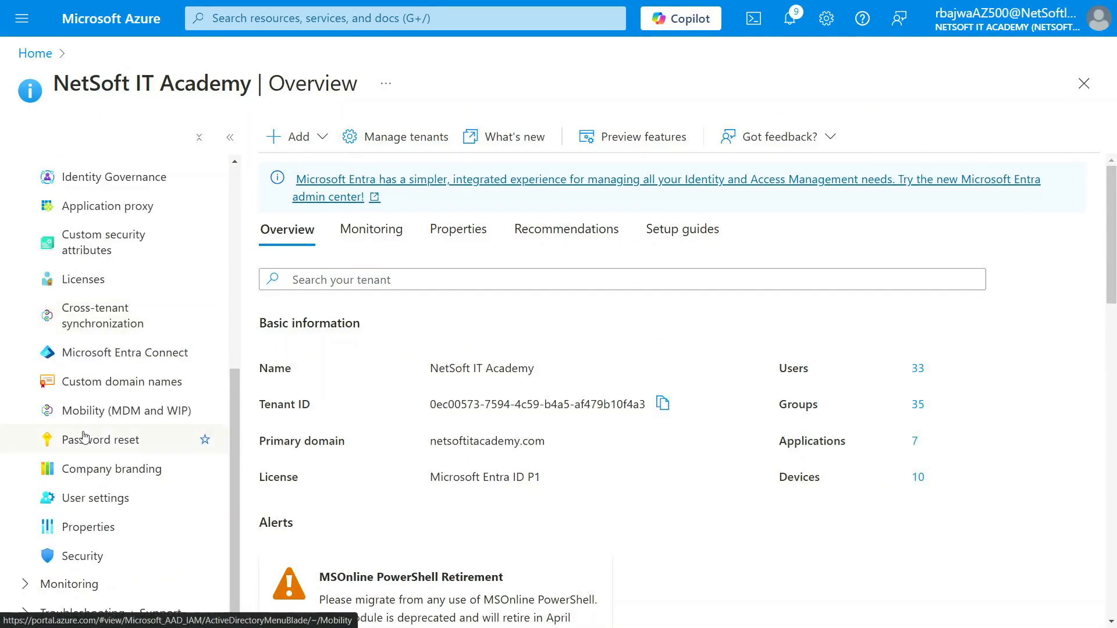
{"action": "left_click", "coordinate": [93, 556]}
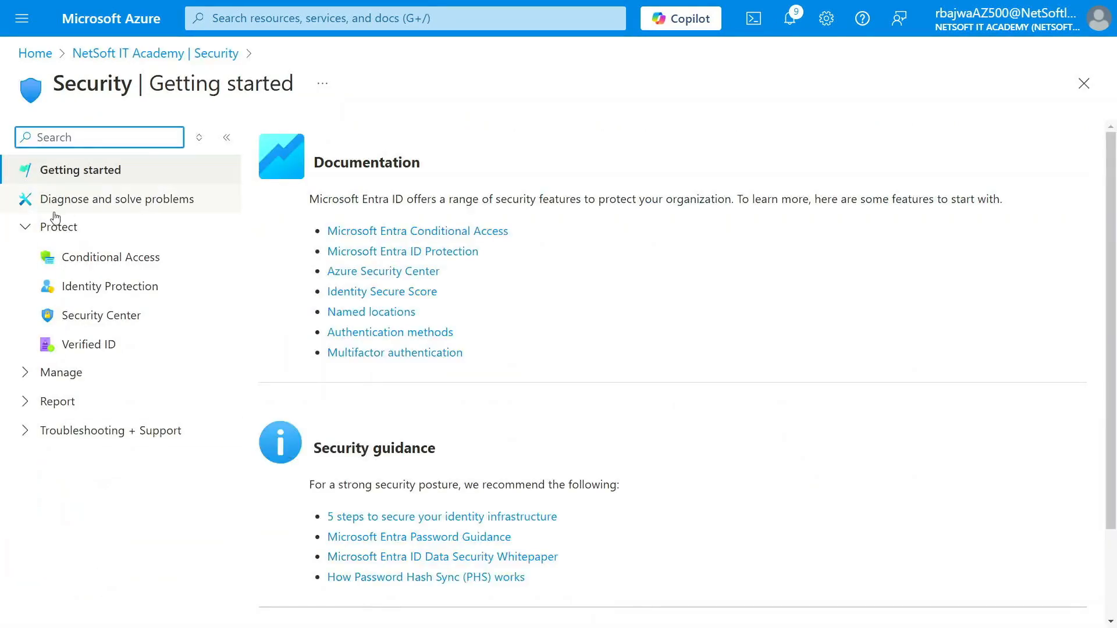
{"action": "left_click", "coordinate": [90, 263]}
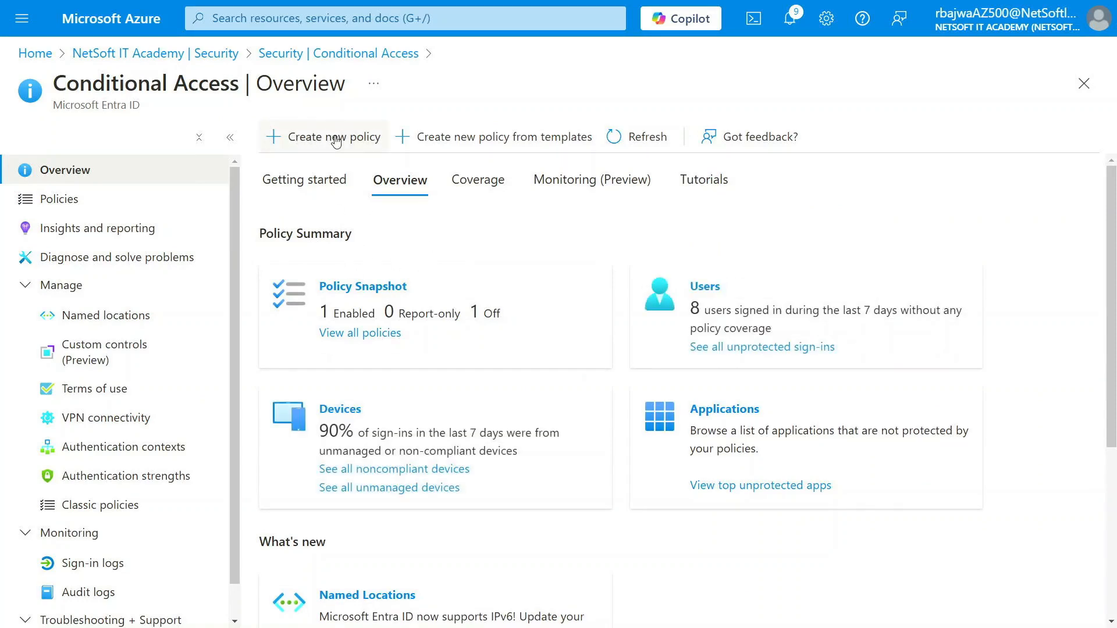
{"action": "left_click", "coordinate": [335, 141]}
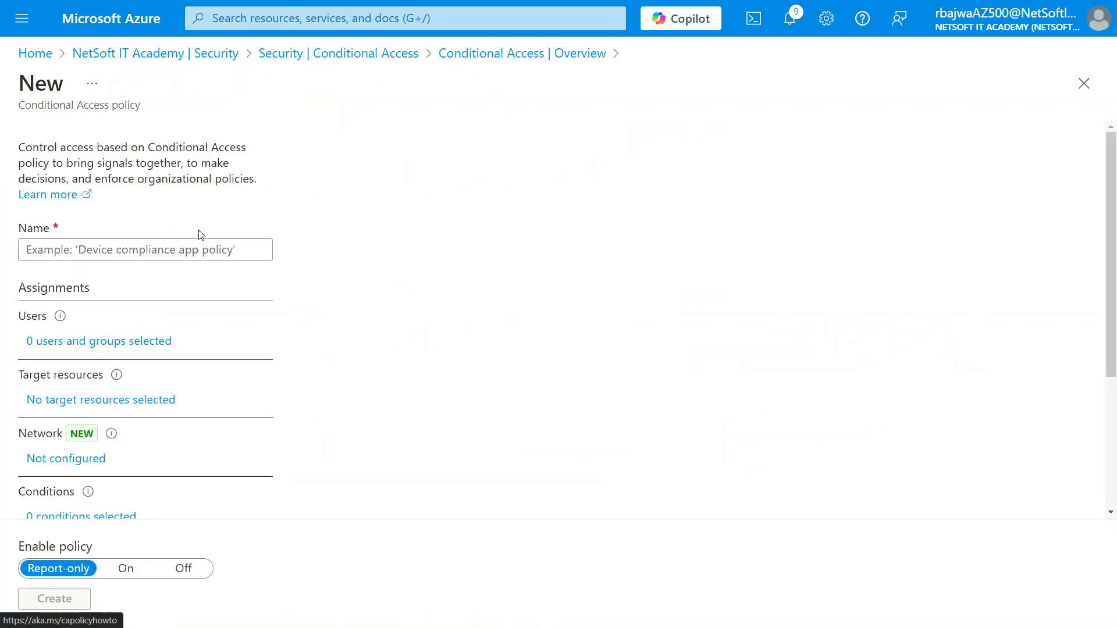
{"action": "left_click", "coordinate": [192, 250]}
{"action": "type", "text": "DEMO"}
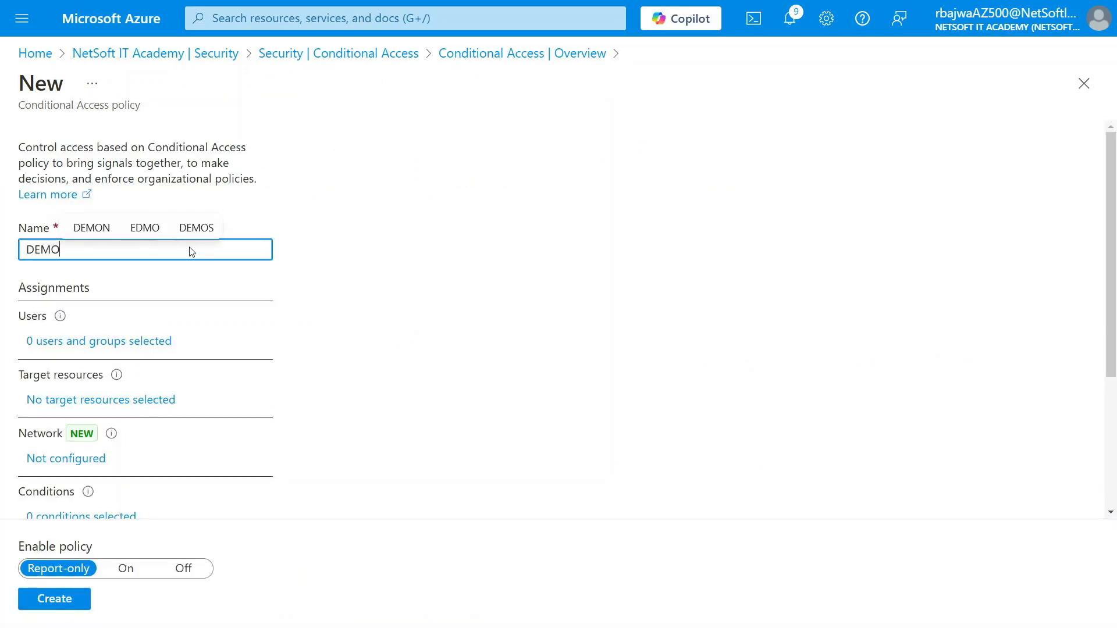
{"action": "type", "text": "-POL"}
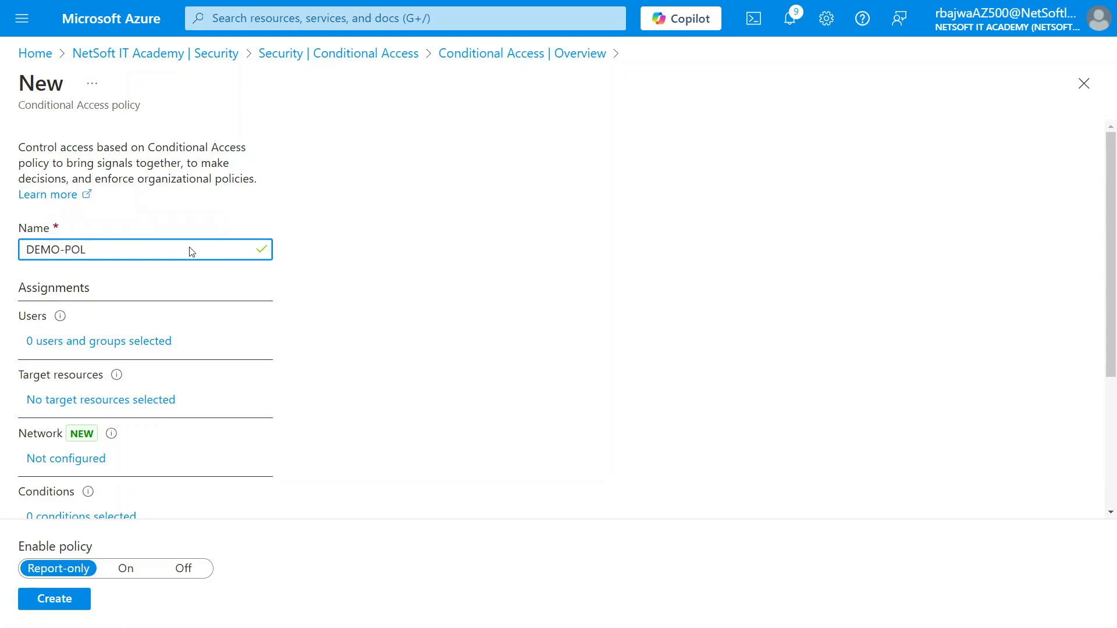
- Include only the DEMOG1 group in the policy's users assignment
{"action": "left_click", "coordinate": [116, 347]}
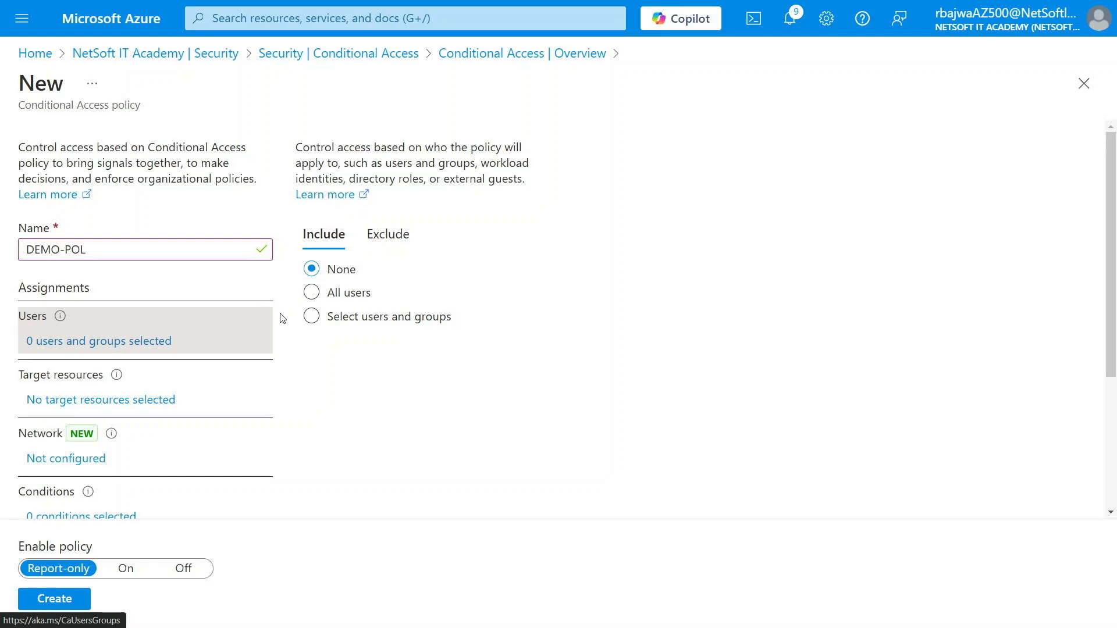
{"action": "left_click", "coordinate": [312, 316]}
{"action": "left_click", "coordinate": [333, 407]}
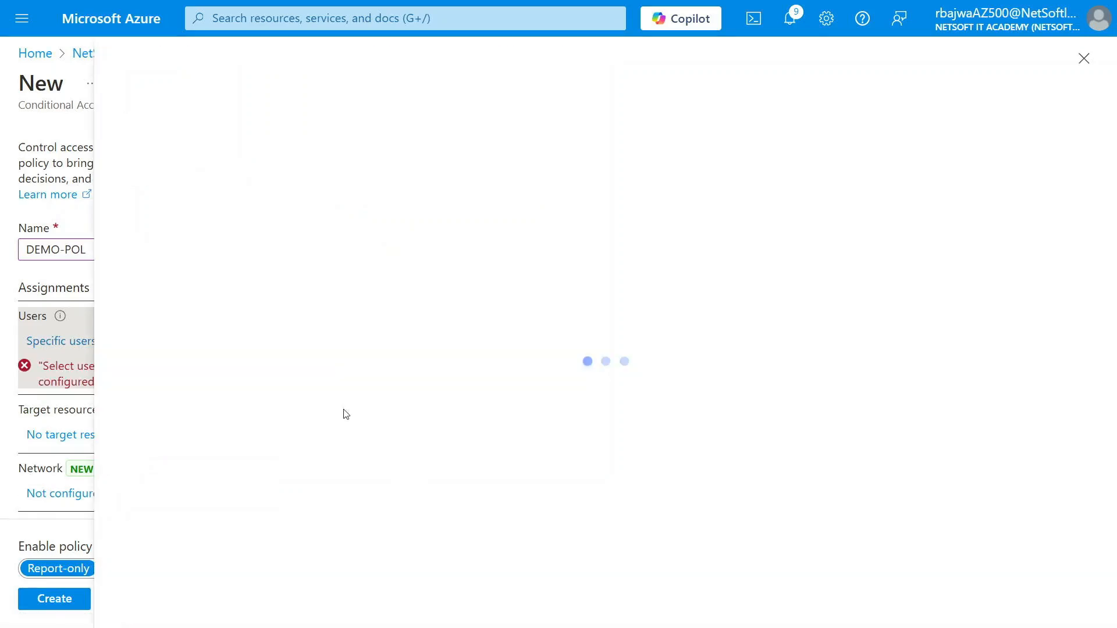
{"action": "left_click", "coordinate": [203, 197]}
{"action": "type", "text": "d"}
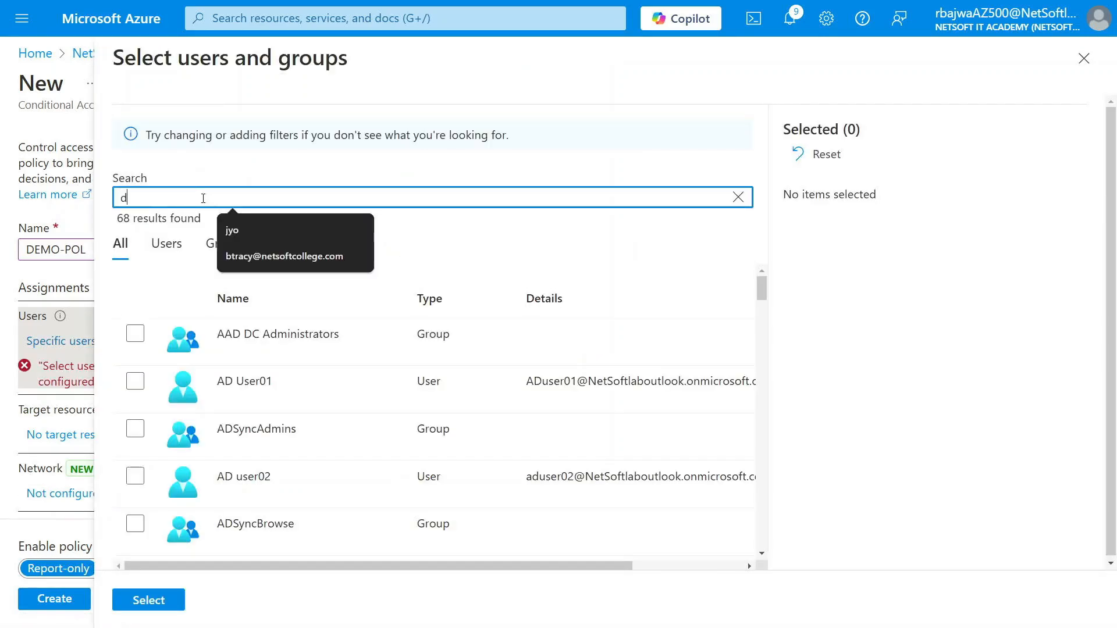
{"action": "type", "text": "emo"}
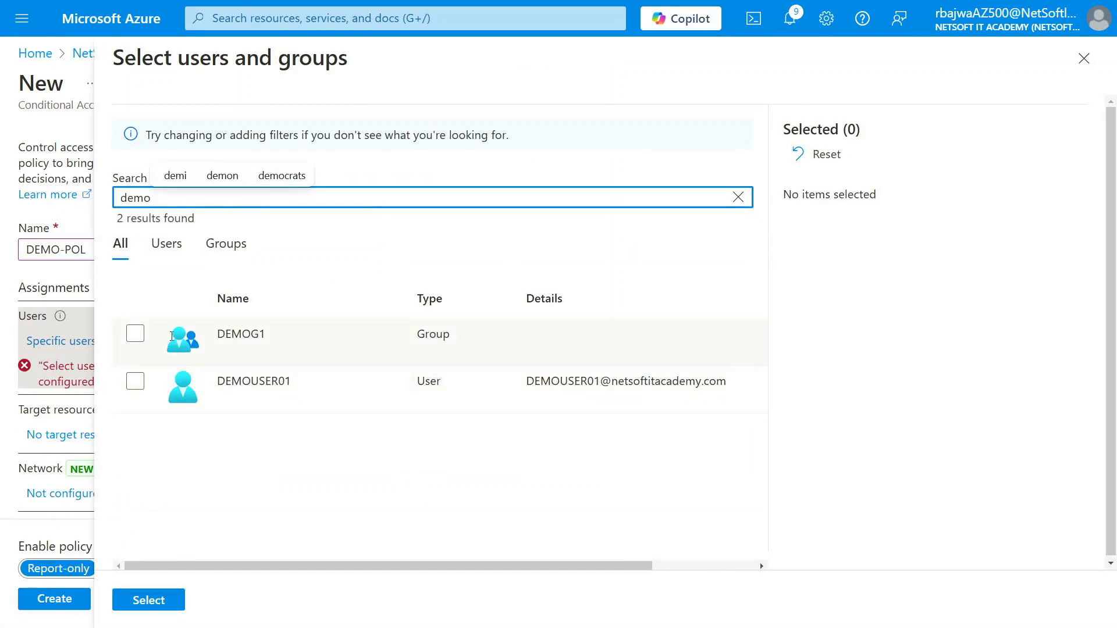
{"action": "left_click", "coordinate": [135, 334]}
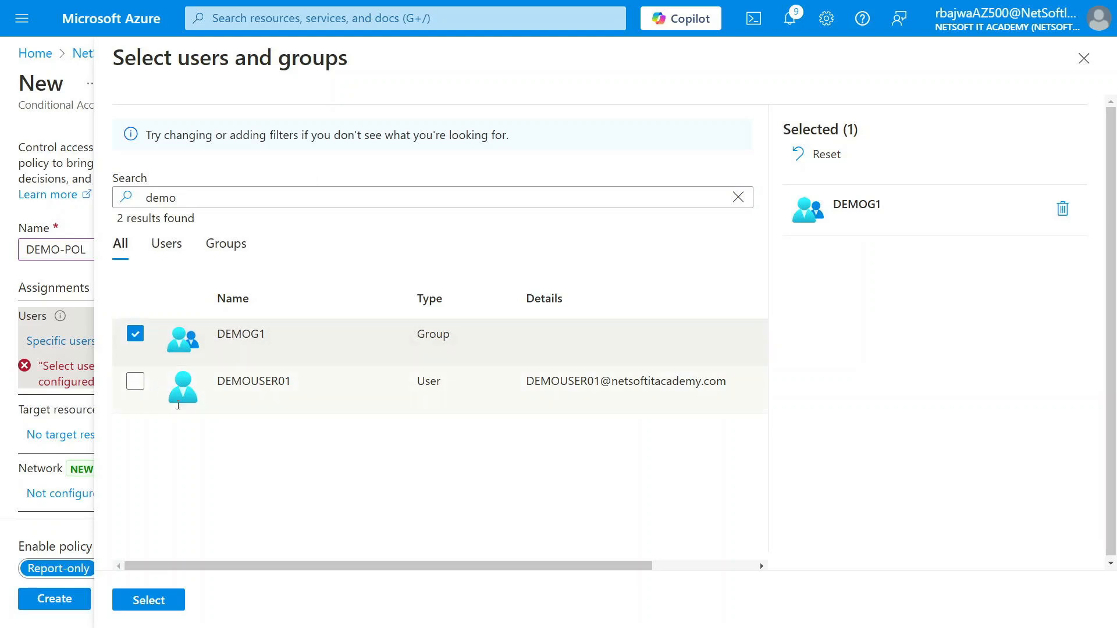
{"action": "left_click", "coordinate": [161, 600]}
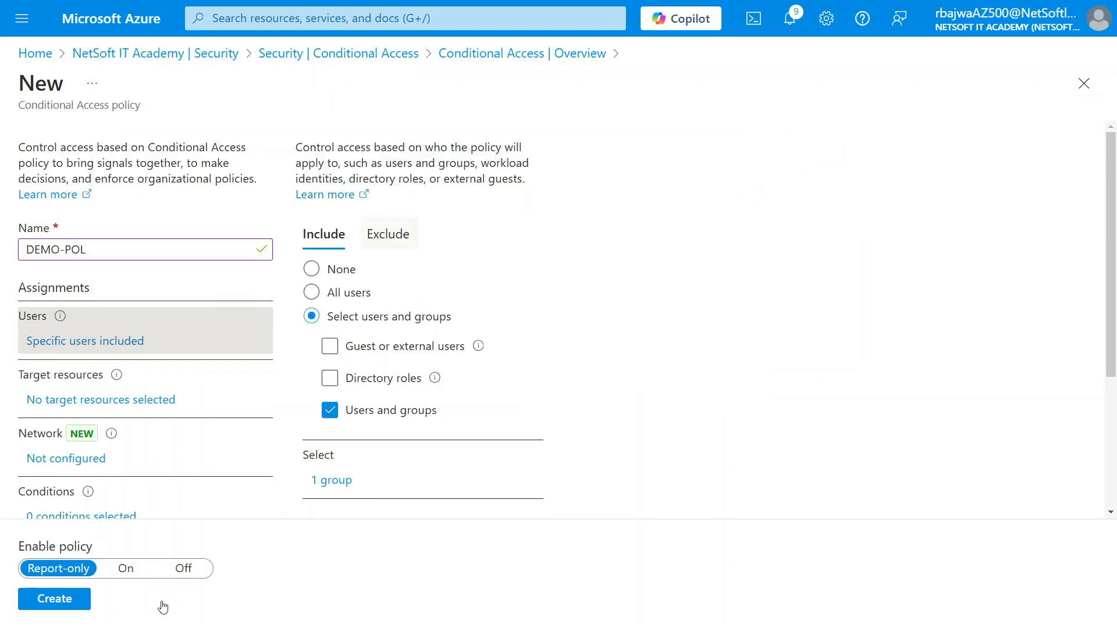
- Set DEMO-POL's target resources to All resources (formerly All cloud apps), then view its conditions
{"action": "left_click", "coordinate": [66, 400]}
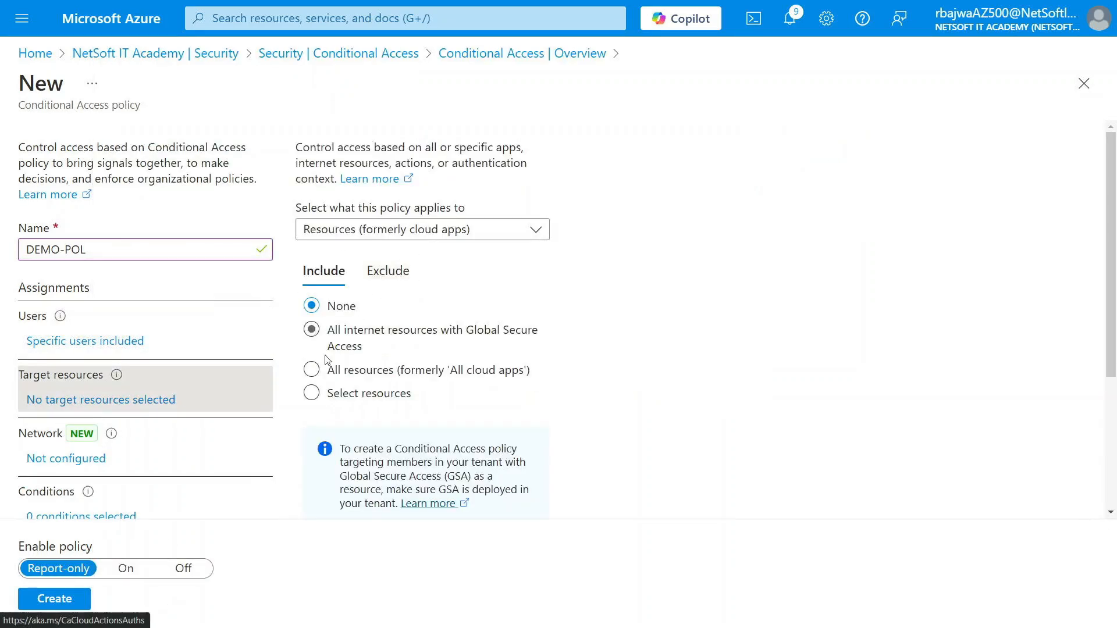
{"action": "left_click", "coordinate": [350, 372]}
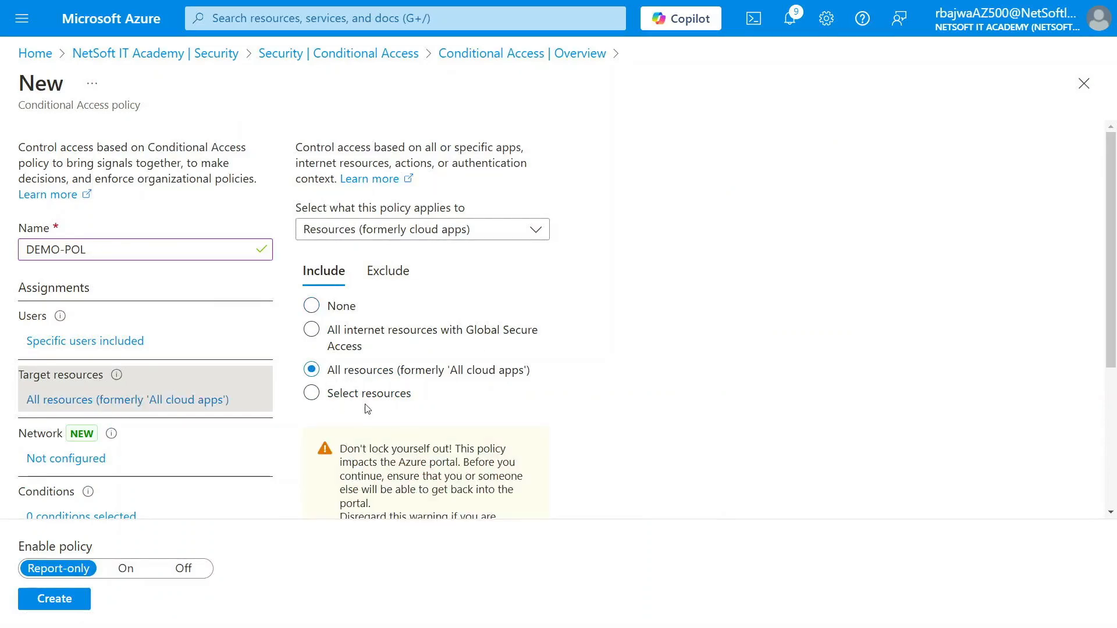
{"action": "scroll", "coordinate": [454, 385], "scroll_direction": "down", "scroll_amount": 4}
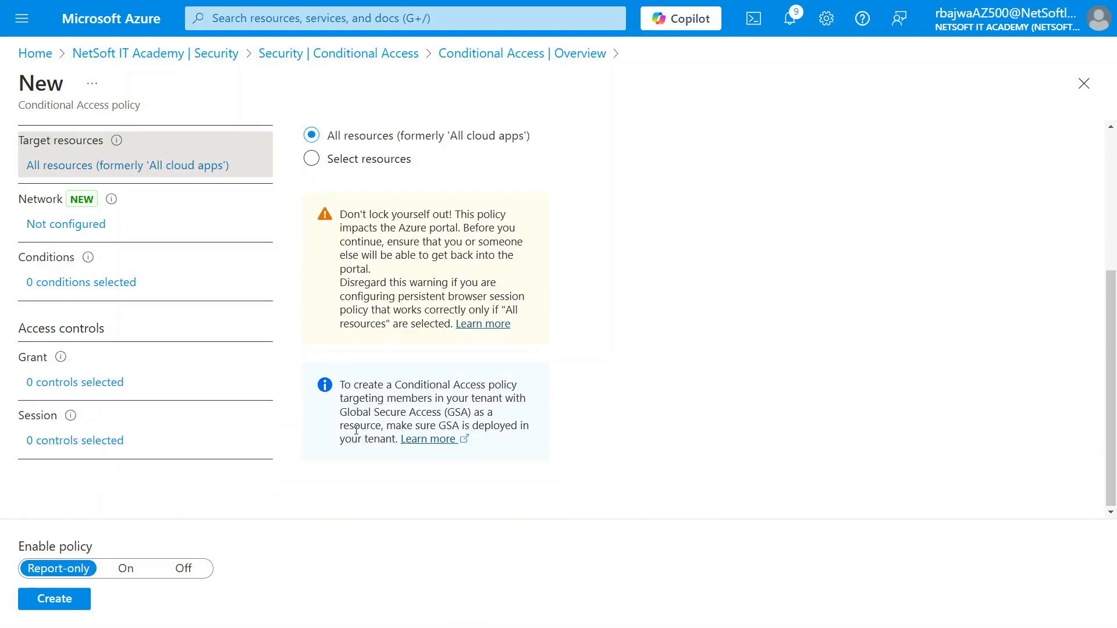
{"action": "scroll", "coordinate": [356, 429], "scroll_direction": "up", "scroll_amount": 4}
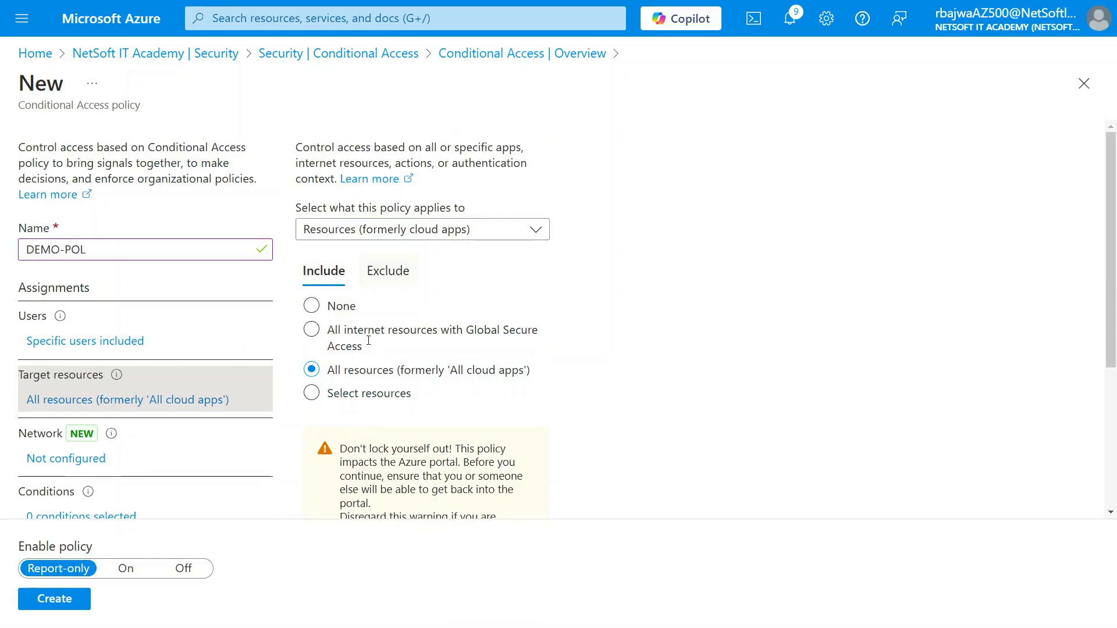
{"action": "scroll", "coordinate": [366, 389], "scroll_direction": "down", "scroll_amount": 1}
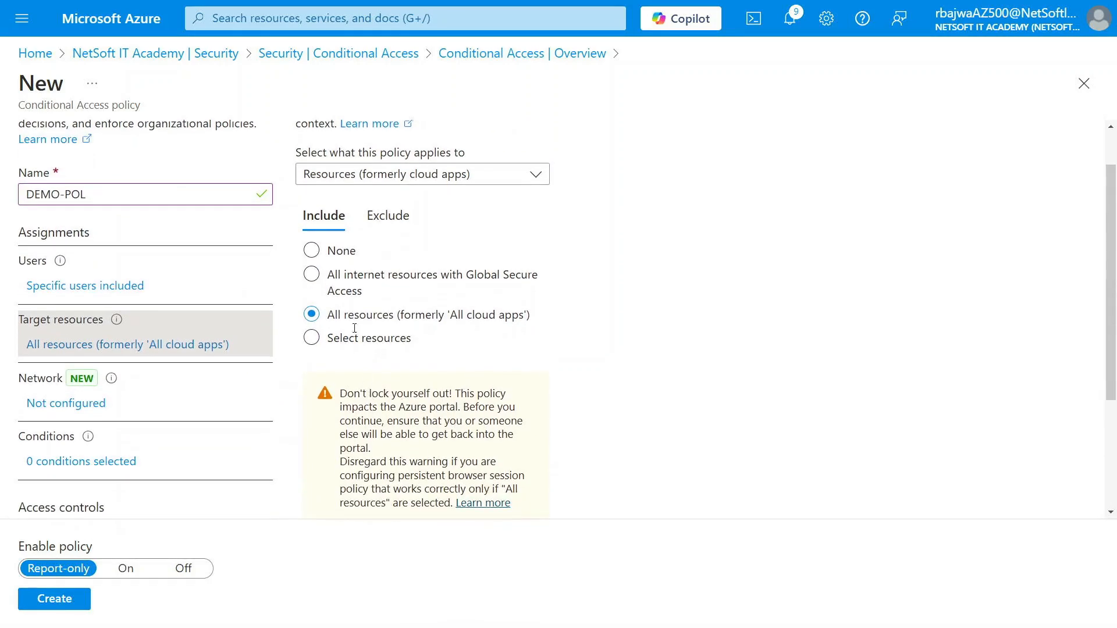
{"action": "scroll", "coordinate": [203, 291], "scroll_direction": "down", "scroll_amount": 2}
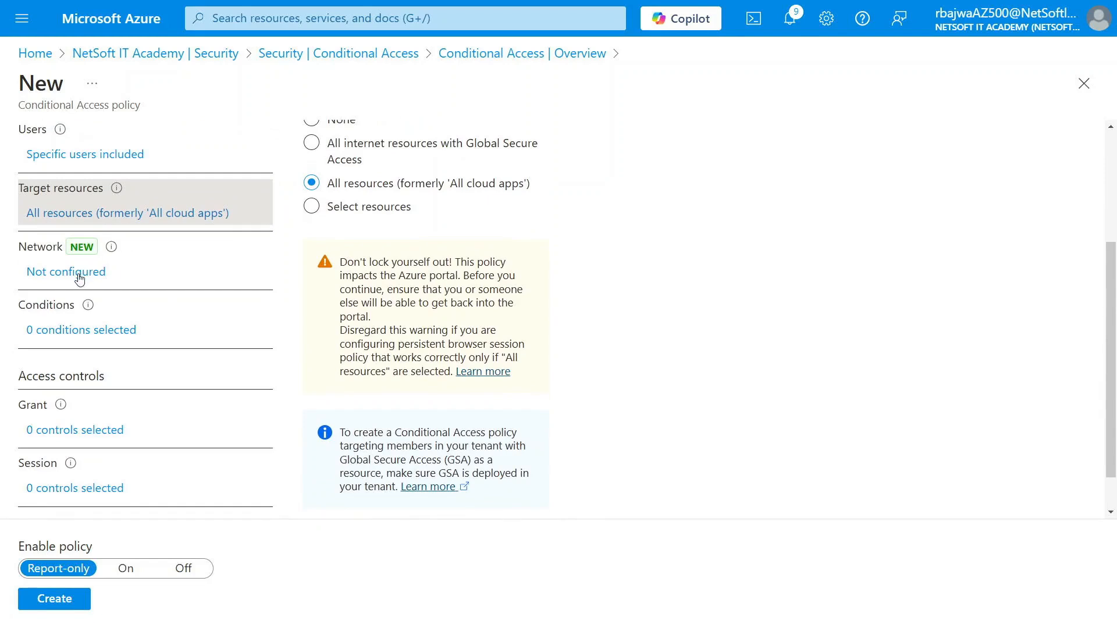
{"action": "left_click", "coordinate": [69, 332]}
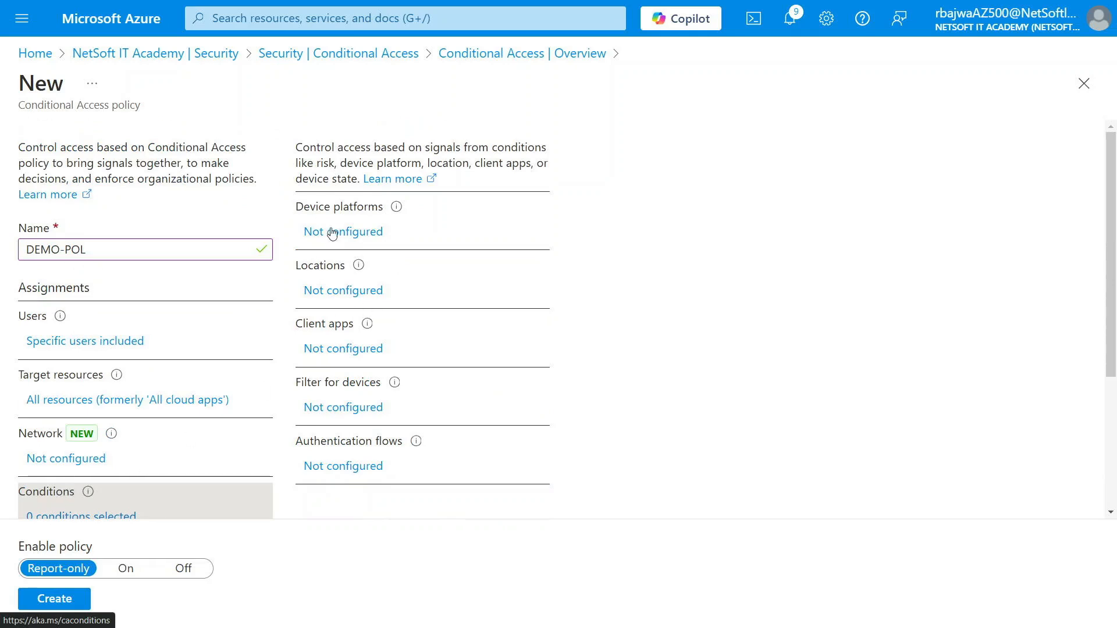
- Turn on the Locations condition with Selected networks, closing the picker without choosing any
{"action": "left_click", "coordinate": [325, 294]}
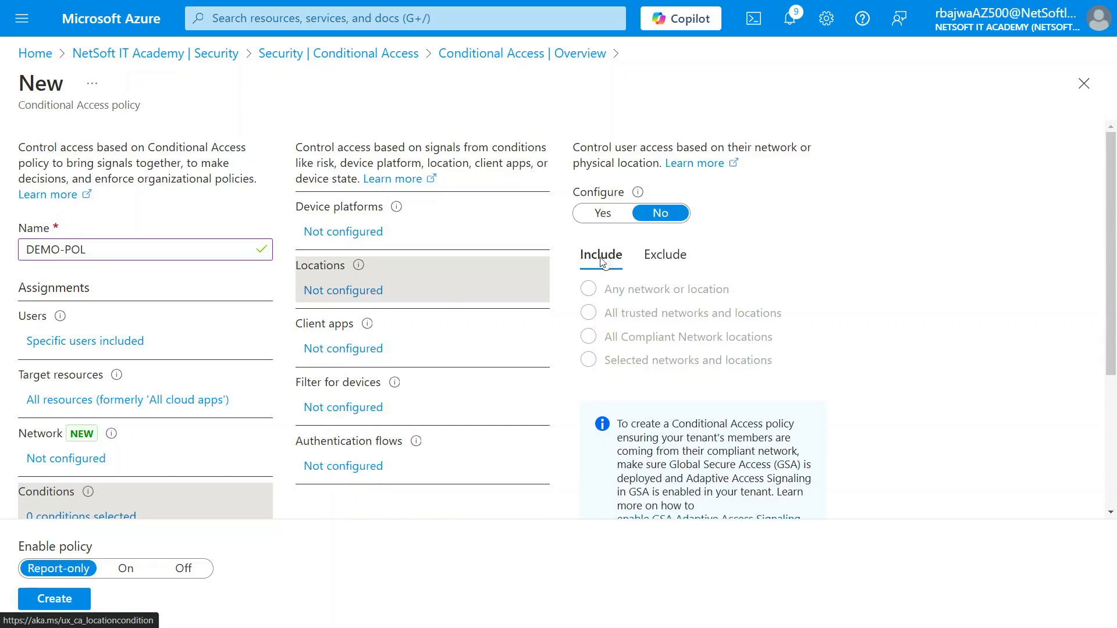
{"action": "left_click", "coordinate": [615, 224]}
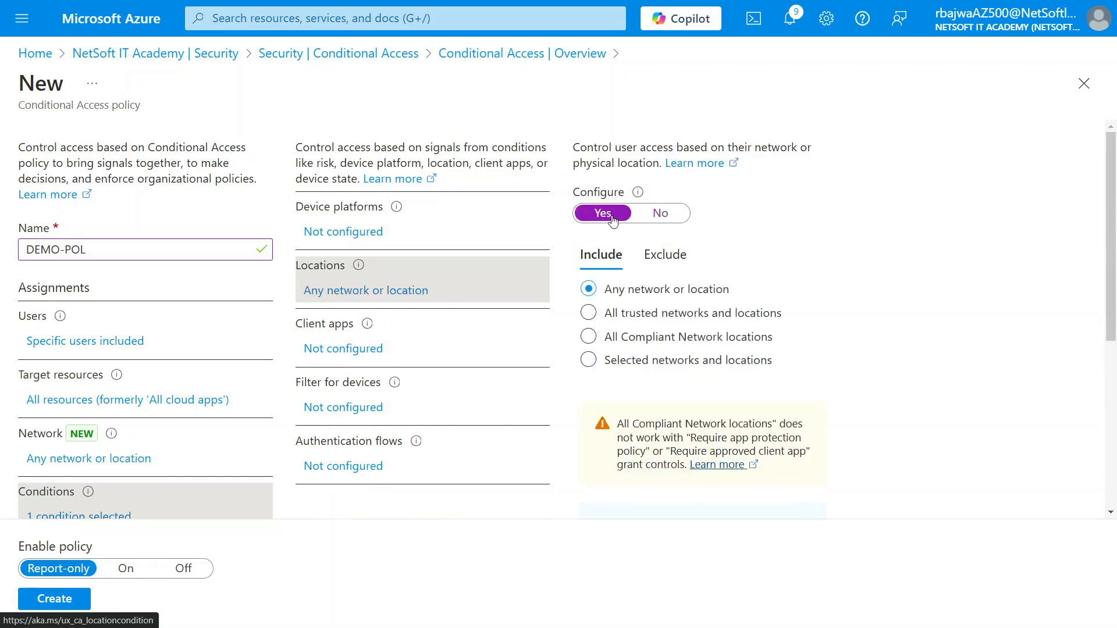
{"action": "left_click", "coordinate": [613, 363]}
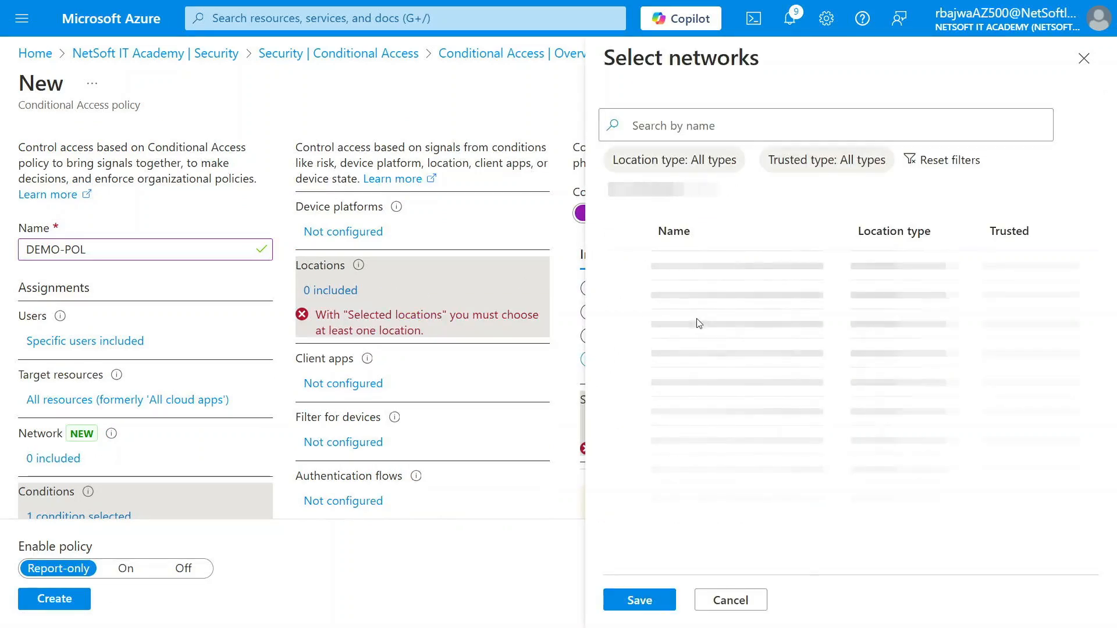
{"action": "left_click", "coordinate": [1084, 58]}
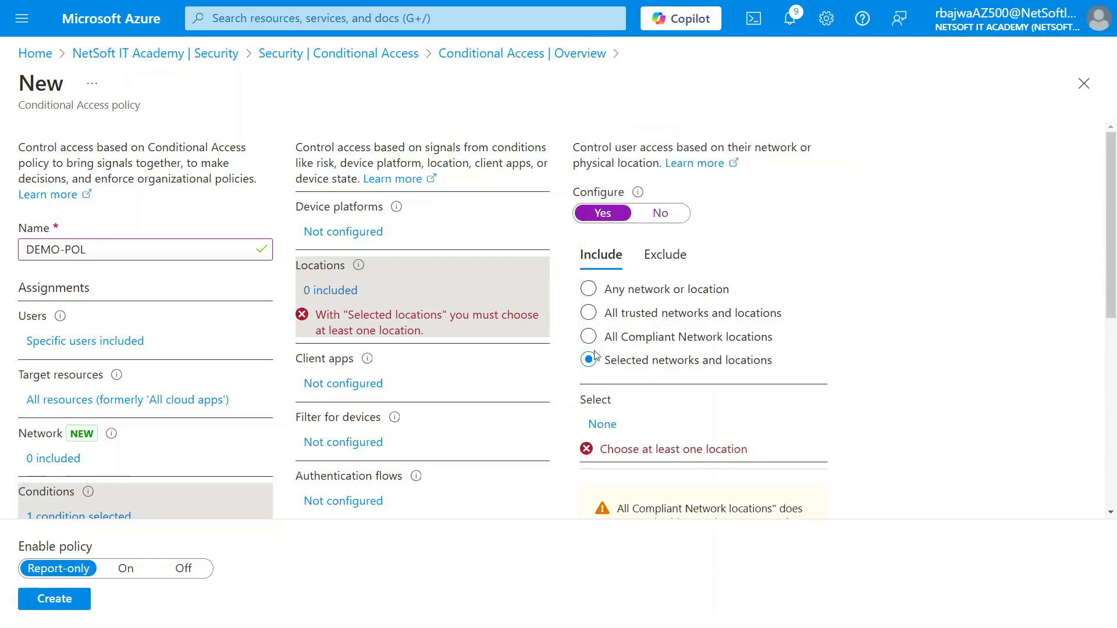
{"action": "scroll", "coordinate": [605, 429], "scroll_direction": "down", "scroll_amount": 2}
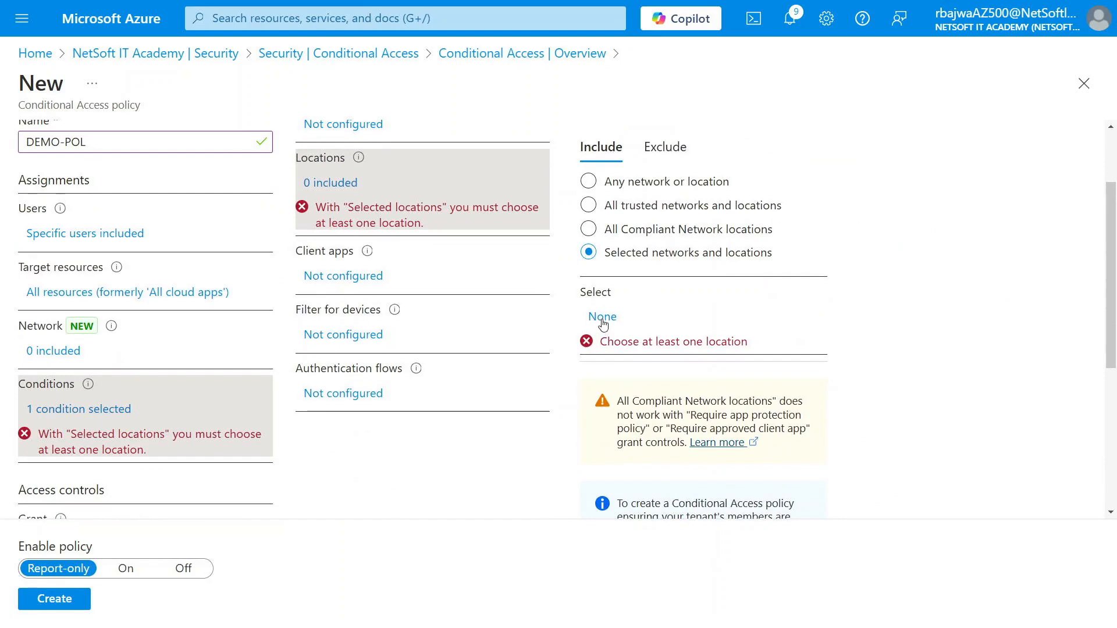
{"action": "left_click", "coordinate": [603, 319]}
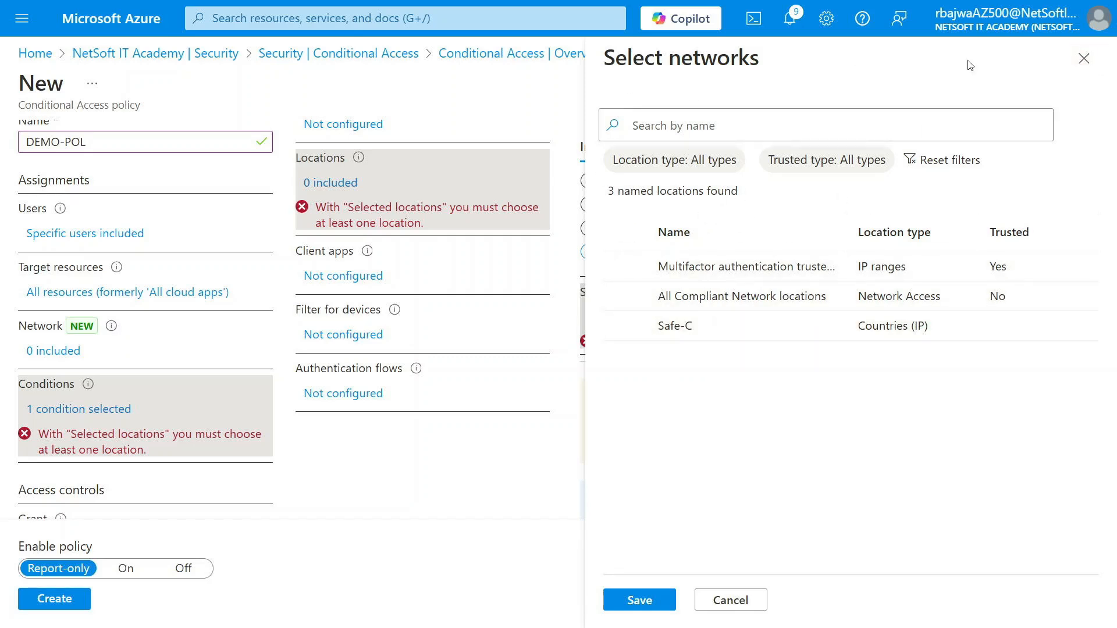
{"action": "left_click", "coordinate": [1083, 58]}
{"action": "scroll", "coordinate": [660, 382], "scroll_direction": "up", "scroll_amount": 2}
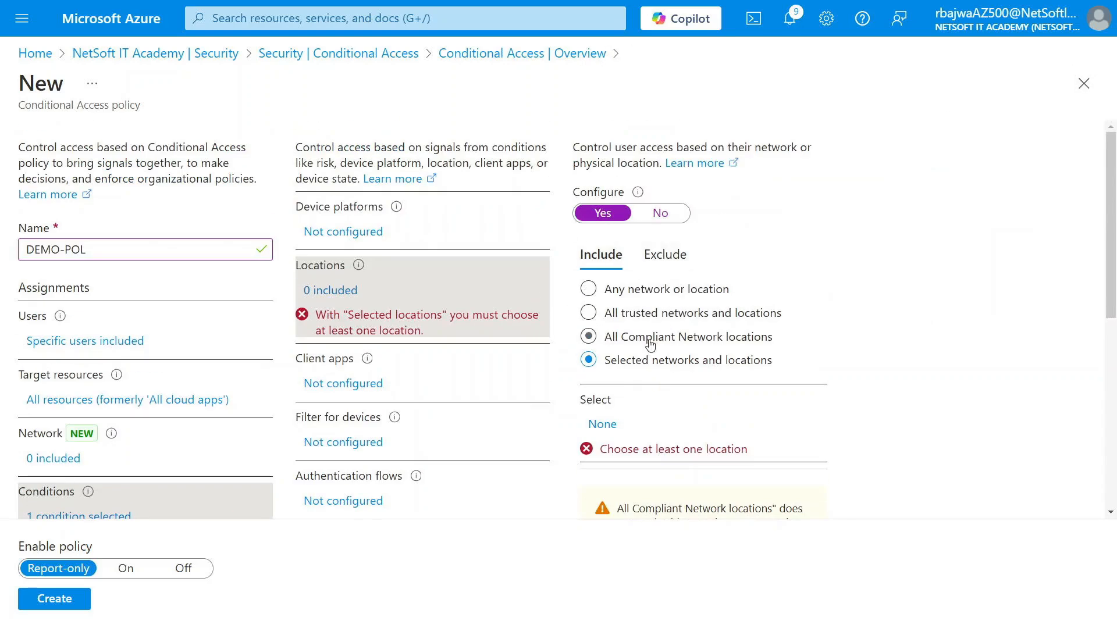
{"action": "scroll", "coordinate": [650, 344], "scroll_direction": "down", "scroll_amount": 2}
{"action": "scroll", "coordinate": [651, 344], "scroll_direction": "up", "scroll_amount": 2}
- Discard the DEMO-POL draft and go to Named locations
{"action": "left_click", "coordinate": [1088, 85]}
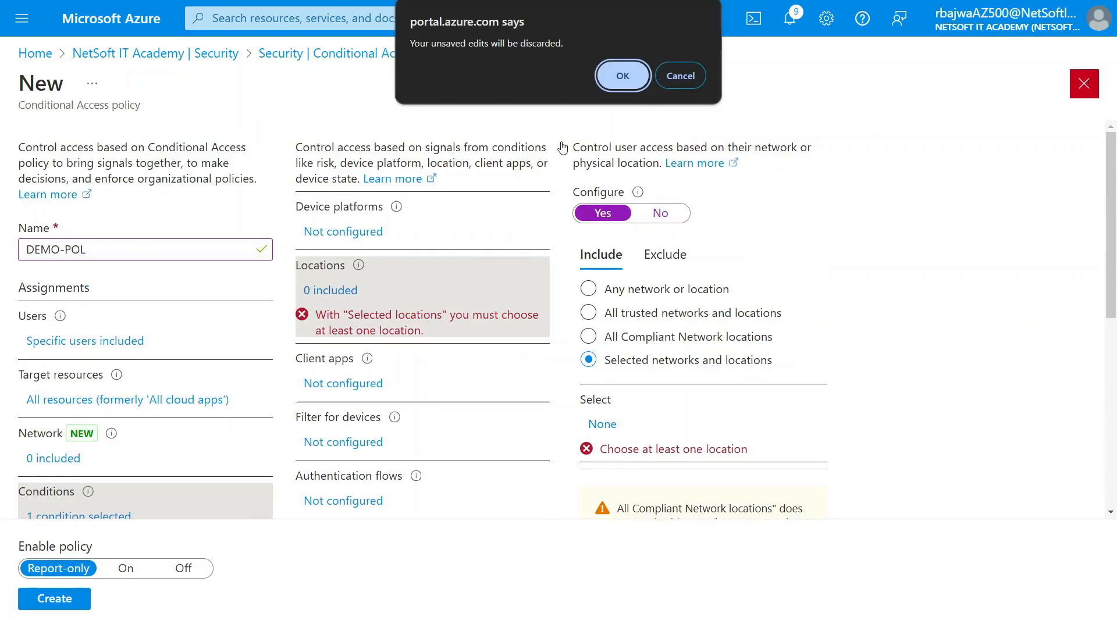
{"action": "left_click", "coordinate": [625, 75]}
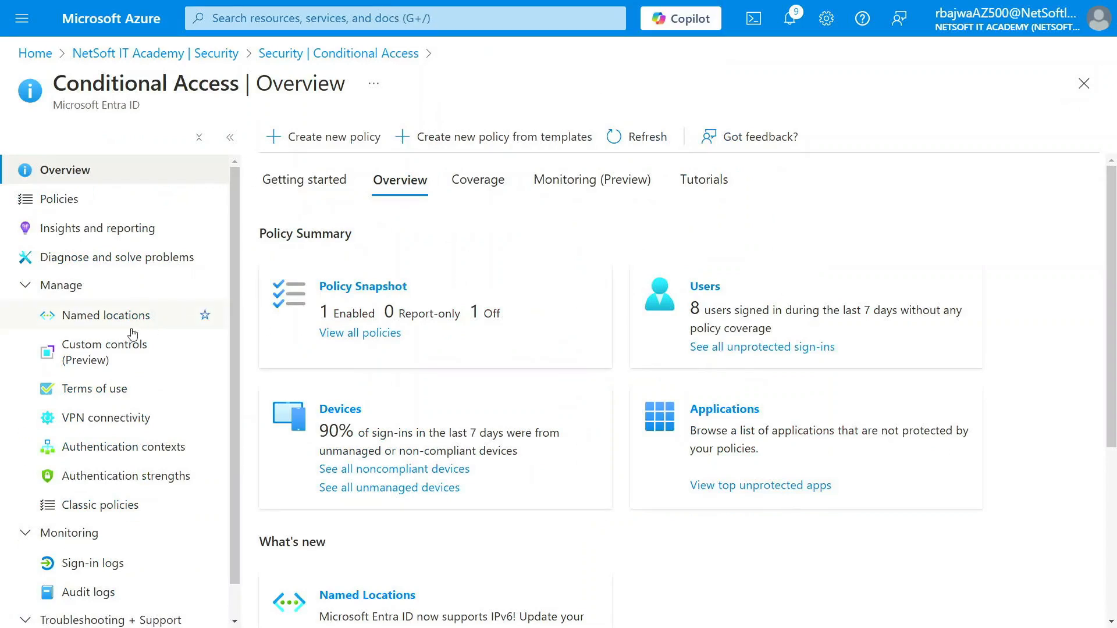
{"action": "left_click", "coordinate": [99, 322]}
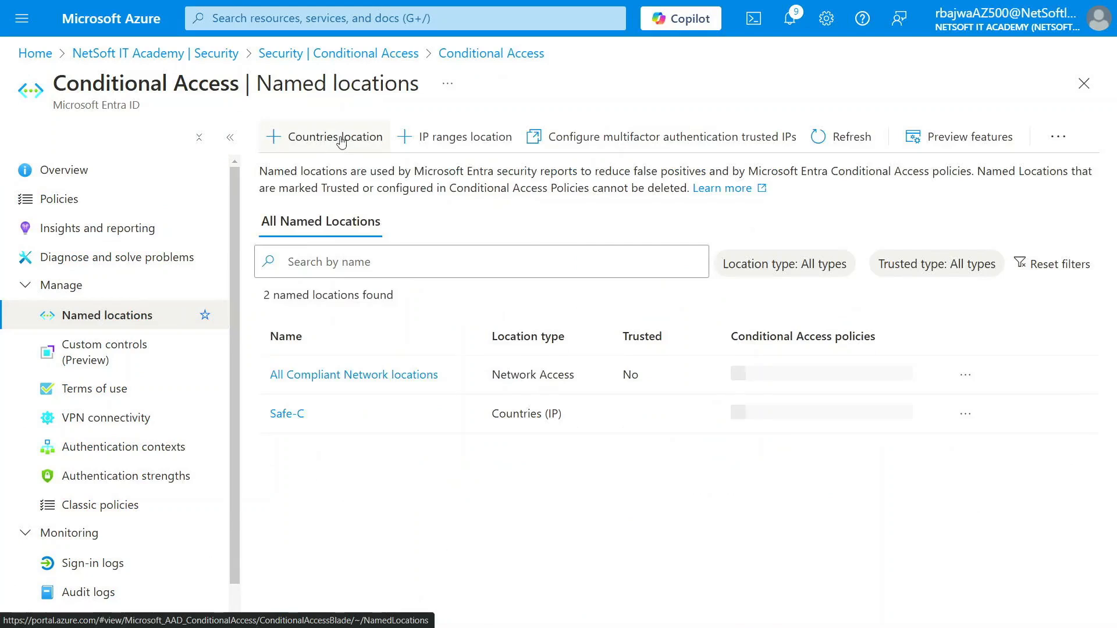
- Start a countries location named Safe-Location, leaving unknown countries and regions excluded
{"action": "left_click", "coordinate": [337, 143]}
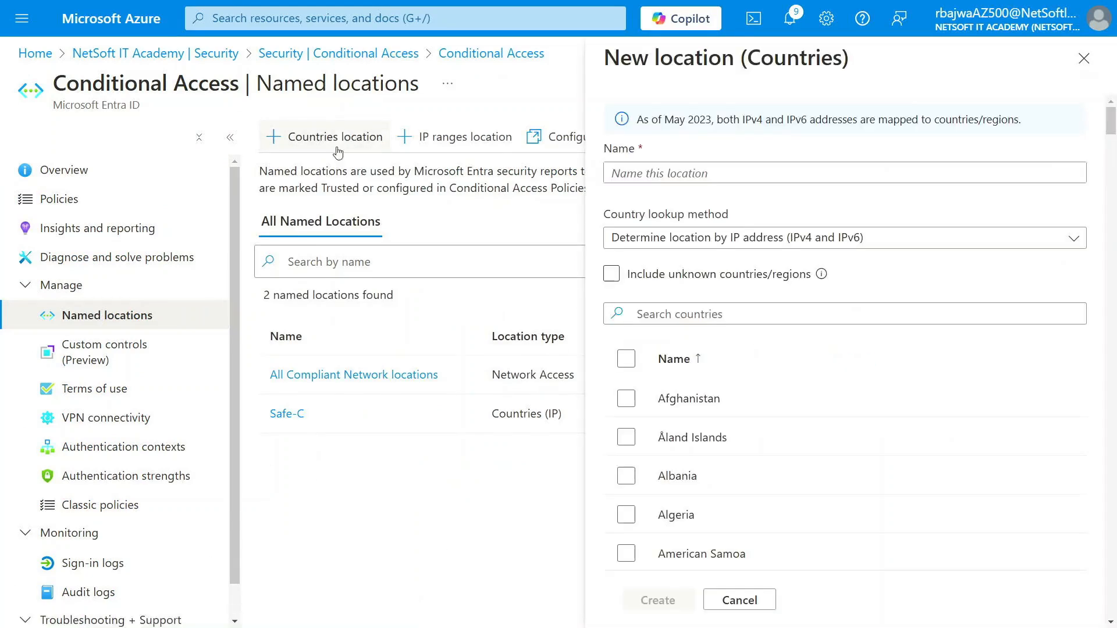
{"action": "left_click", "coordinate": [678, 175]}
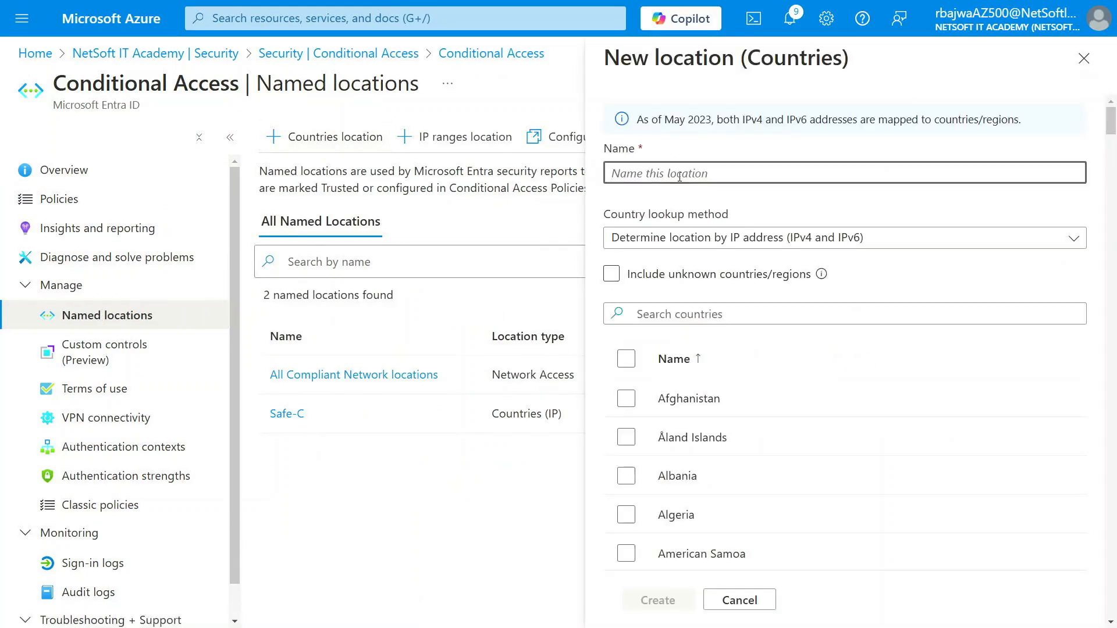
{"action": "type", "text": "Safe"}
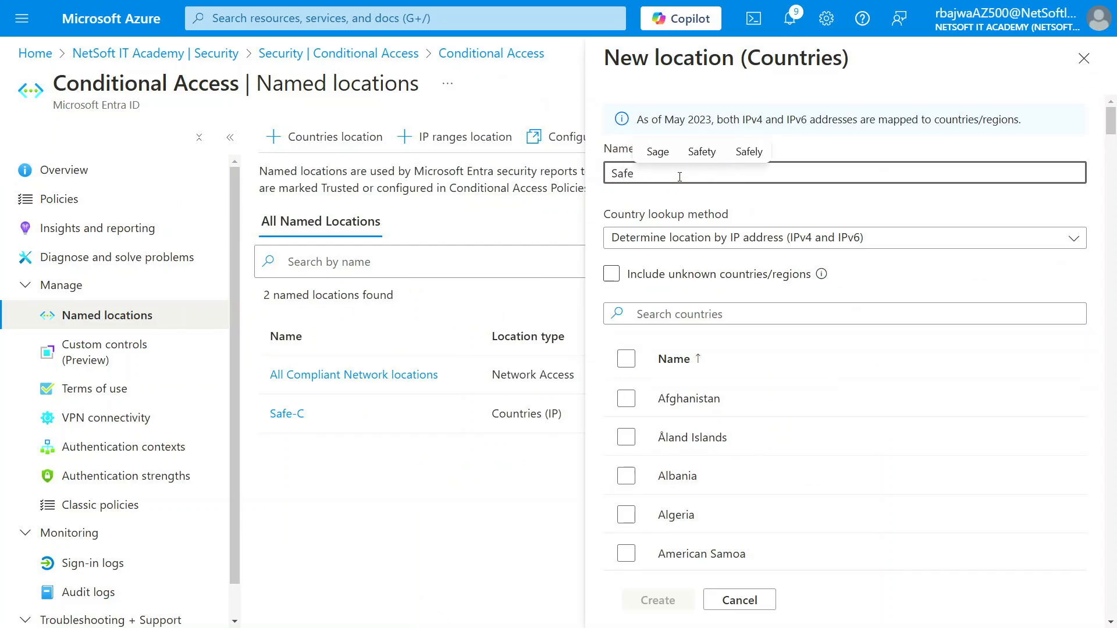
{"action": "type", "text": "_"}
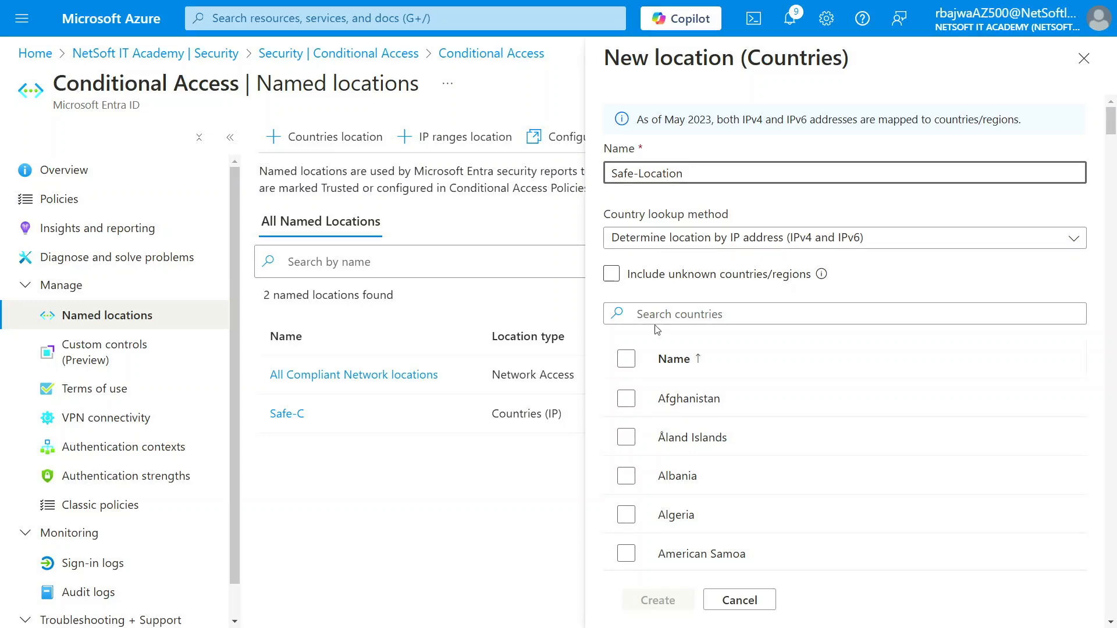
{"action": "scroll", "coordinate": [656, 328], "scroll_direction": "down", "scroll_amount": 3}
{"action": "scroll", "coordinate": [685, 275], "scroll_direction": "down", "scroll_amount": 1}
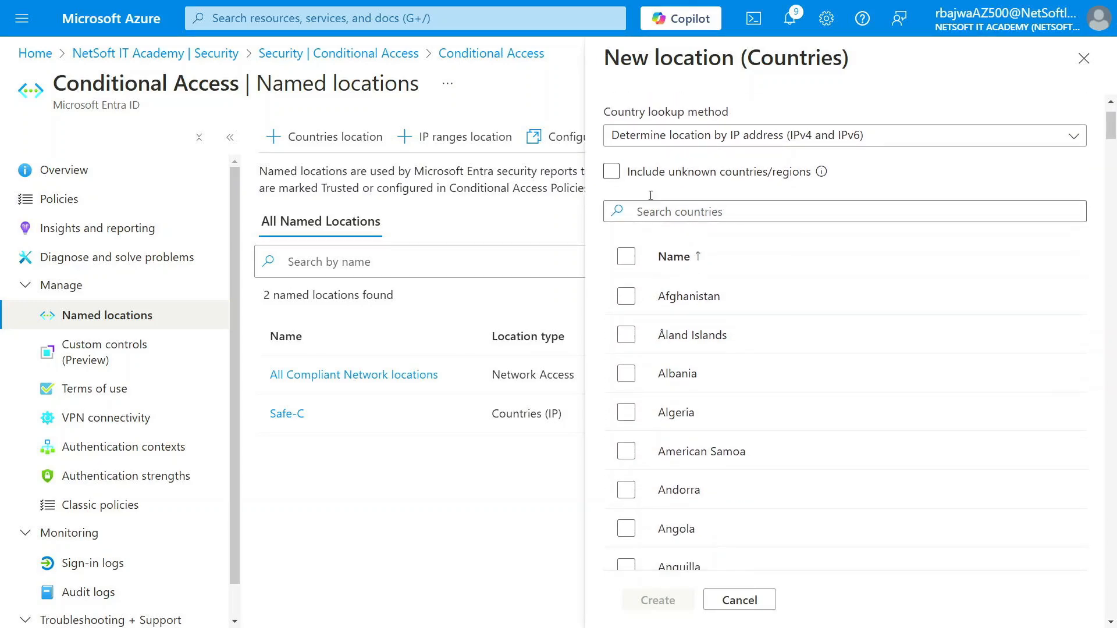
{"action": "left_click", "coordinate": [628, 175]}
{"action": "left_click", "coordinate": [801, 186]}
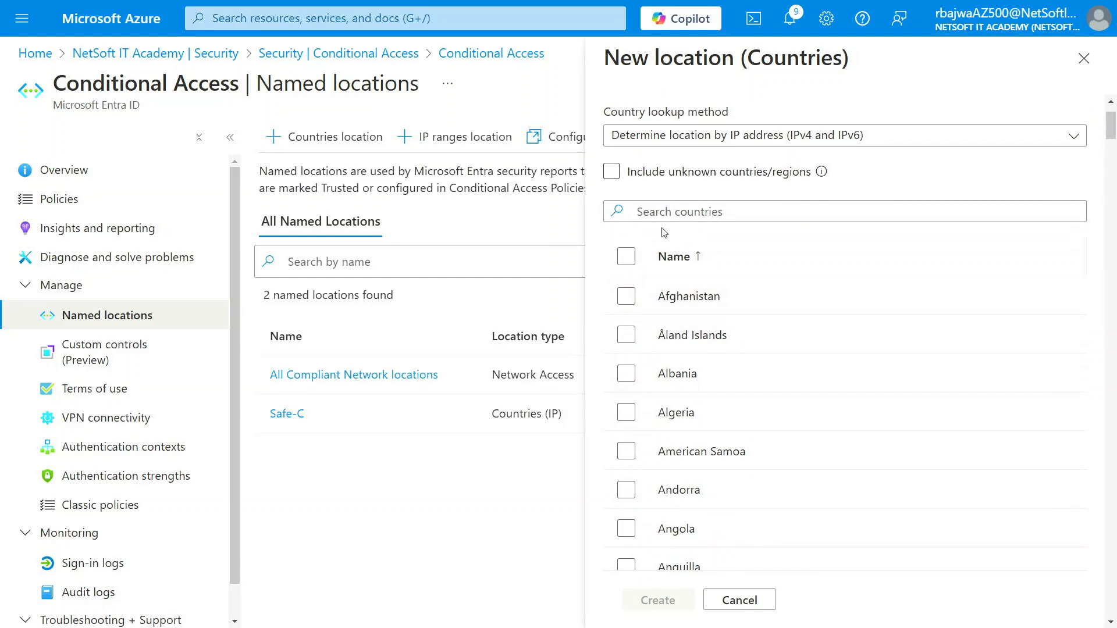
{"action": "scroll", "coordinate": [673, 376], "scroll_direction": "down", "scroll_amount": 2}
{"action": "scroll", "coordinate": [675, 376], "scroll_direction": "up", "scroll_amount": 3}
- Search 'uni', tick United Kingdom and create the location
{"action": "left_click", "coordinate": [689, 216]}
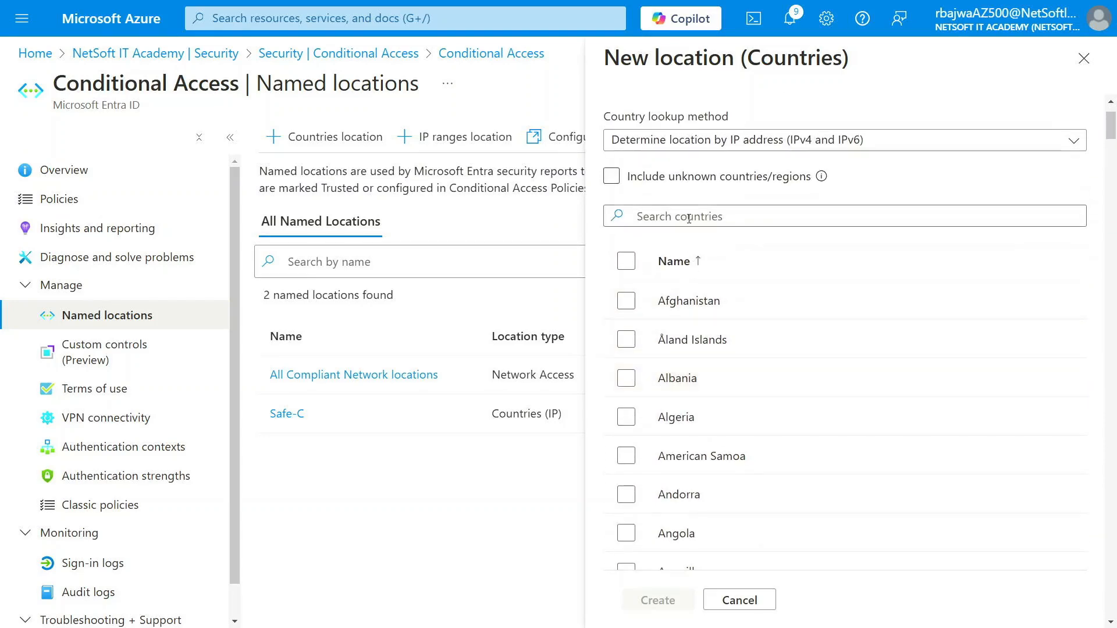
{"action": "type", "text": "uk"}
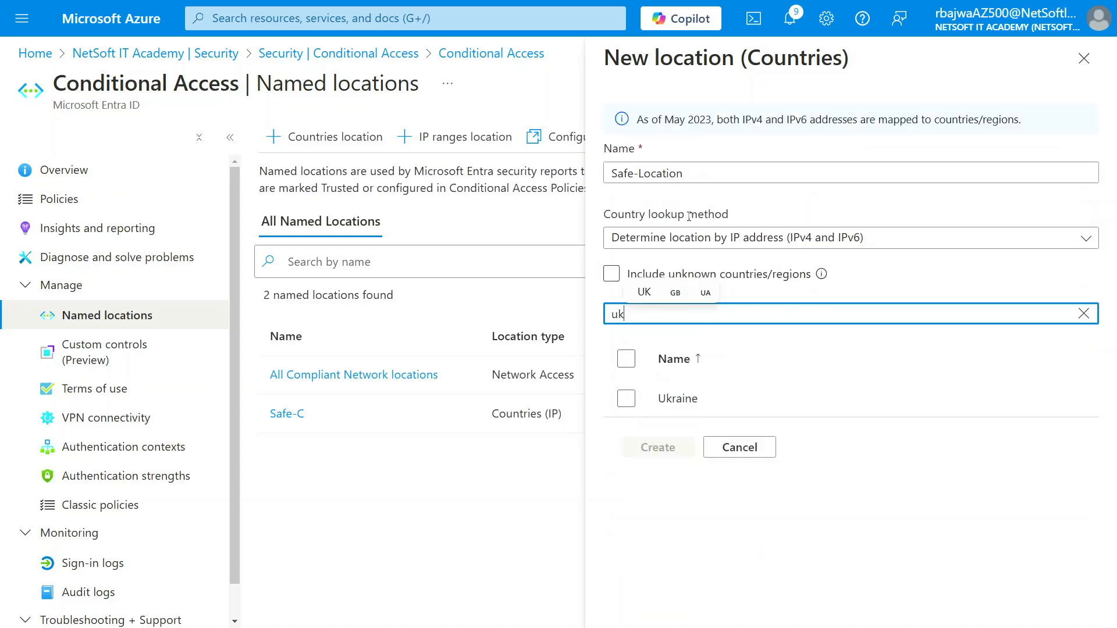
{"action": "left_click", "coordinate": [710, 353]}
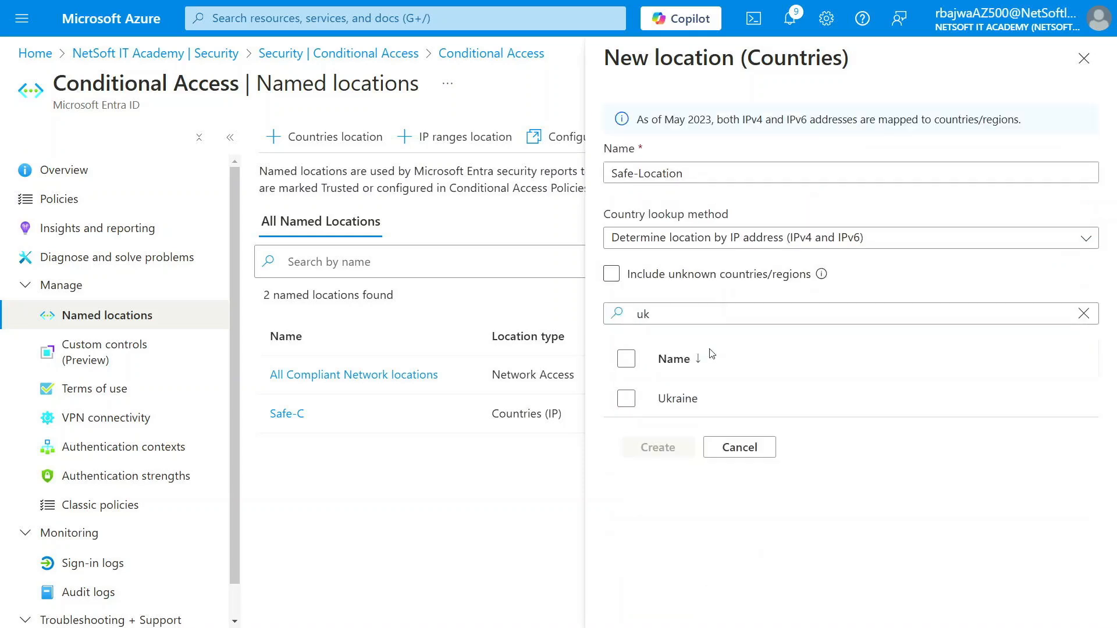
{"action": "left_click", "coordinate": [668, 313]}
{"action": "key", "text": "BackSpace"}
{"action": "type", "text": "ni"}
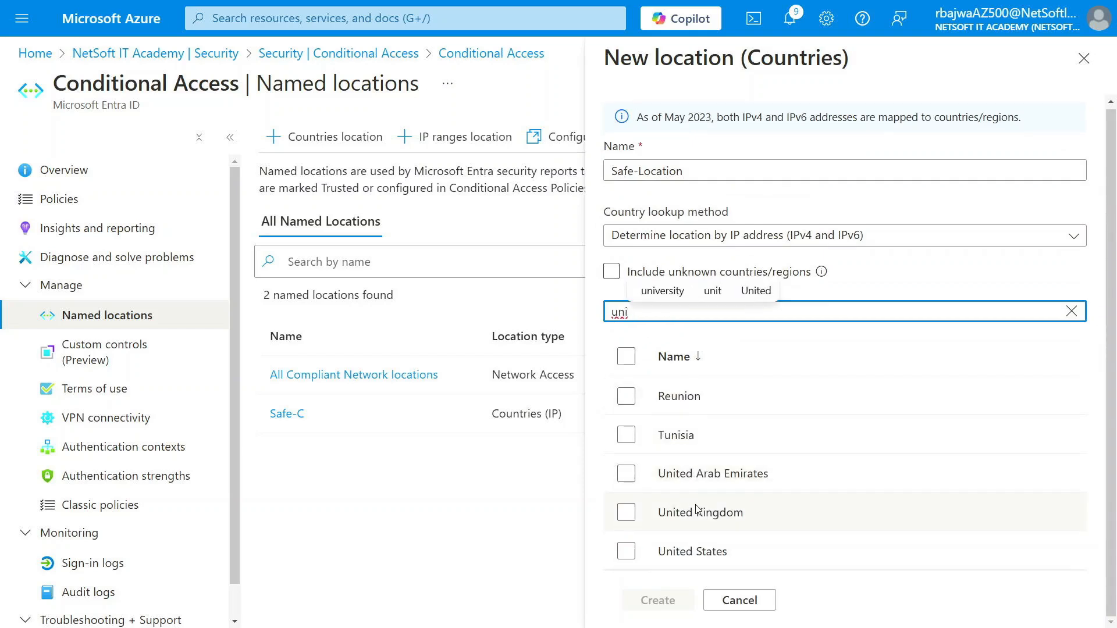
{"action": "left_click", "coordinate": [626, 513]}
{"action": "left_click", "coordinate": [658, 599]}
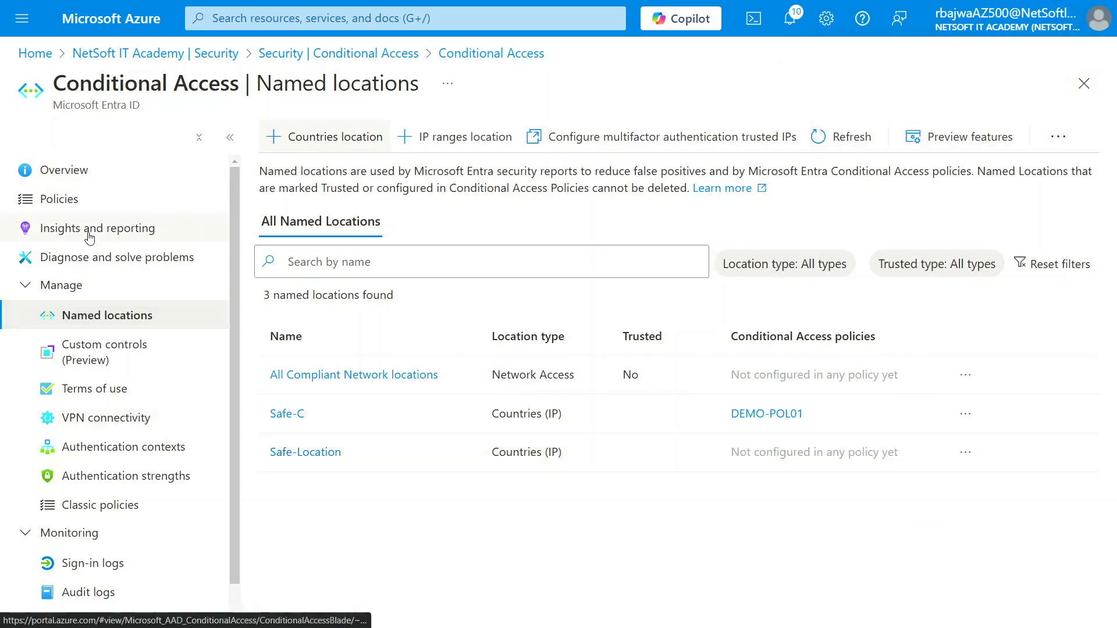
- Delete the DEMO-POL01 Conditional Access policy
{"action": "left_click", "coordinate": [75, 200]}
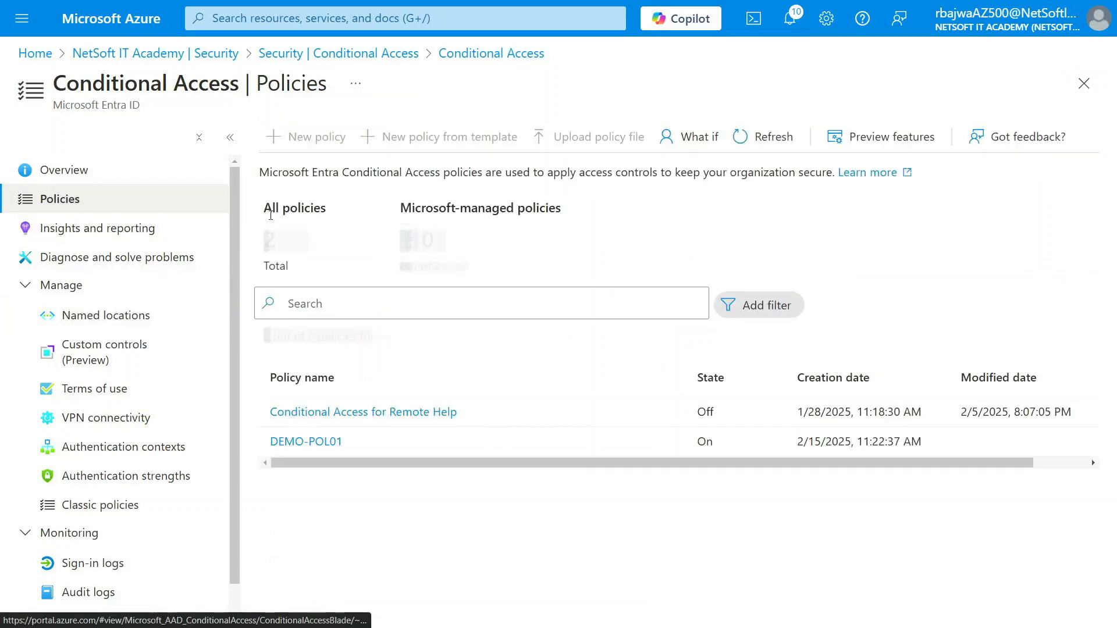
{"action": "left_click", "coordinate": [314, 137]}
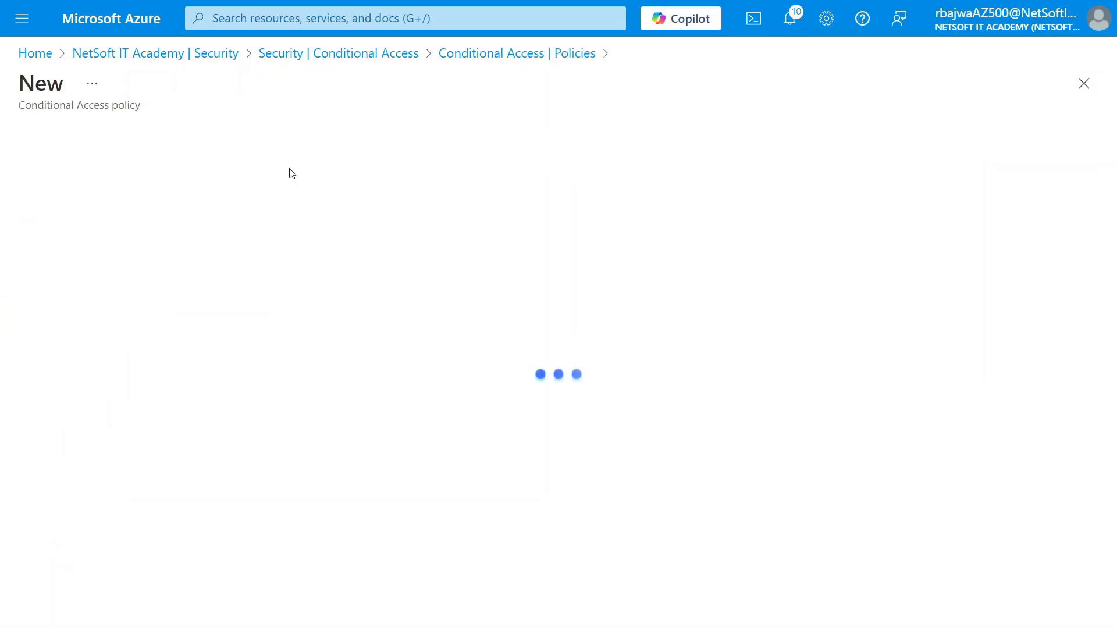
{"action": "left_click", "coordinate": [1084, 83]}
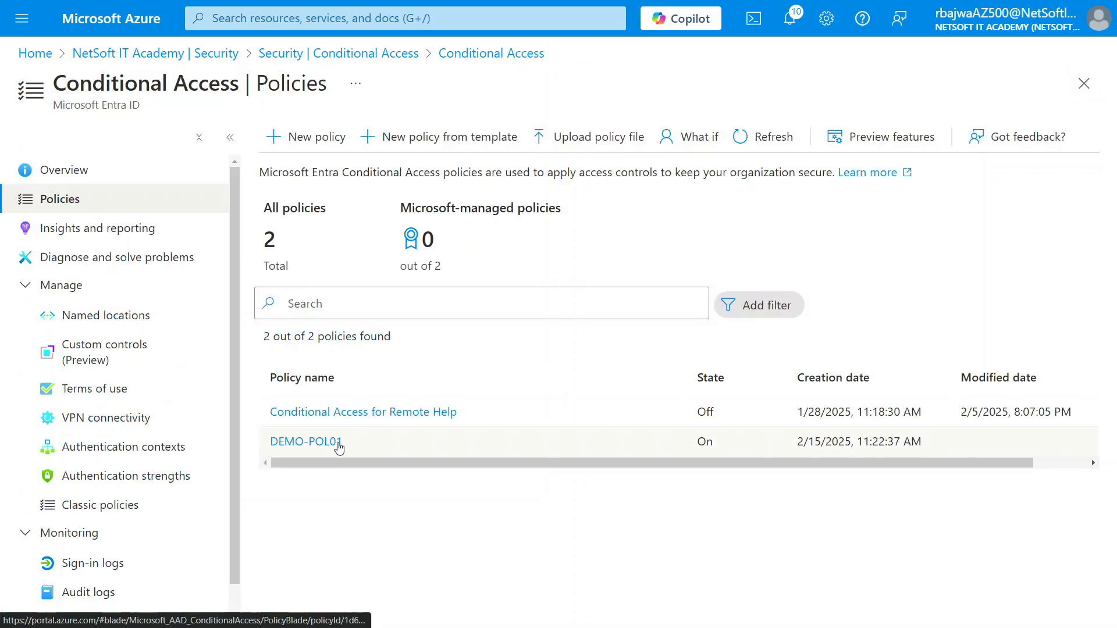
{"action": "left_click", "coordinate": [318, 447]}
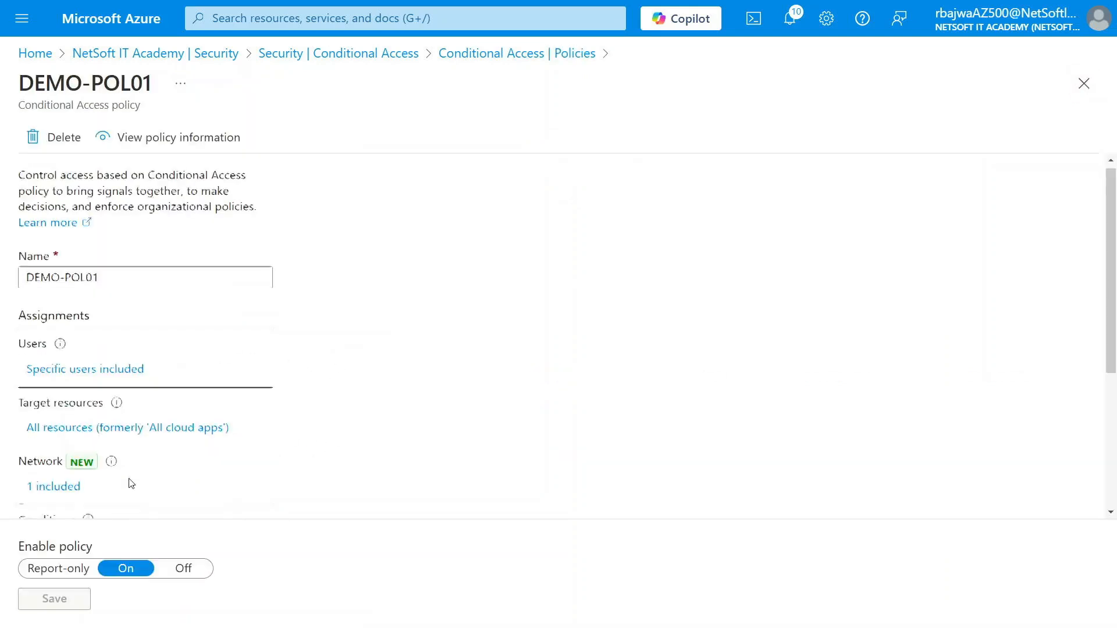
{"action": "scroll", "coordinate": [135, 425], "scroll_direction": "down", "scroll_amount": 3}
{"action": "scroll", "coordinate": [110, 484], "scroll_direction": "up", "scroll_amount": 3}
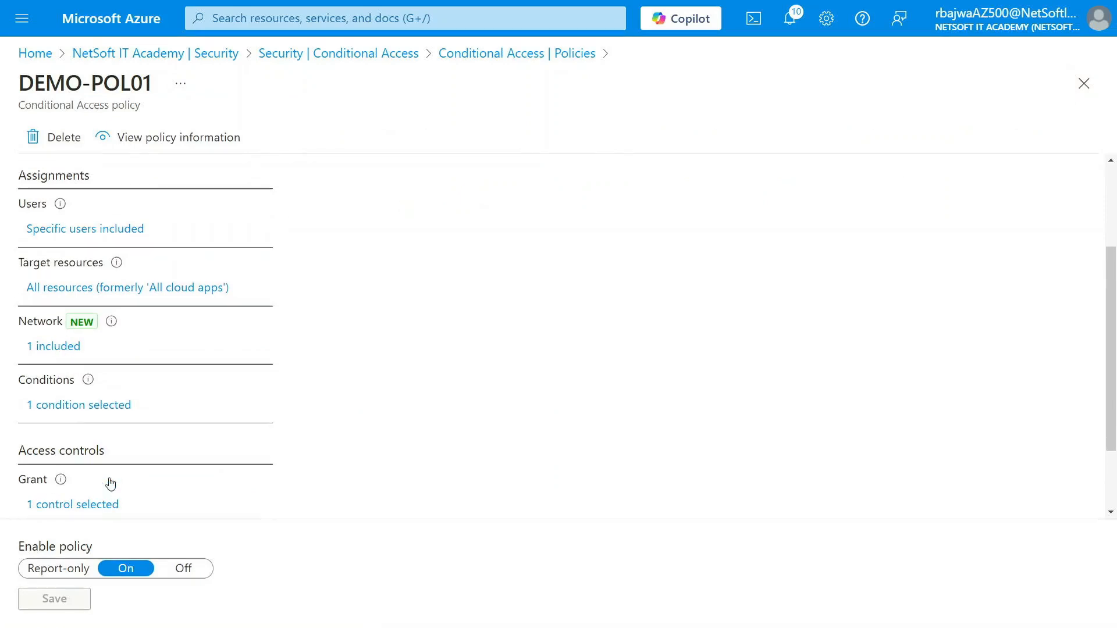
{"action": "left_click", "coordinate": [66, 140]}
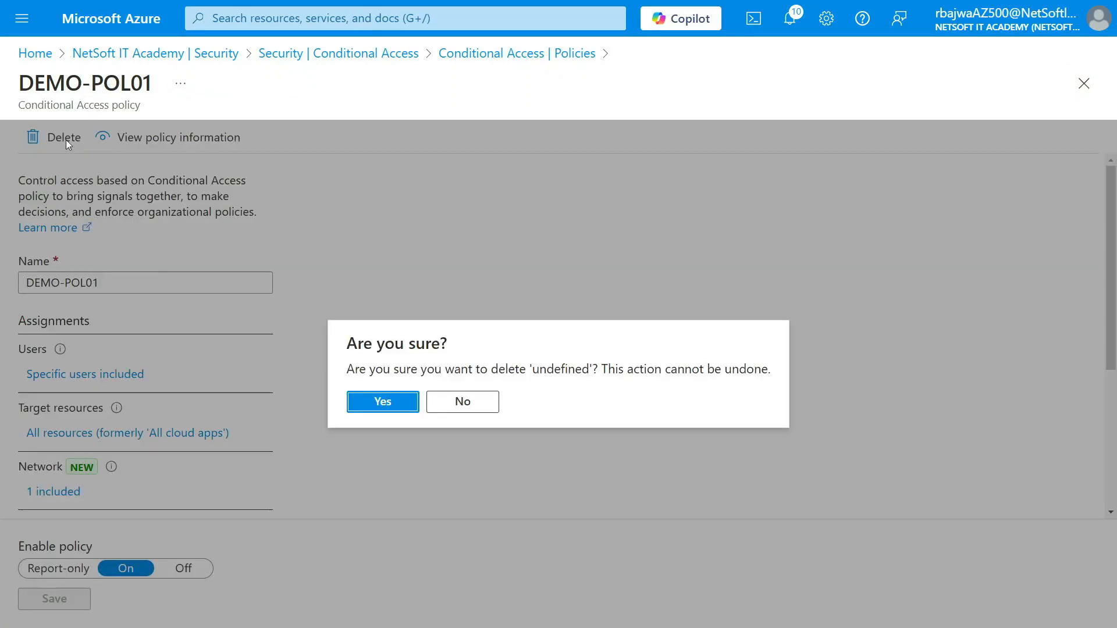
{"action": "left_click", "coordinate": [384, 403]}
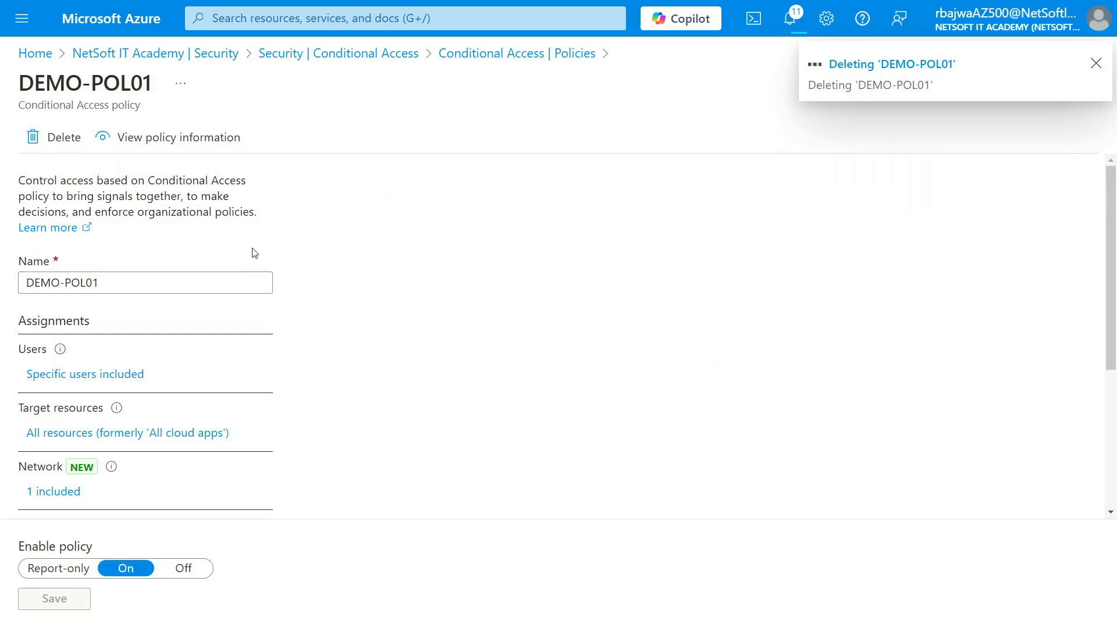
- Create a new policy draft named DEMO-POL including the DEMOG1 group as its users
{"action": "left_click", "coordinate": [314, 137]}
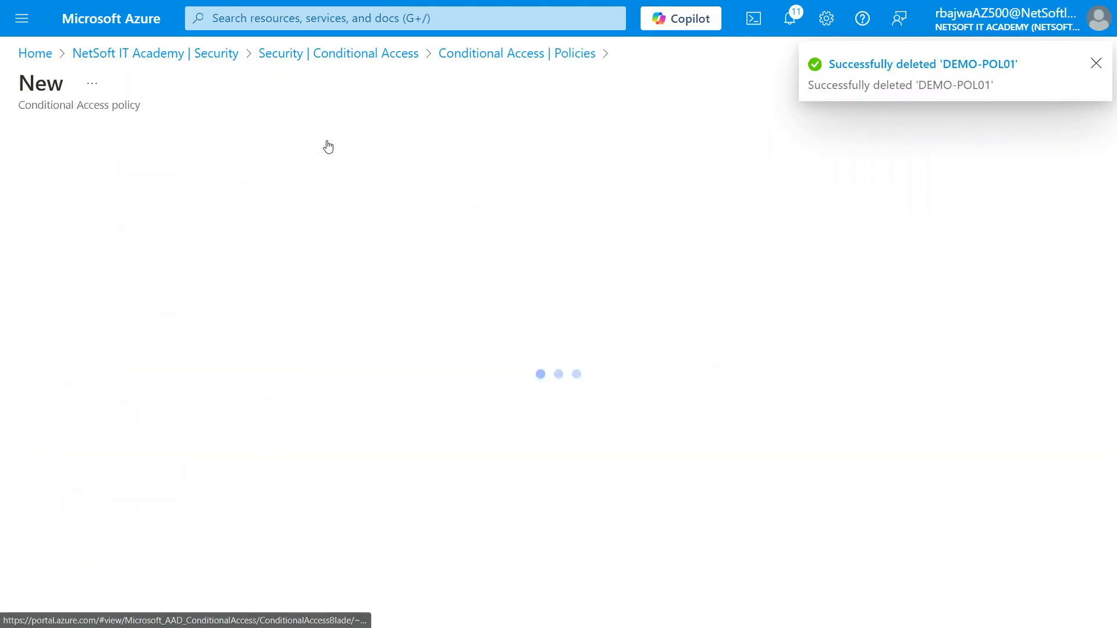
{"action": "left_click", "coordinate": [96, 254]}
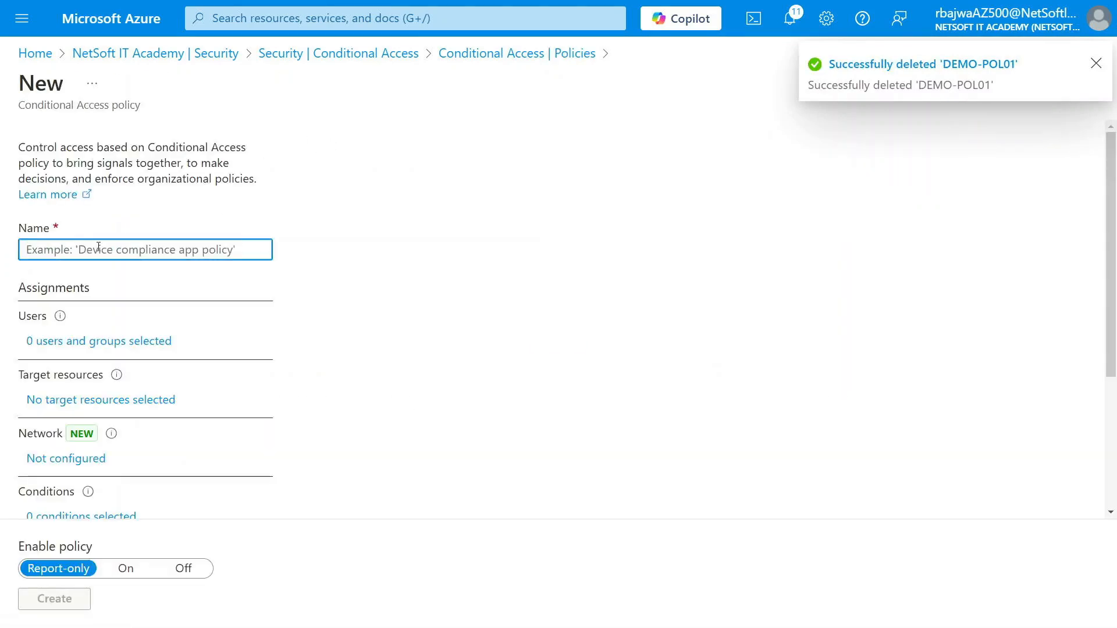
{"action": "type", "text": "DEMO-POL"}
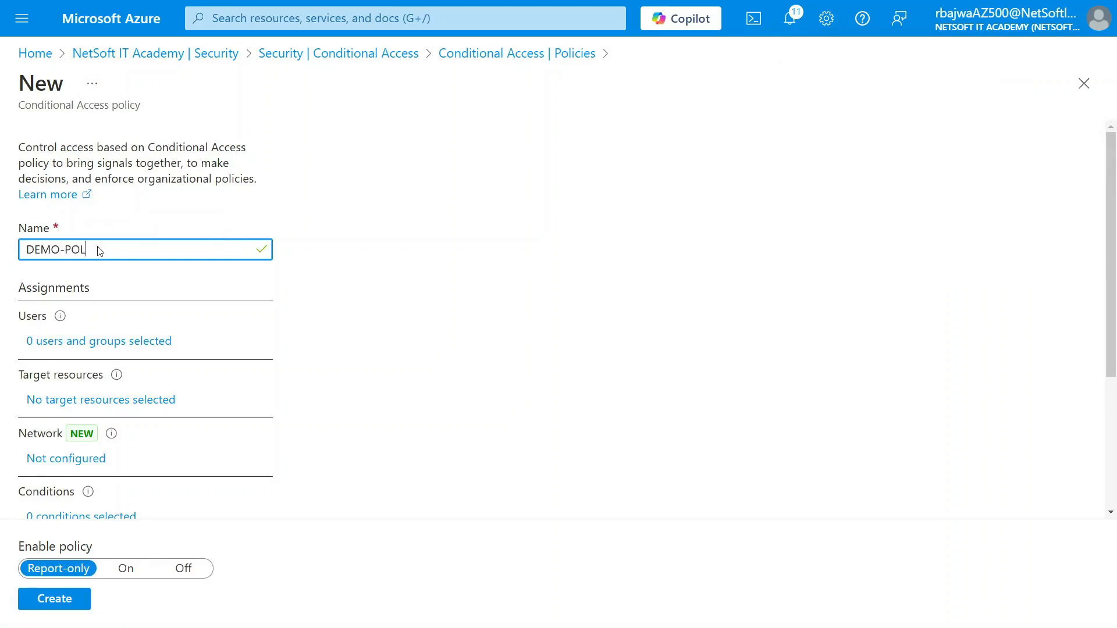
{"action": "left_click", "coordinate": [75, 342]}
{"action": "left_click", "coordinate": [330, 317]}
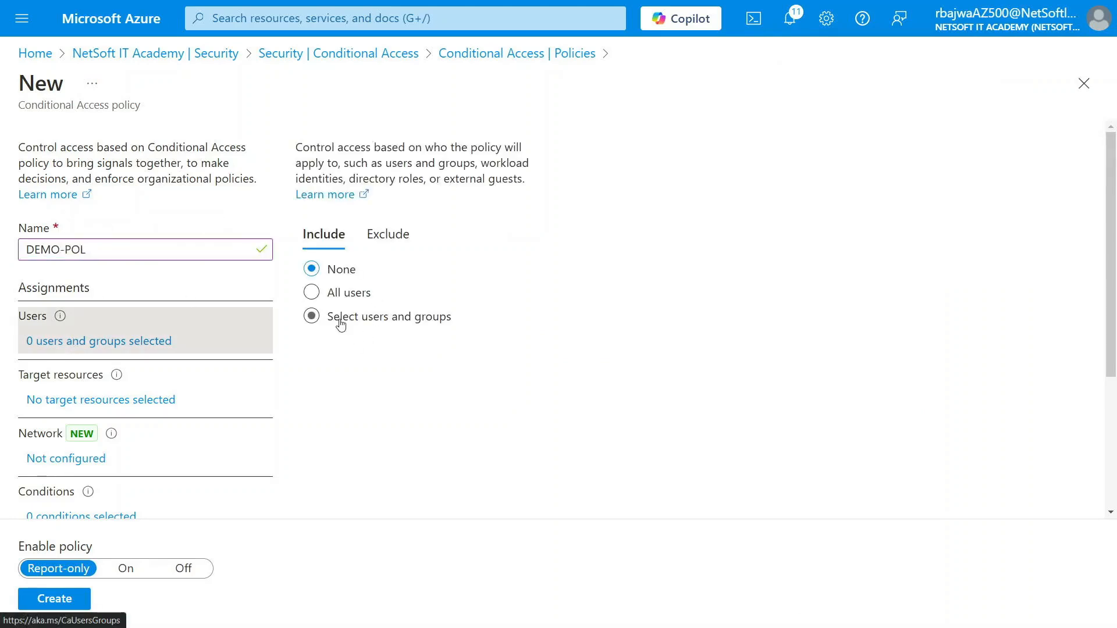
{"action": "left_click", "coordinate": [354, 414]}
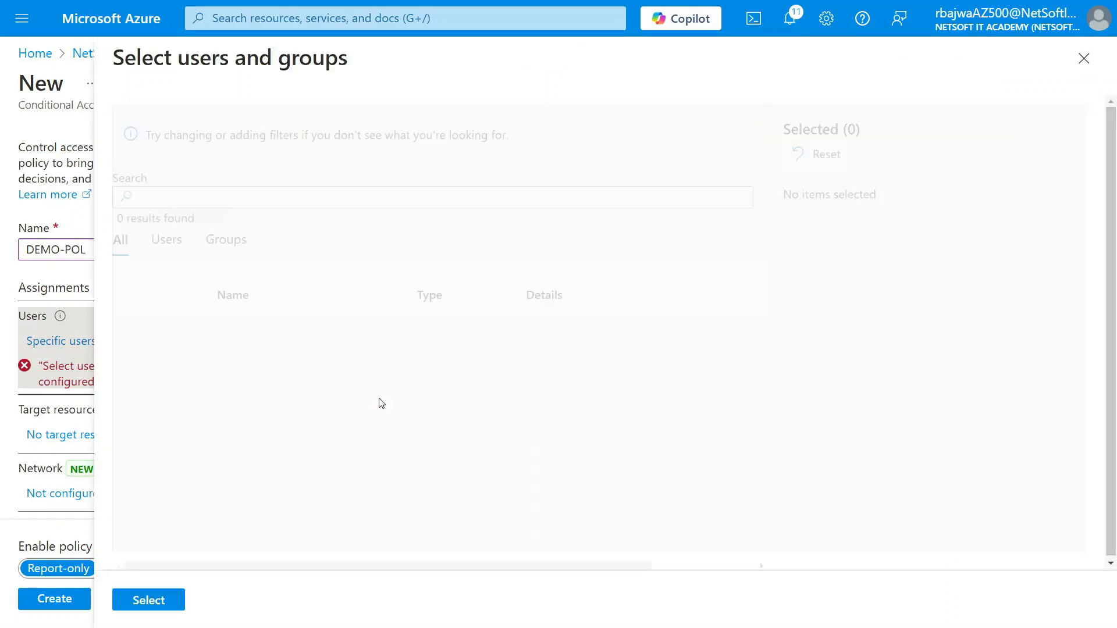
{"action": "left_click", "coordinate": [235, 198]}
{"action": "type", "text": "demo"}
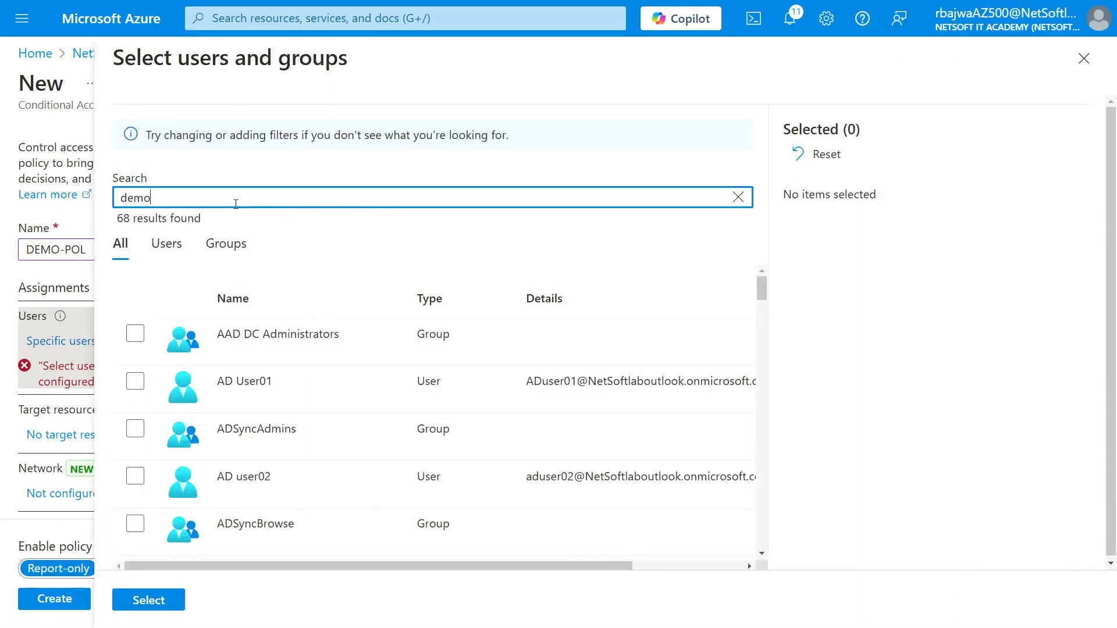
{"action": "left_click", "coordinate": [133, 334]}
{"action": "left_click", "coordinate": [152, 605]}
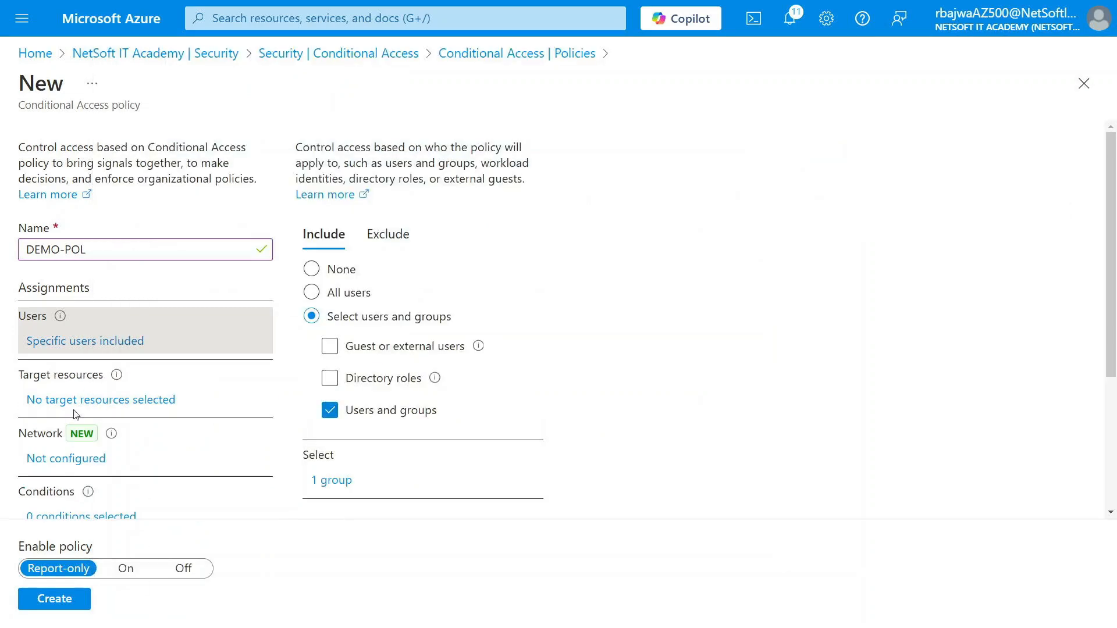
- Set DEMO-POL's target resources to All resources
{"action": "left_click", "coordinate": [84, 401]}
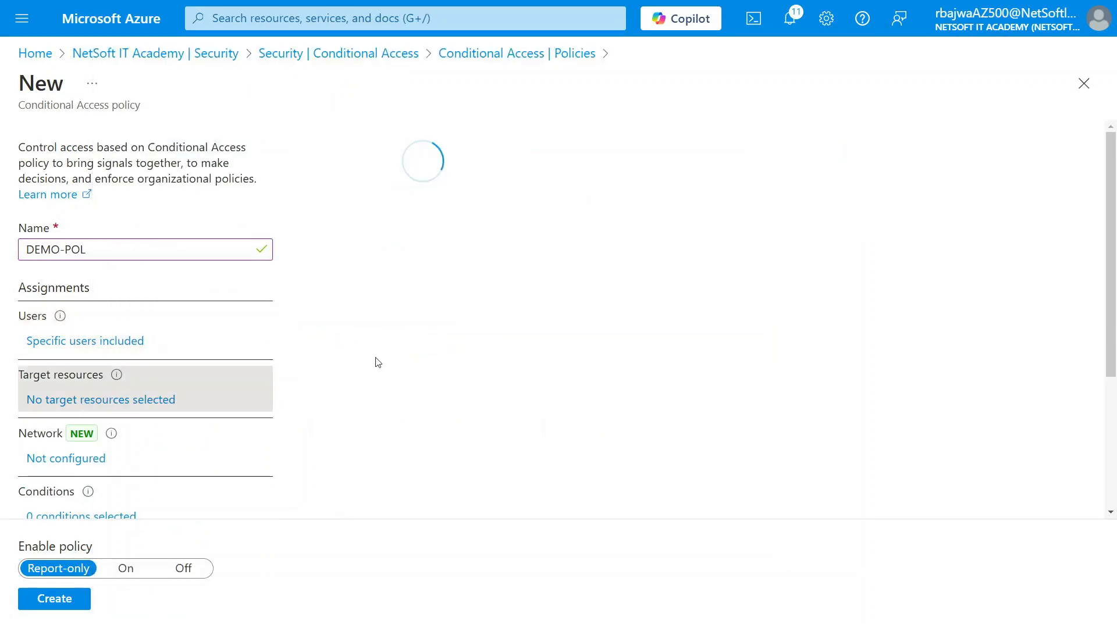
{"action": "left_click", "coordinate": [349, 370]}
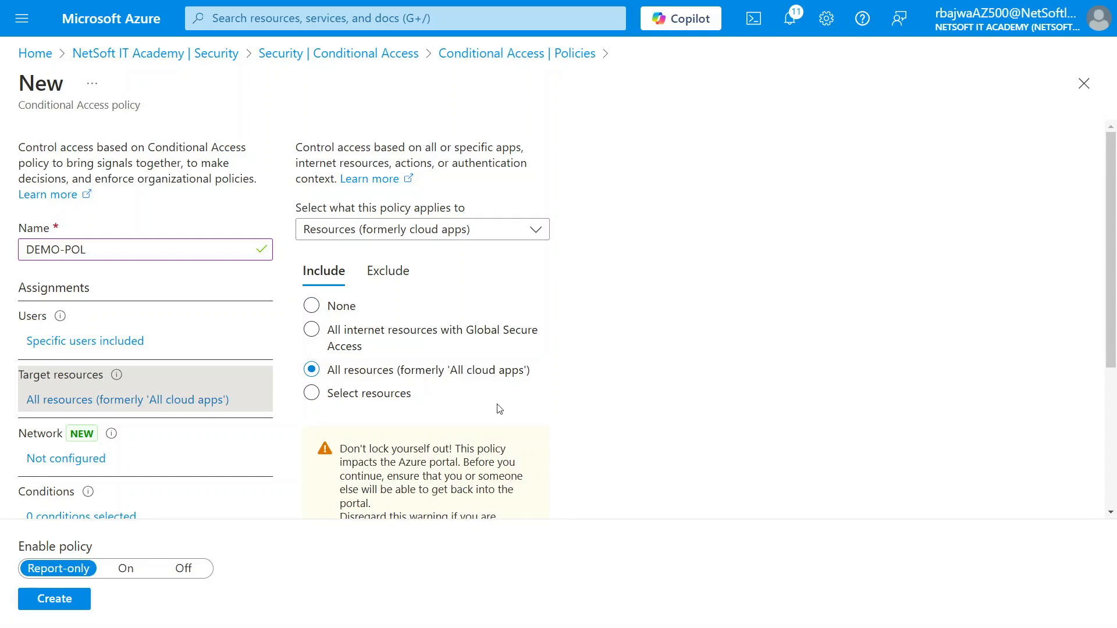
{"action": "scroll", "coordinate": [393, 477], "scroll_direction": "down", "scroll_amount": 5}
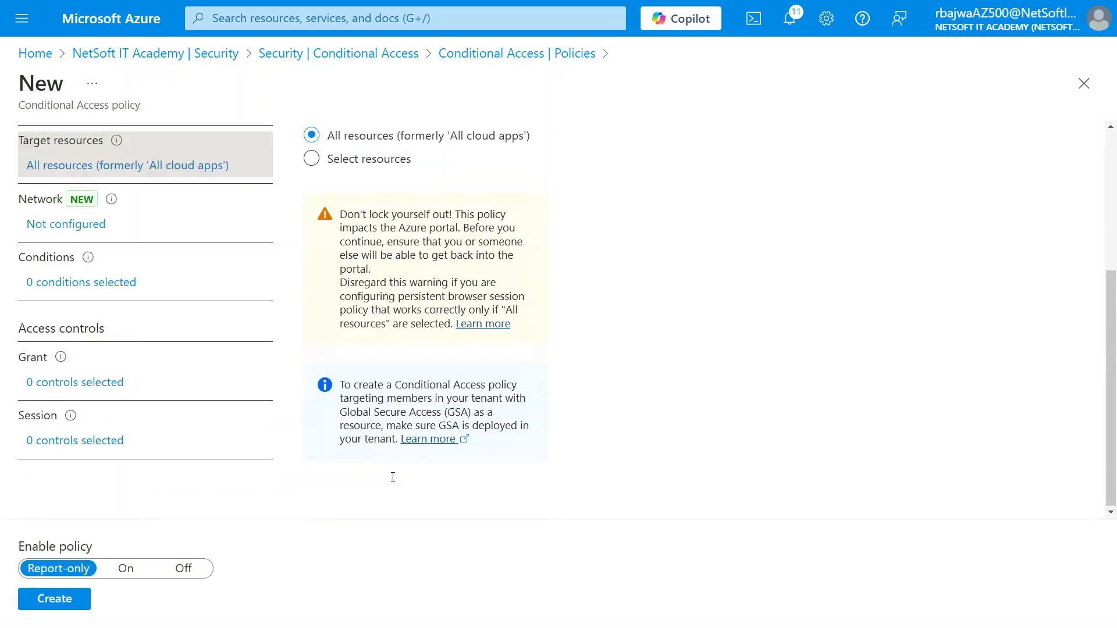
- Turn on the Locations condition and exclude Safe-Location, saving the exemption
{"action": "left_click", "coordinate": [63, 282]}
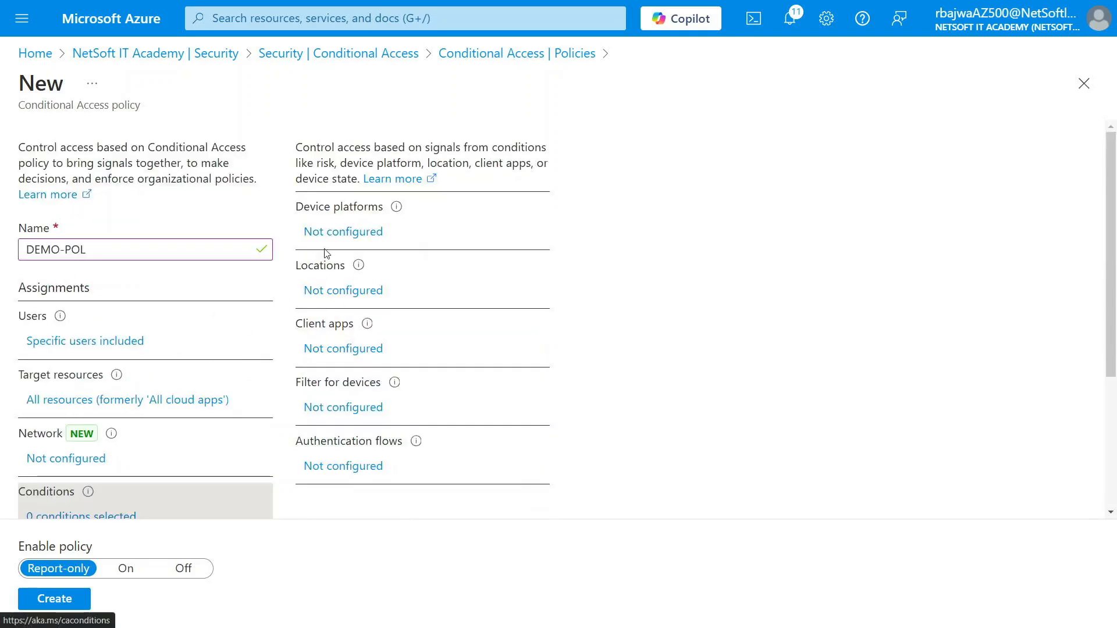
{"action": "left_click", "coordinate": [323, 292]}
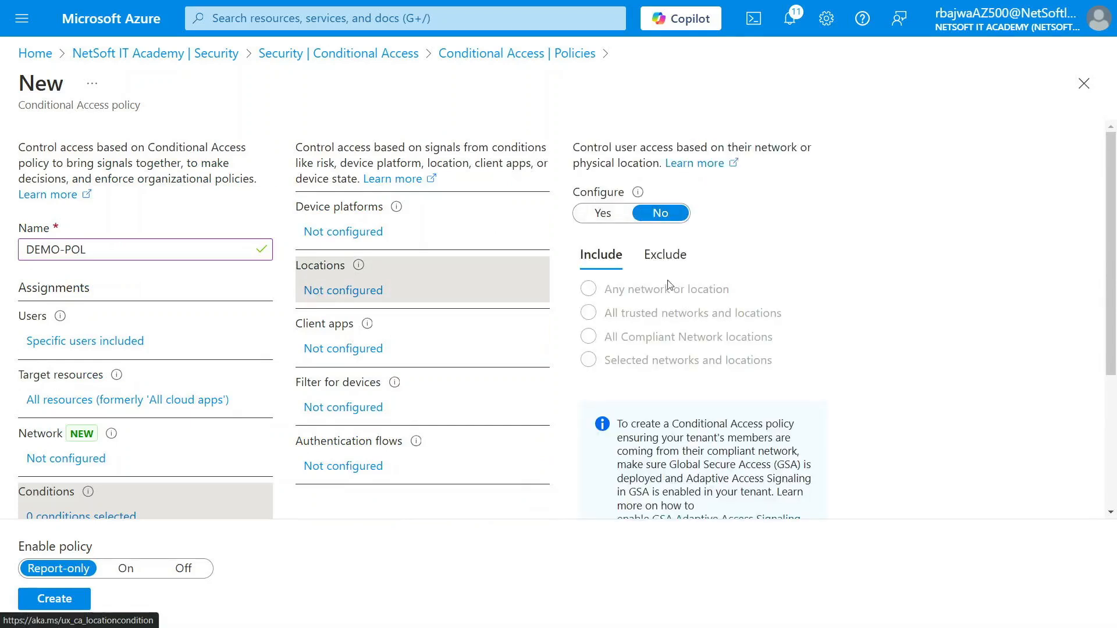
{"action": "left_click", "coordinate": [615, 219]}
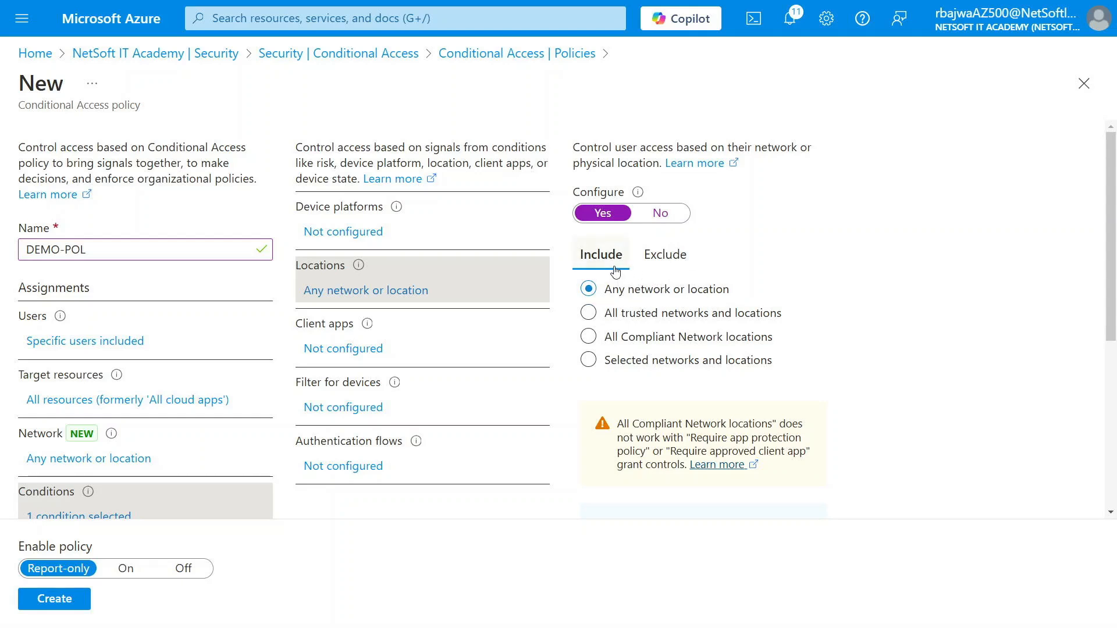
{"action": "left_click", "coordinate": [669, 257]}
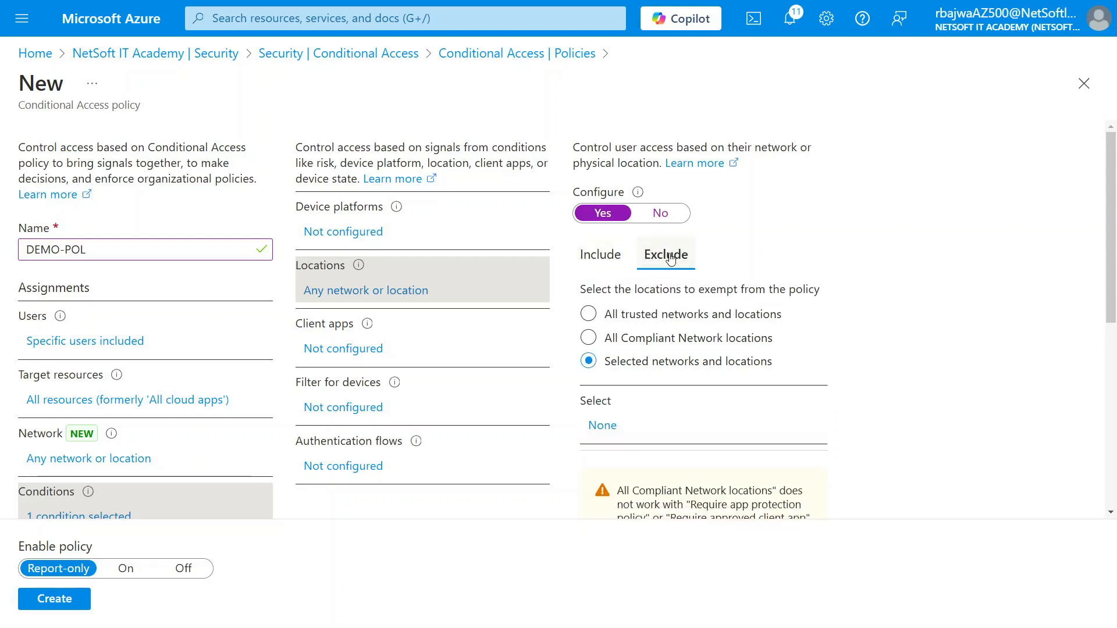
{"action": "left_click", "coordinate": [604, 431]}
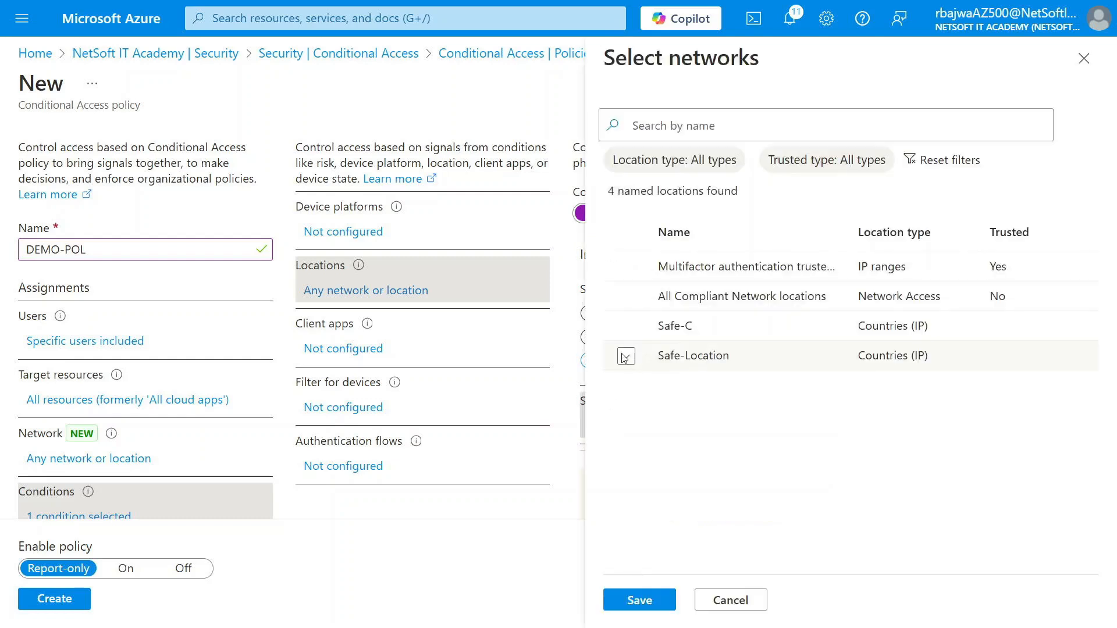
{"action": "left_click", "coordinate": [625, 356]}
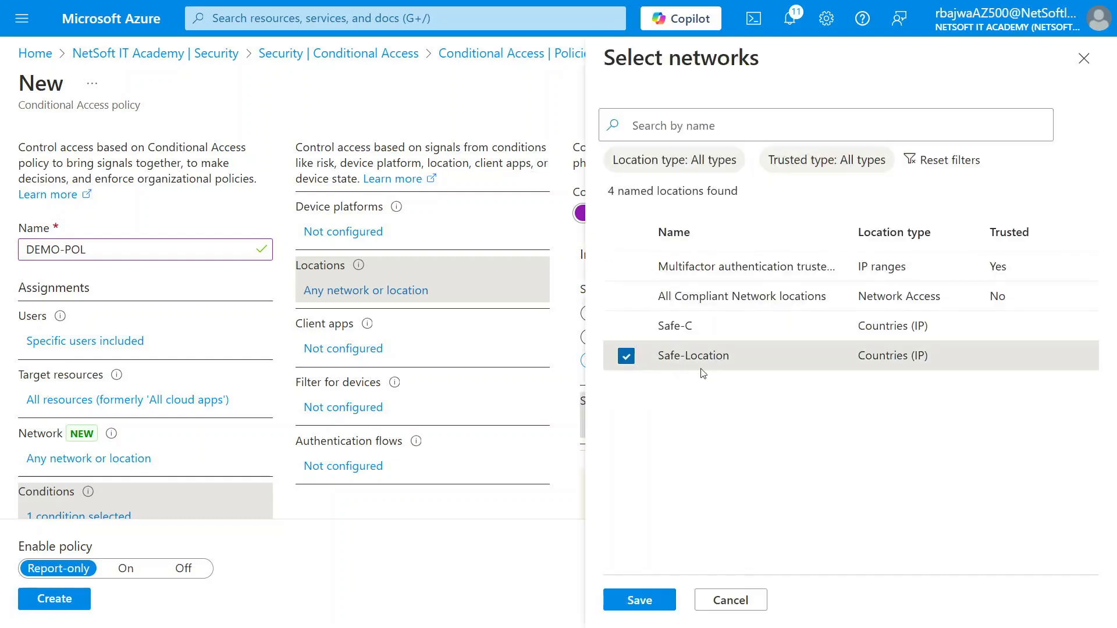
{"action": "left_click", "coordinate": [640, 600]}
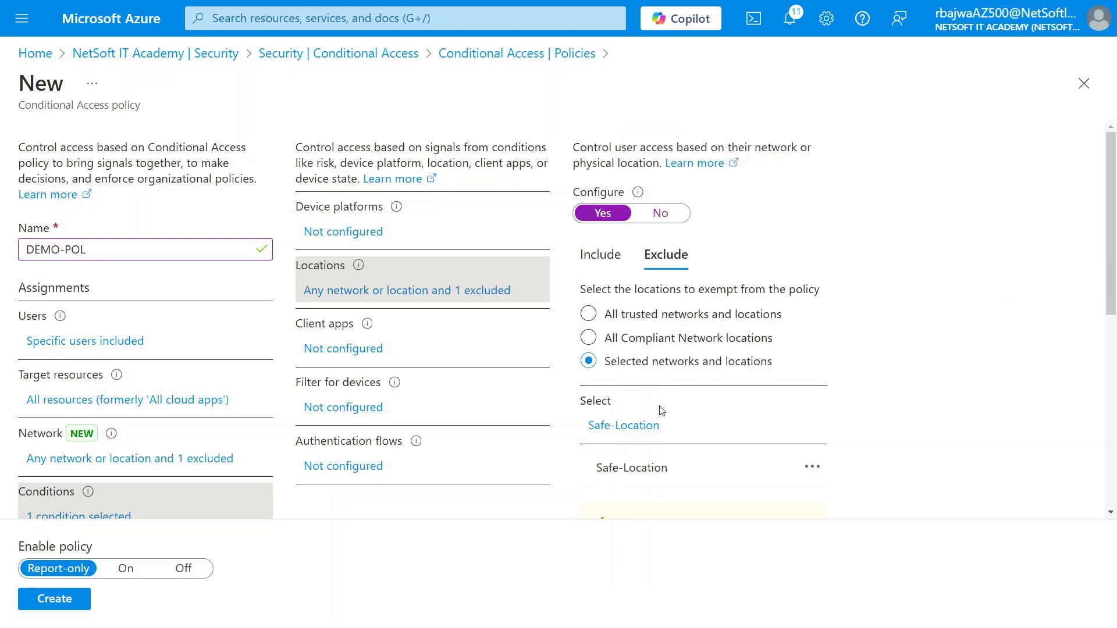
{"action": "scroll", "coordinate": [175, 424], "scroll_direction": "down", "scroll_amount": 5}
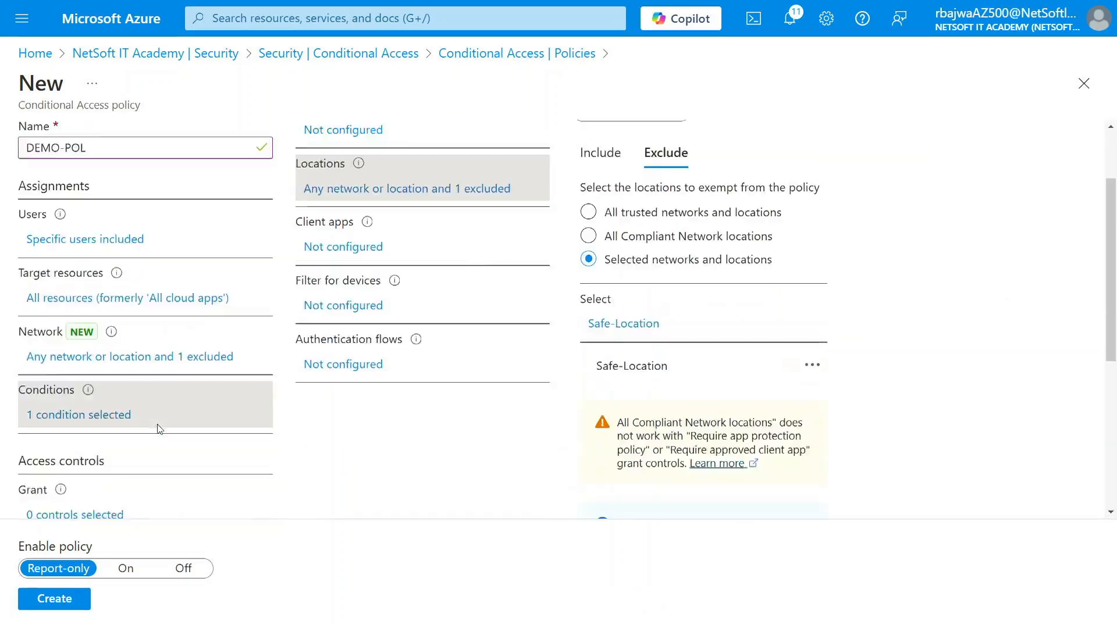
{"action": "left_click", "coordinate": [63, 330]}
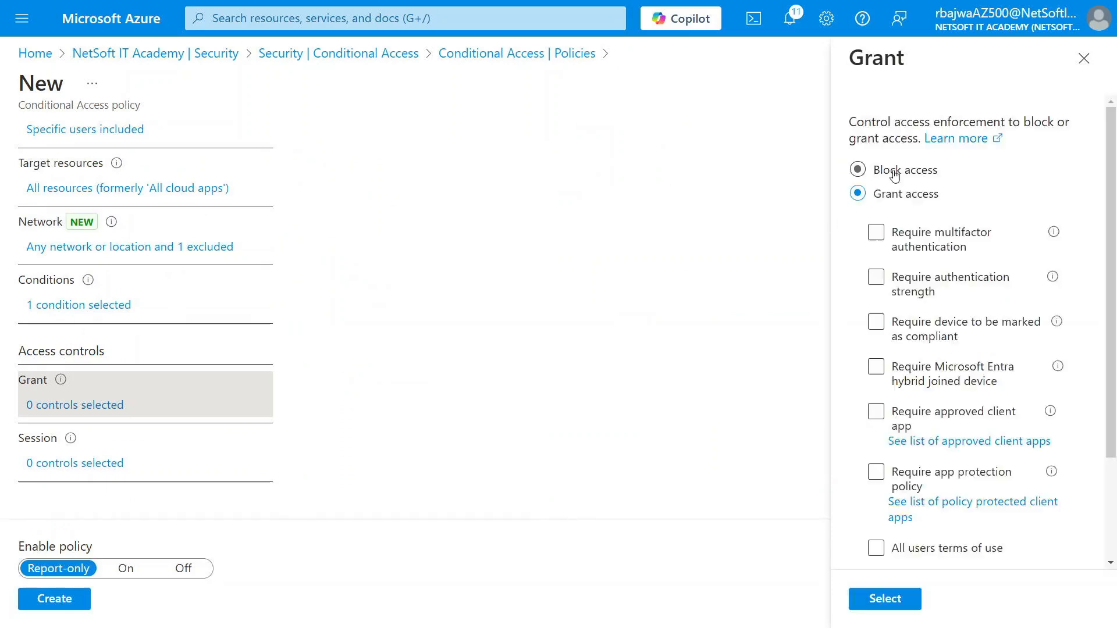
- Grant Block access, set Enable policy to On, and create DEMO-POL
{"action": "left_click", "coordinate": [887, 174]}
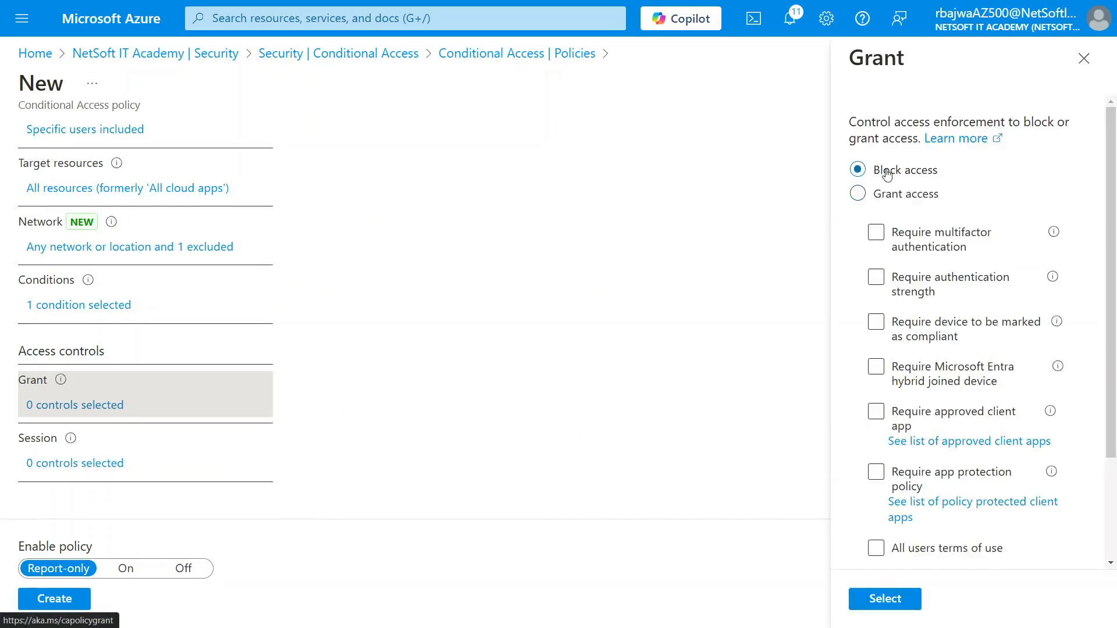
{"action": "left_click", "coordinate": [883, 600]}
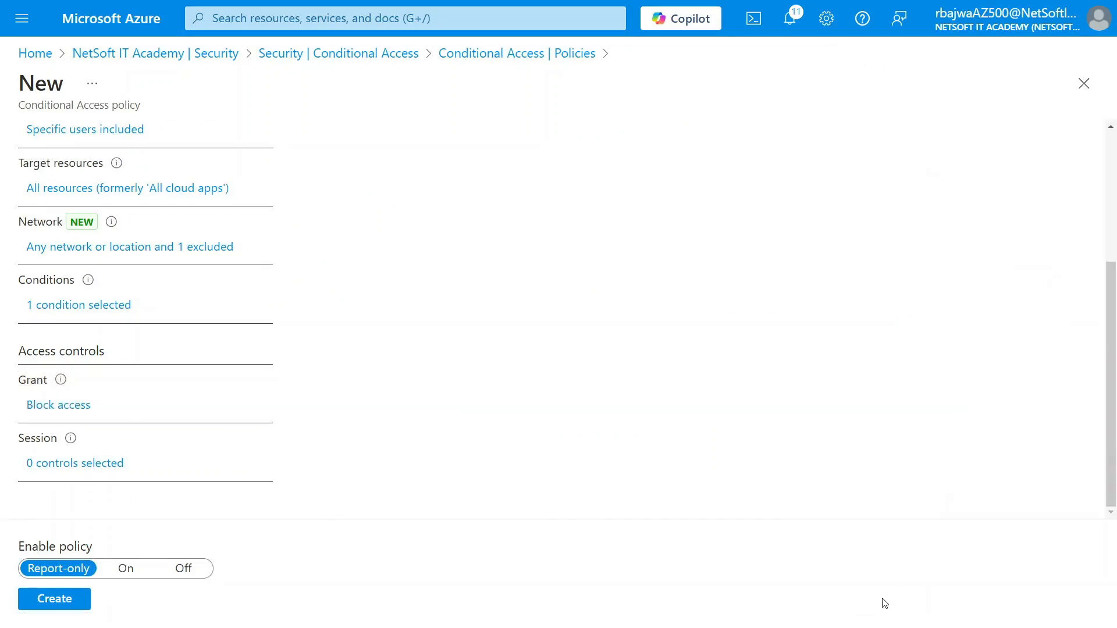
{"action": "left_click", "coordinate": [116, 571]}
{"action": "left_click", "coordinate": [55, 599]}
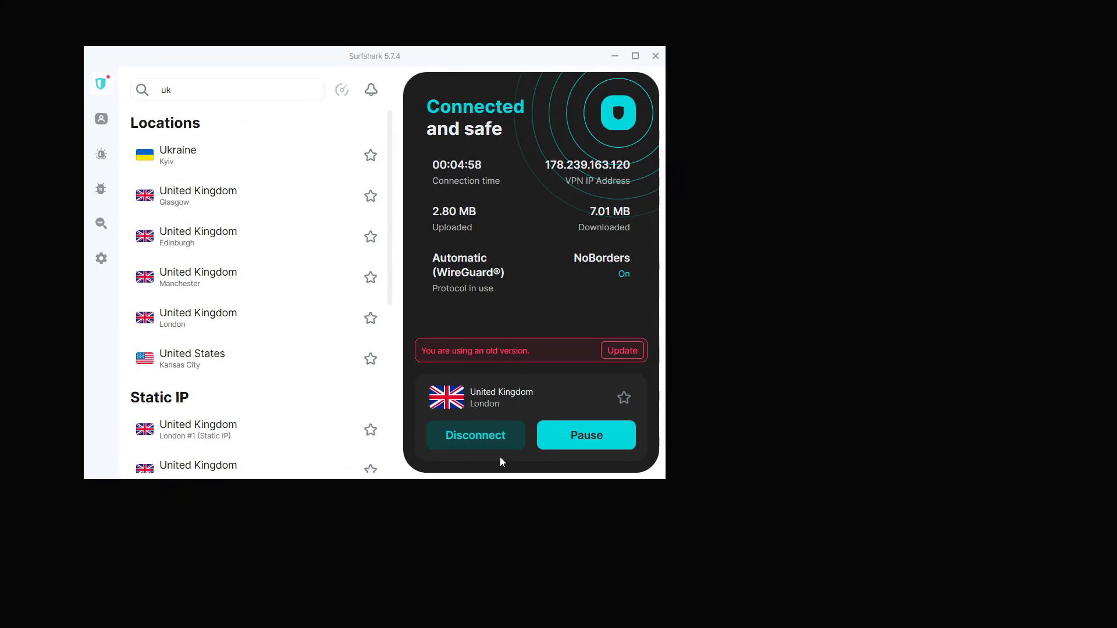
- Return to the Azure sign-in page in the private Edge window
{"action": "left_click", "coordinate": [462, 611]}
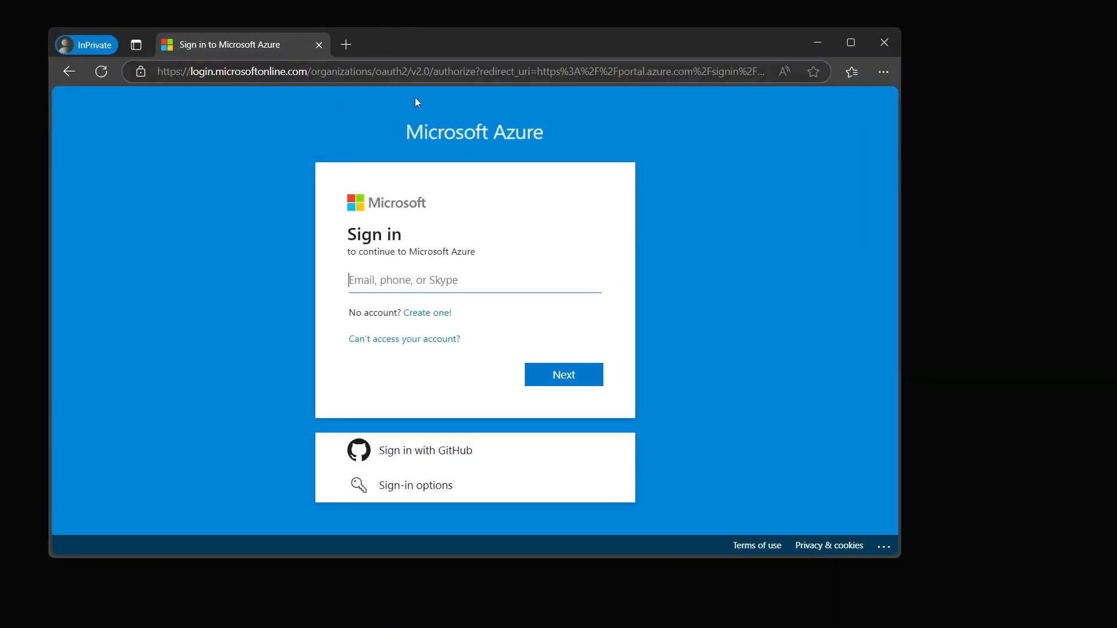
- Sign in with the demo user's e-mail and password, choosing No to stay signed in
{"action": "left_click", "coordinate": [416, 280]}
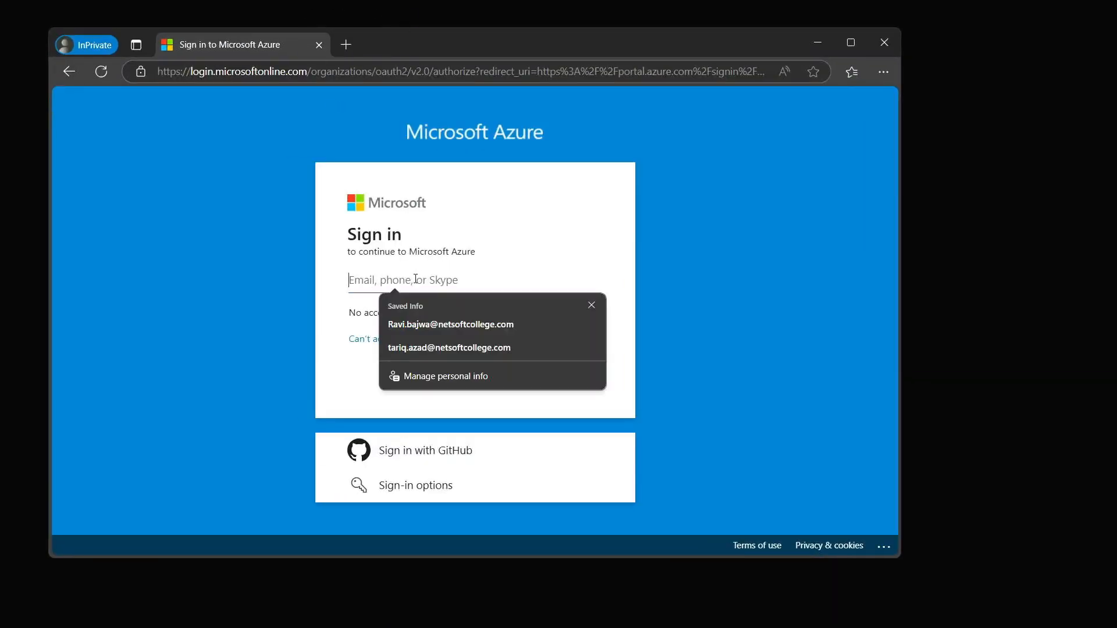
{"action": "left_click", "coordinate": [326, 302]}
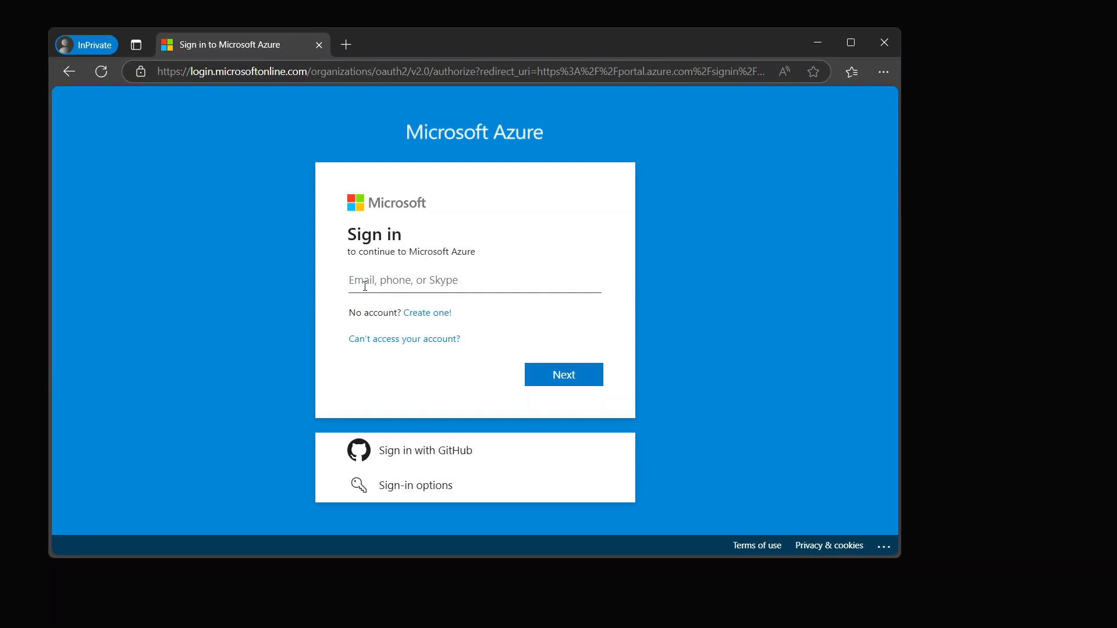
{"action": "left_click", "coordinate": [385, 284]}
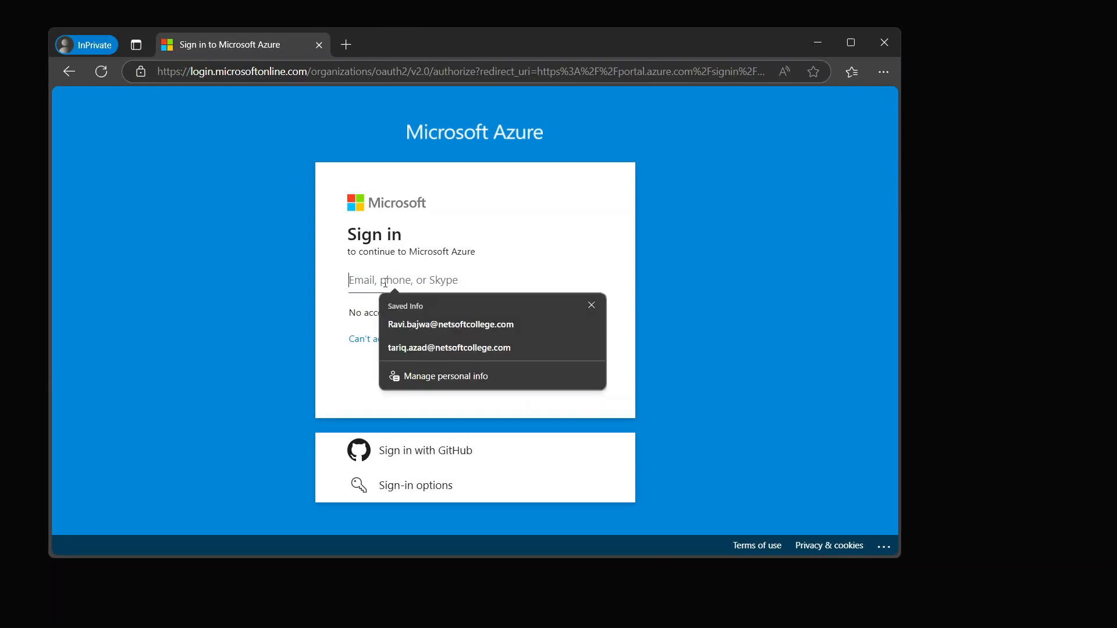
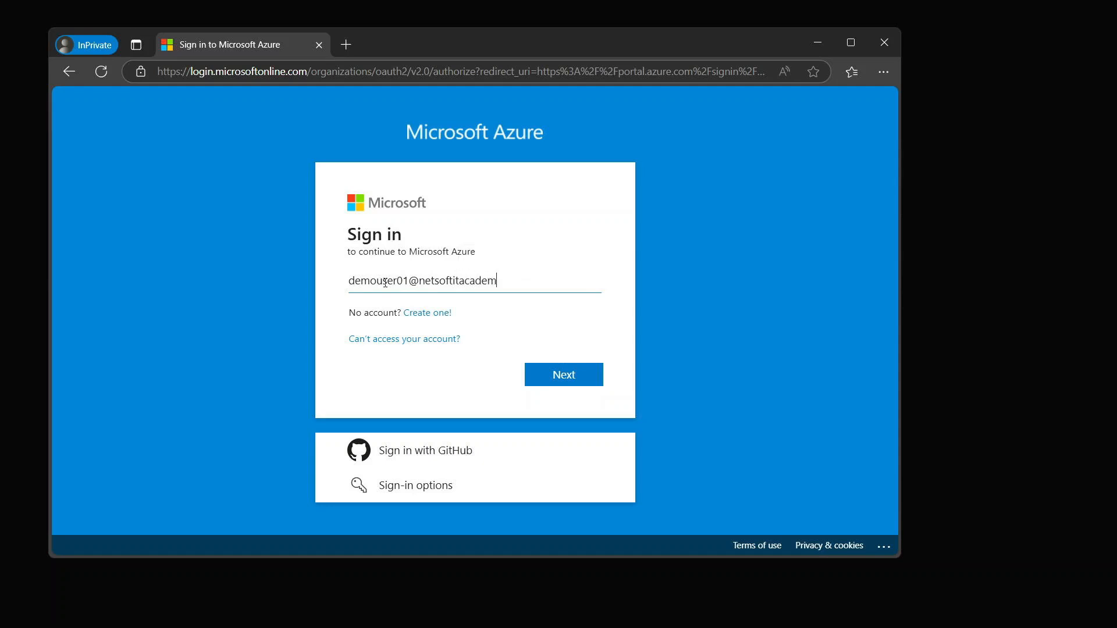
{"action": "key", "text": "Return"}
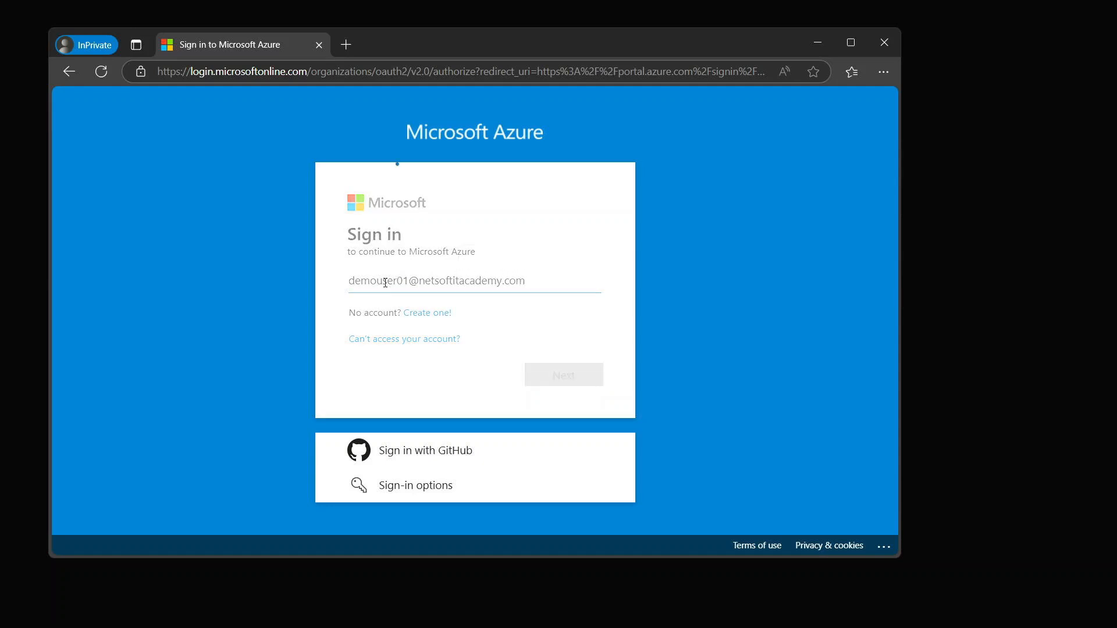
{"action": "type", "text": "••"}
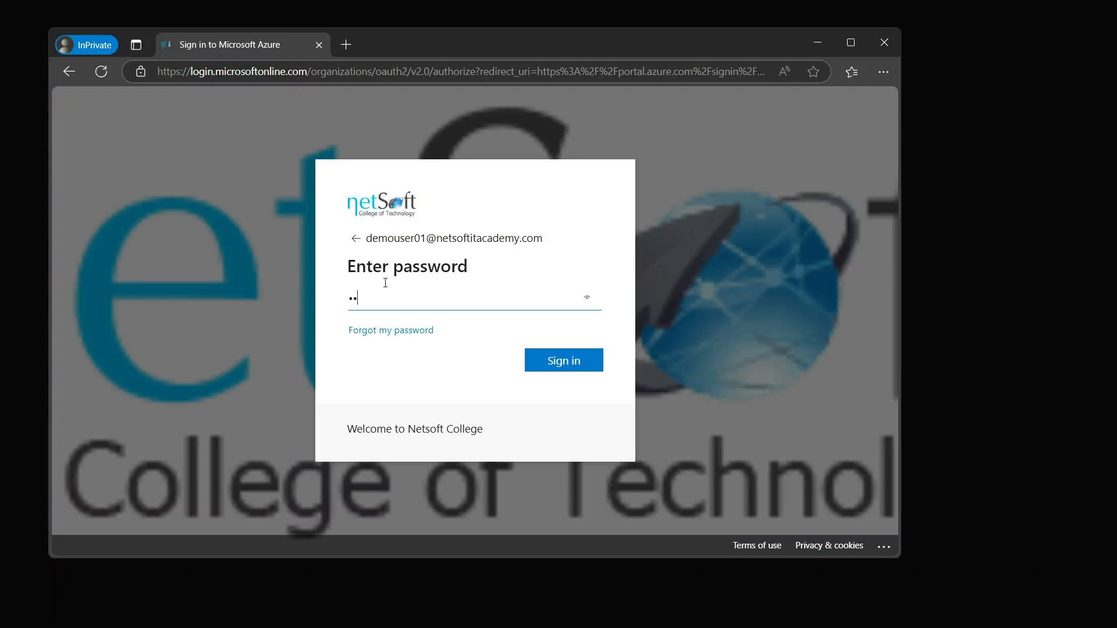
{"action": "key", "text": "Return"}
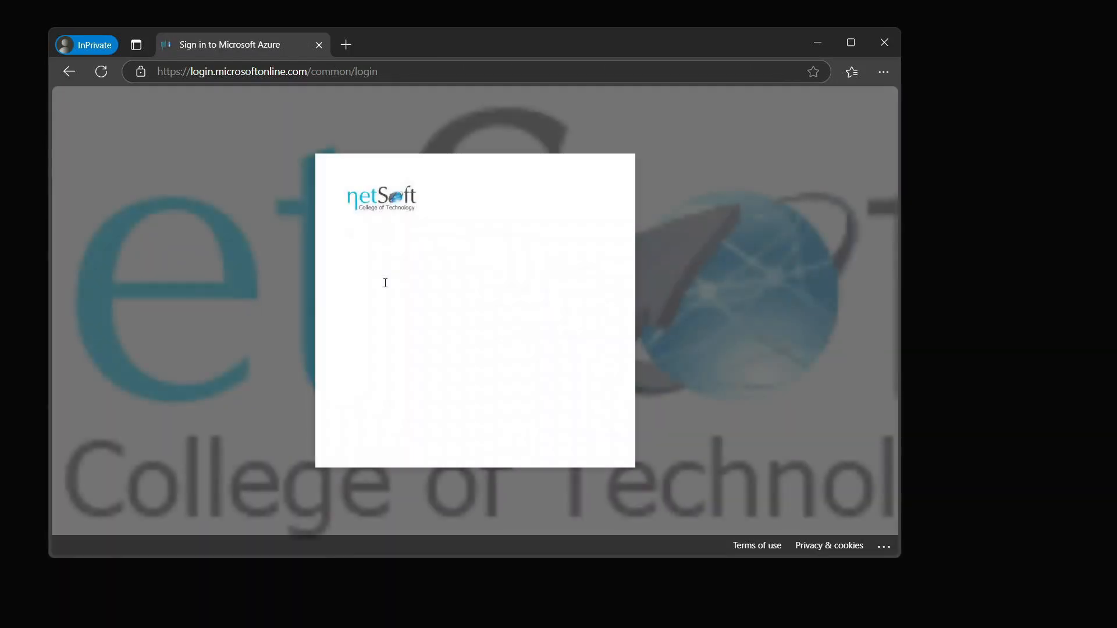
{"action": "left_click", "coordinate": [481, 369]}
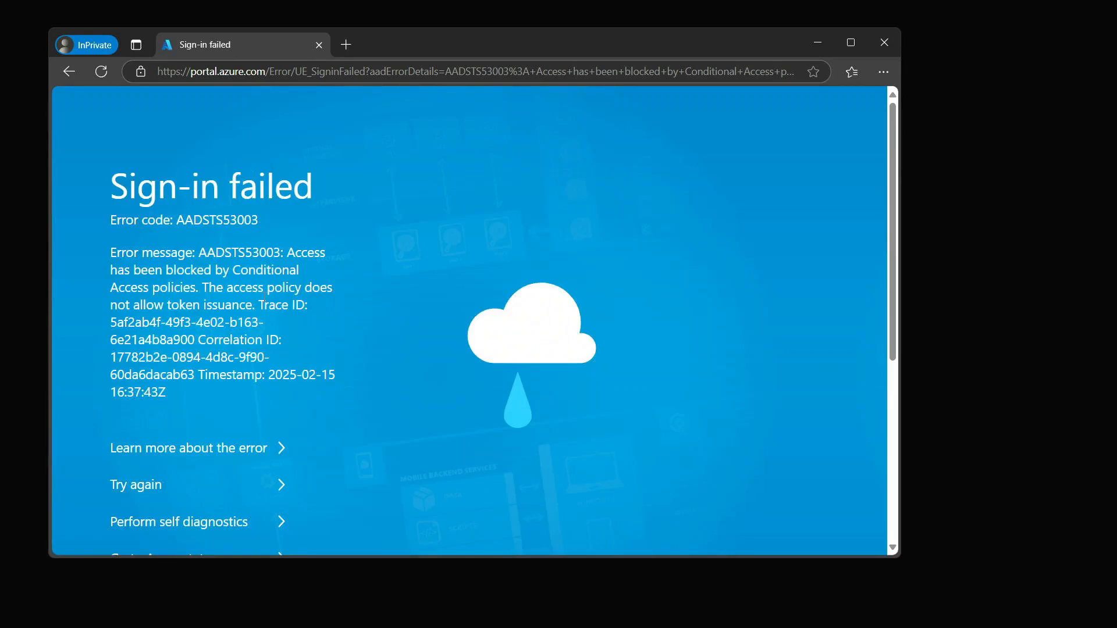
- Reload the Azure portal after the AADSTS53003 Conditional Access block
{"action": "scroll", "coordinate": [267, 299], "scroll_direction": "down", "scroll_amount": 4}
{"action": "scroll", "coordinate": [267, 299], "scroll_direction": "up", "scroll_amount": 4}
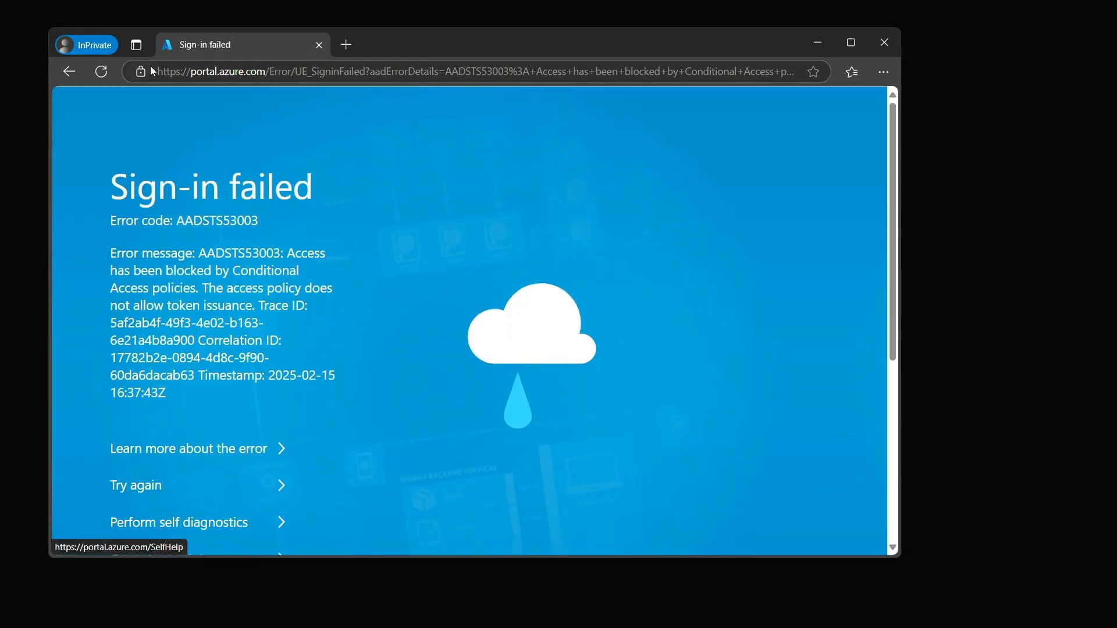
{"action": "left_click", "coordinate": [103, 78]}
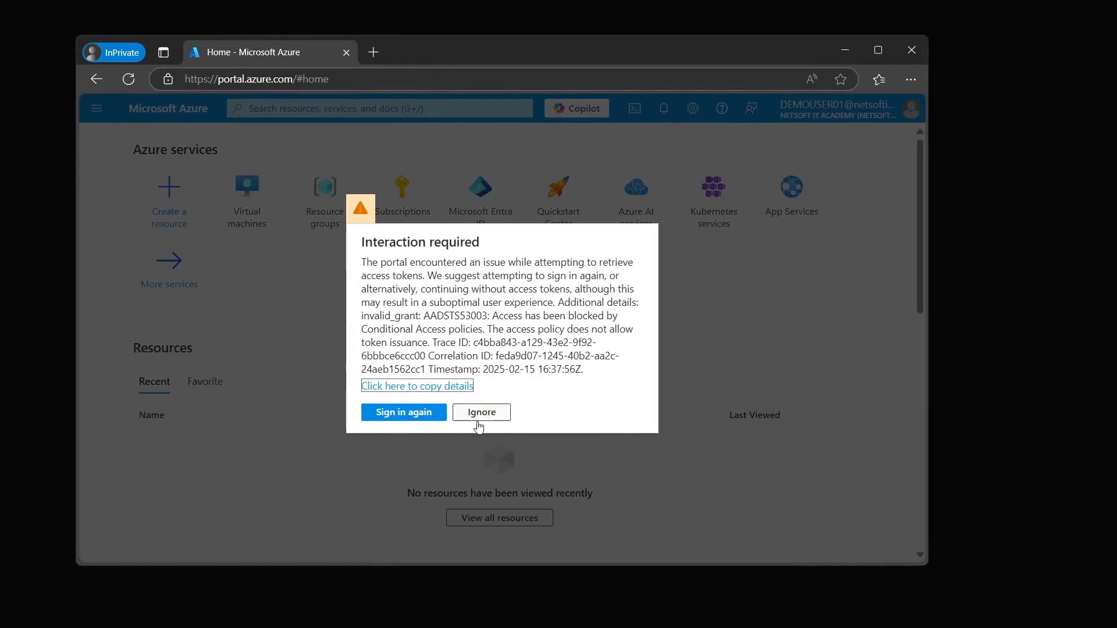
- Choose Sign in again on the Interaction required dialog
{"action": "left_click", "coordinate": [433, 412]}
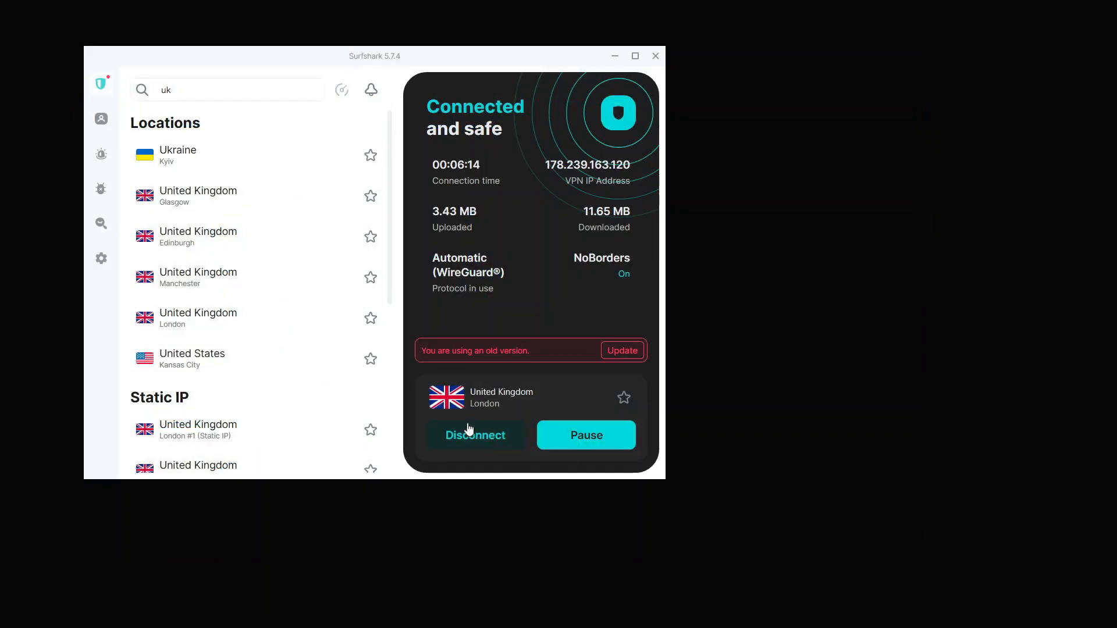
- Attempt switching the VPN to Kyiv, Ukraine, then cancel the location change
{"action": "scroll", "coordinate": [234, 332], "scroll_direction": "down", "scroll_amount": 5}
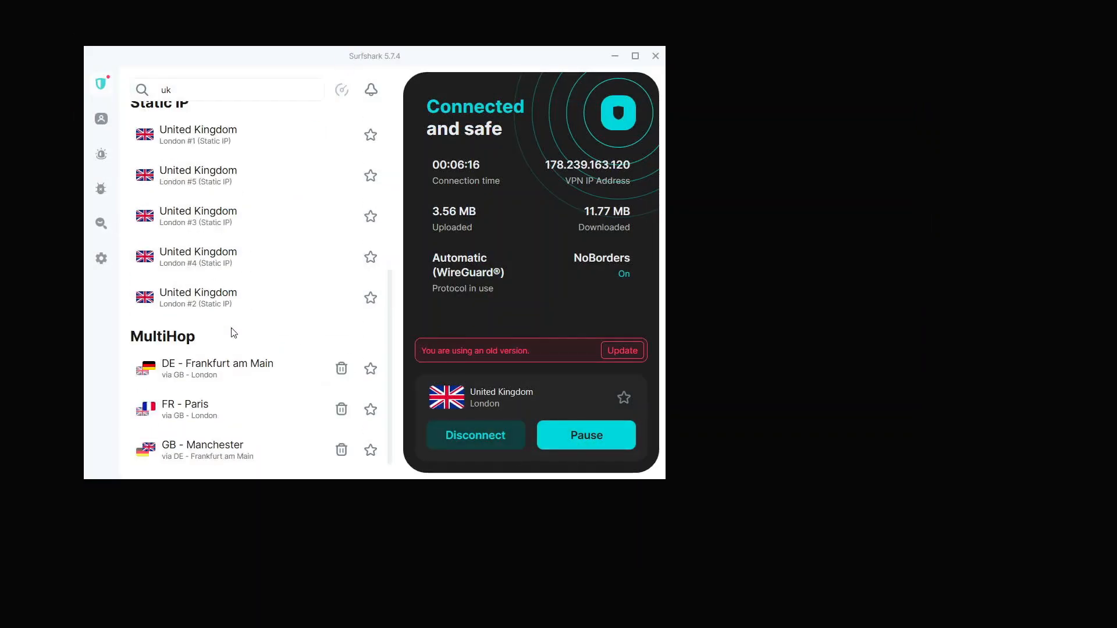
{"action": "scroll", "coordinate": [233, 332], "scroll_direction": "up", "scroll_amount": 5}
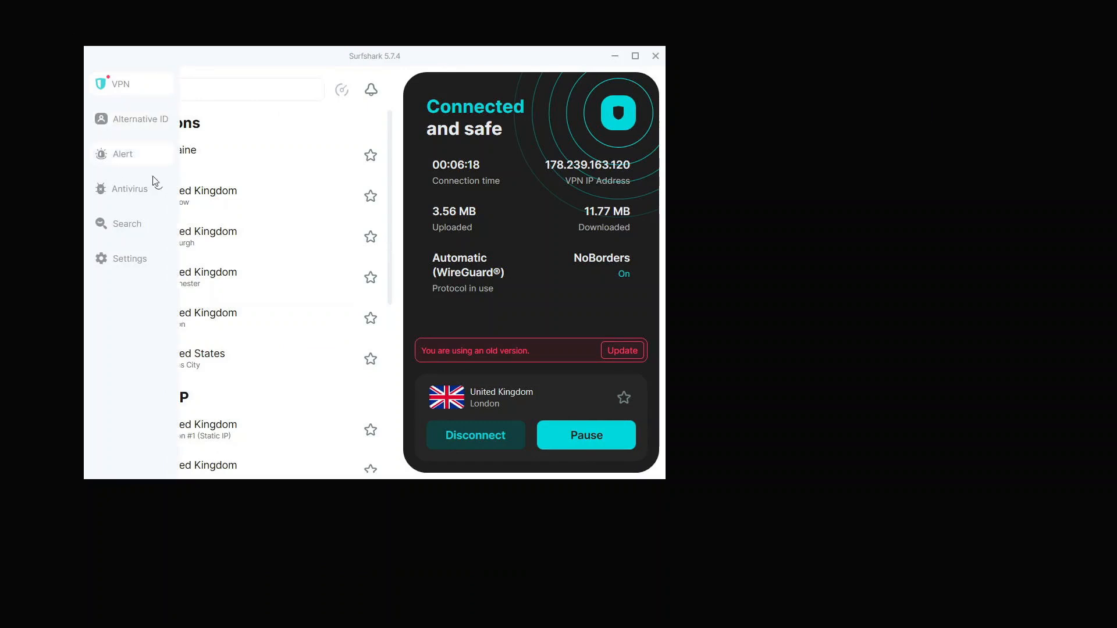
{"action": "left_click", "coordinate": [224, 170]}
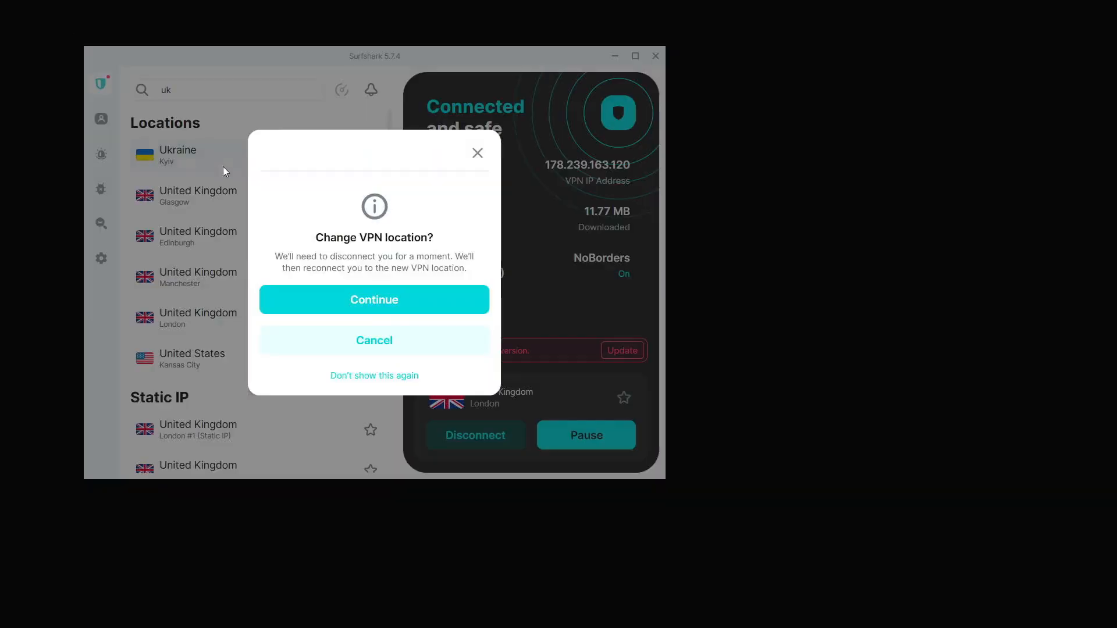
{"action": "left_click", "coordinate": [478, 152]}
{"action": "mouse_move", "coordinate": [108, 120]}
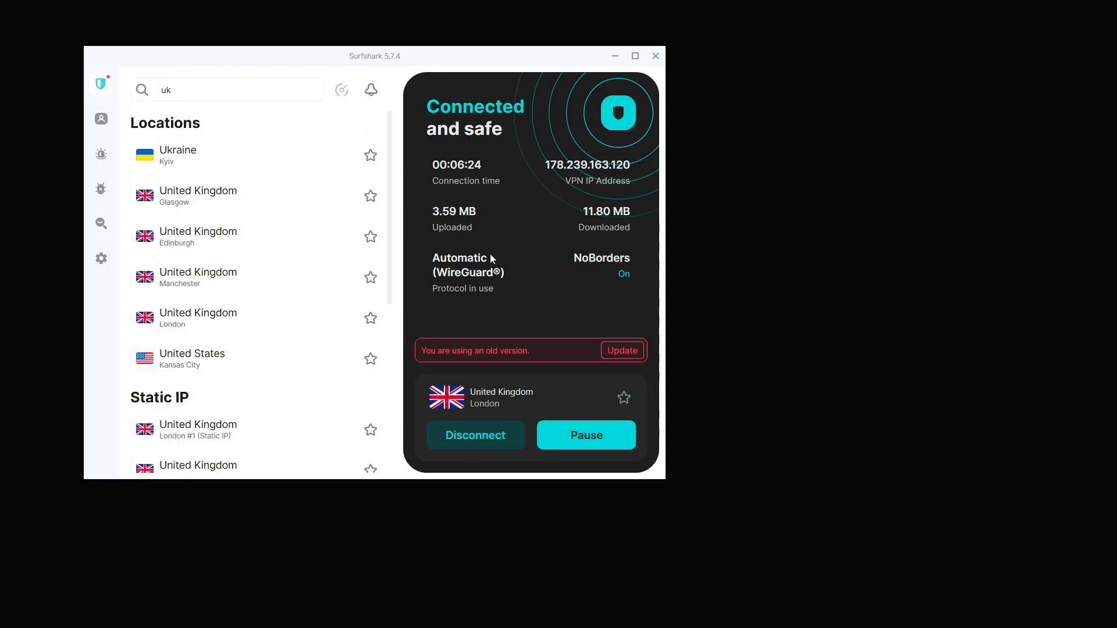
- Disconnect from London, clear the 'uk' search and connect to Sao Paulo, Brazil
{"action": "left_click", "coordinate": [488, 437]}
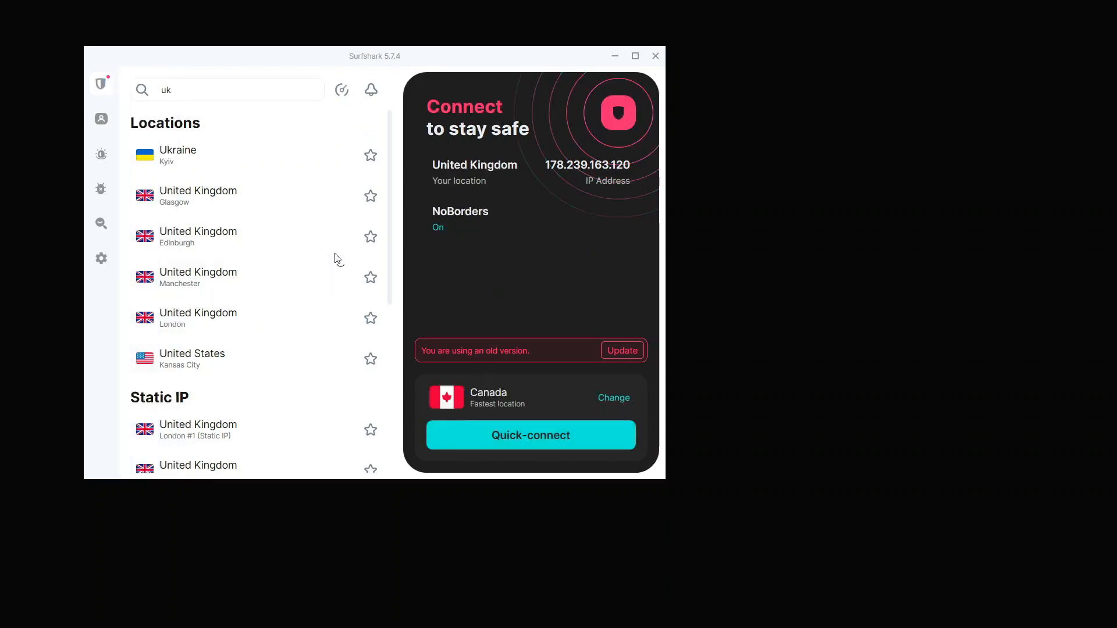
{"action": "left_click_drag", "start_coordinate": [287, 55], "coordinate": [863, 125]}
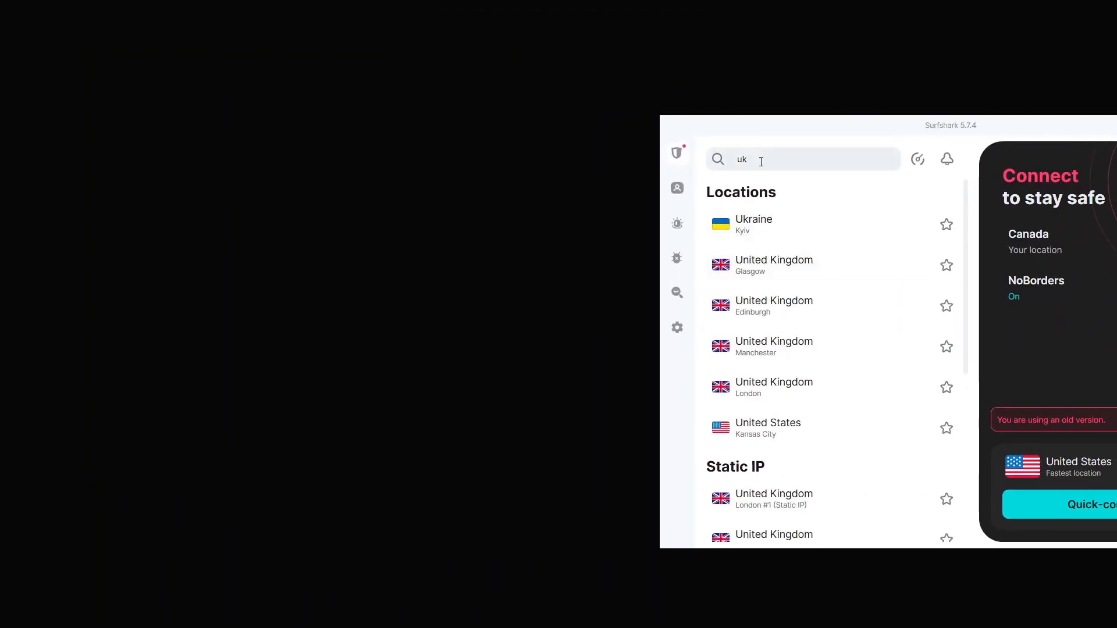
{"action": "left_click_drag", "start_coordinate": [760, 162], "coordinate": [725, 162]}
{"action": "key", "text": "BackSpace"}
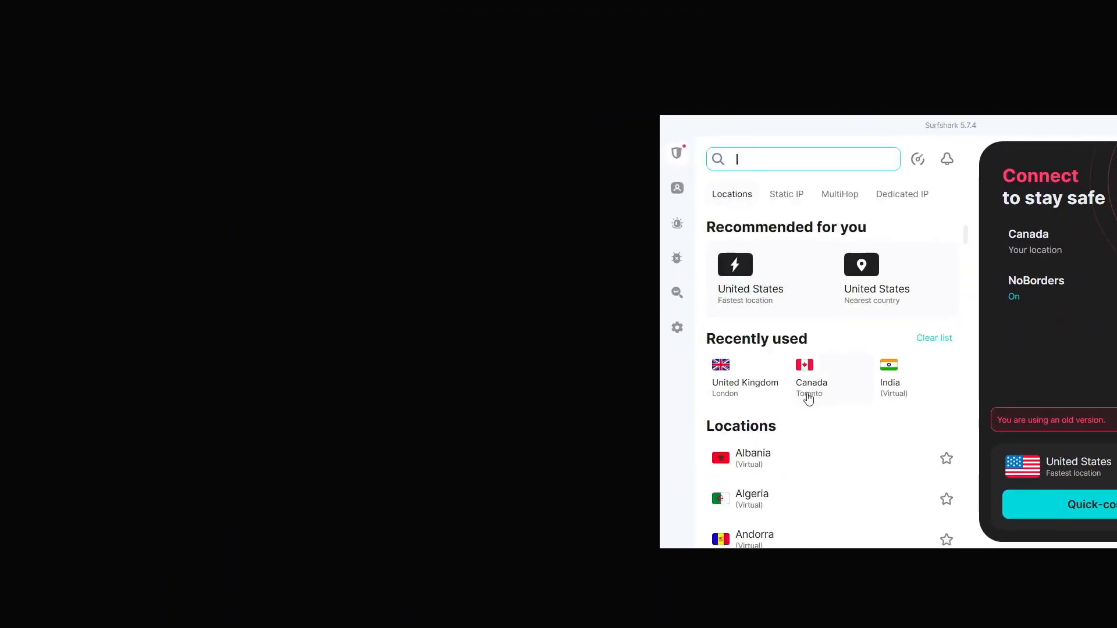
{"action": "scroll", "coordinate": [805, 395], "scroll_direction": "down", "scroll_amount": 10}
{"action": "left_click", "coordinate": [777, 348]}
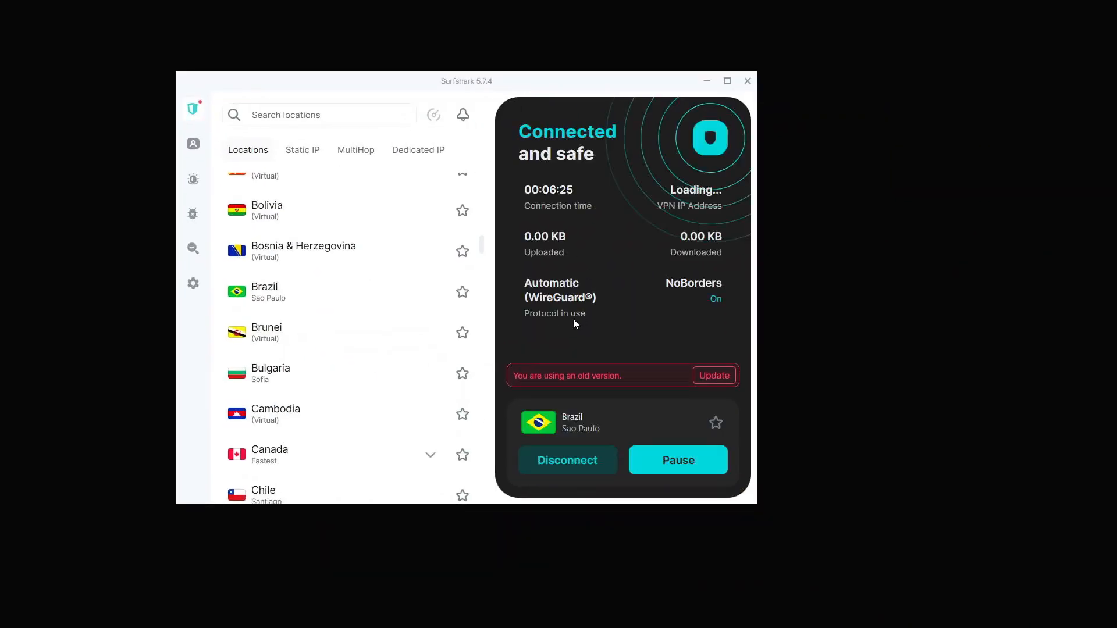
{"action": "mouse_move", "coordinate": [500, 627]}
{"action": "left_click", "coordinate": [462, 610]}
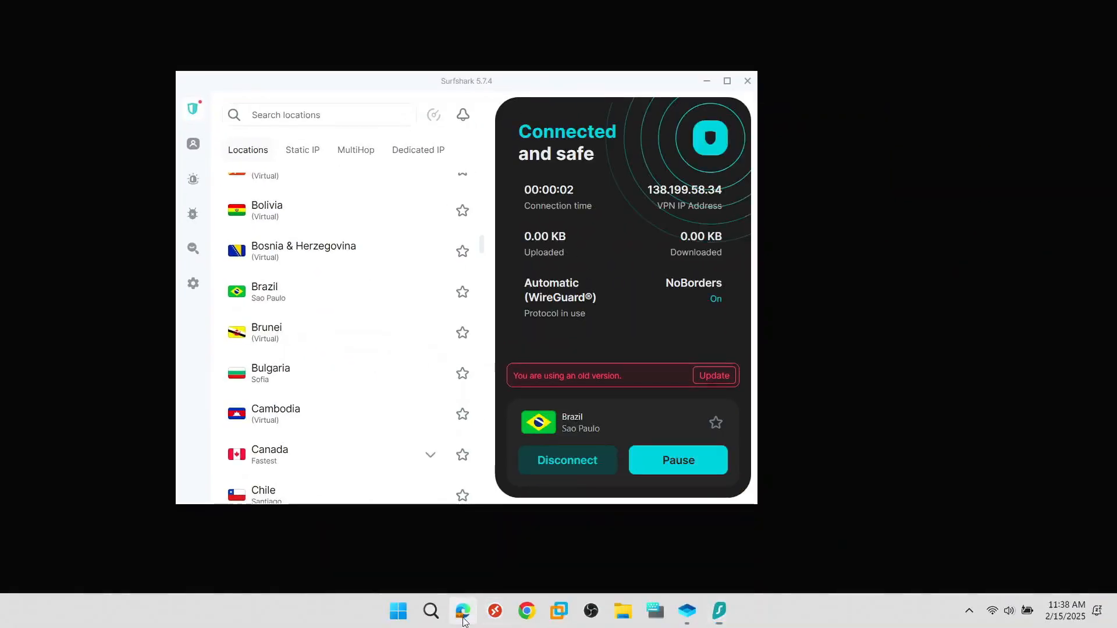
- Open portal.azure.com in a new private Edge window
{"action": "key", "text": "ctrl+shift+n"}
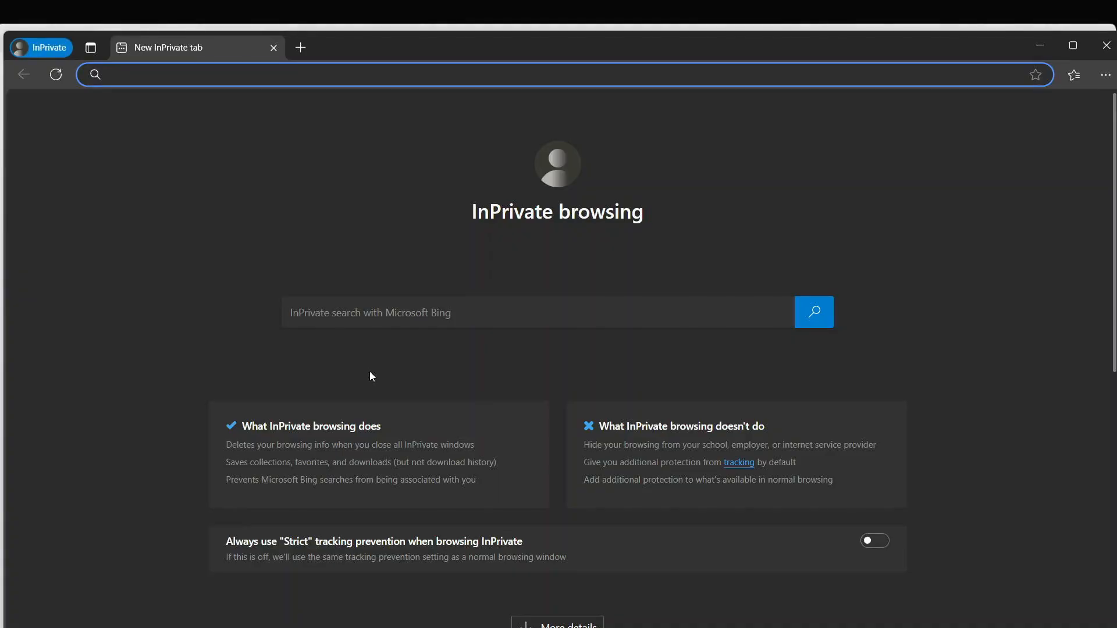
{"action": "type", "text": "portal"}
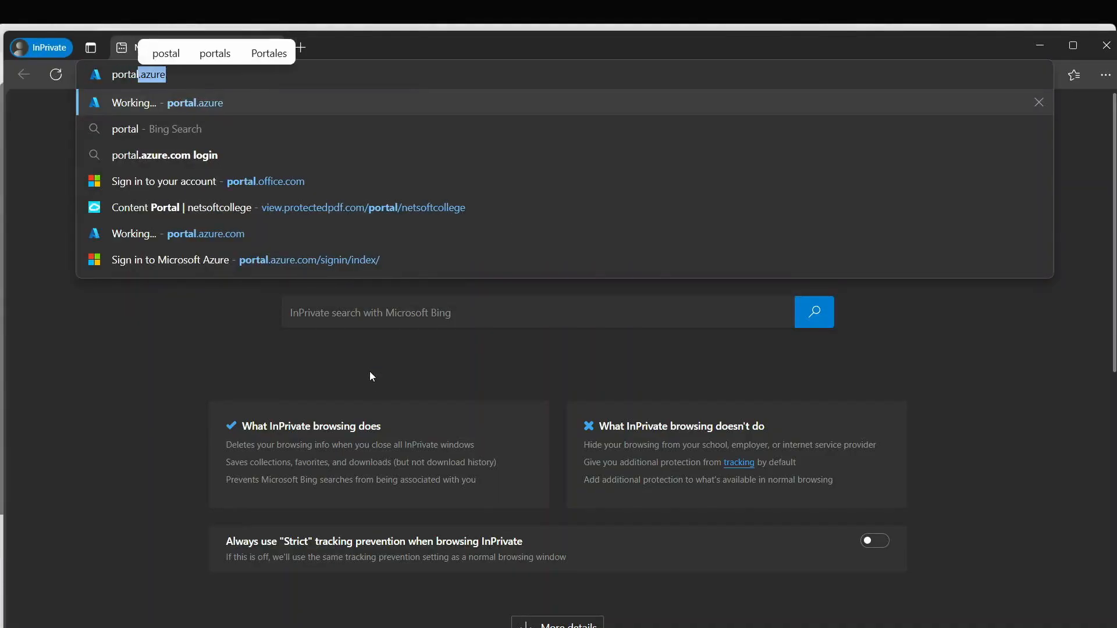
{"action": "type", "text": ".azure.com"}
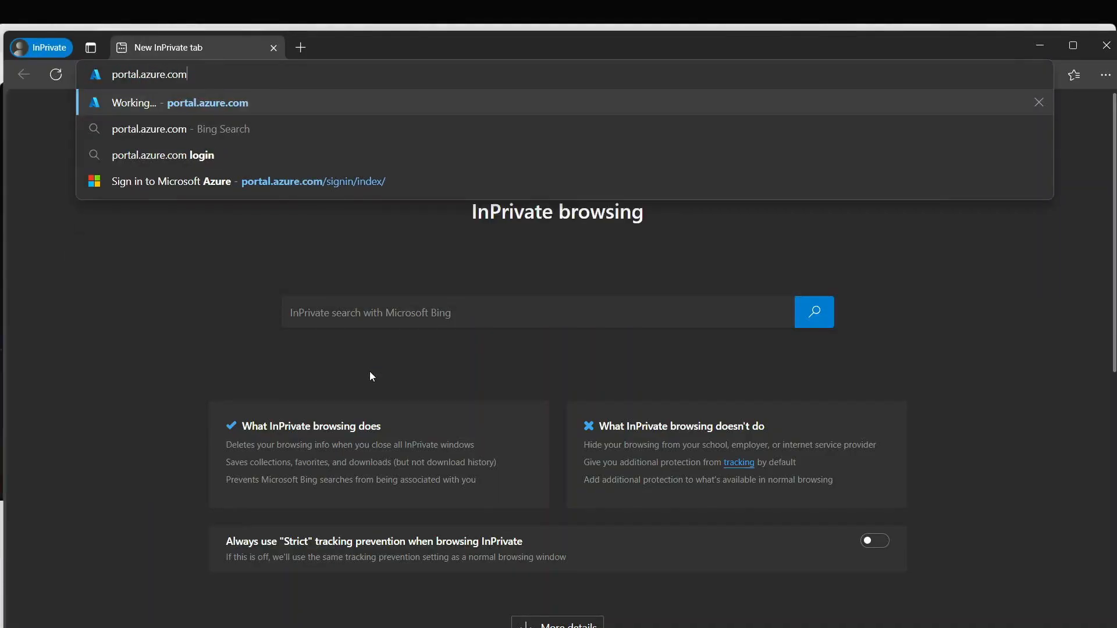
{"action": "key", "text": "Return"}
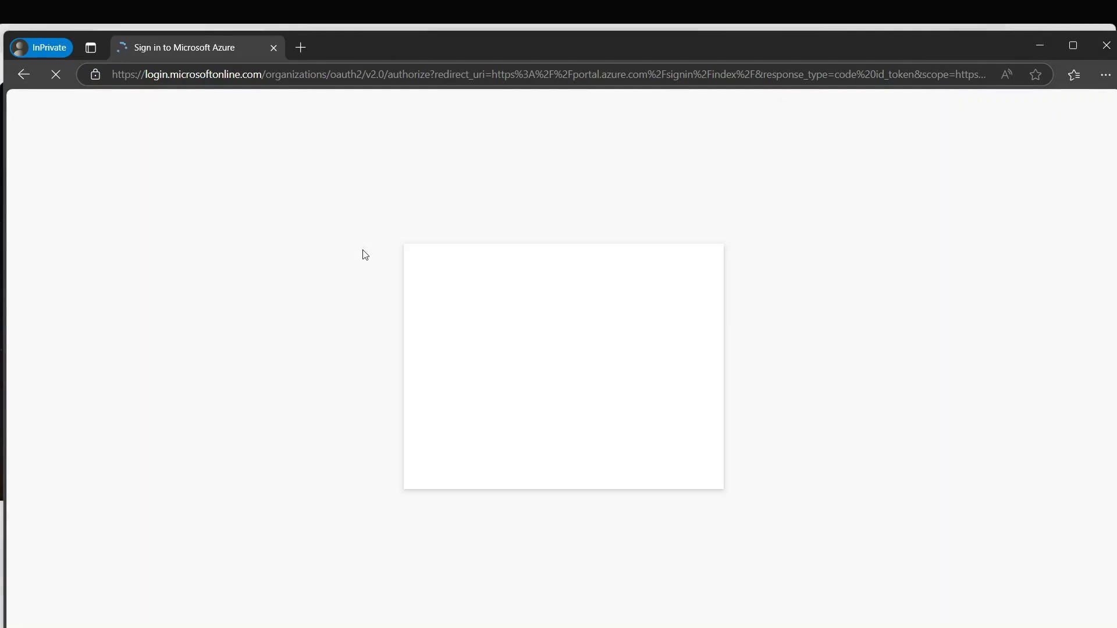
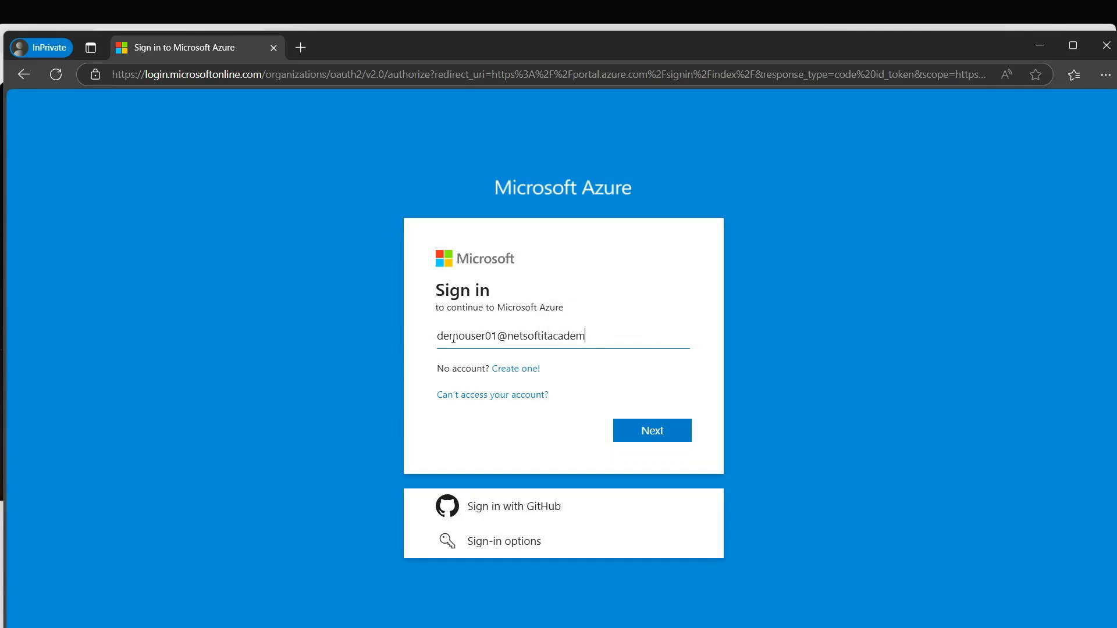
- Sign in with the demo user's e-mail and password
{"action": "key", "text": "Return"}
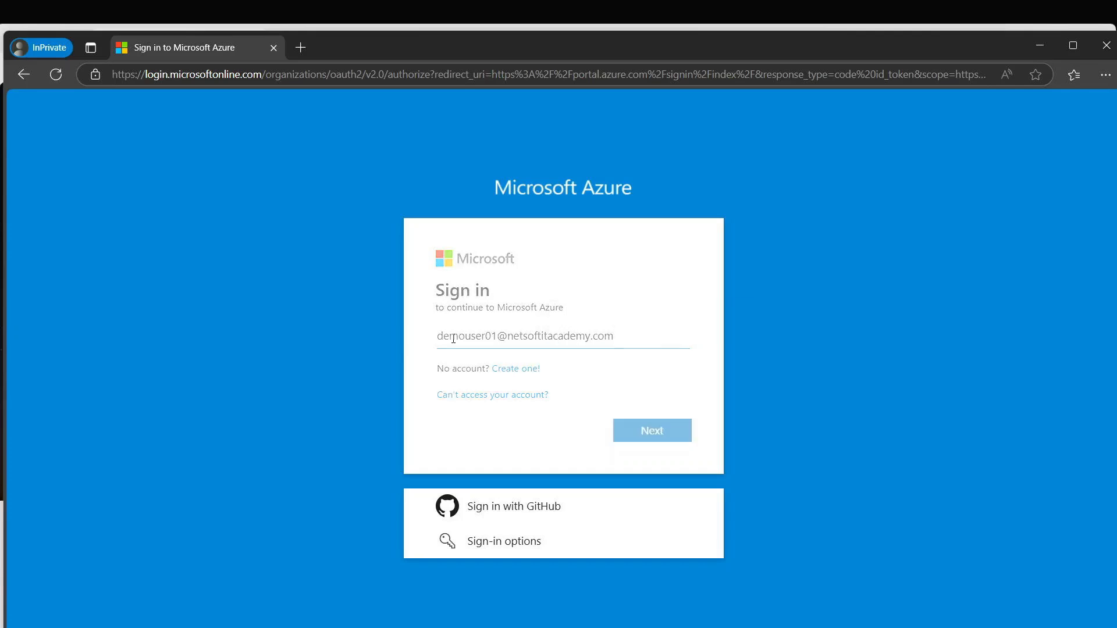
{"action": "type", "text": "•••"}
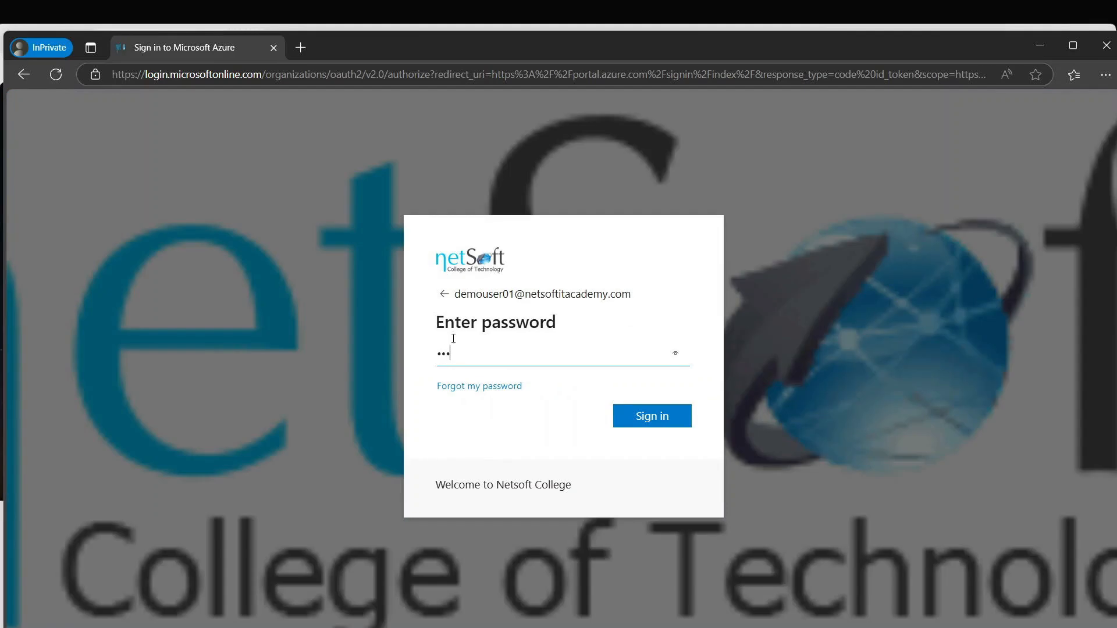
{"action": "type", "text": "•••••"}
{"action": "key", "text": "Return"}
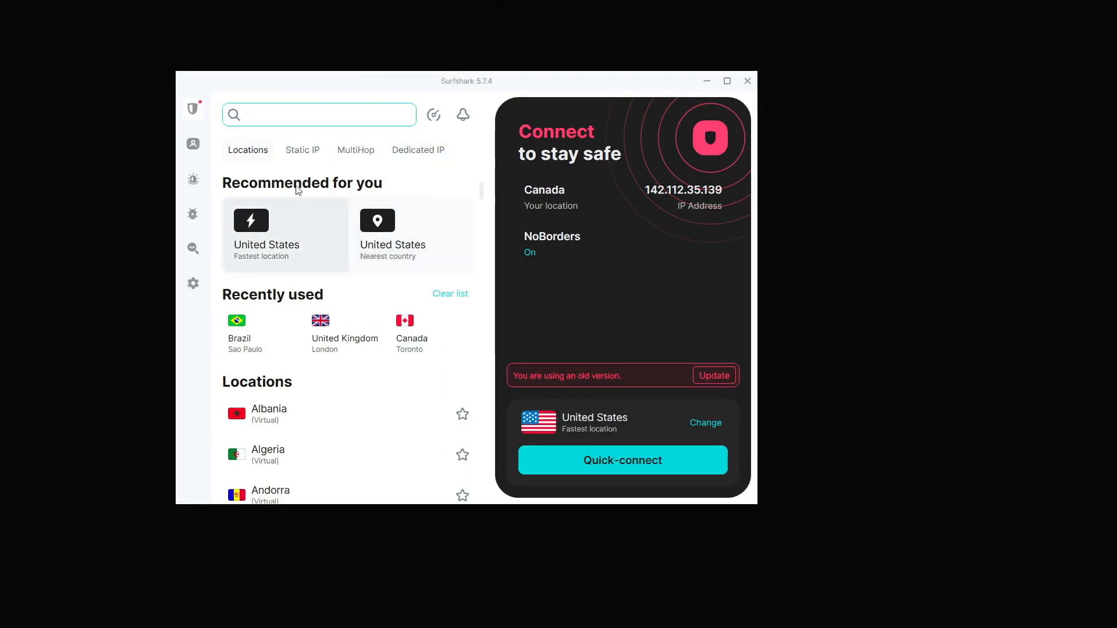
- Move Surfshark aside and launch Notepad from Windows search
{"action": "left_click_drag", "start_coordinate": [388, 87], "coordinate": [855, 107]}
{"action": "mouse_move", "coordinate": [470, 609]}
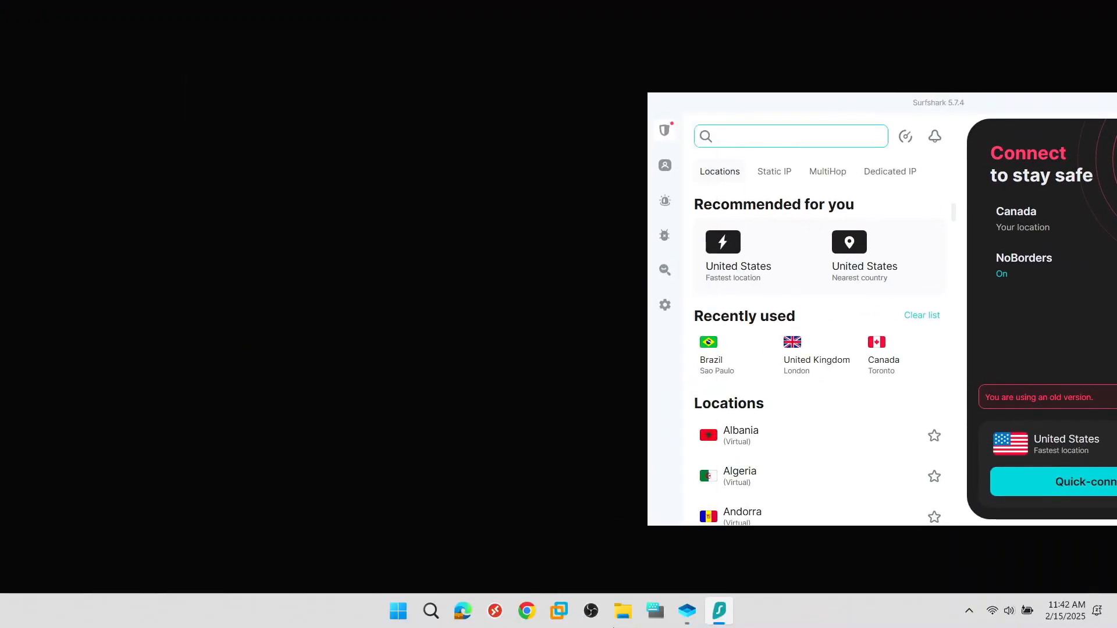
{"action": "left_click", "coordinate": [431, 610]}
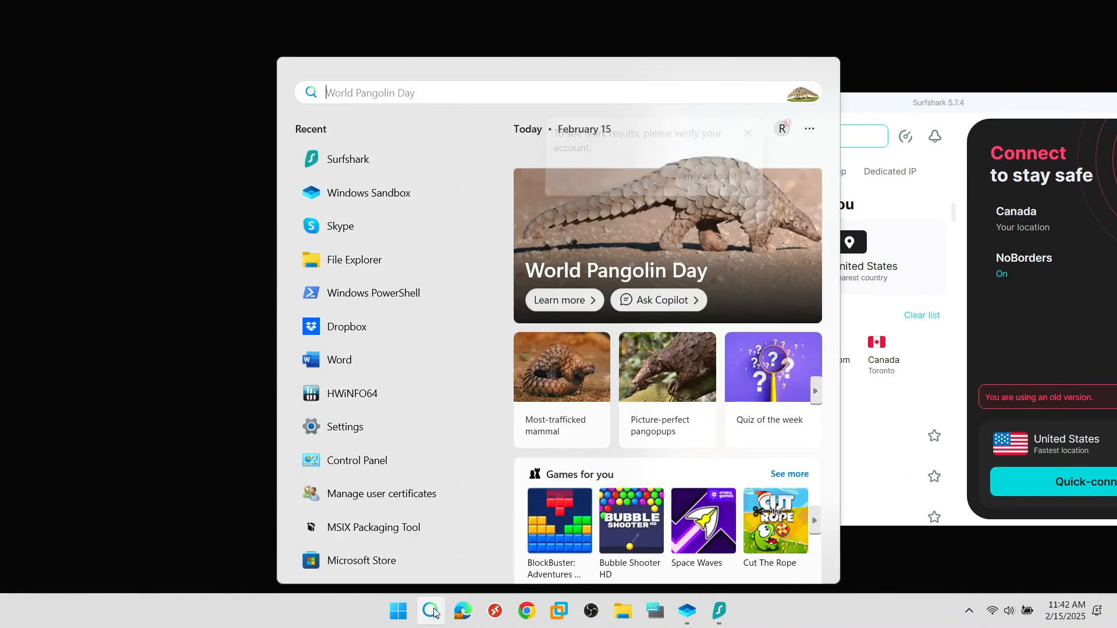
{"action": "type", "text": "note"}
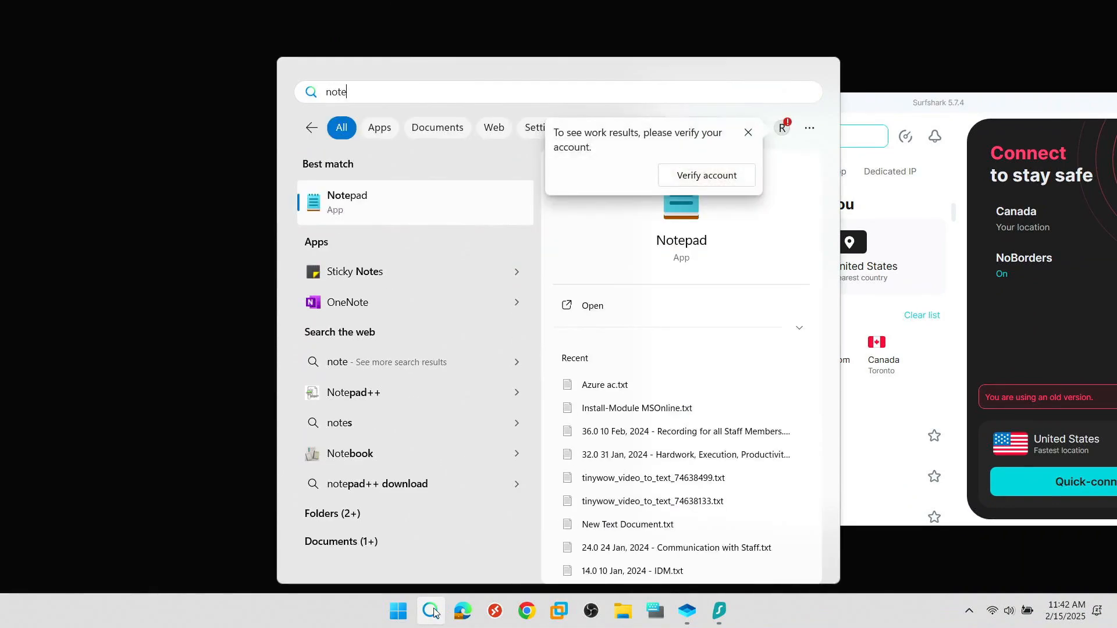
{"action": "left_click", "coordinate": [370, 199]}
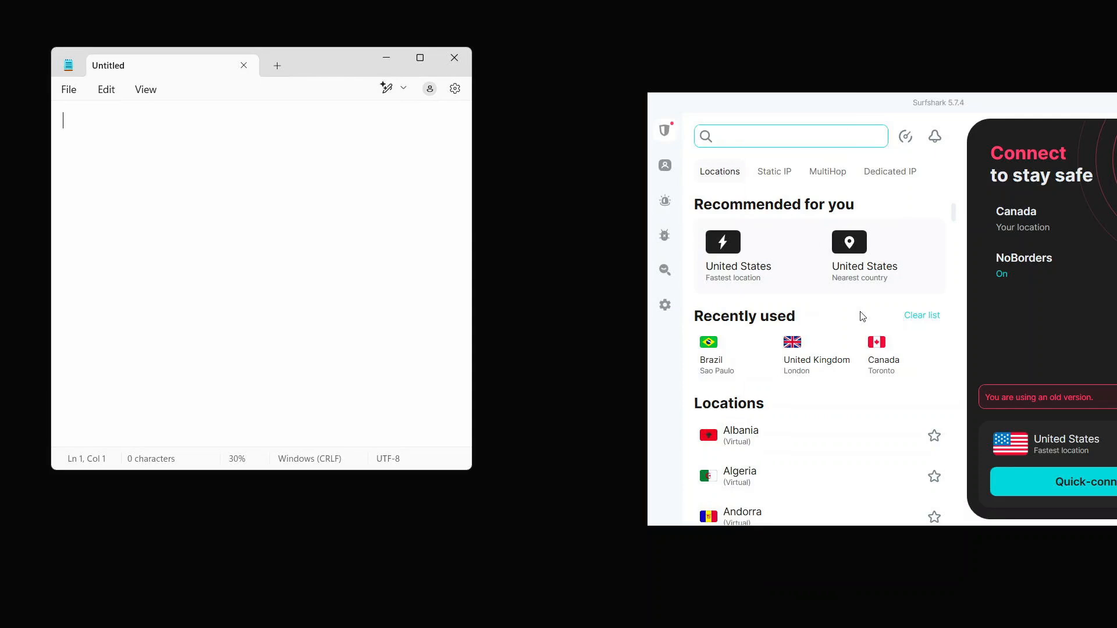
- Connect the VPN through Brazil and show the VPN IP address details
{"action": "left_click", "coordinate": [744, 352]}
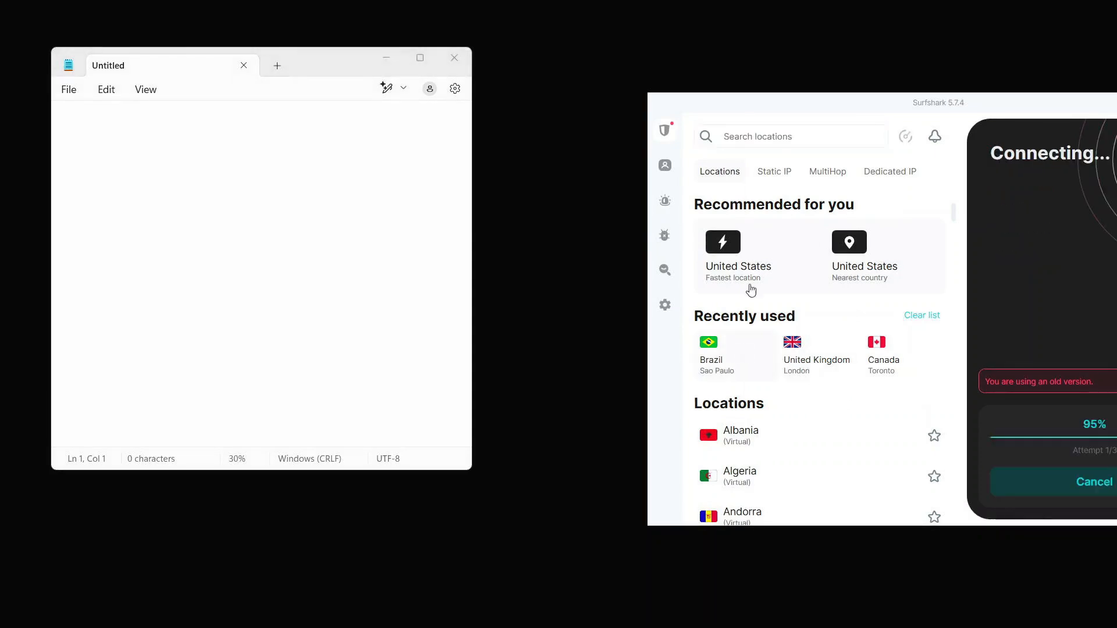
{"action": "left_click_drag", "start_coordinate": [874, 107], "coordinate": [723, 65]}
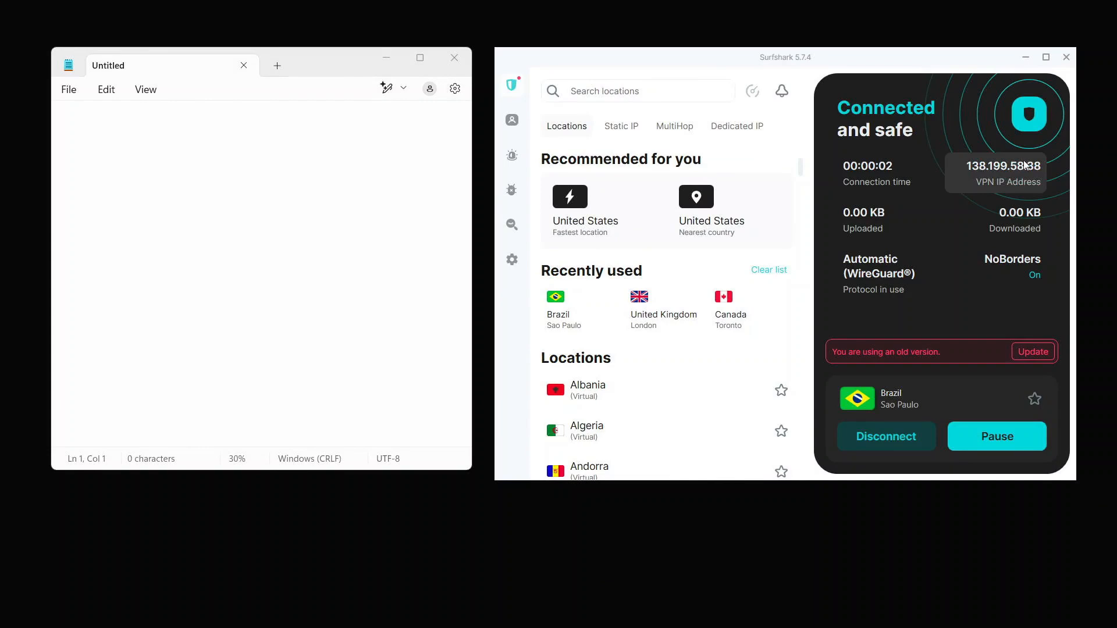
{"action": "left_click", "coordinate": [1025, 165]}
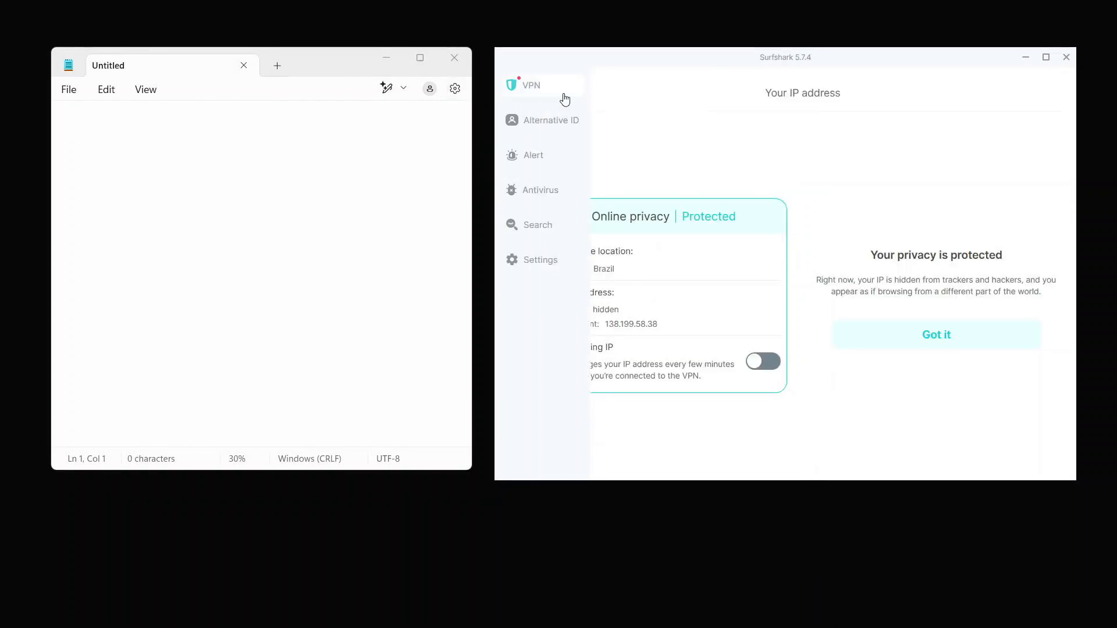
- Write '138.199.58.38 brazil' on the first line in Notepad
{"action": "left_click", "coordinate": [575, 94]}
{"action": "left_click", "coordinate": [129, 142]}
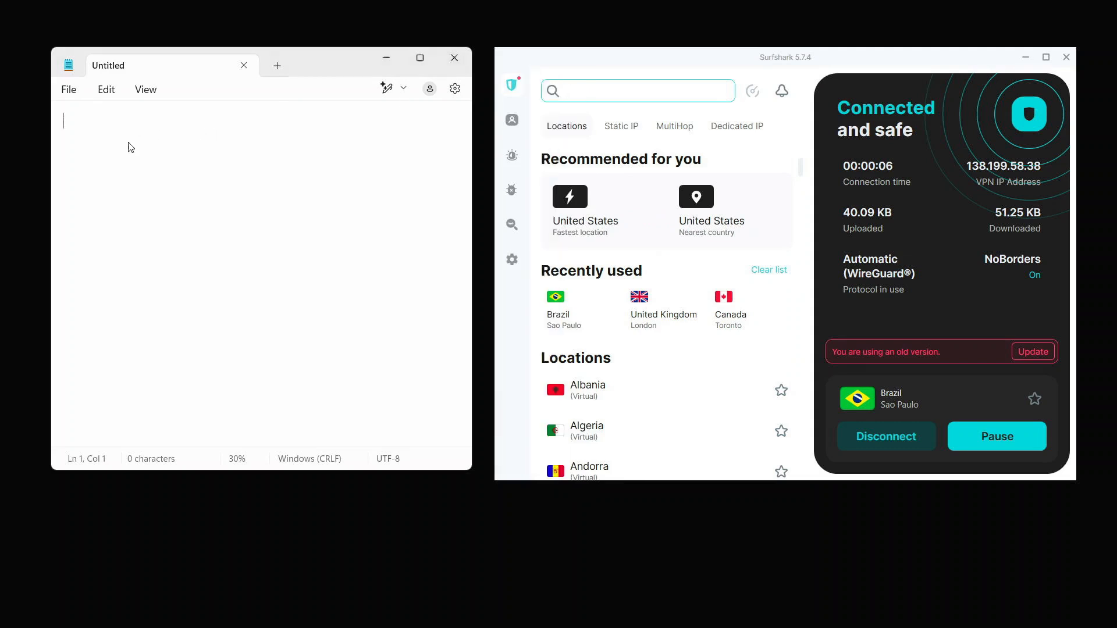
{"action": "type", "text": "13"}
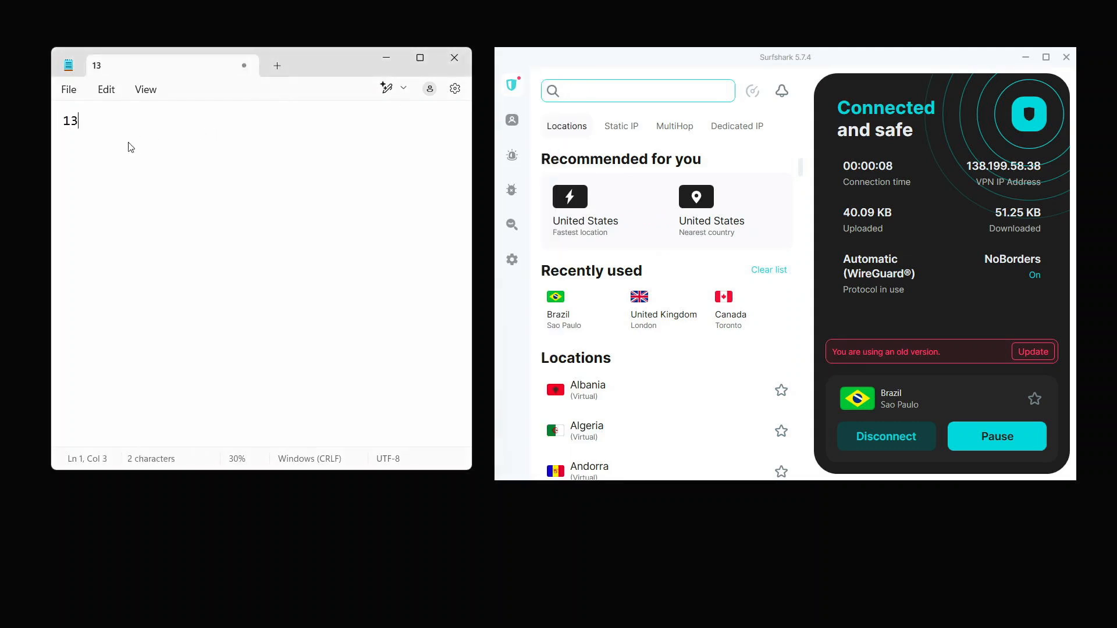
{"action": "type", "text": "8."}
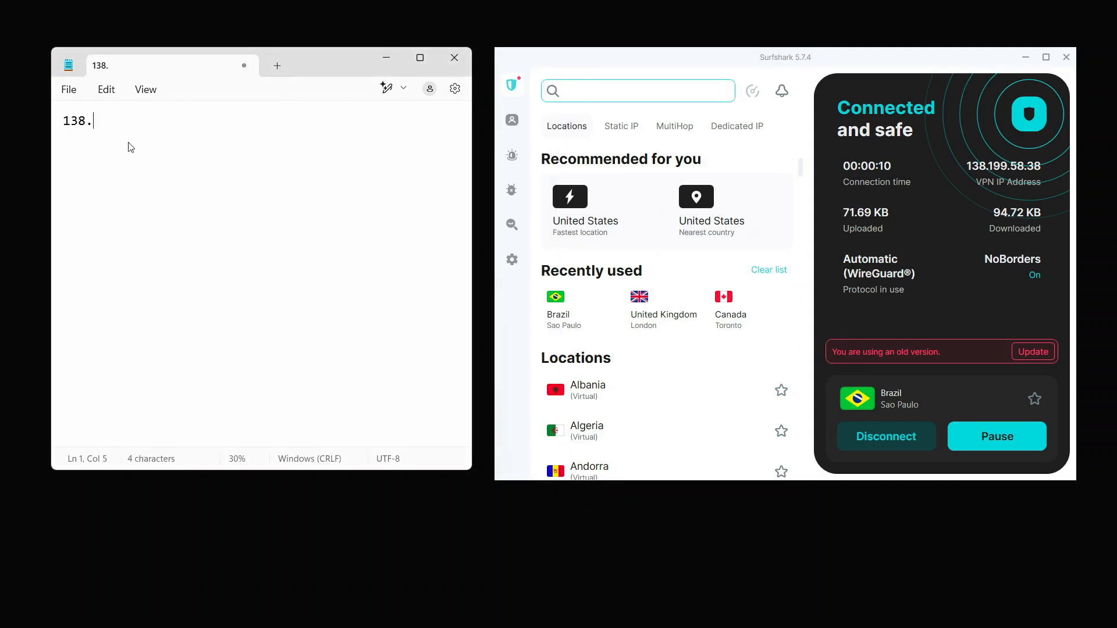
{"action": "type", "text": "199.58"}
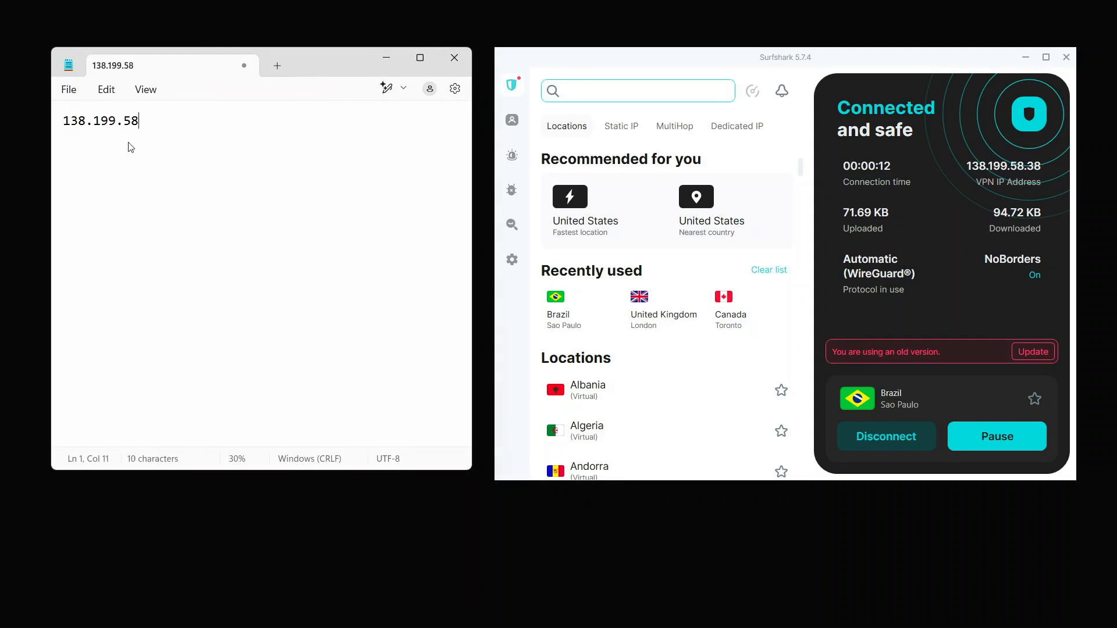
{"action": "type", "text": ".38 "}
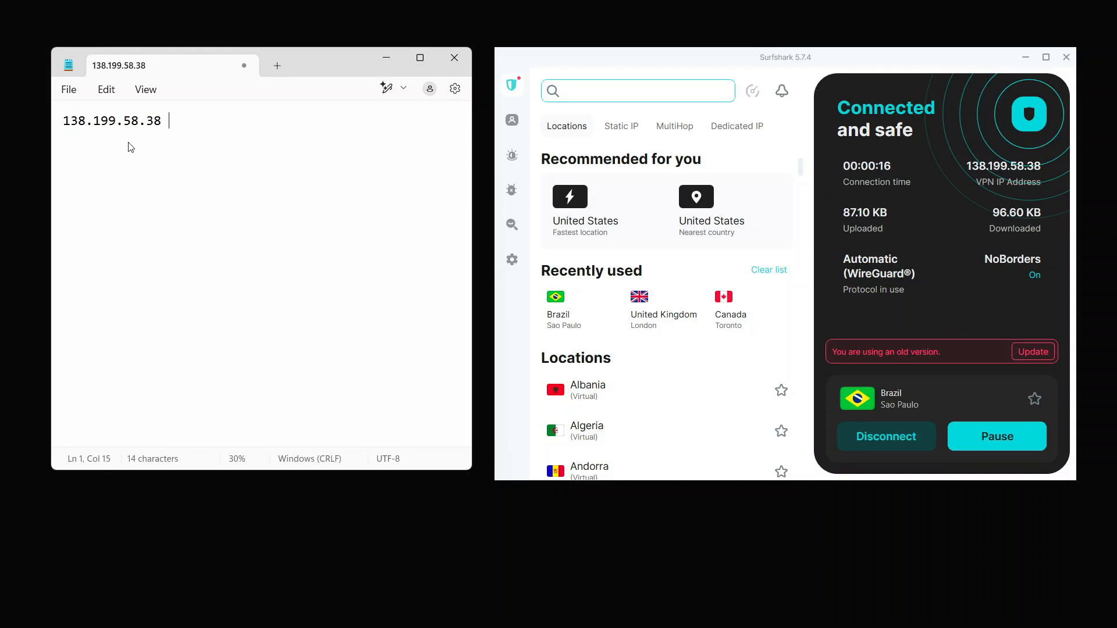
{"action": "type", "text": "brazil"}
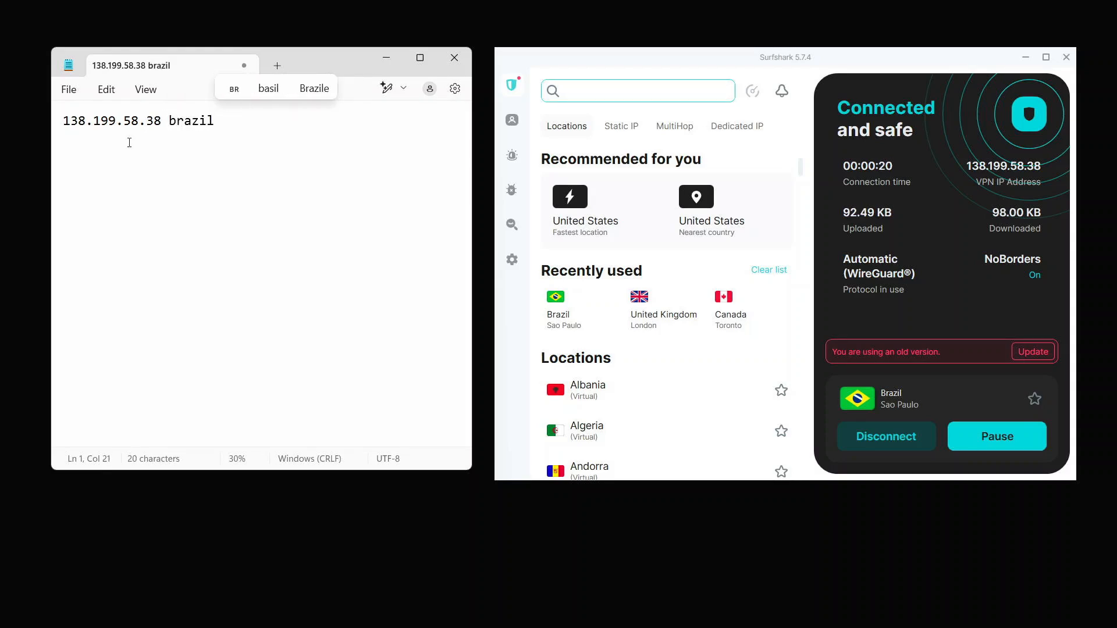
{"action": "key", "text": "Return"}
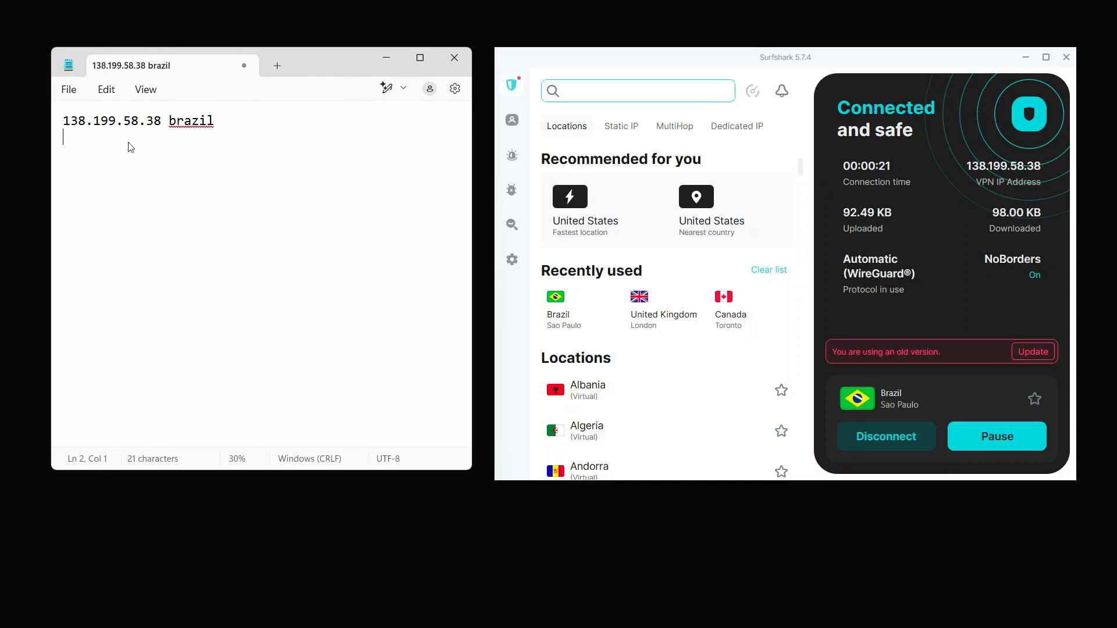
- Switch the VPN to United Kingdom and record '149.50.209.50 UK' on line 2
{"action": "left_click", "coordinate": [647, 321]}
{"action": "left_click", "coordinate": [756, 304]}
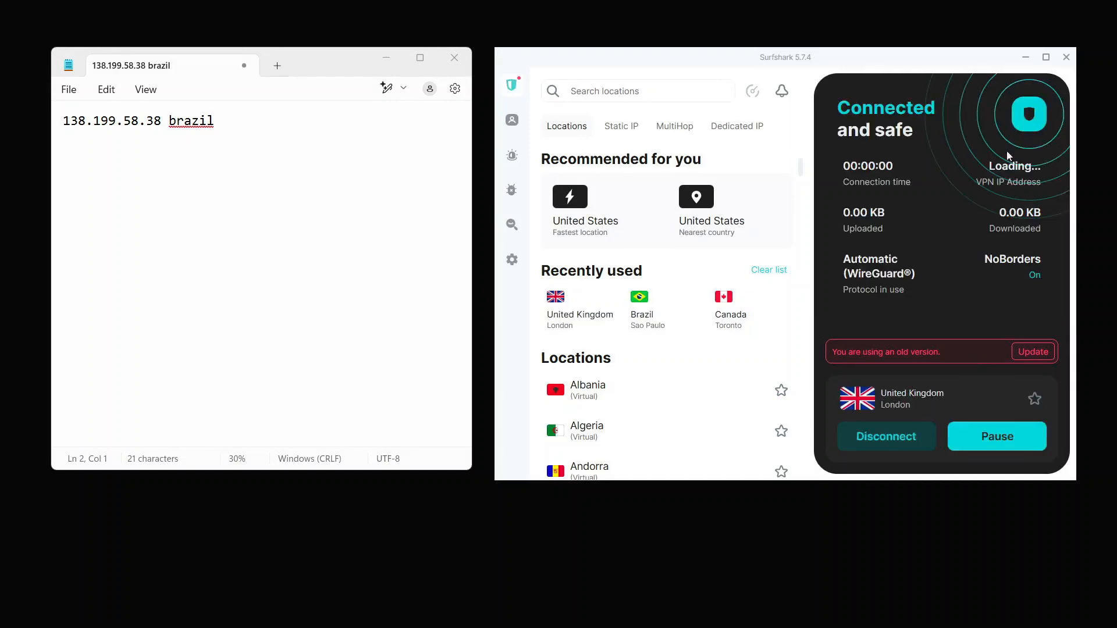
{"action": "left_click", "coordinate": [91, 154]}
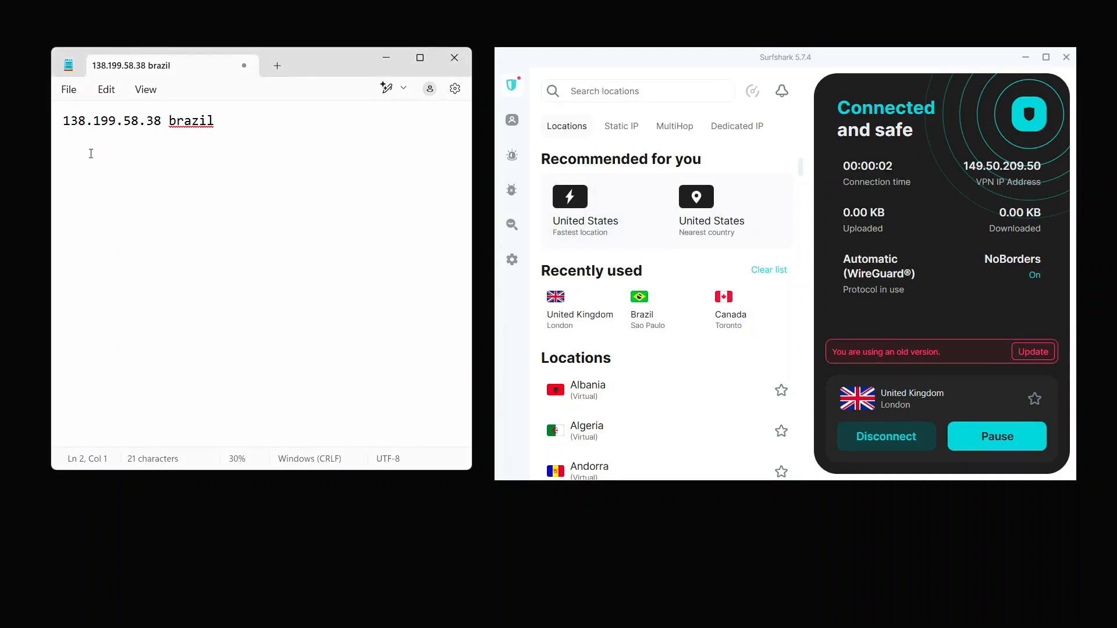
{"action": "type", "text": "149.50."}
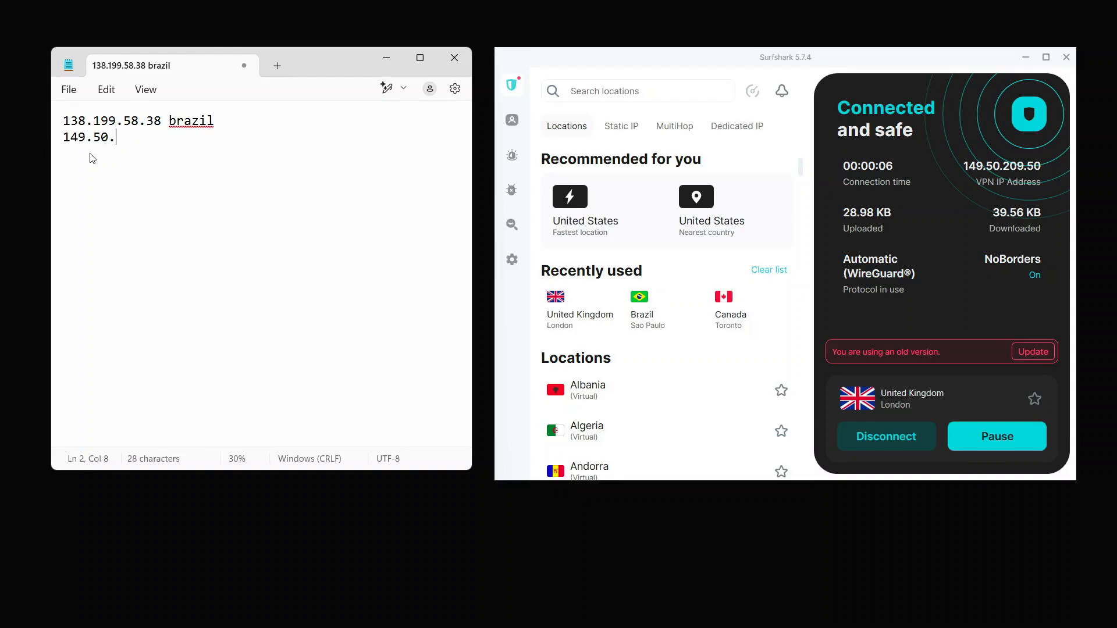
{"action": "type", "text": "209.50 UK"}
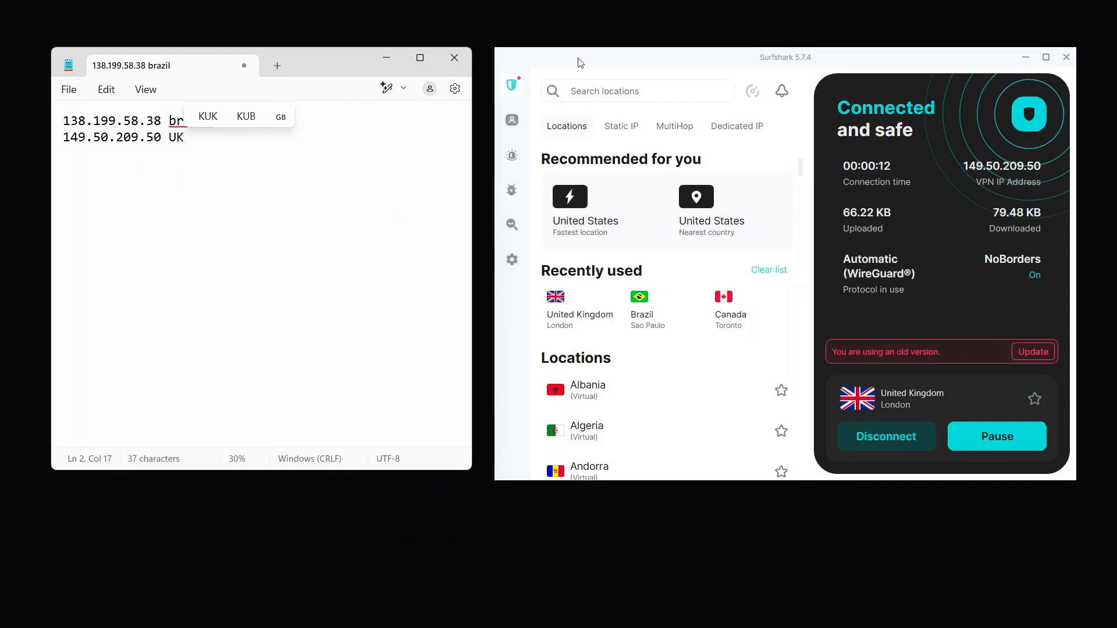
{"action": "left_click_drag", "start_coordinate": [580, 62], "coordinate": [590, 60]}
{"action": "left_click", "coordinate": [314, 64]}
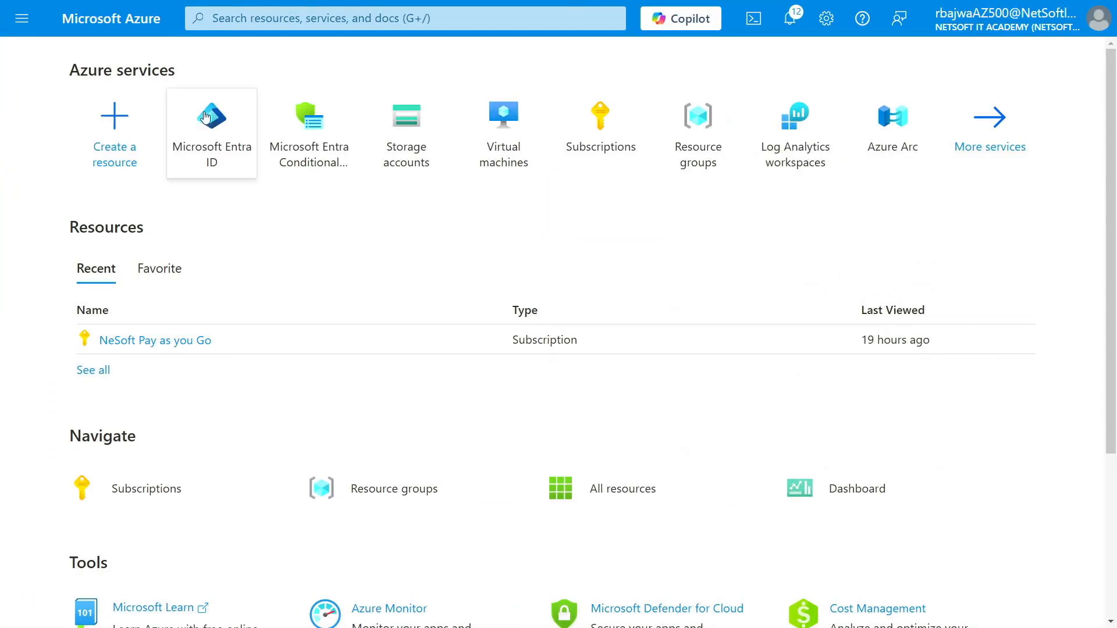
- Go to Microsoft Entra ID > Security > Conditional Access > Named locations
{"action": "left_click", "coordinate": [206, 119]}
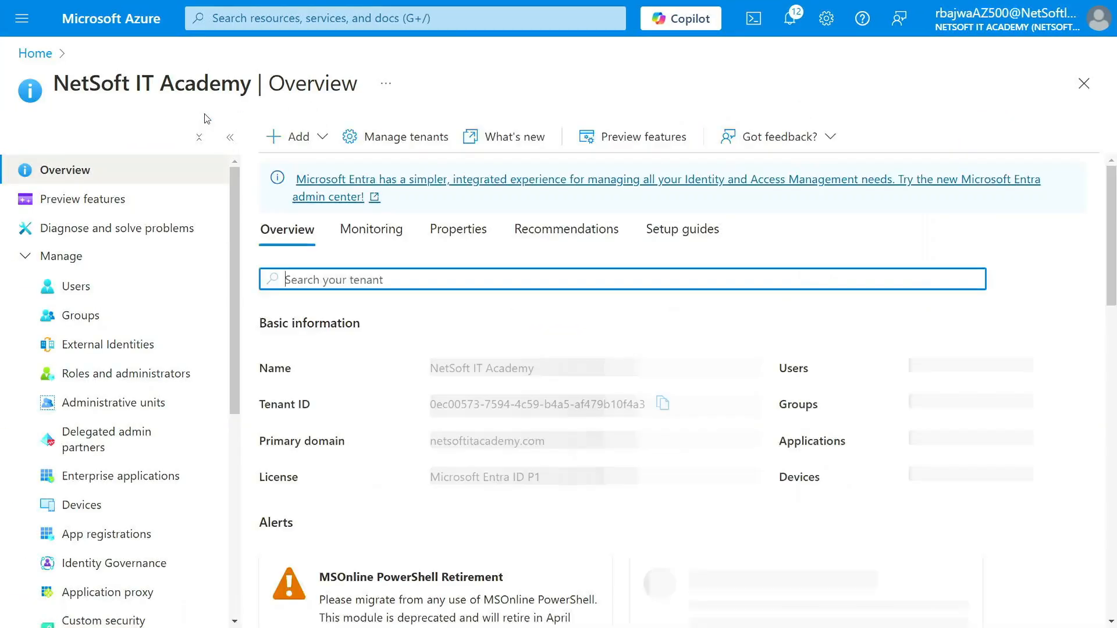
{"action": "scroll", "coordinate": [117, 314], "scroll_direction": "down", "scroll_amount": 6}
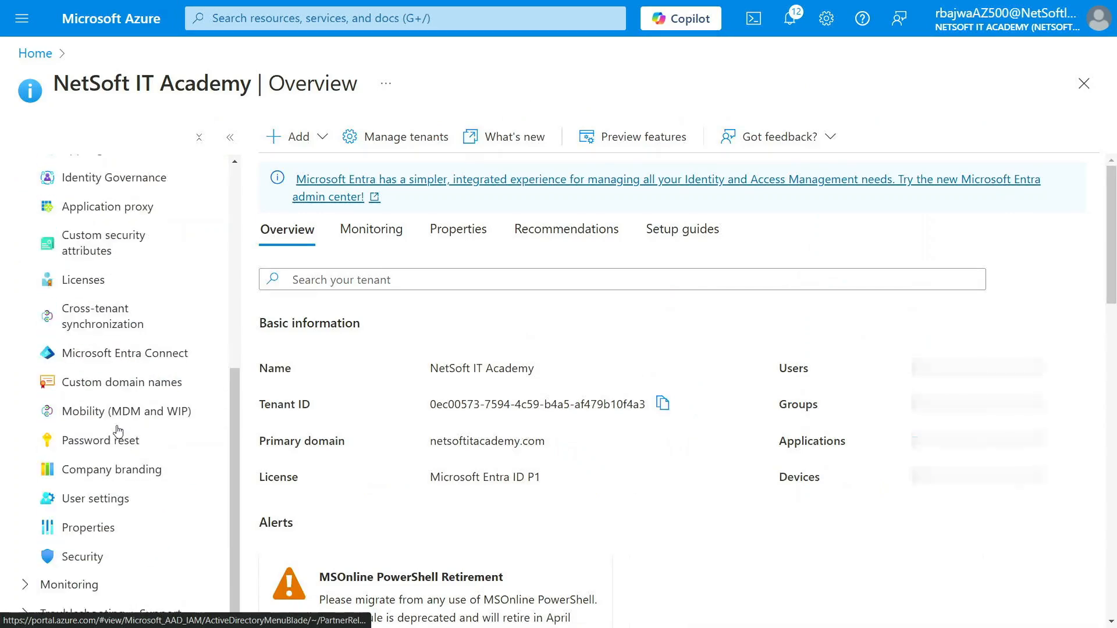
{"action": "left_click", "coordinate": [98, 557]}
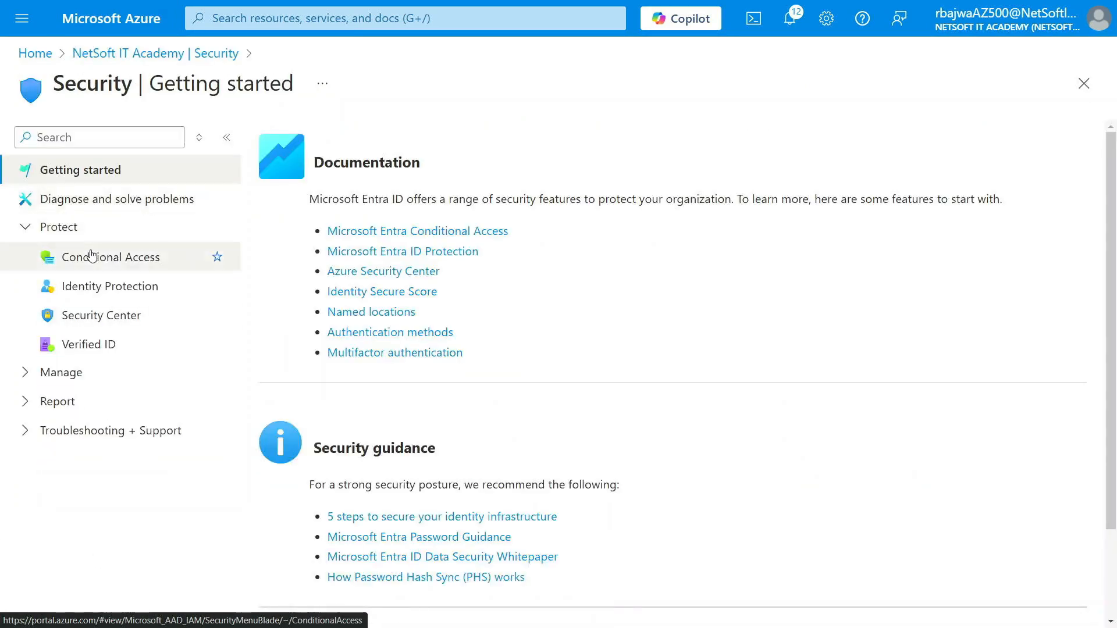
{"action": "left_click", "coordinate": [90, 257]}
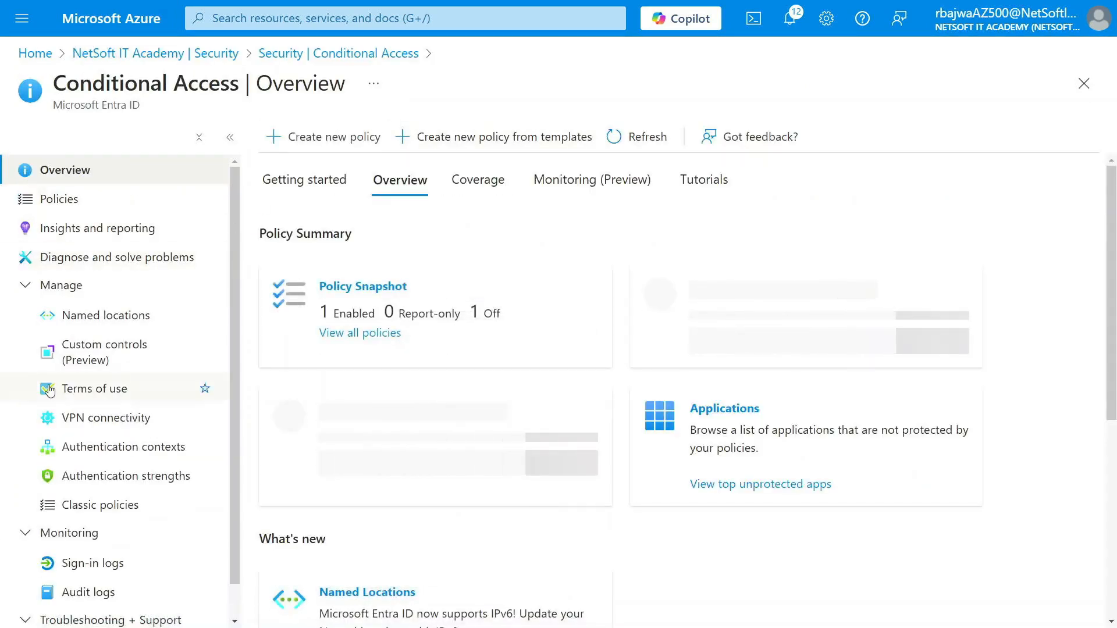
{"action": "left_click", "coordinate": [102, 322]}
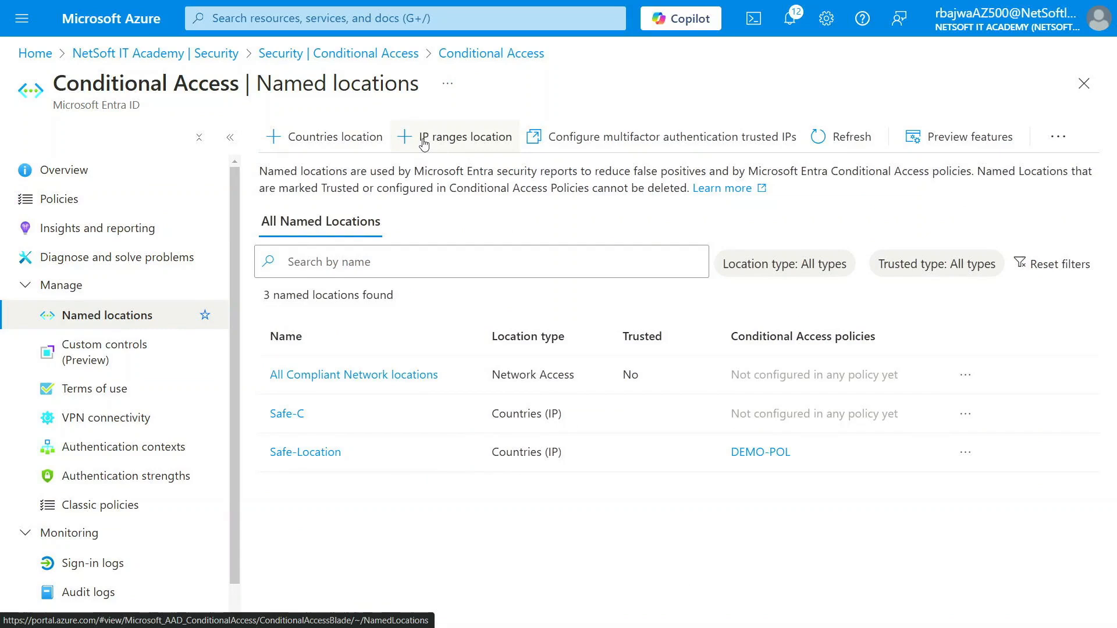
- Start a new IP-ranges named location and name it Safe-IP
{"action": "left_click", "coordinate": [459, 140]}
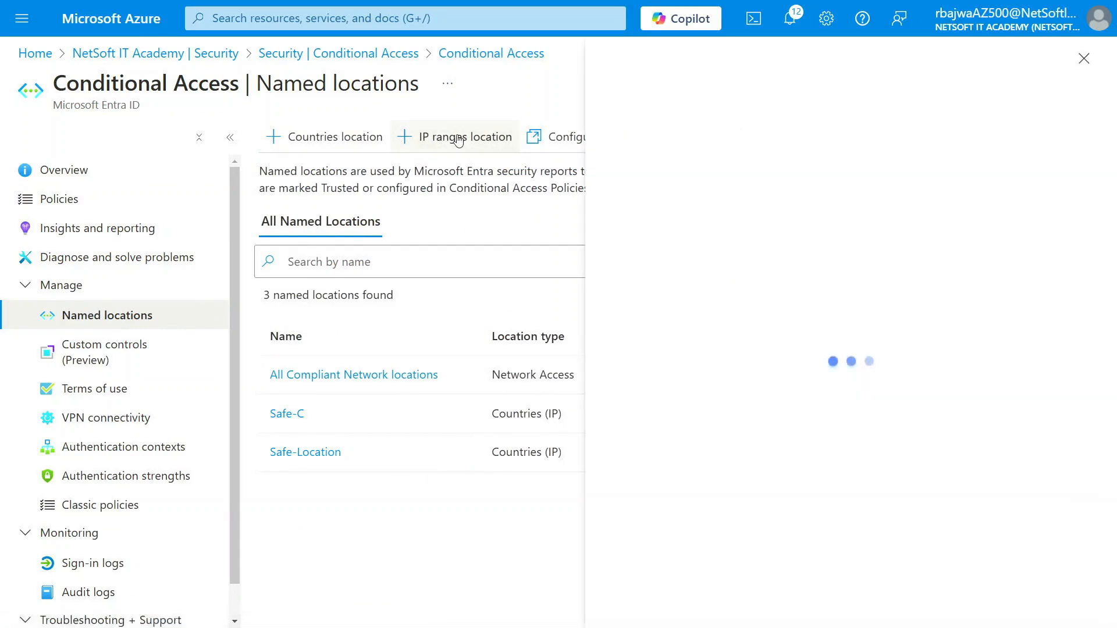
{"action": "left_click", "coordinate": [636, 215]}
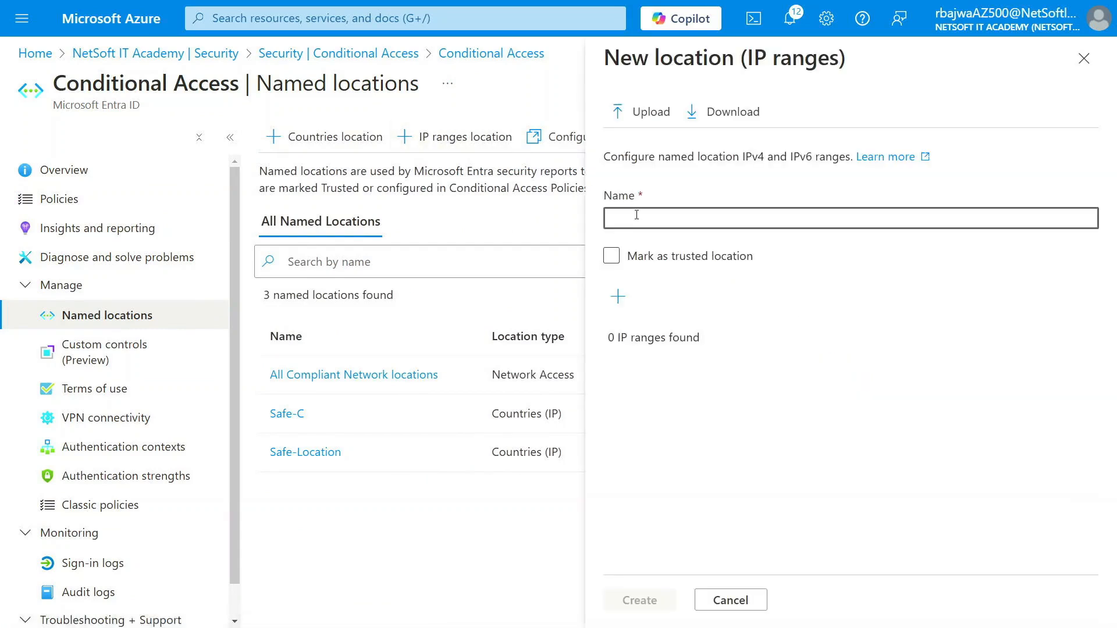
{"action": "type", "text": "SA"}
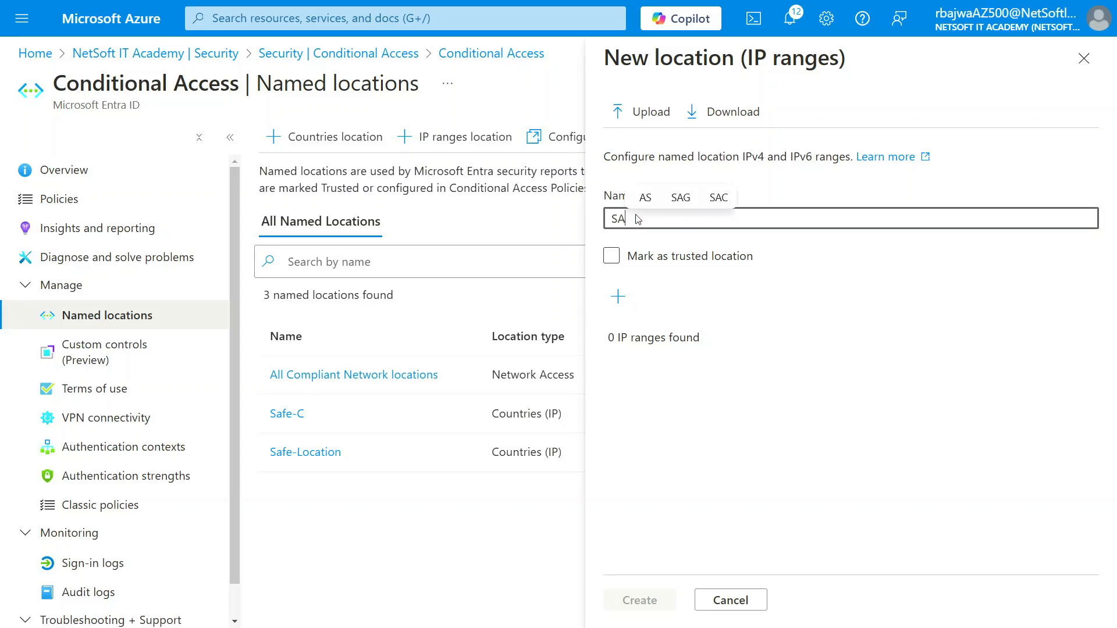
{"action": "key", "text": "BackSpace"}
{"action": "type", "text": "afe"}
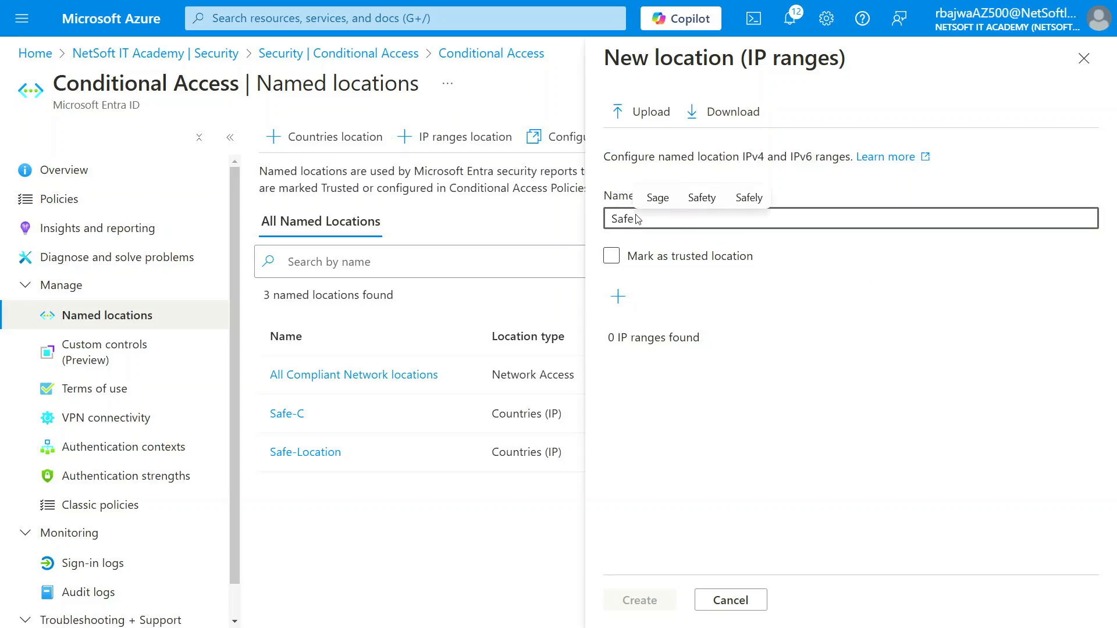
{"action": "type", "text": "-IP"}
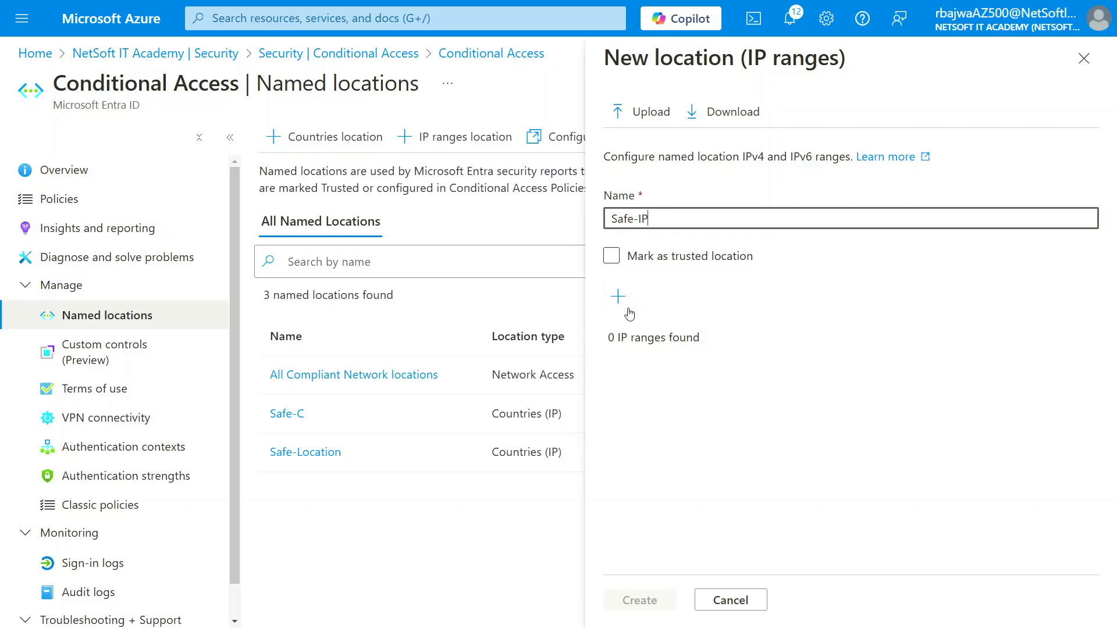
- Add the Brazil VPN range 138.199.58.38/32 to the location
{"action": "left_click", "coordinate": [617, 297]}
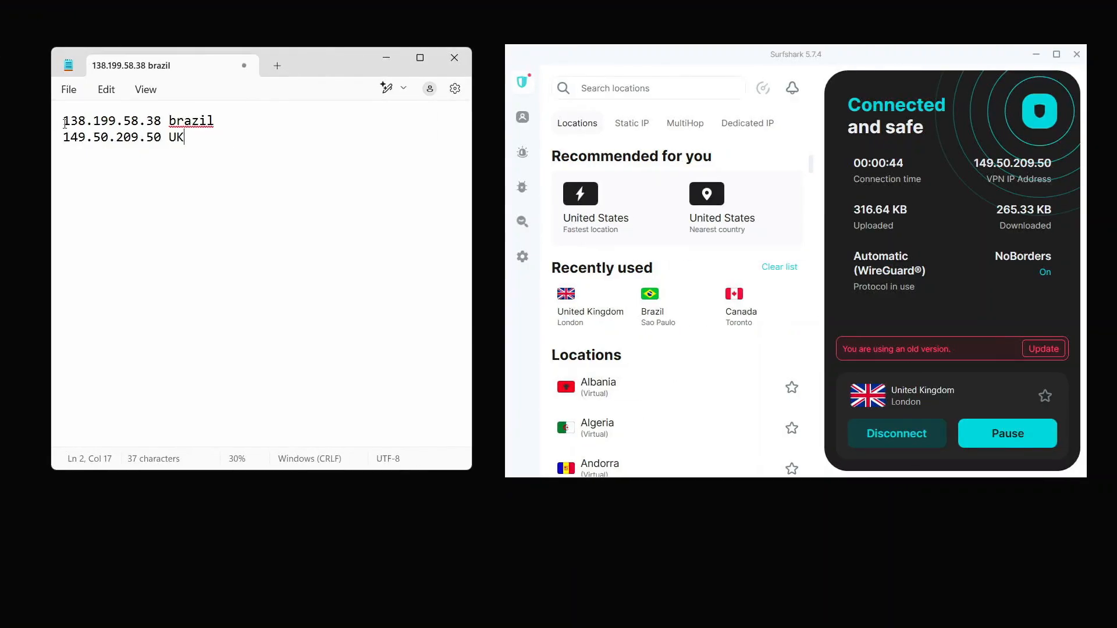
{"action": "left_click_drag", "start_coordinate": [64, 123], "coordinate": [164, 120]}
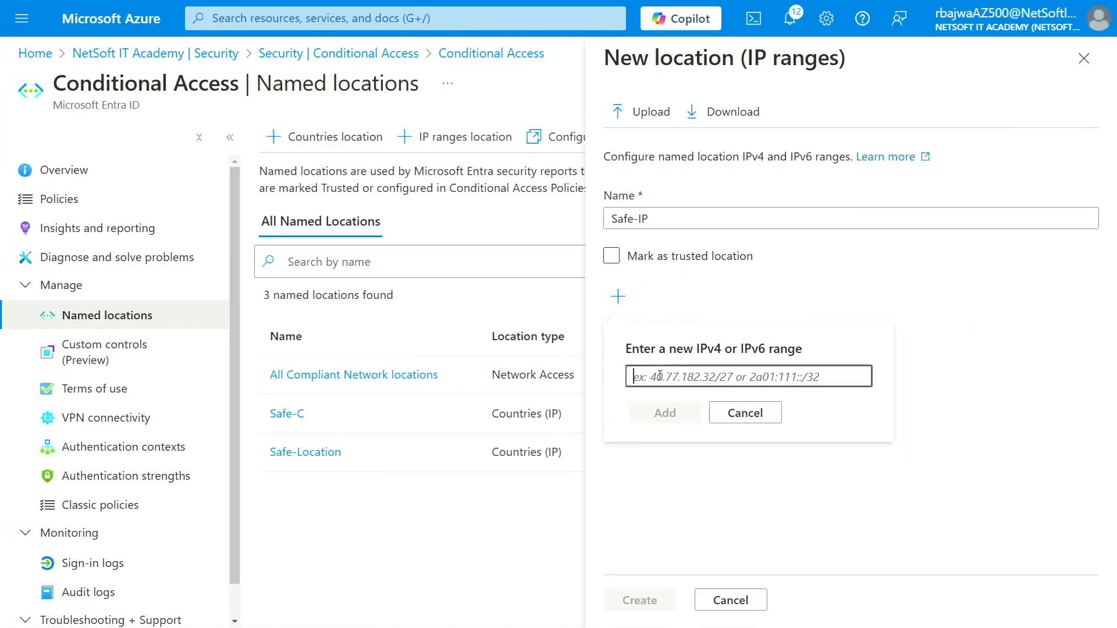
{"action": "type", "text": "138.199.58.38"}
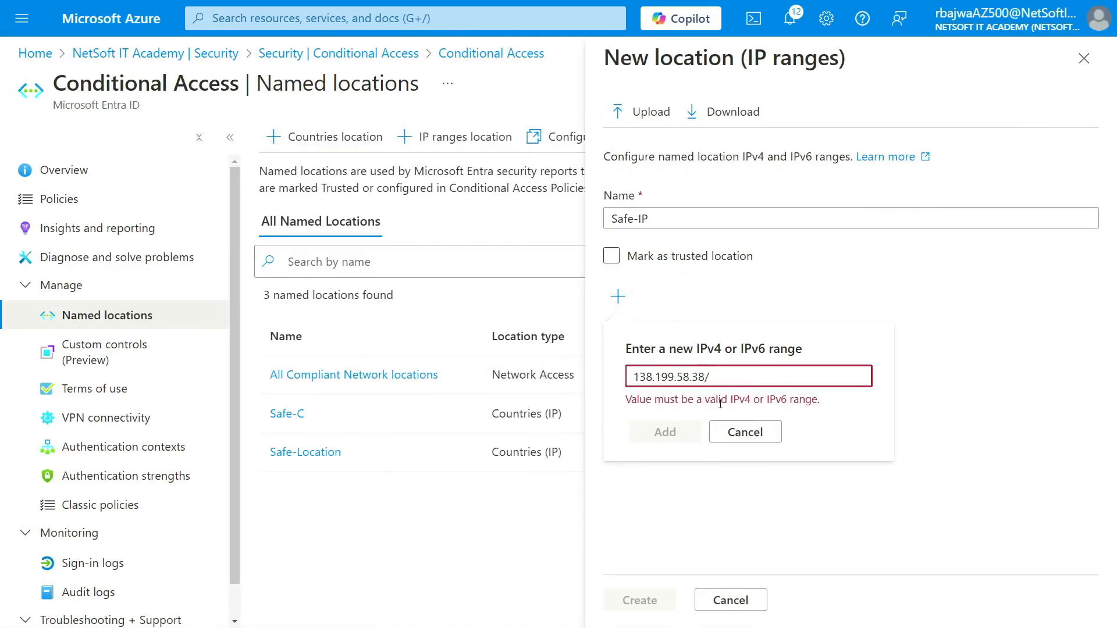
{"action": "type", "text": "/32"}
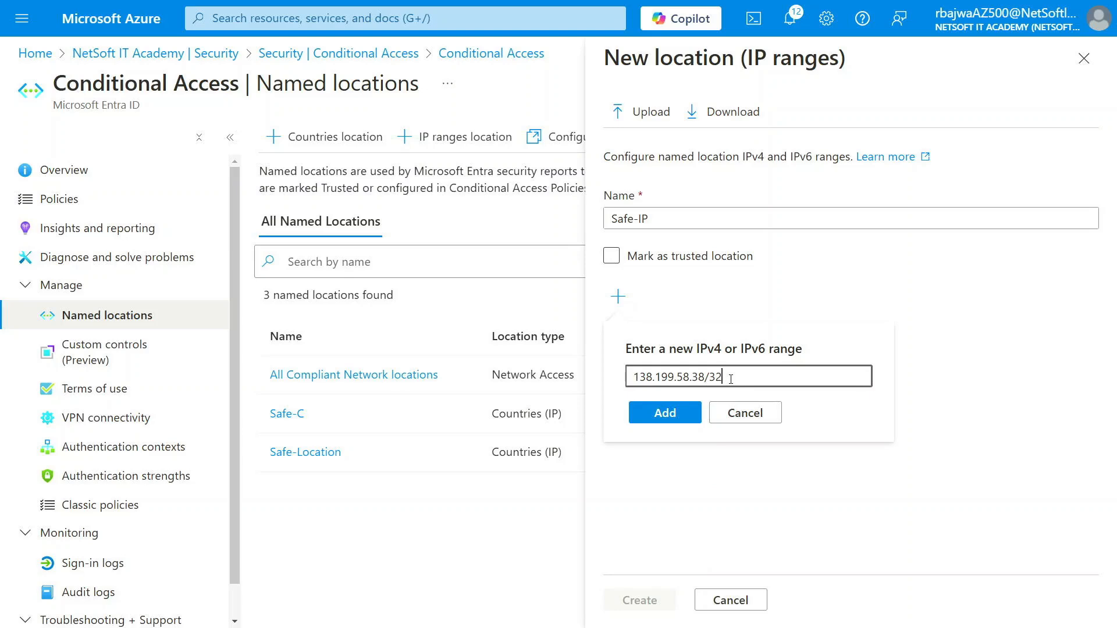
- Add ranges 138.199.58.38/32 and 149.50.209.50/32 to Safe-IP and create the location
{"action": "left_click", "coordinate": [687, 412]}
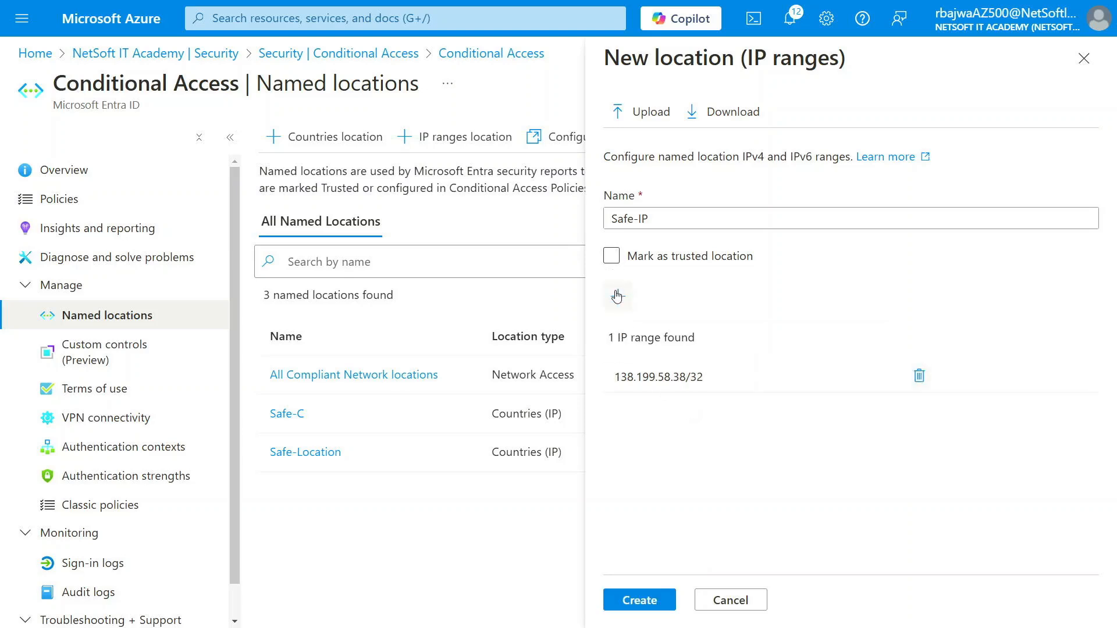
{"action": "left_click", "coordinate": [618, 296]}
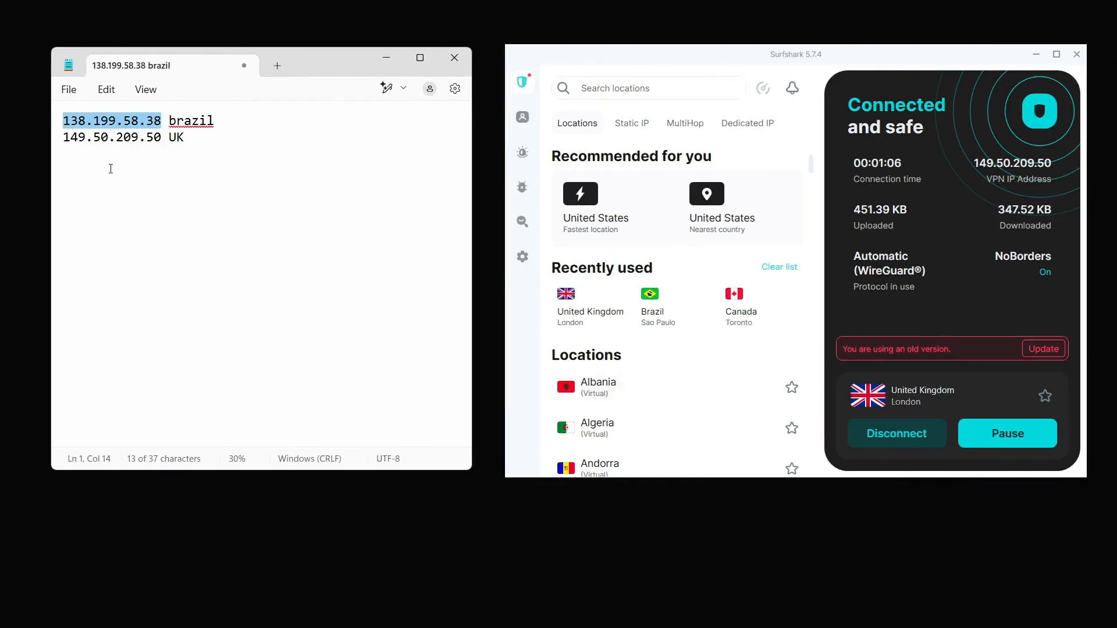
{"action": "left_click_drag", "start_coordinate": [64, 137], "coordinate": [162, 148]}
{"action": "key", "text": "ctrl+c"}
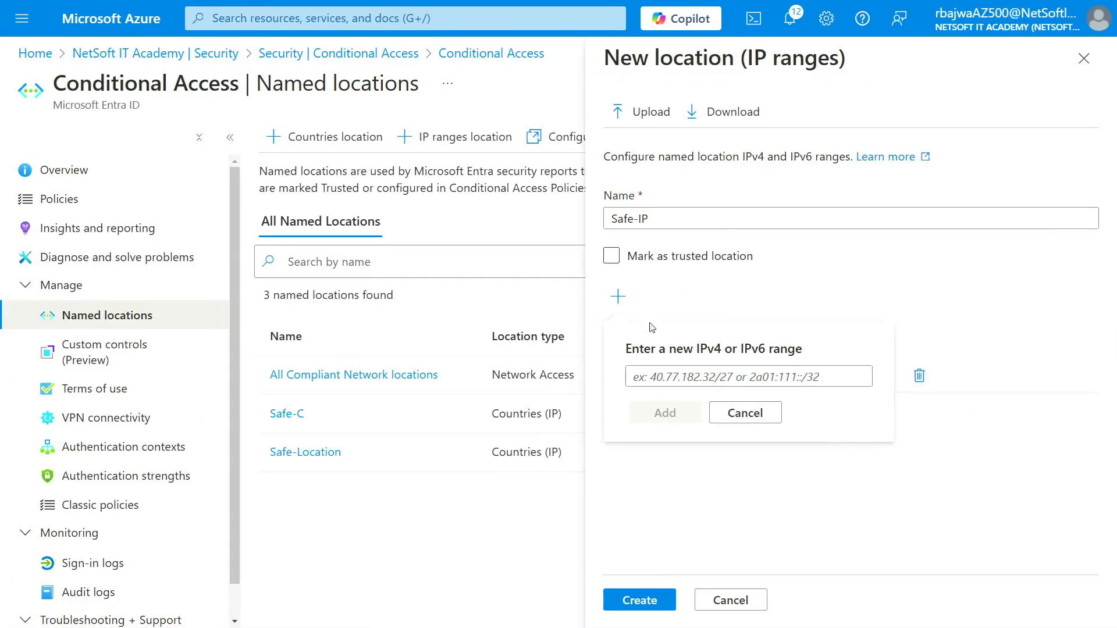
{"action": "left_click", "coordinate": [657, 377]}
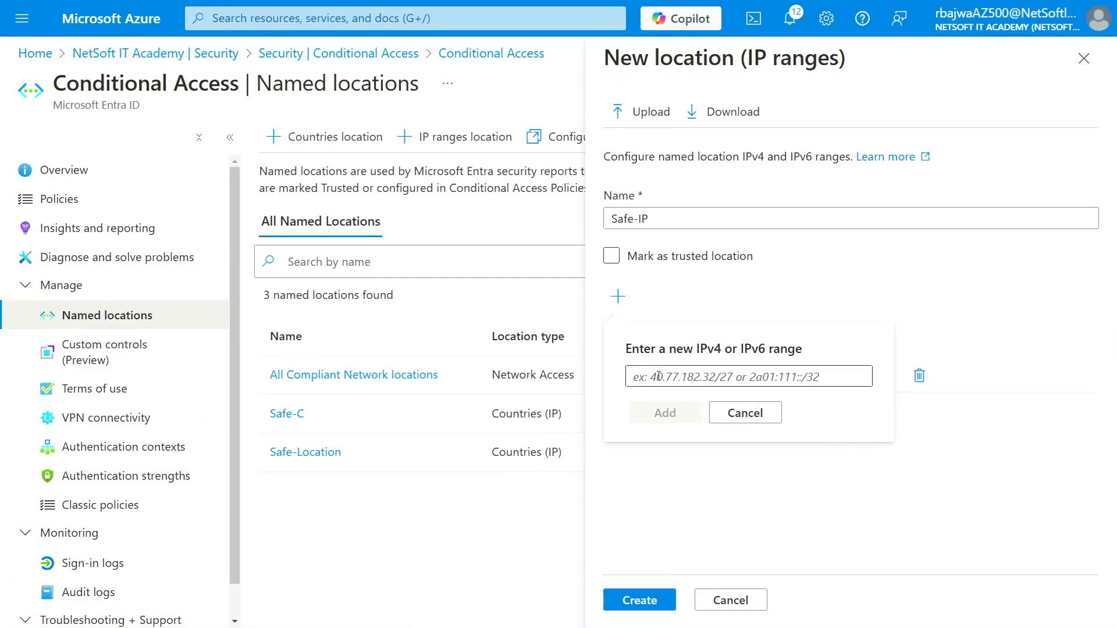
{"action": "key", "text": "ctrl+v"}
{"action": "type", "text": "/"}
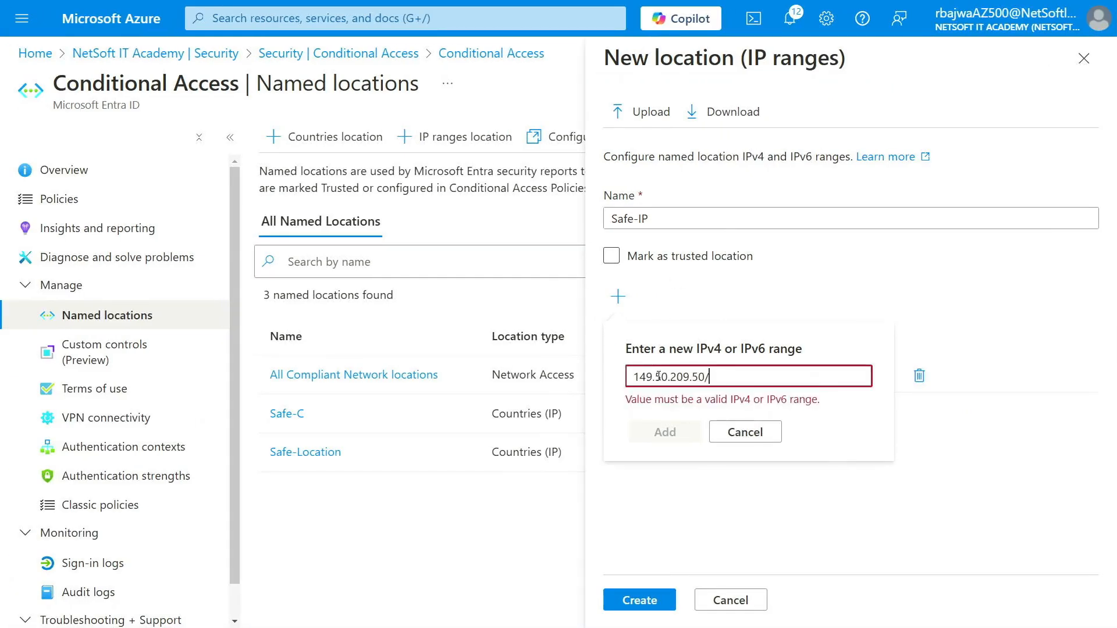
{"action": "type", "text": "32"}
{"action": "left_click", "coordinate": [652, 430]}
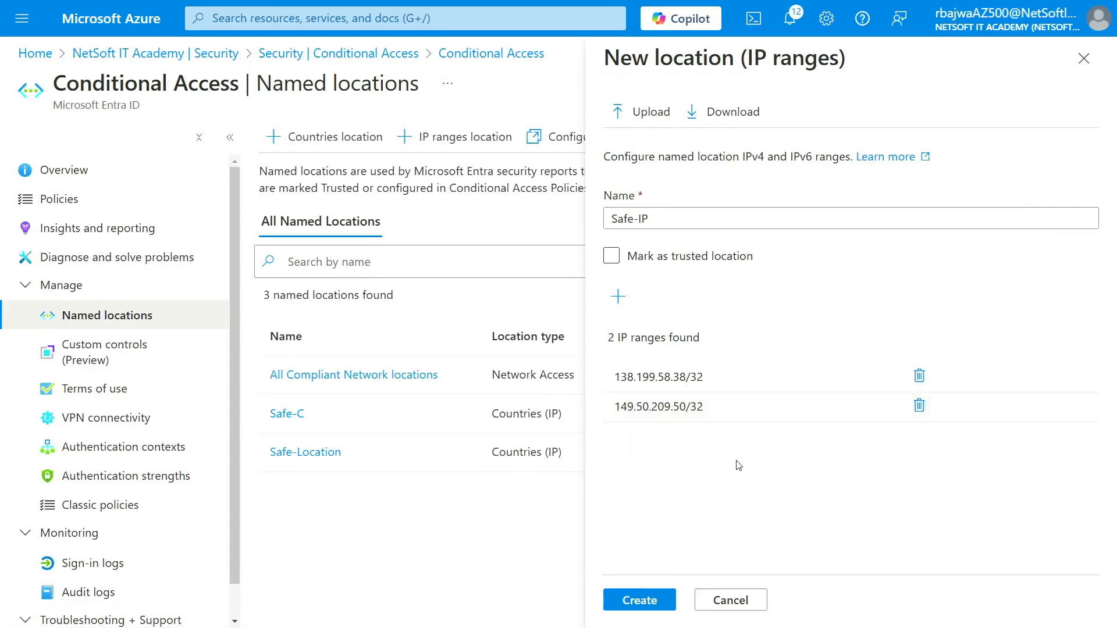
{"action": "left_click", "coordinate": [650, 605]}
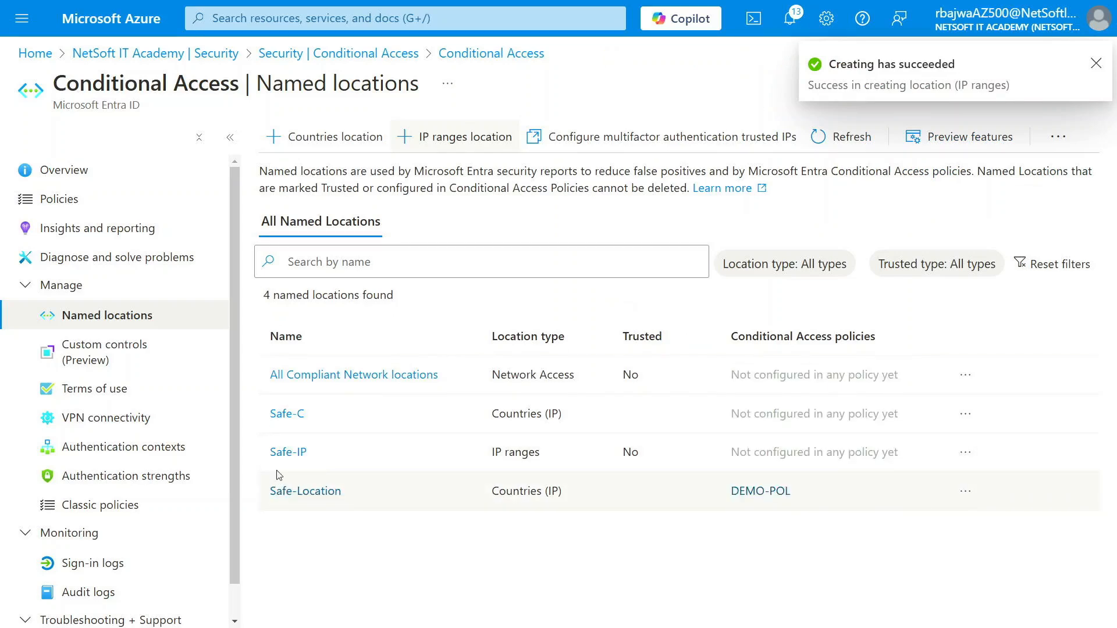
- Permanently delete DEMO-POL, leaving only the Conditional Access for Remote Help policy
{"action": "left_click", "coordinate": [74, 207]}
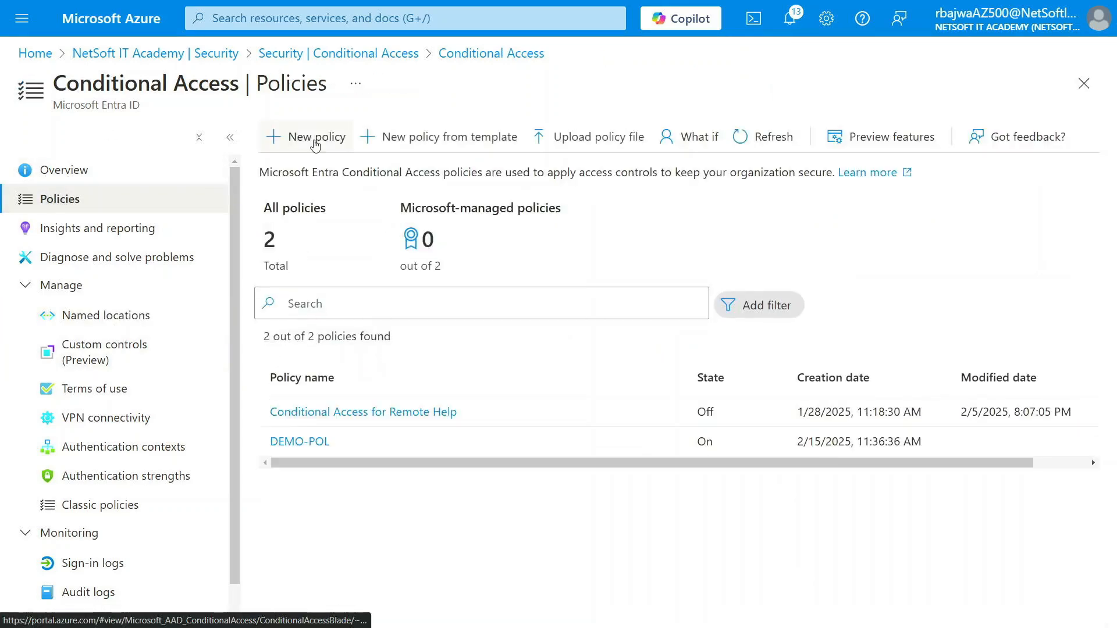
{"action": "scroll", "coordinate": [821, 451], "scroll_direction": "right", "scroll_amount": 2}
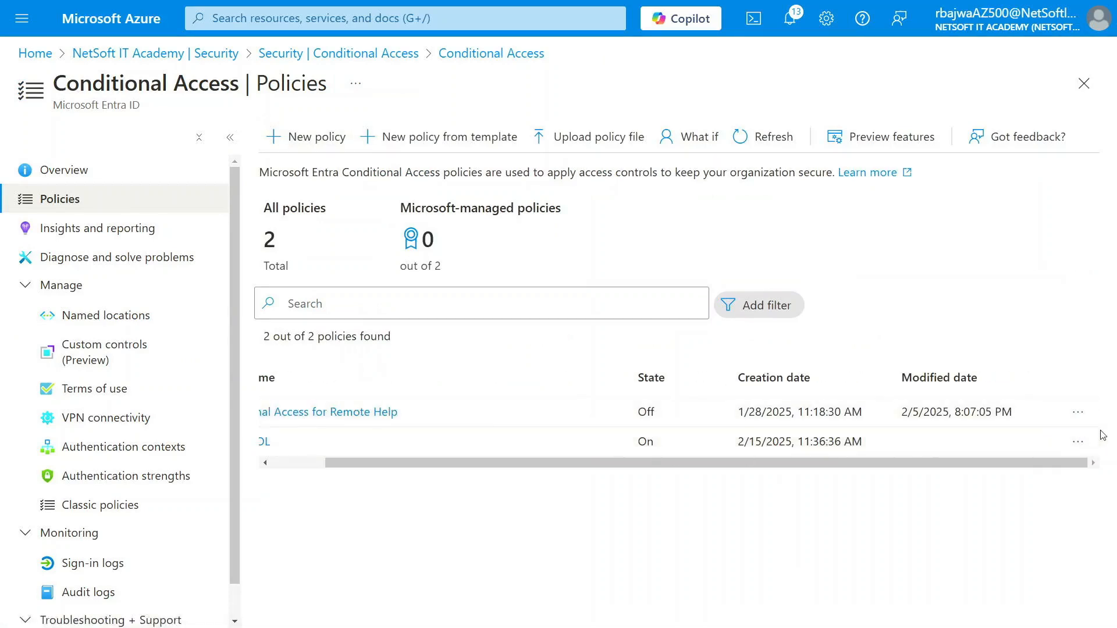
{"action": "left_click", "coordinate": [1078, 443]}
{"action": "left_click", "coordinate": [997, 467]}
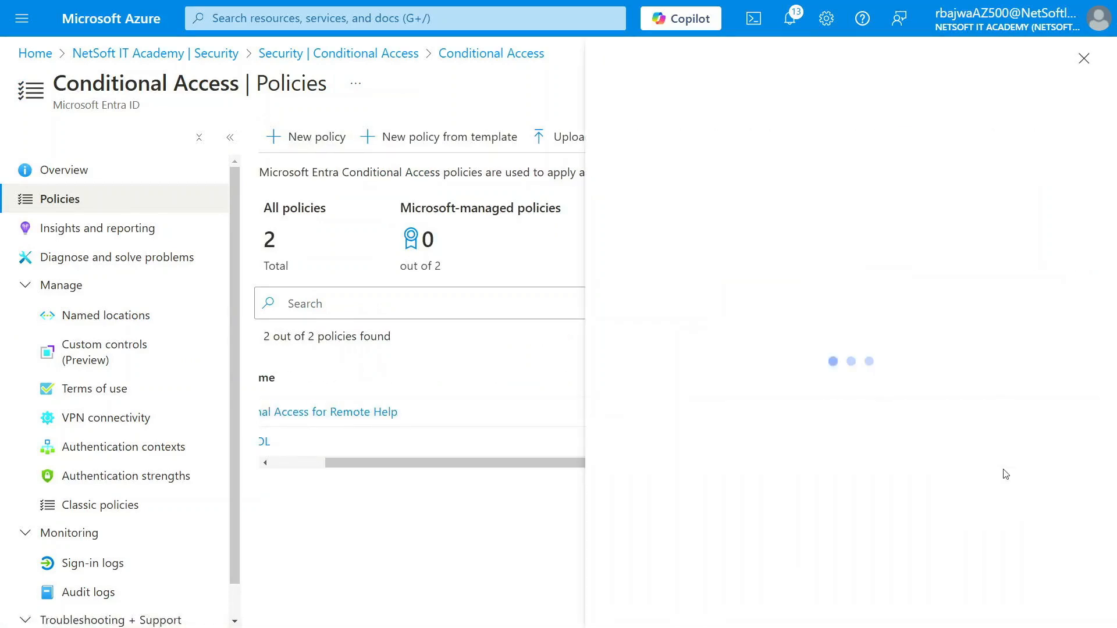
{"action": "left_click", "coordinate": [651, 601]}
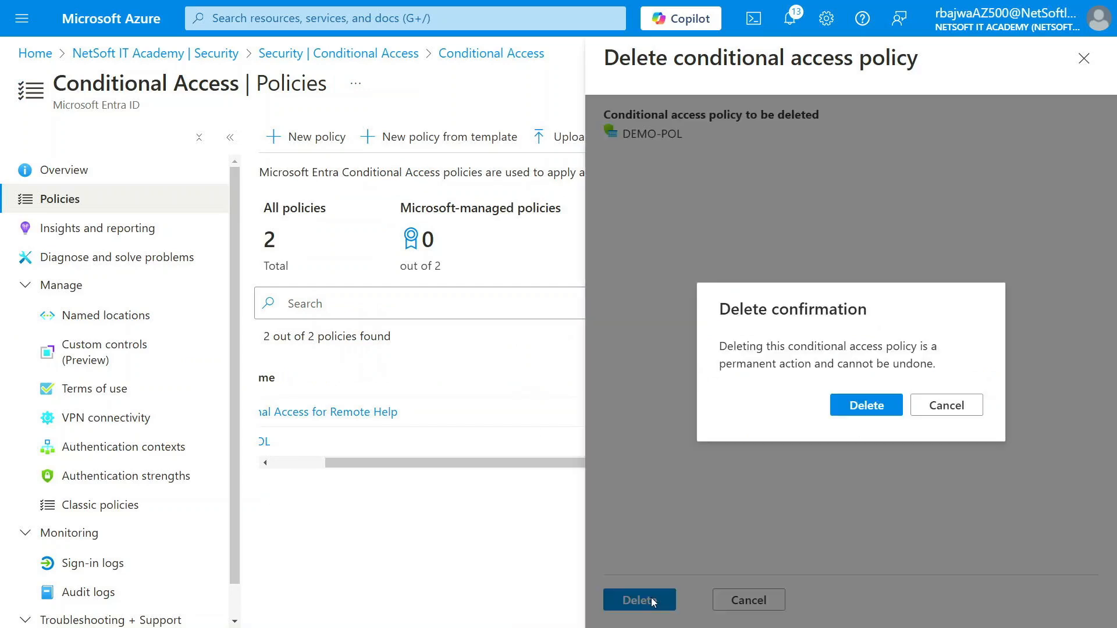
{"action": "left_click", "coordinate": [844, 410]}
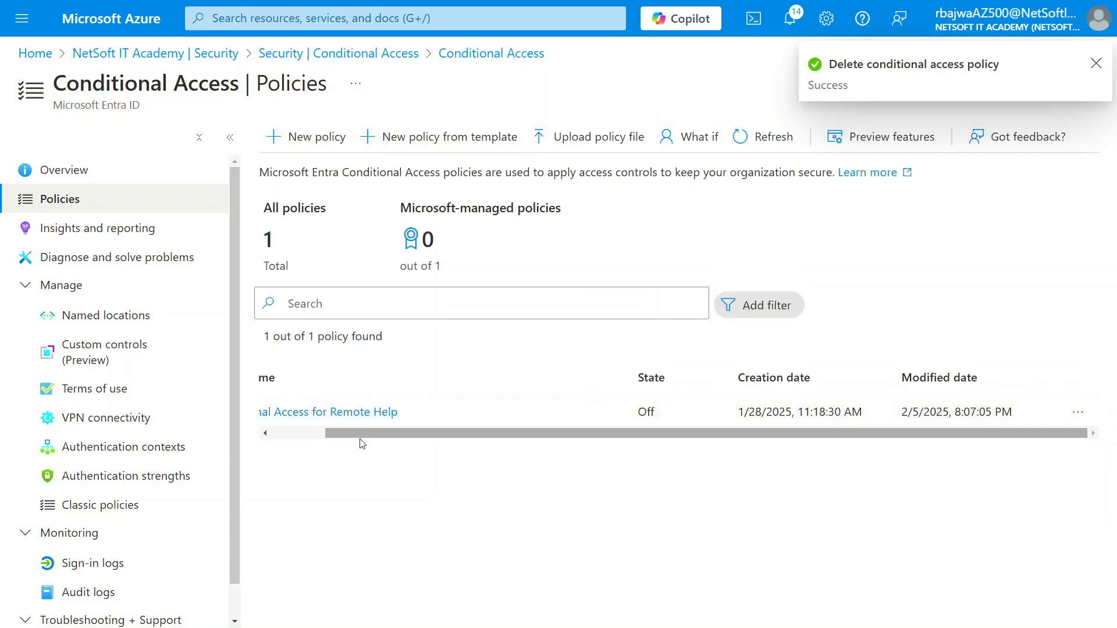
- Start a new policy named DEMO-POL and include the DEMOG1 group under Users
{"action": "left_click", "coordinate": [317, 137]}
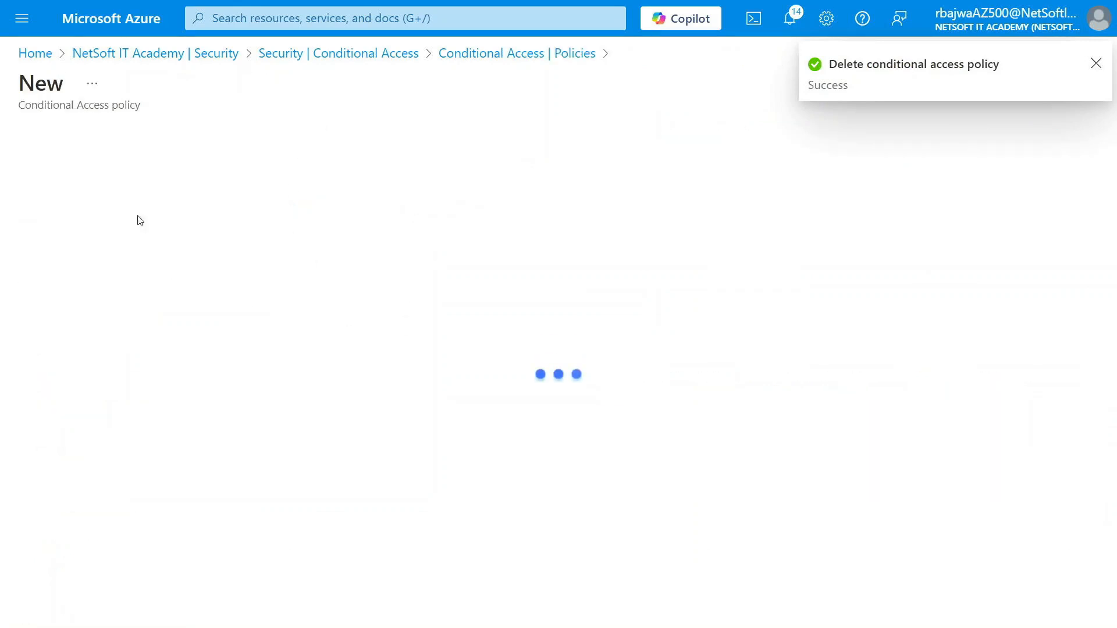
{"action": "left_click", "coordinate": [77, 249]}
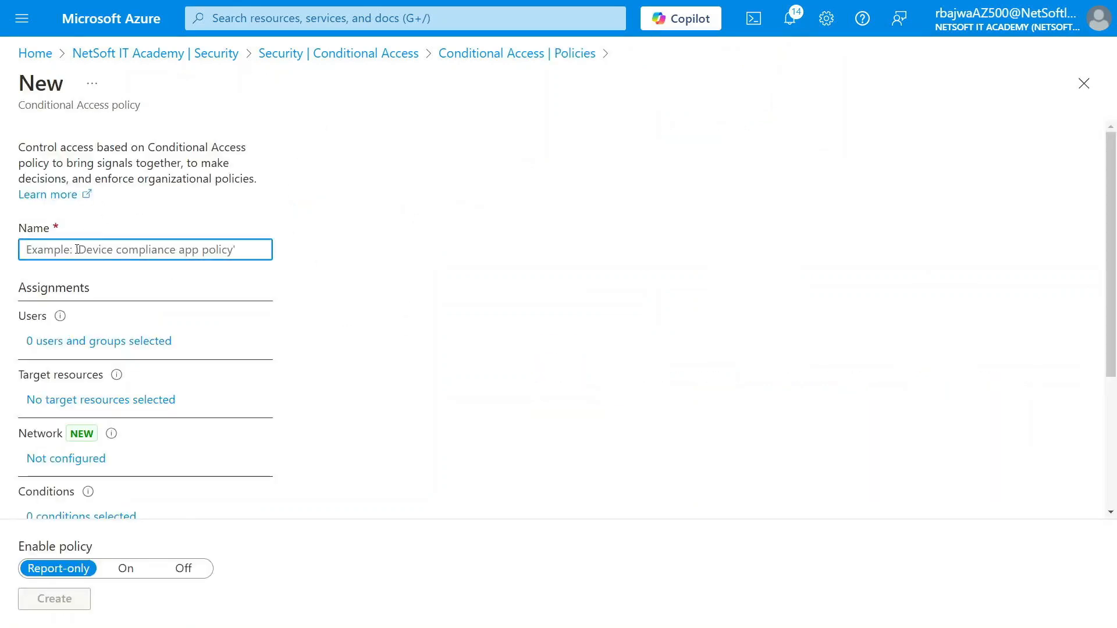
{"action": "type", "text": "DEMO+"}
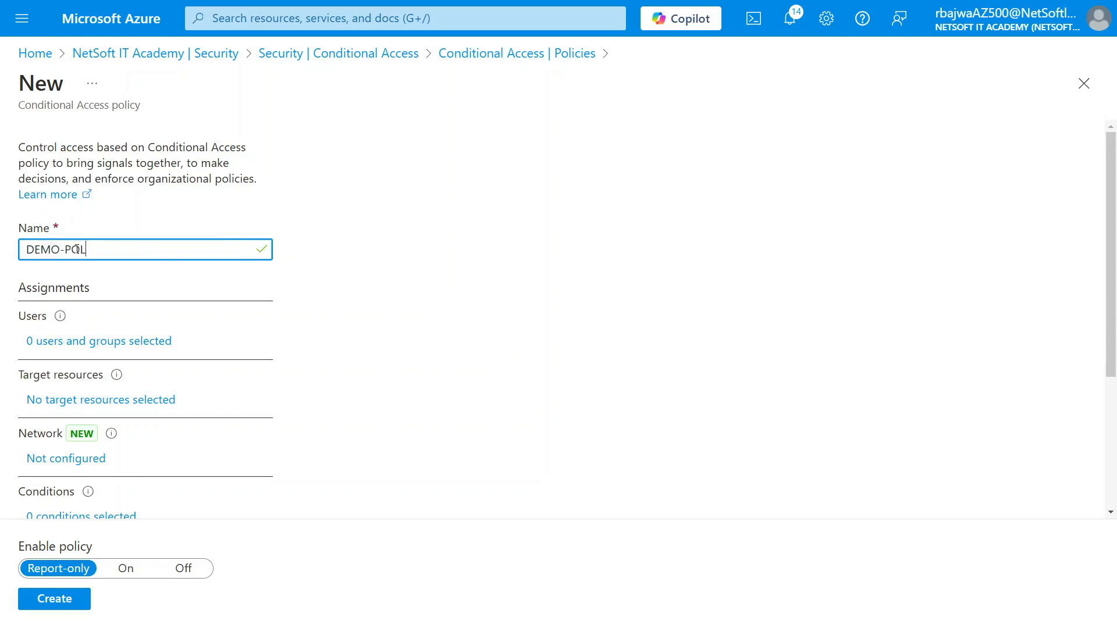
{"action": "left_click", "coordinate": [103, 343]}
{"action": "left_click", "coordinate": [327, 318]}
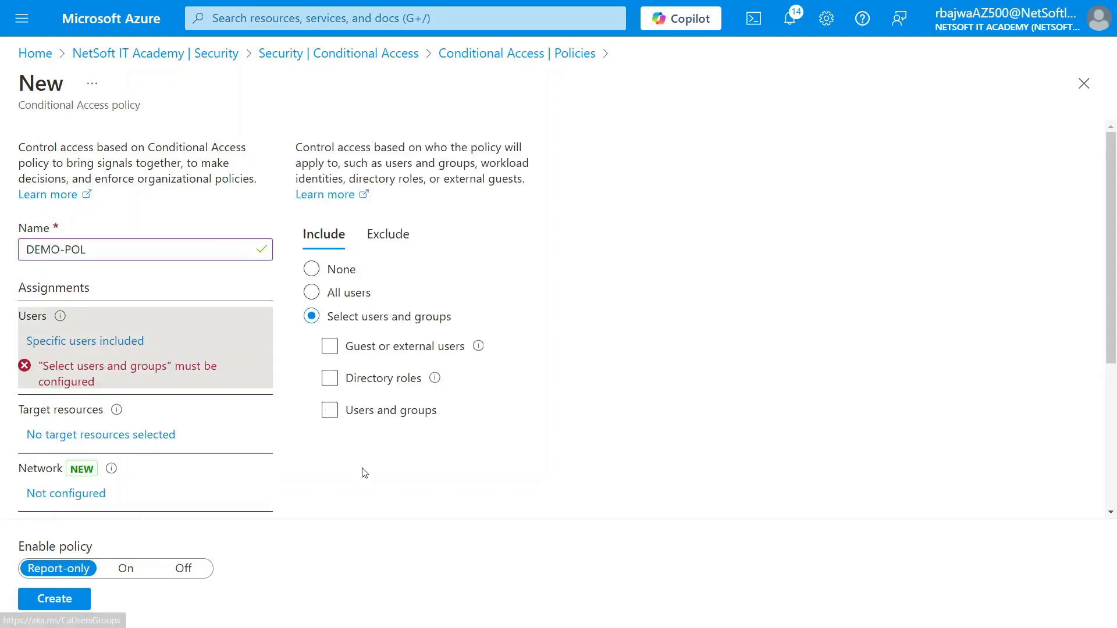
{"action": "left_click", "coordinate": [385, 415]}
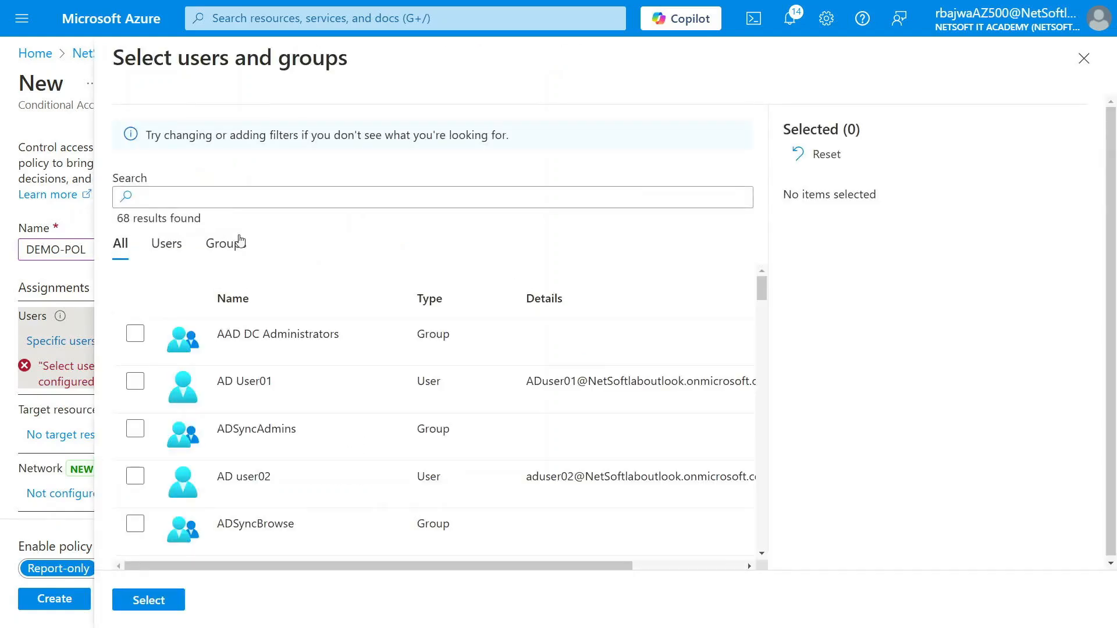
{"action": "left_click", "coordinate": [260, 198]}
{"action": "type", "text": "demo"}
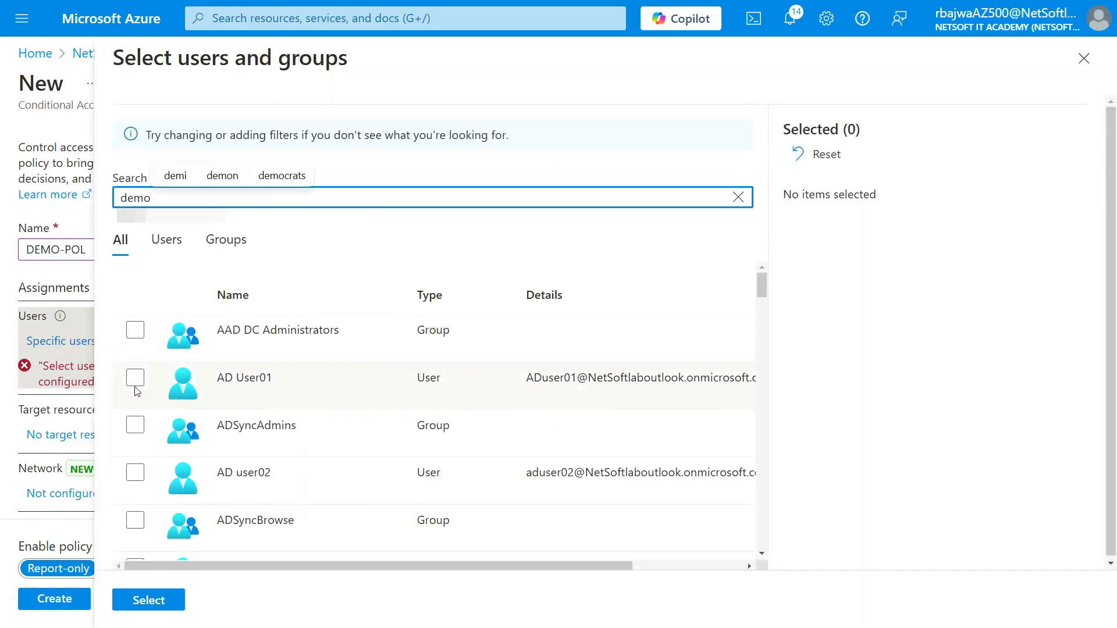
{"action": "left_click", "coordinate": [135, 330]}
{"action": "left_click", "coordinate": [149, 600]}
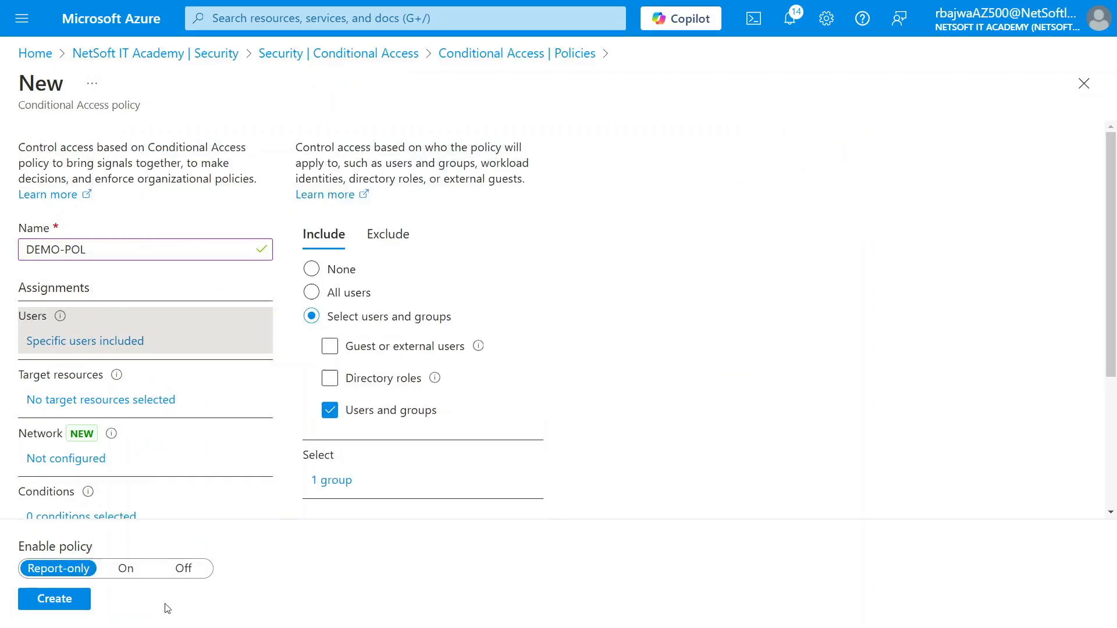
- Set the policy's target resources to All resources
{"action": "left_click", "coordinate": [98, 408]}
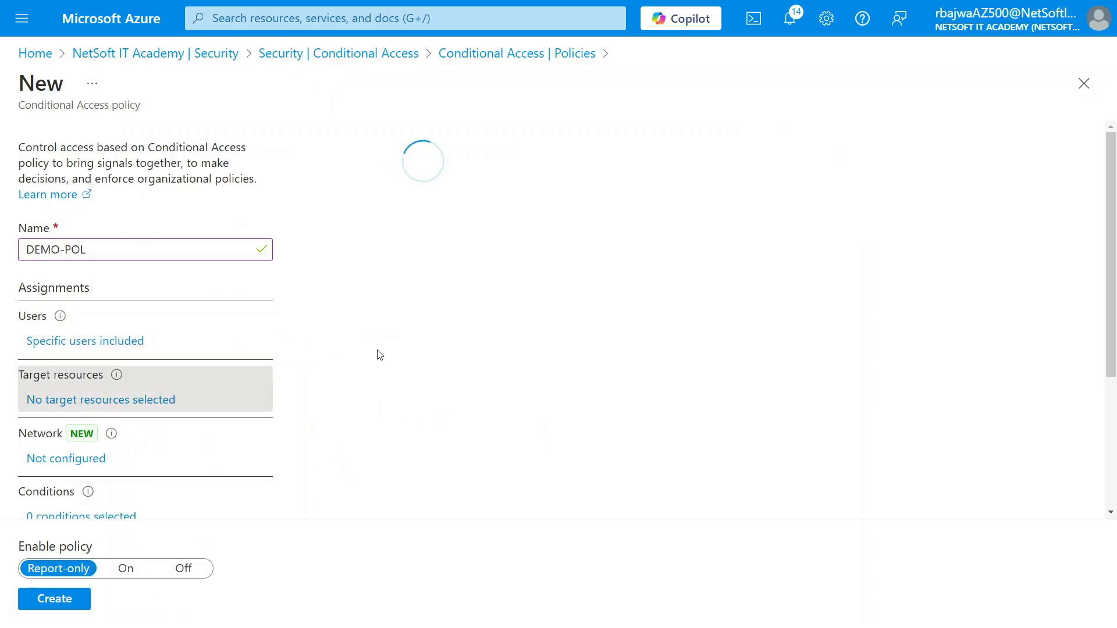
{"action": "left_click_drag", "start_coordinate": [343, 370], "coordinate": [331, 391]}
{"action": "left_click", "coordinate": [326, 370]}
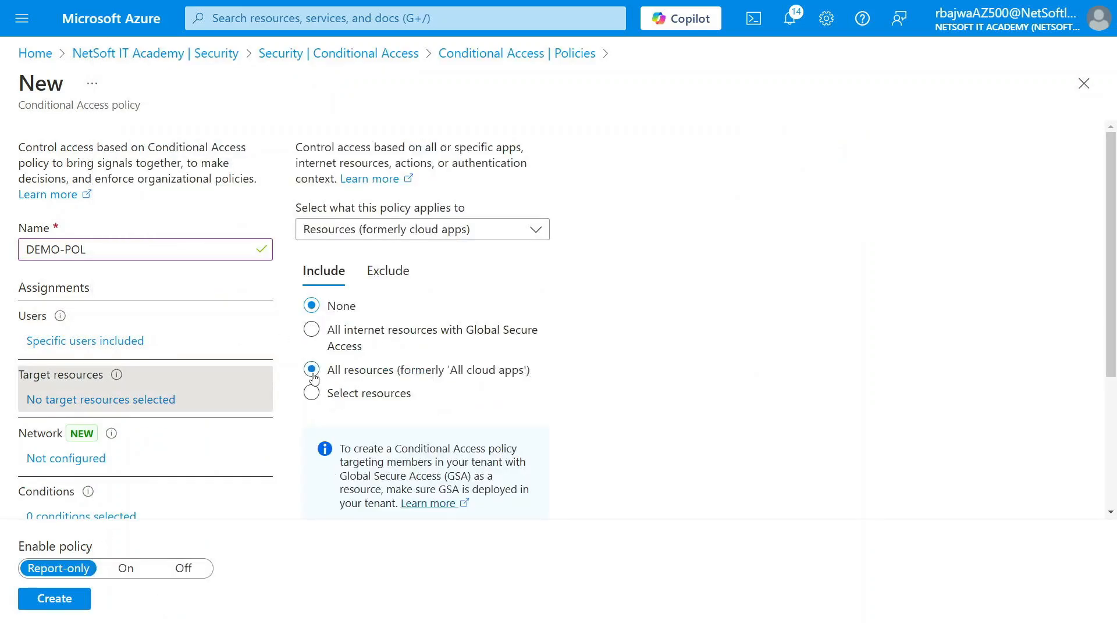
{"action": "scroll", "coordinate": [202, 430], "scroll_direction": "down", "scroll_amount": 2}
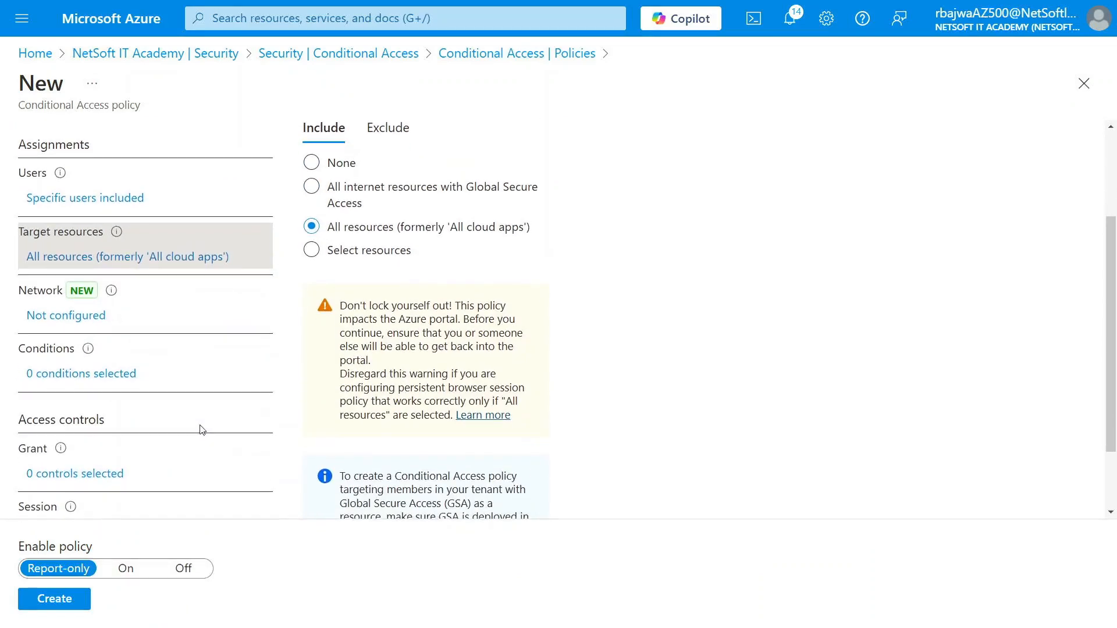
{"action": "left_click", "coordinate": [61, 321]}
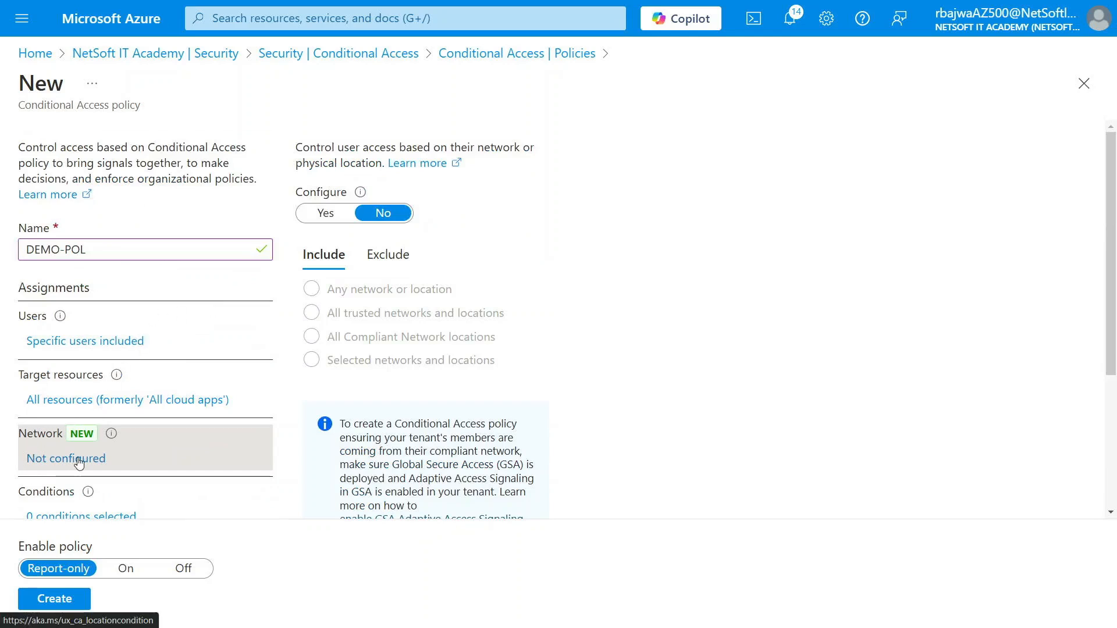
{"action": "scroll", "coordinate": [123, 365], "scroll_direction": "down", "scroll_amount": 2}
{"action": "left_click", "coordinate": [81, 418]}
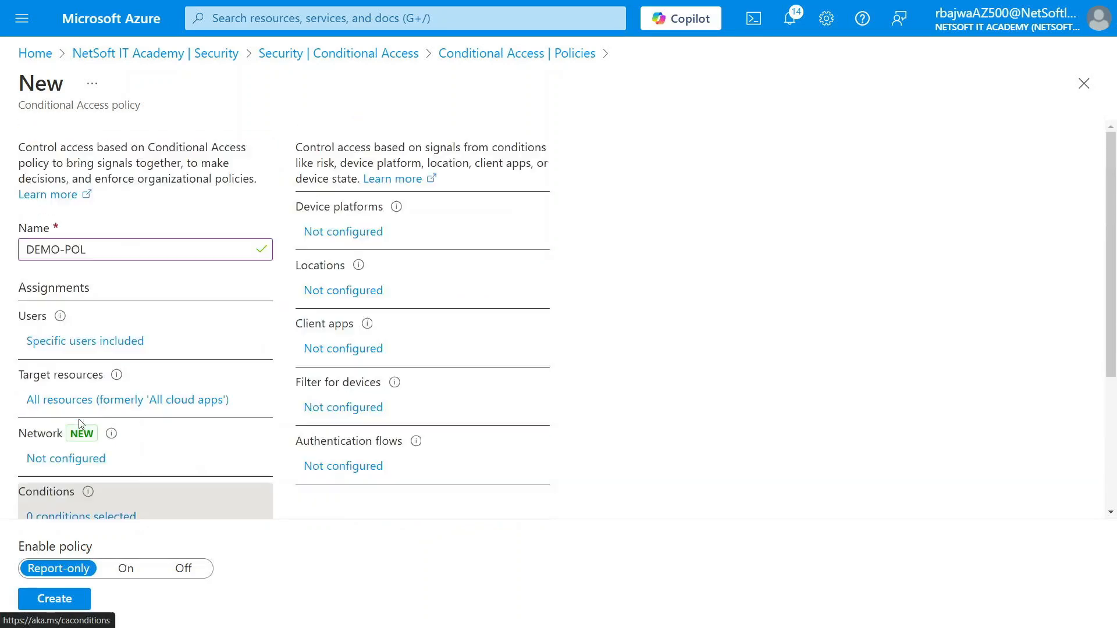
{"action": "left_click", "coordinate": [338, 292]}
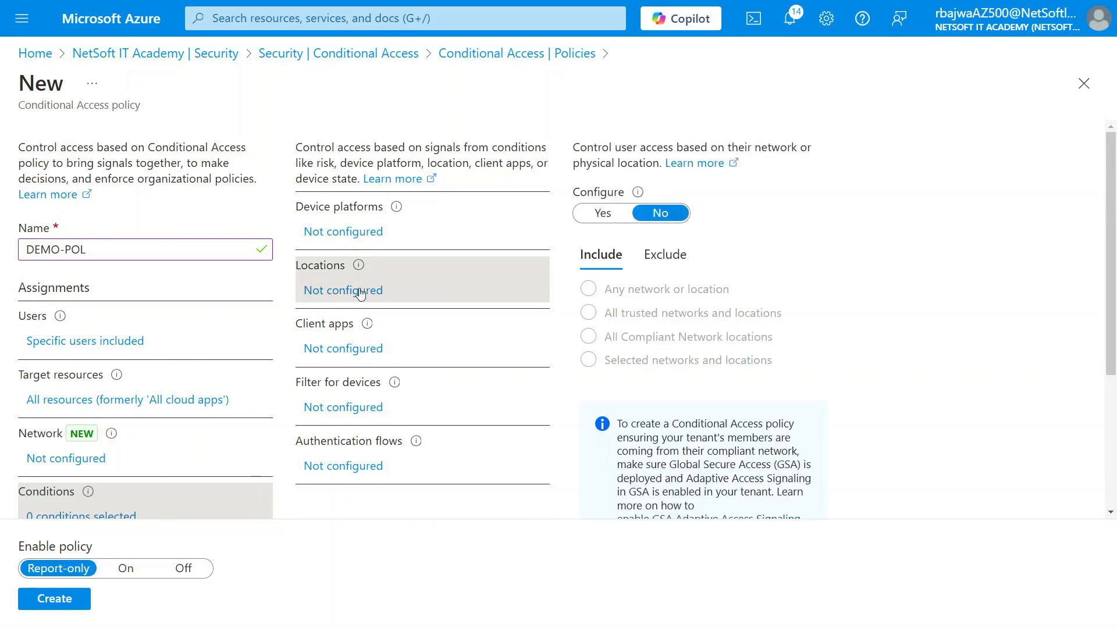
{"action": "left_click", "coordinate": [607, 214]}
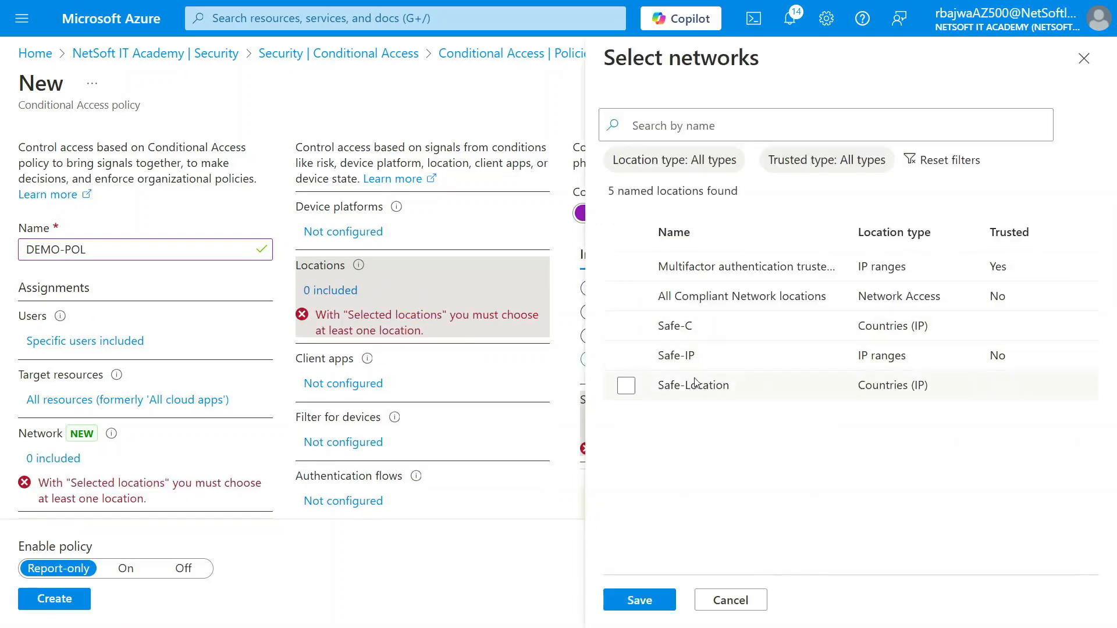
{"action": "left_click", "coordinate": [1083, 58]}
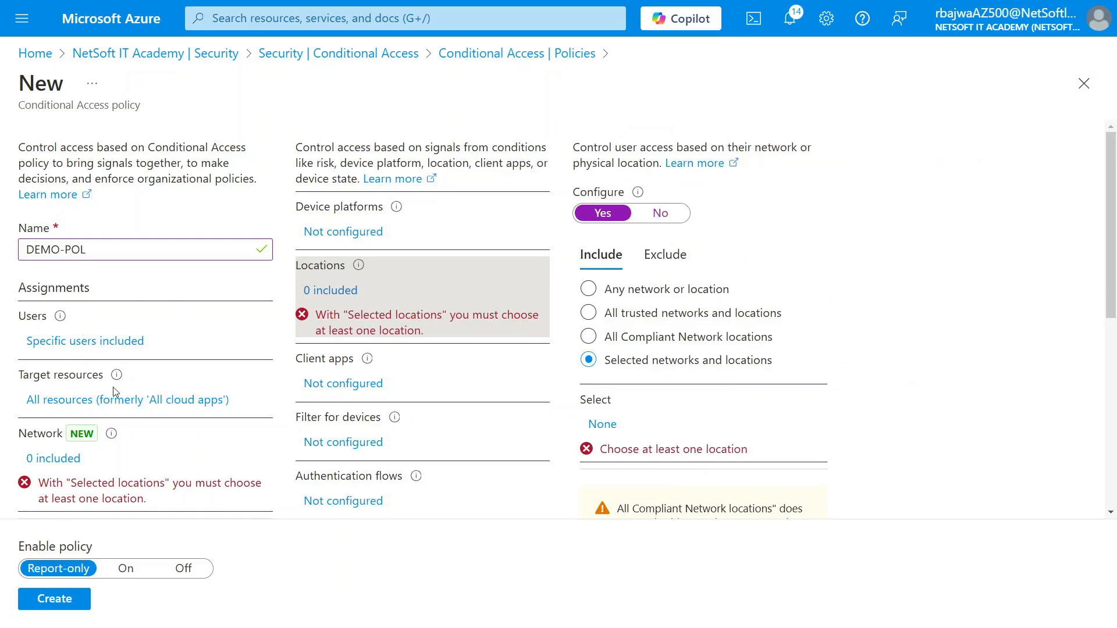
{"action": "scroll", "coordinate": [66, 420], "scroll_direction": "down", "scroll_amount": 1}
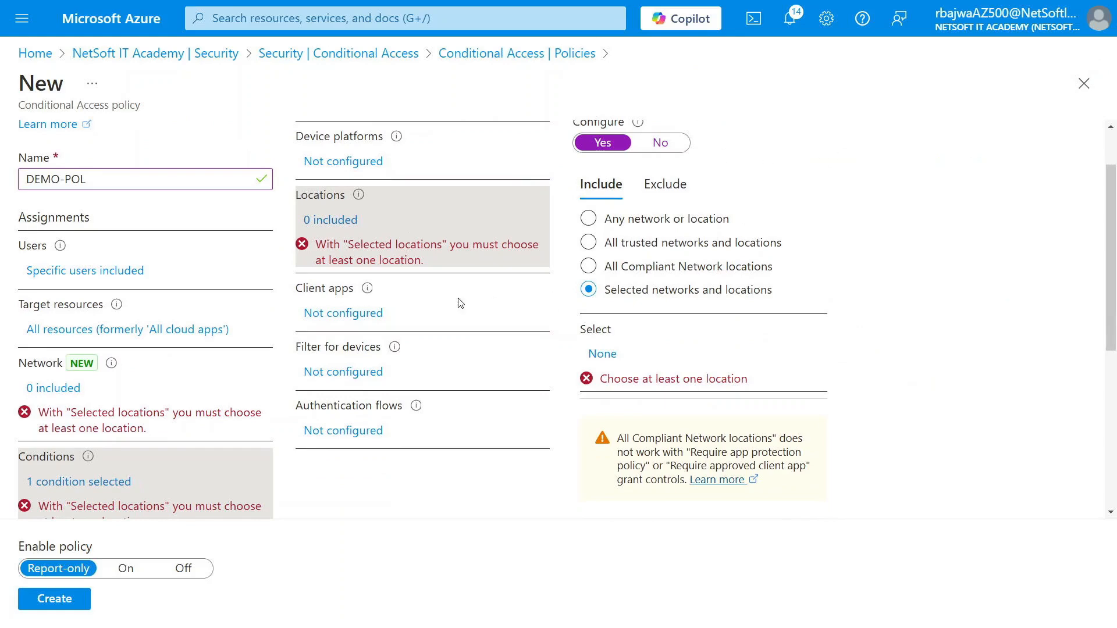
{"action": "scroll", "coordinate": [75, 329], "scroll_direction": "down", "scroll_amount": 1}
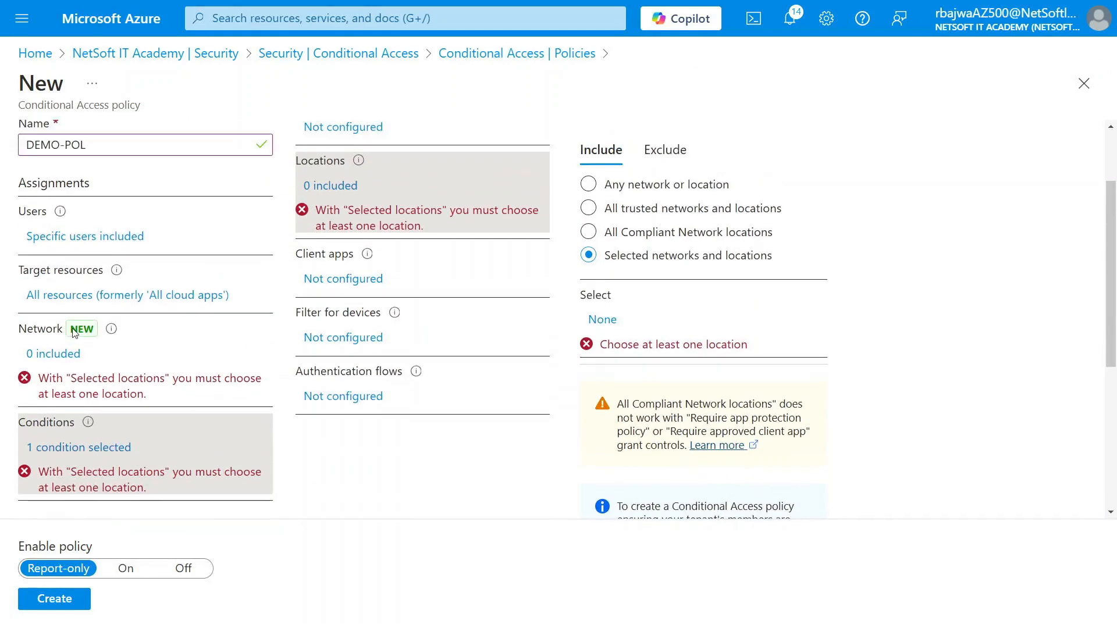
{"action": "left_click", "coordinate": [71, 335]}
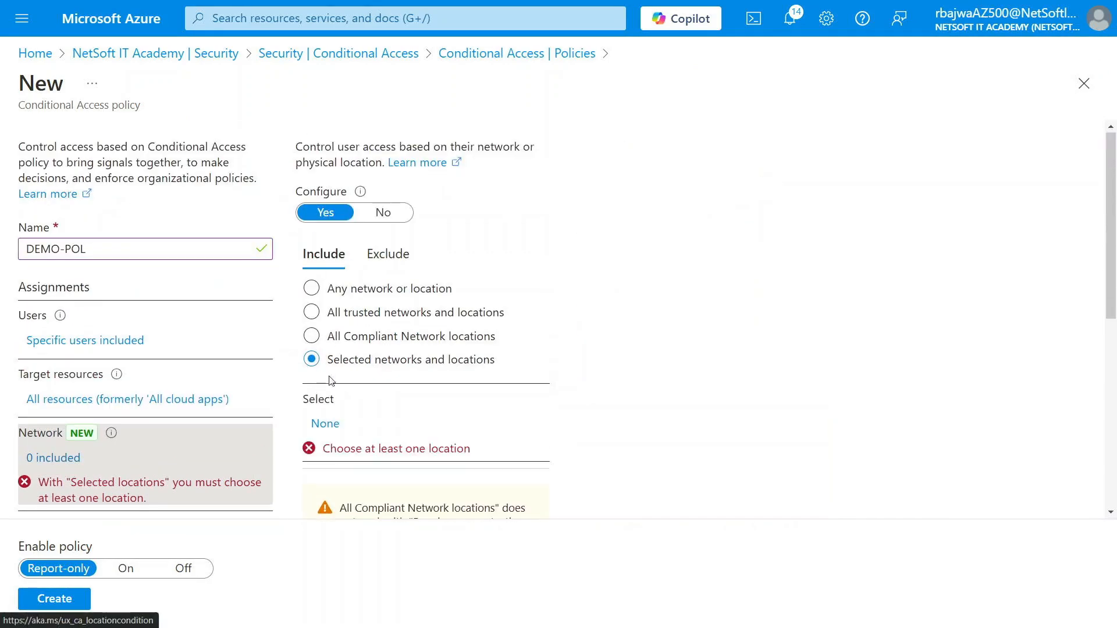
{"action": "left_click", "coordinate": [325, 424]}
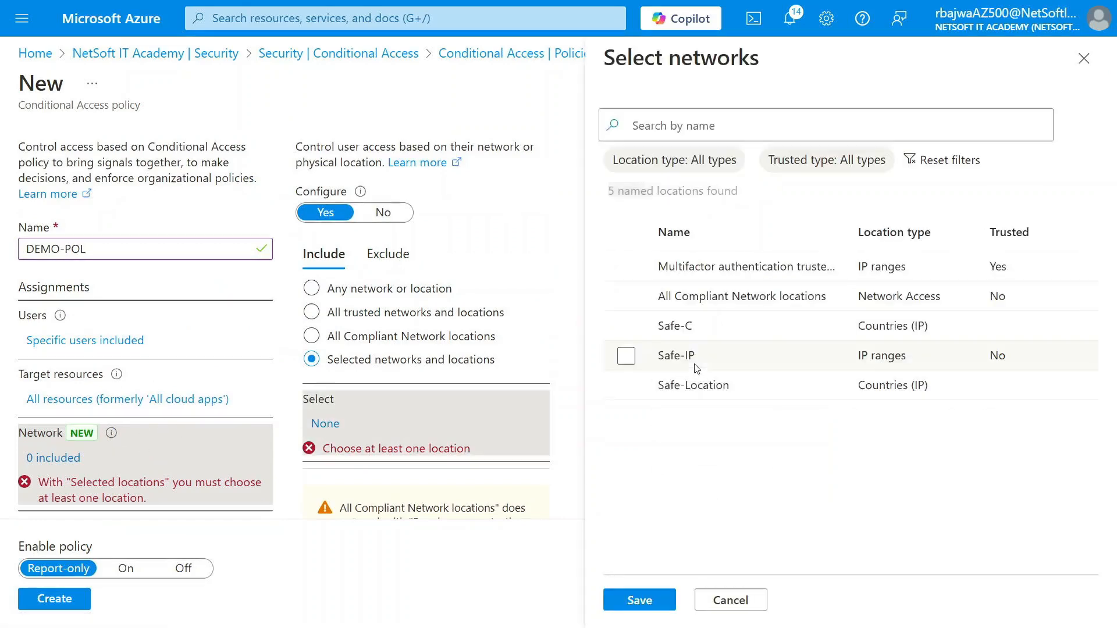
{"action": "left_click", "coordinate": [1084, 60]}
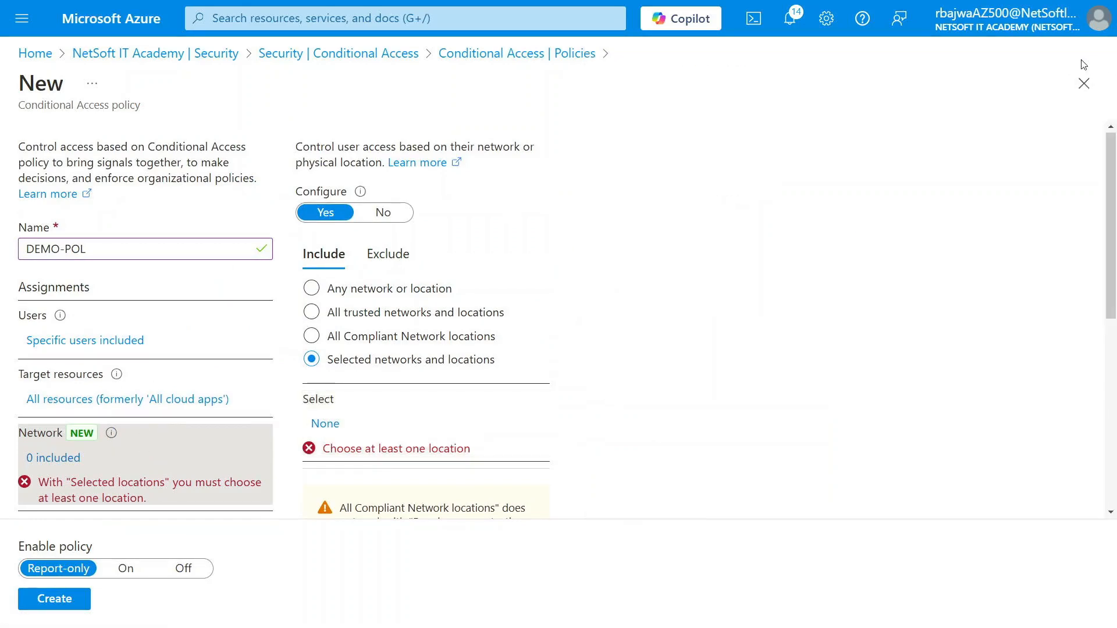
{"action": "scroll", "coordinate": [470, 358], "scroll_direction": "down", "scroll_amount": 4}
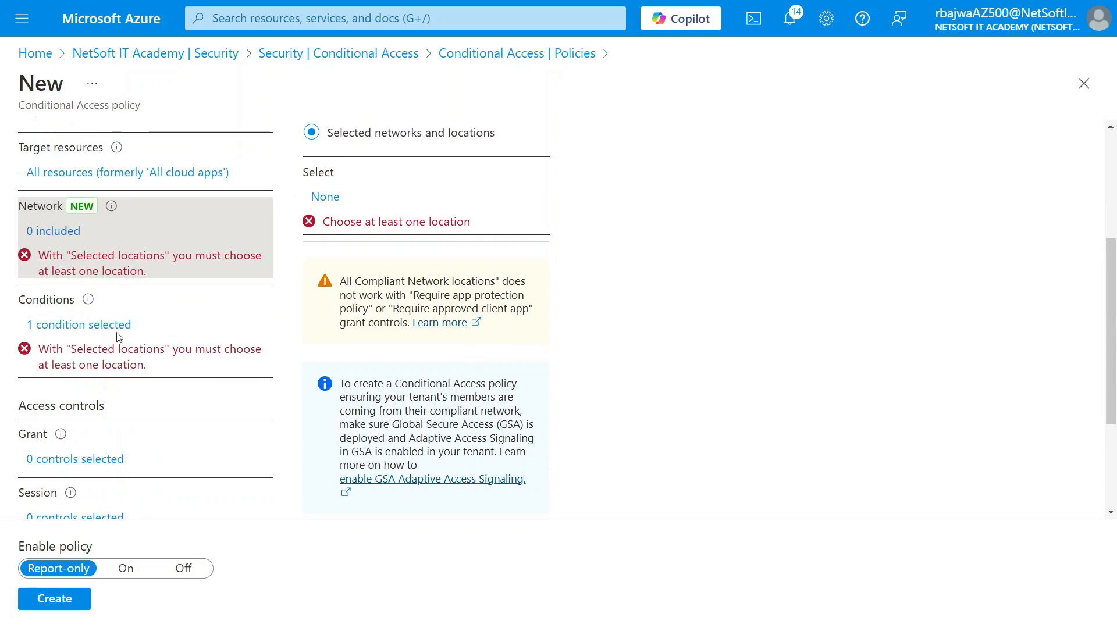
{"action": "scroll", "coordinate": [111, 309], "scroll_direction": "up", "scroll_amount": 2}
{"action": "scroll", "coordinate": [93, 276], "scroll_direction": "down", "scroll_amount": 2}
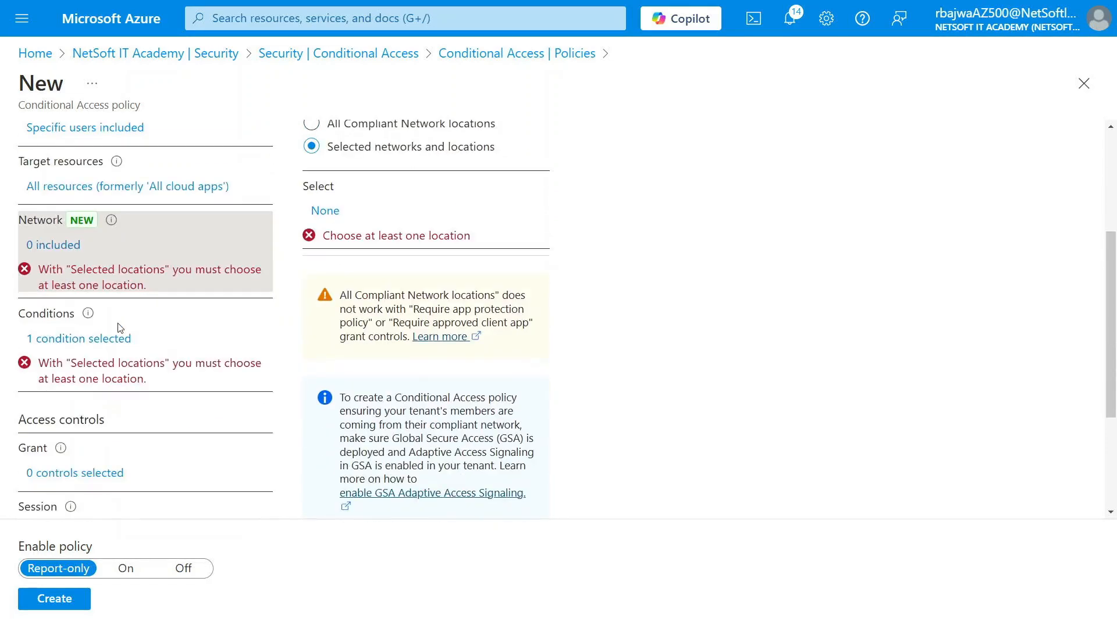
{"action": "left_click", "coordinate": [113, 344]}
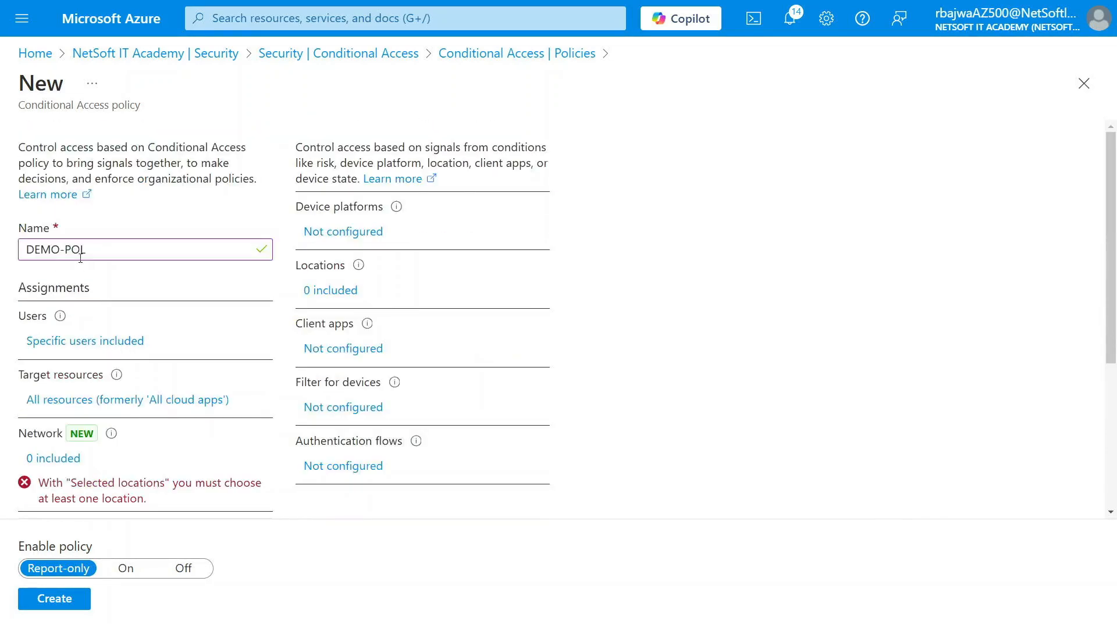
- Turn off the Locations condition and discard the unfinished policy draft
{"action": "left_click", "coordinate": [344, 298]}
{"action": "left_click", "coordinate": [659, 214]}
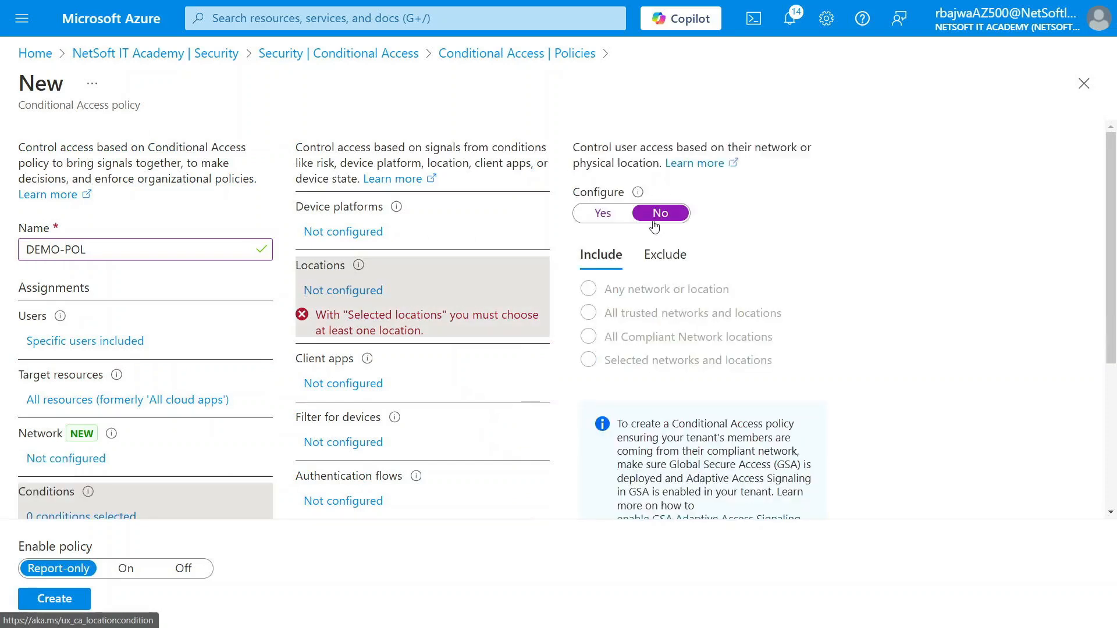
{"action": "left_click", "coordinate": [1084, 84]}
{"action": "left_click", "coordinate": [614, 74]}
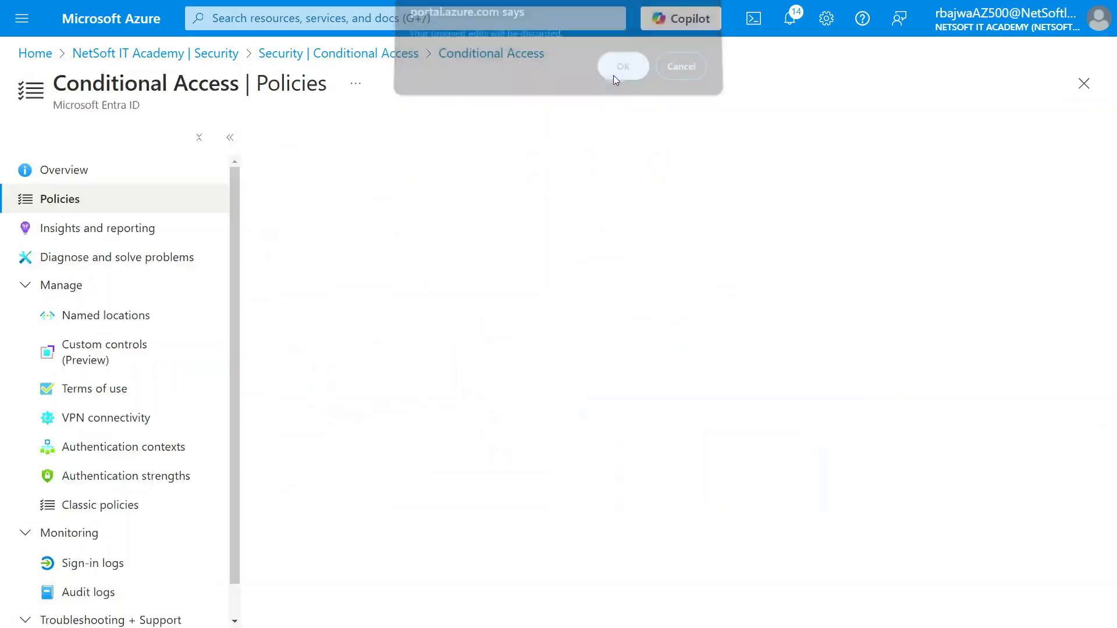
- Start a new policy named DEMO-POL assigned to the DEMOG1 group
{"action": "left_click", "coordinate": [300, 138]}
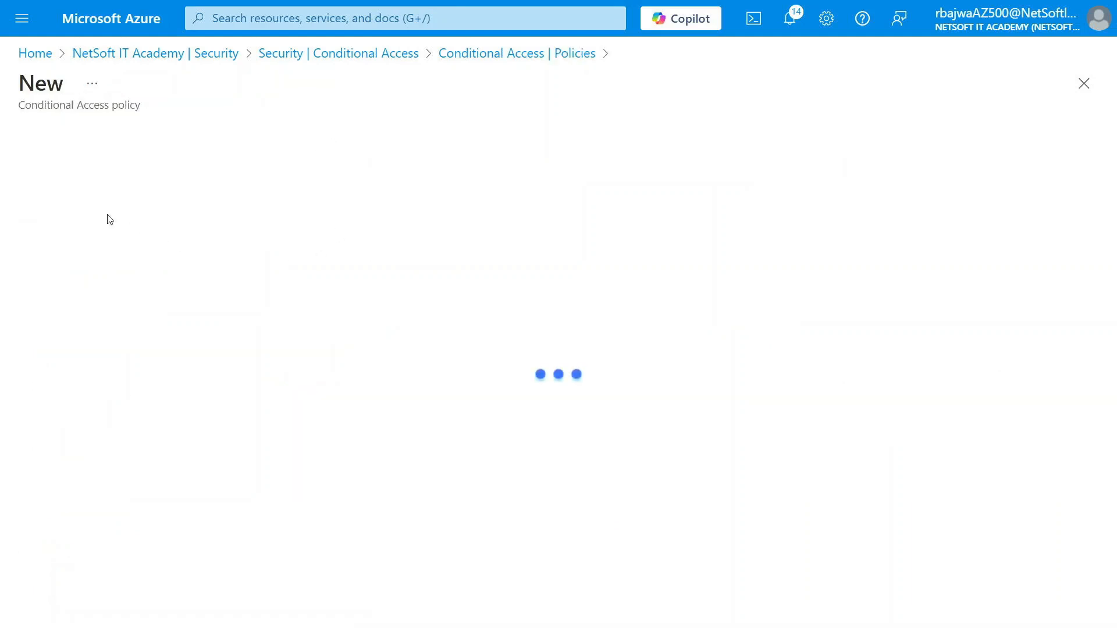
{"action": "left_click", "coordinate": [123, 246]}
{"action": "type", "text": "DEMO"}
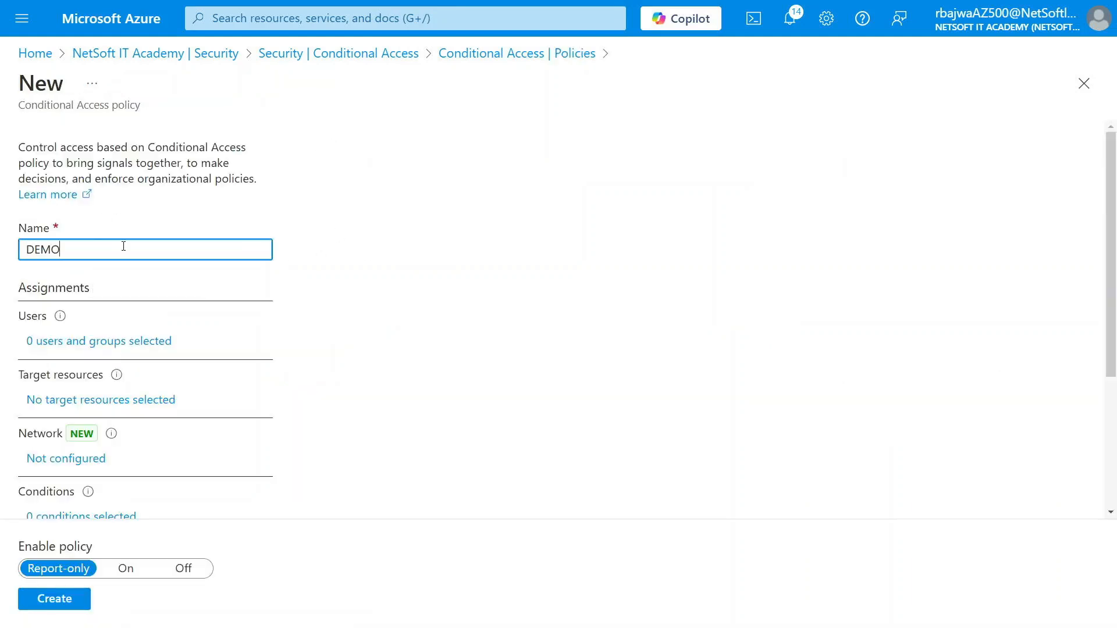
{"action": "type", "text": "-POL"}
{"action": "left_click", "coordinate": [95, 343]}
{"action": "left_click", "coordinate": [342, 320]}
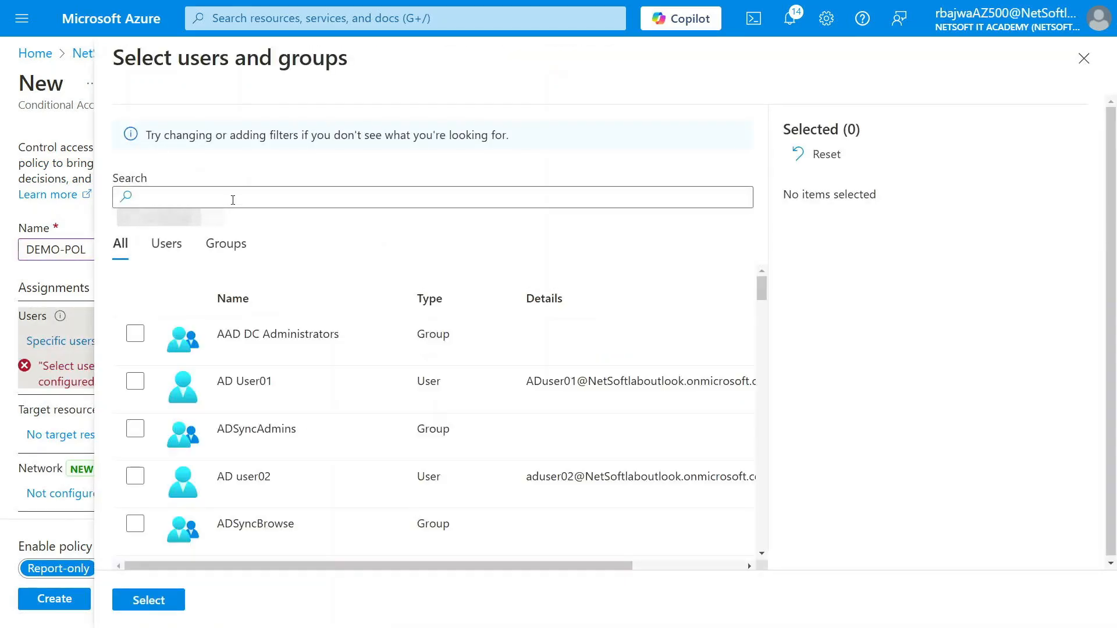
{"action": "left_click", "coordinate": [233, 200]}
{"action": "type", "text": "demo"}
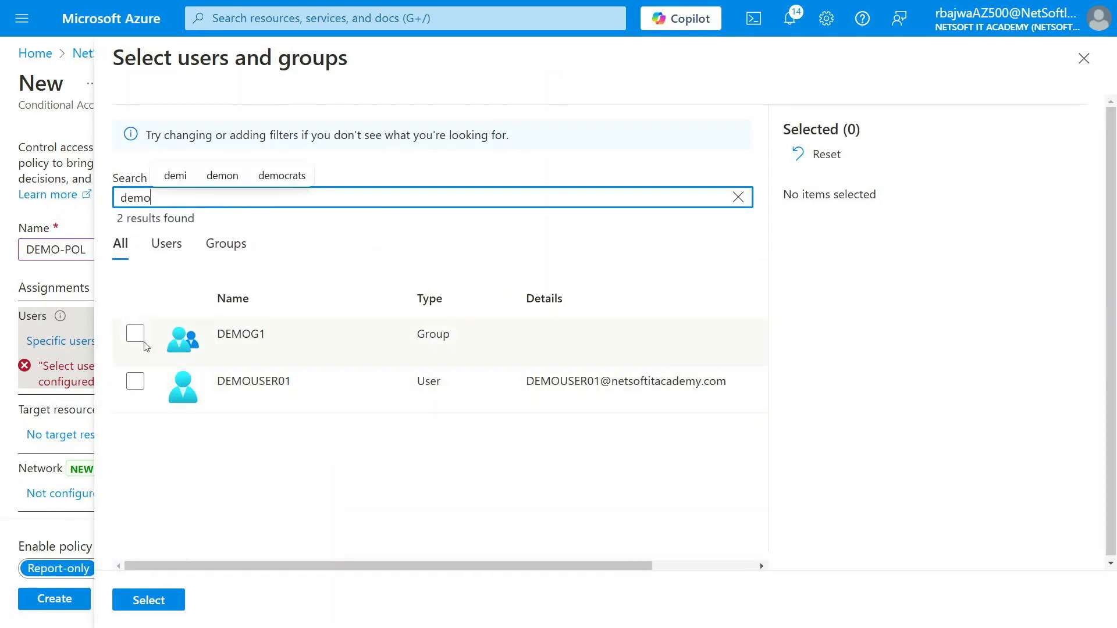
{"action": "left_click", "coordinate": [135, 334]}
{"action": "left_click", "coordinate": [161, 600]}
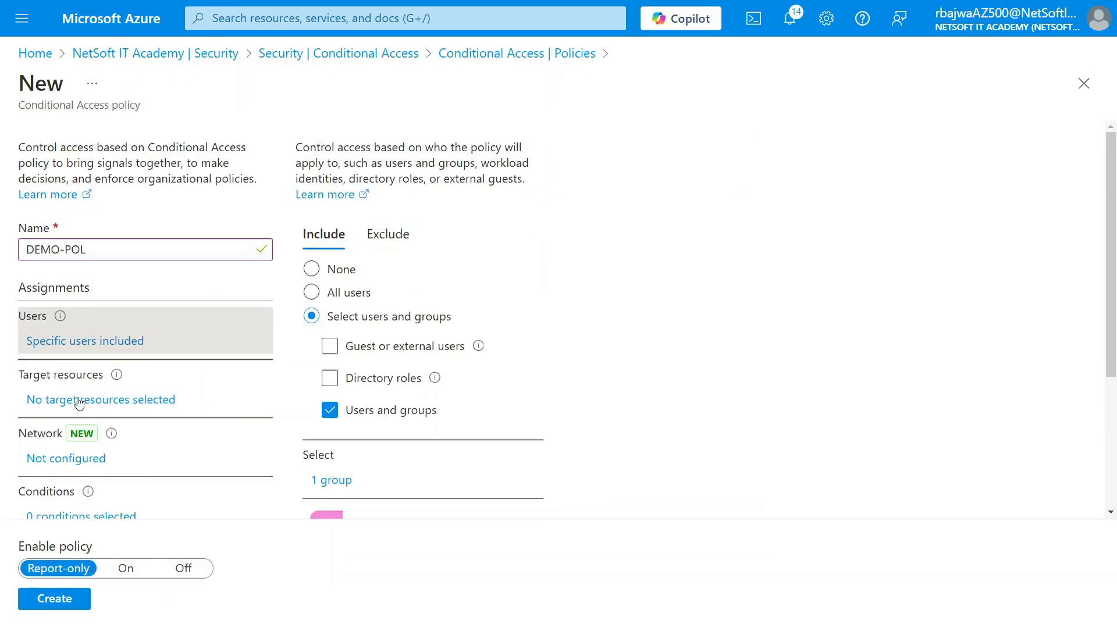
- Target the DEMO-POL policy at All resources
{"action": "left_click", "coordinate": [313, 393]}
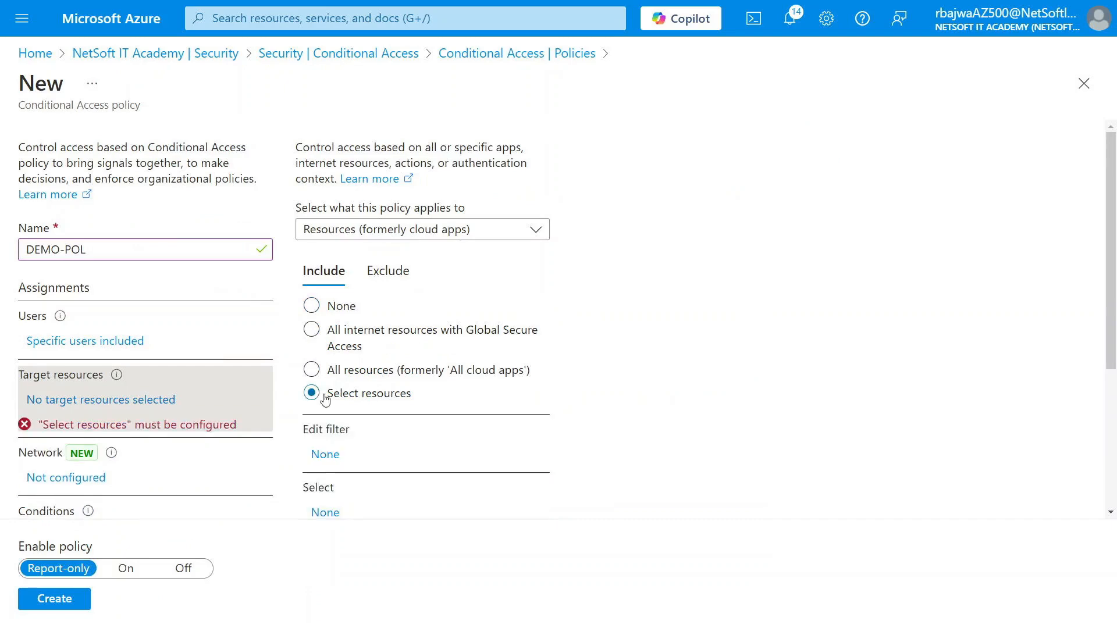
{"action": "left_click", "coordinate": [329, 375]}
{"action": "scroll", "coordinate": [149, 399], "scroll_direction": "down", "scroll_amount": 3}
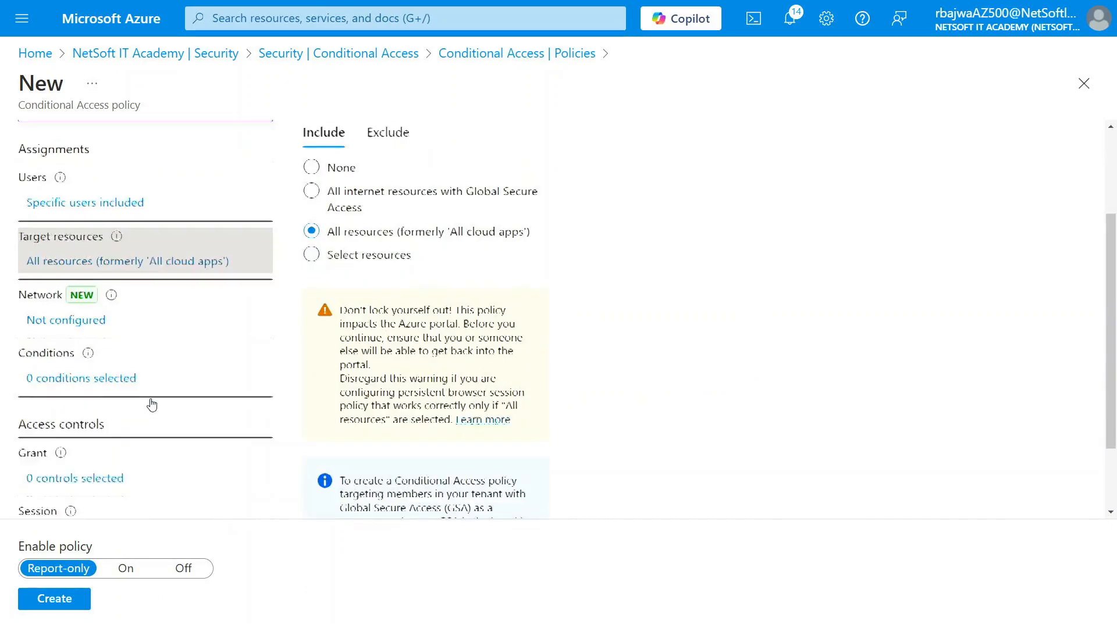
{"action": "left_click", "coordinate": [61, 307]}
- Set the network condition to any location and exclude the Safe-IP named location
{"action": "left_click", "coordinate": [323, 214]}
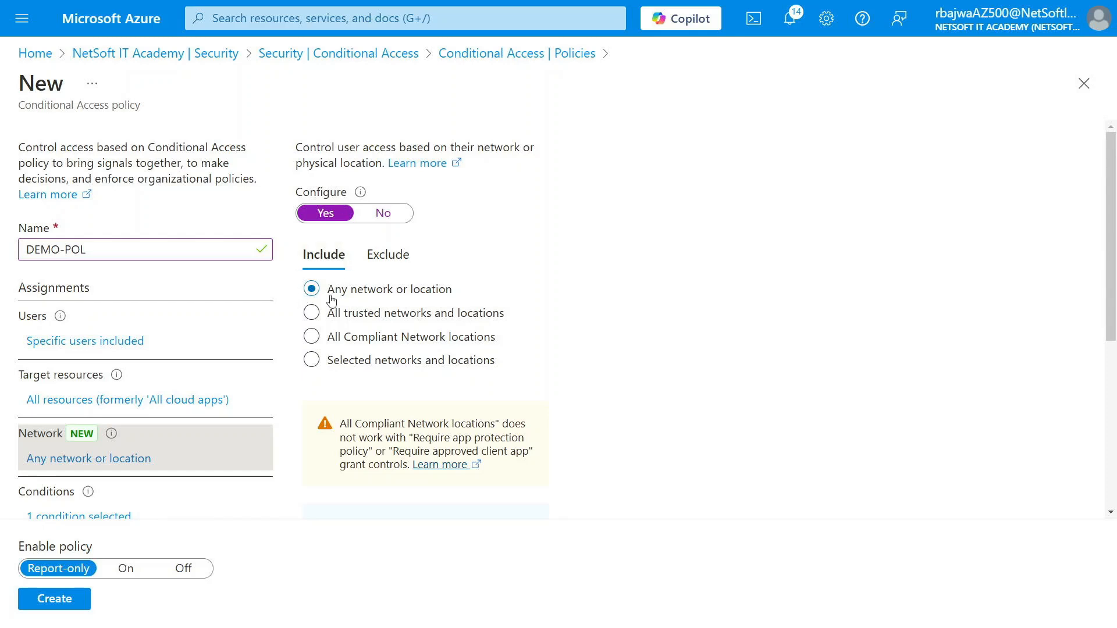
{"action": "left_click", "coordinate": [395, 257]}
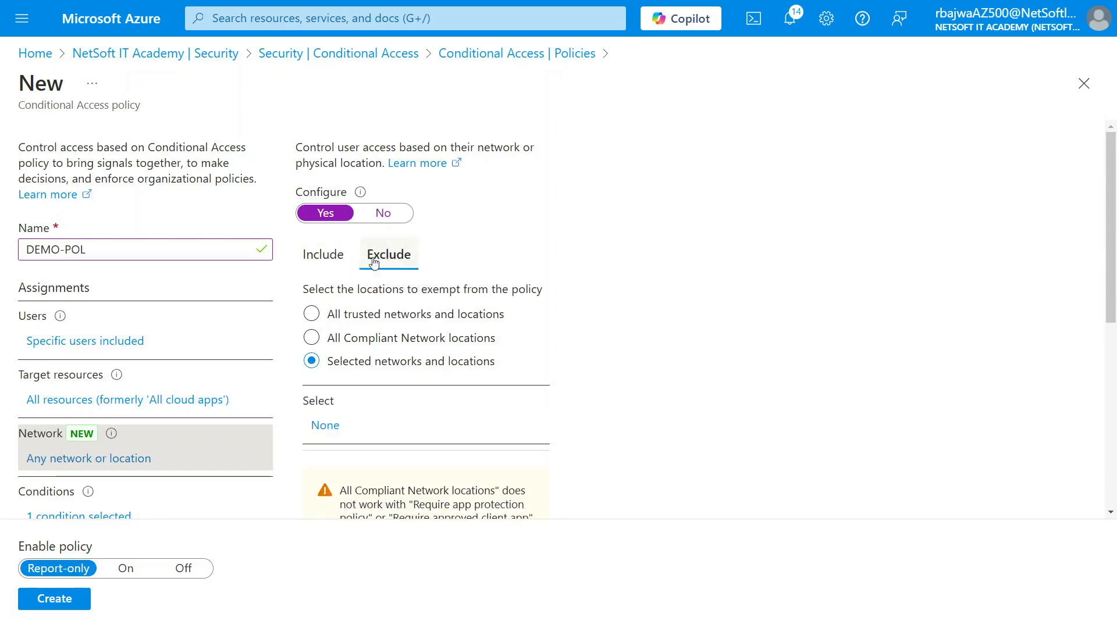
{"action": "left_click", "coordinate": [328, 427]}
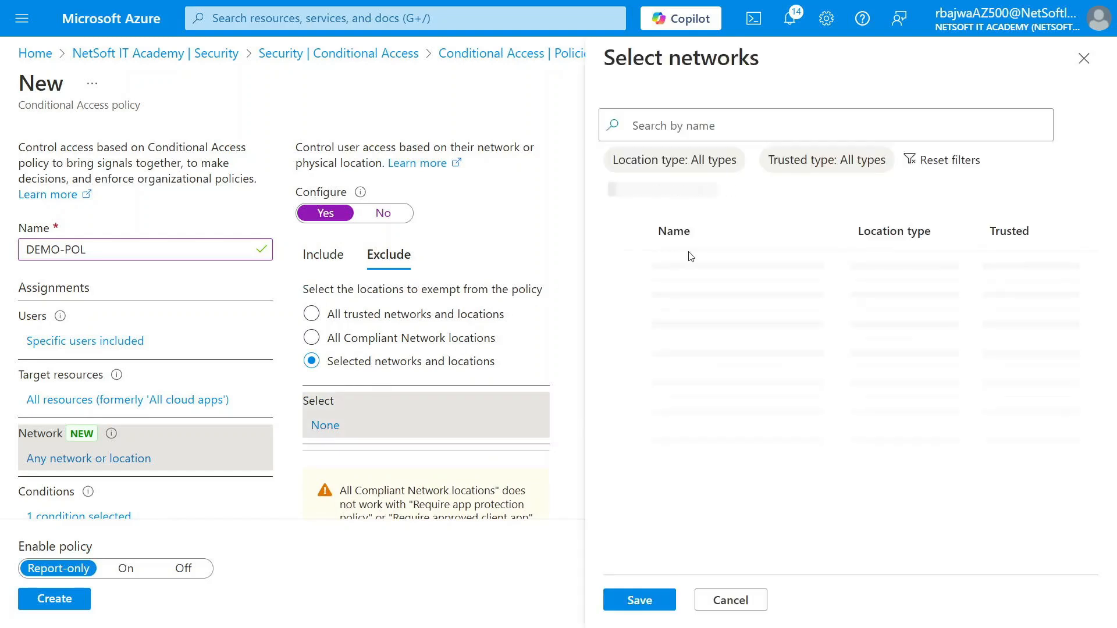
{"action": "left_click", "coordinate": [626, 358]}
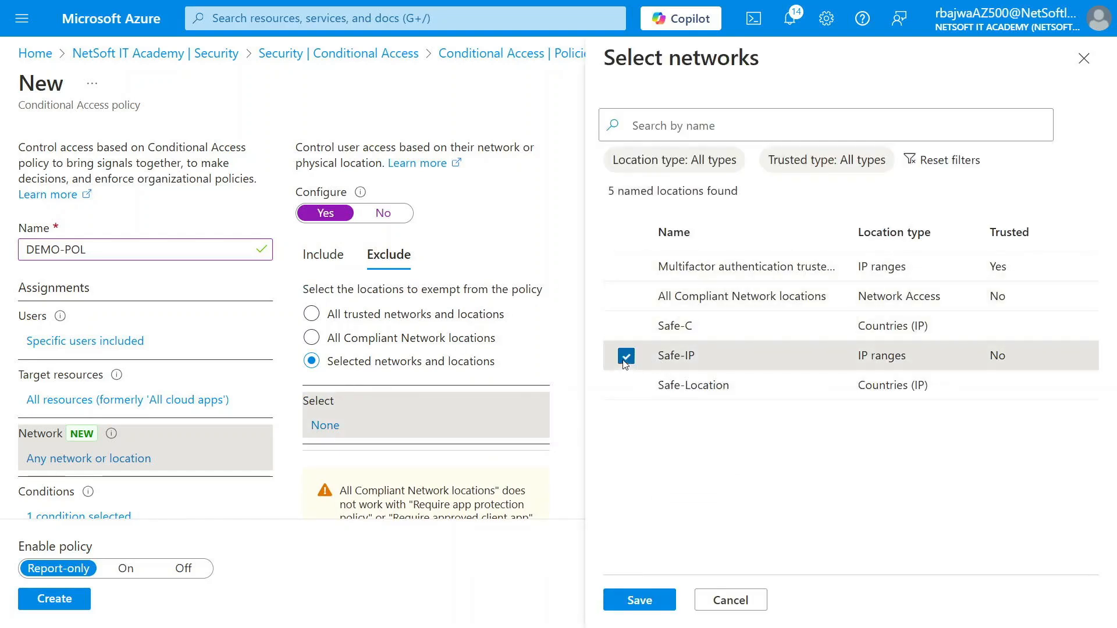
{"action": "left_click", "coordinate": [647, 601]}
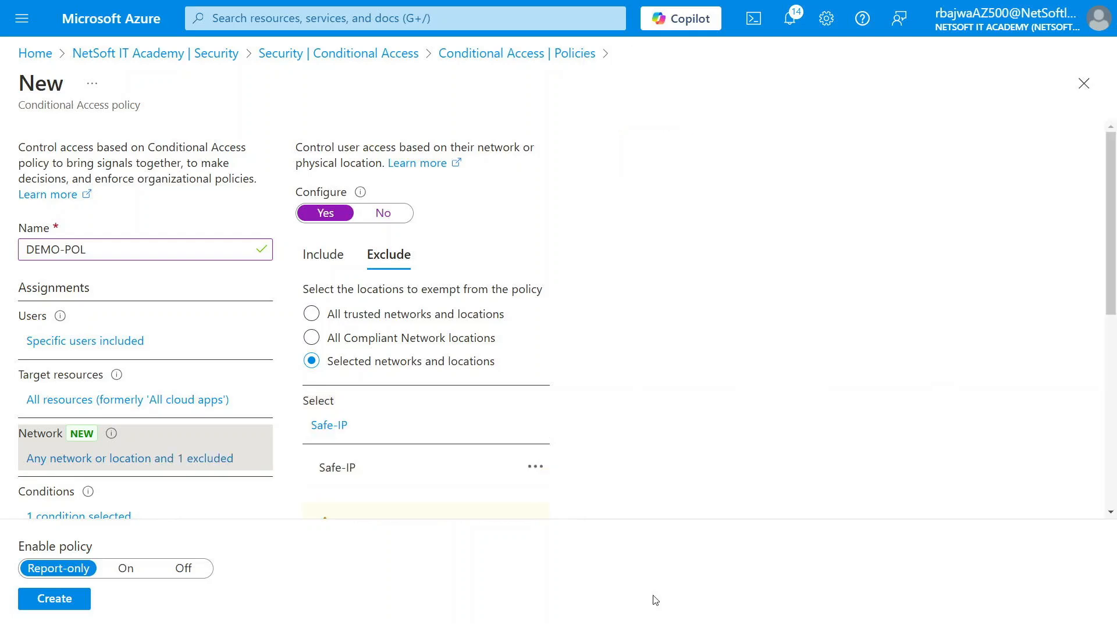
{"action": "scroll", "coordinate": [352, 482], "scroll_direction": "down", "scroll_amount": 3}
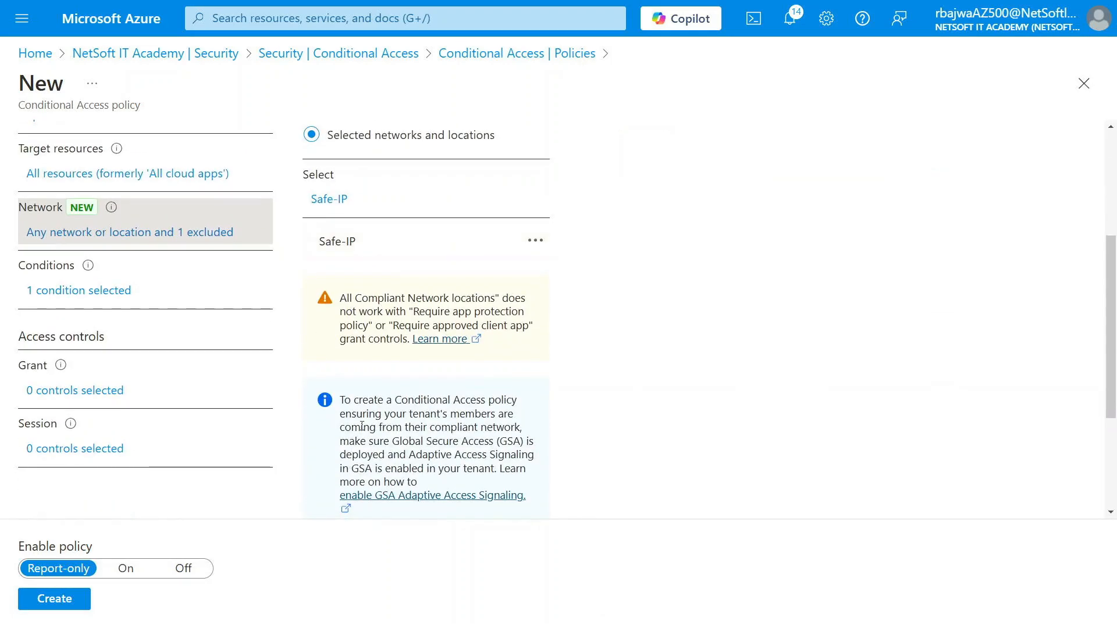
{"action": "scroll", "coordinate": [363, 430], "scroll_direction": "up", "scroll_amount": 2}
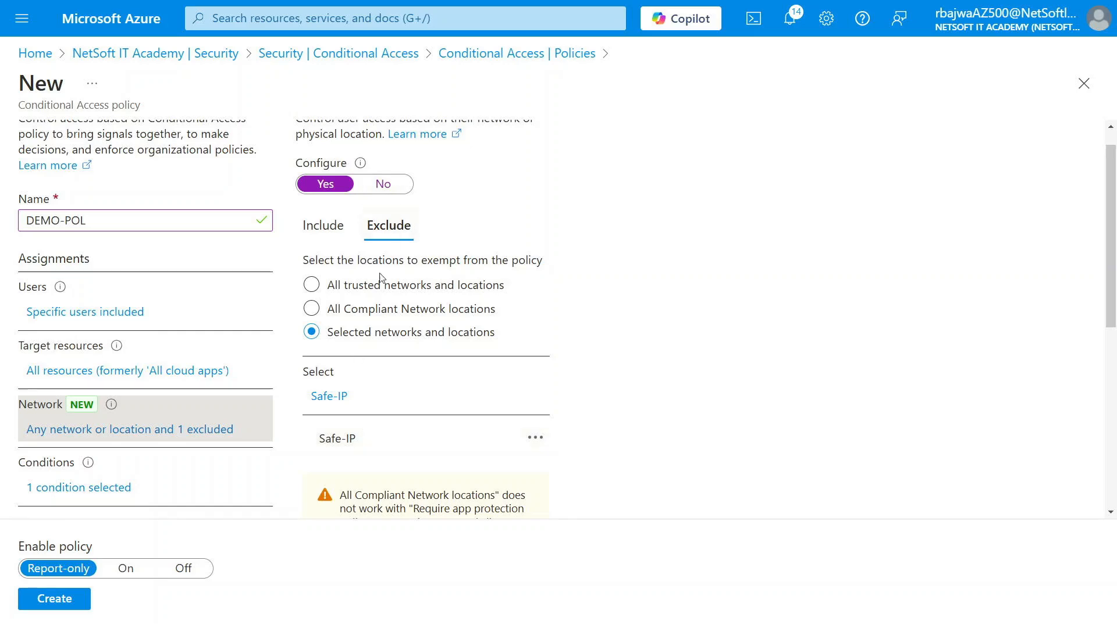
{"action": "scroll", "coordinate": [358, 339], "scroll_direction": "down", "scroll_amount": 3}
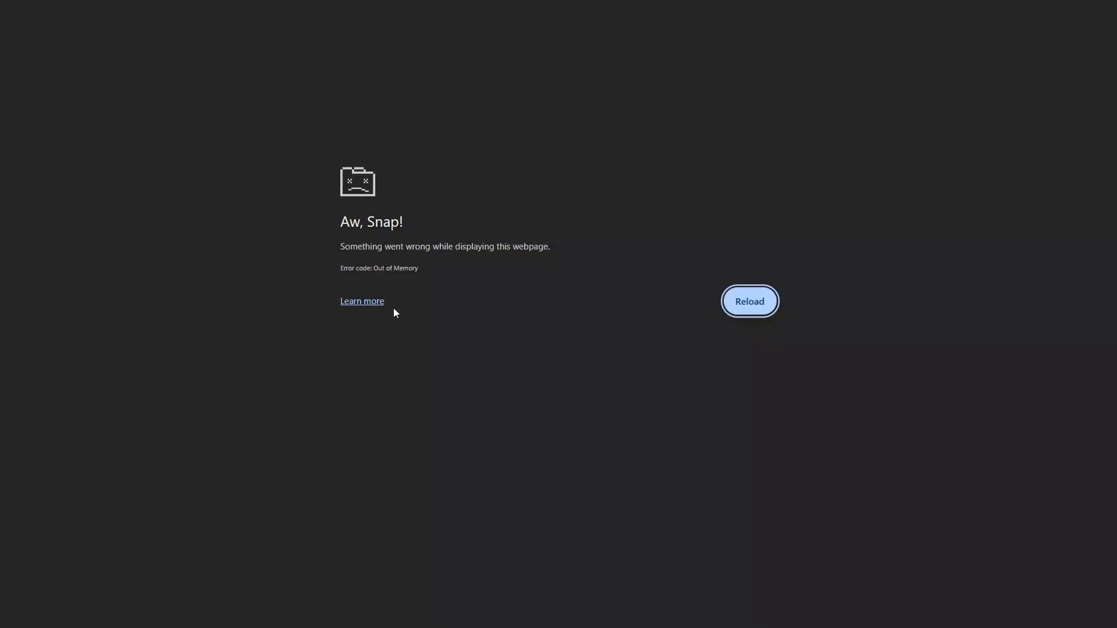
- Reload the crashed 'Aw, Snap!' tab to restore the Azure portal
{"action": "left_click", "coordinate": [748, 304]}
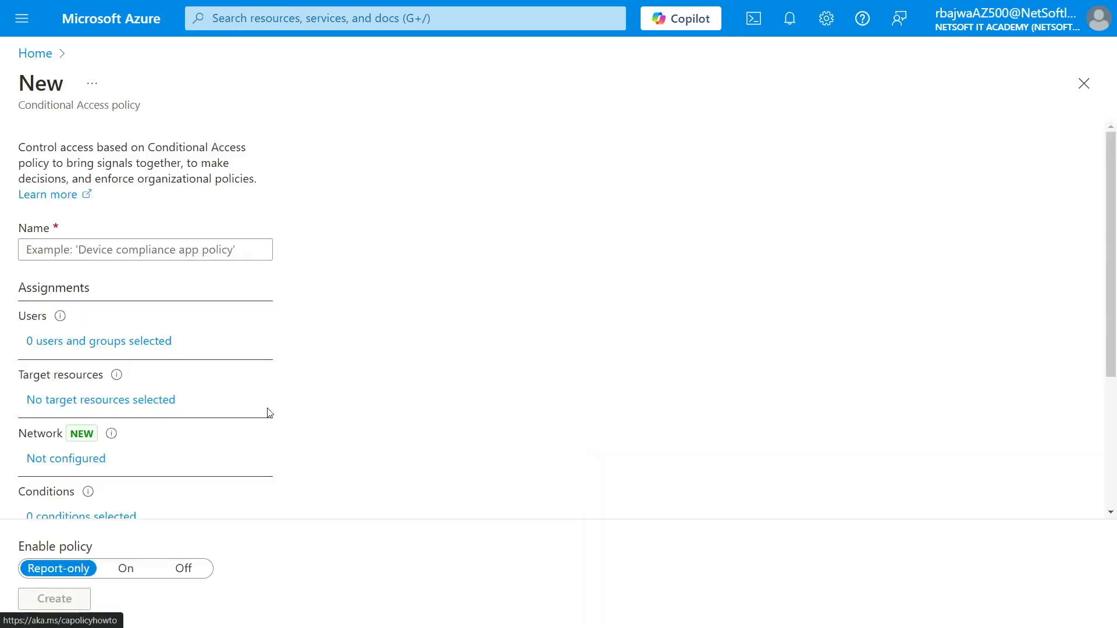
- Name the new policy DEMO-POL, correcting the mistyped '=' to '-'
{"action": "left_click", "coordinate": [145, 250]}
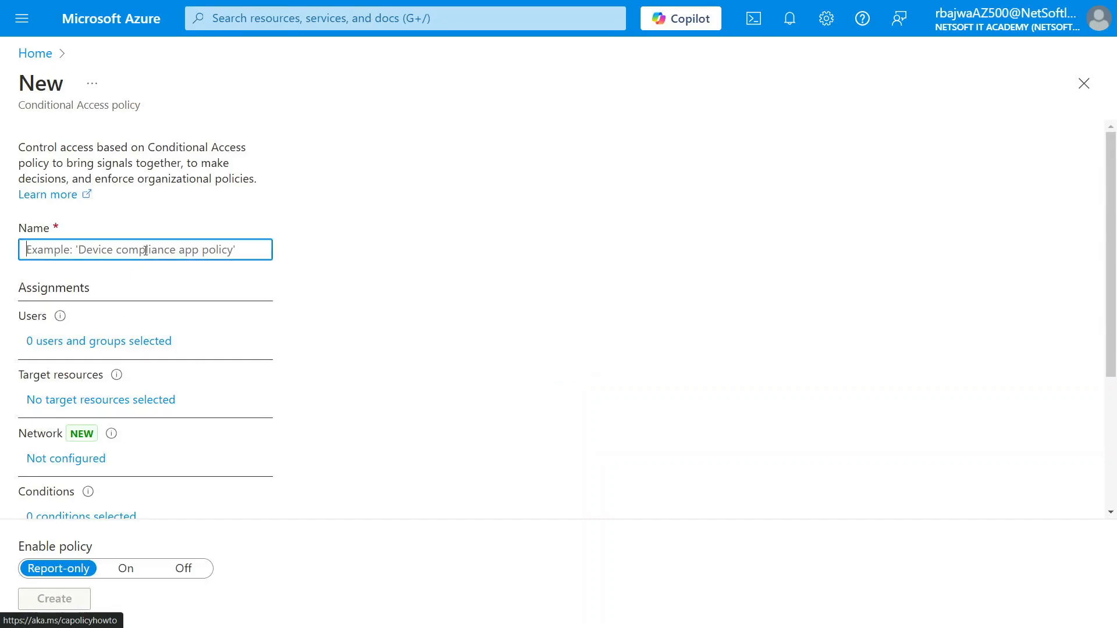
{"action": "type", "text": "DEMO=POL"}
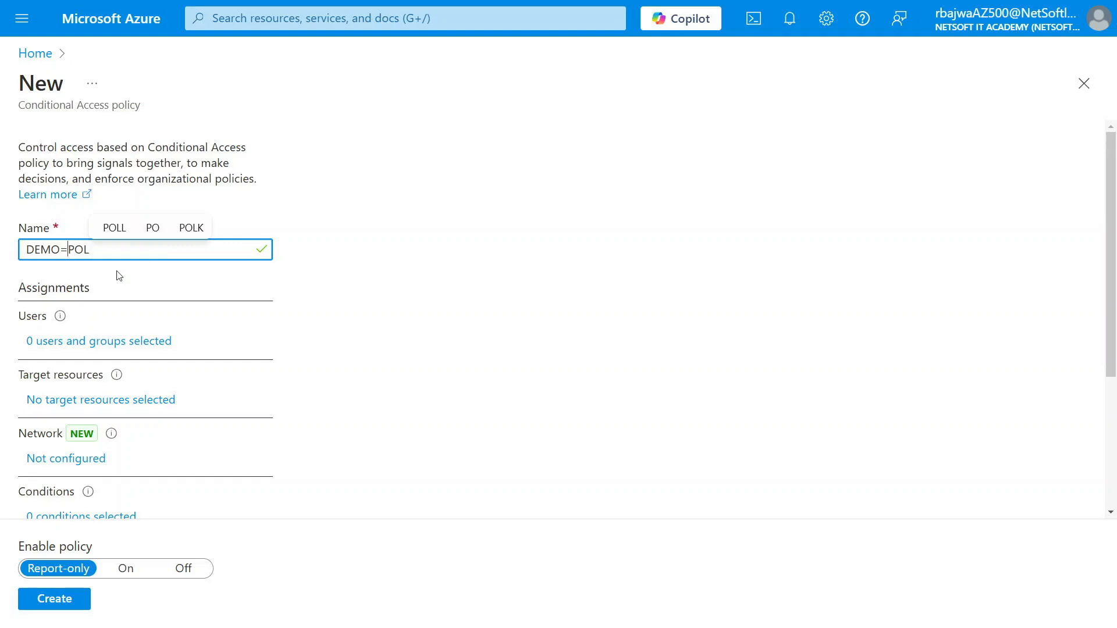
{"action": "key", "text": "BackSpace"}
{"action": "type", "text": "-"}
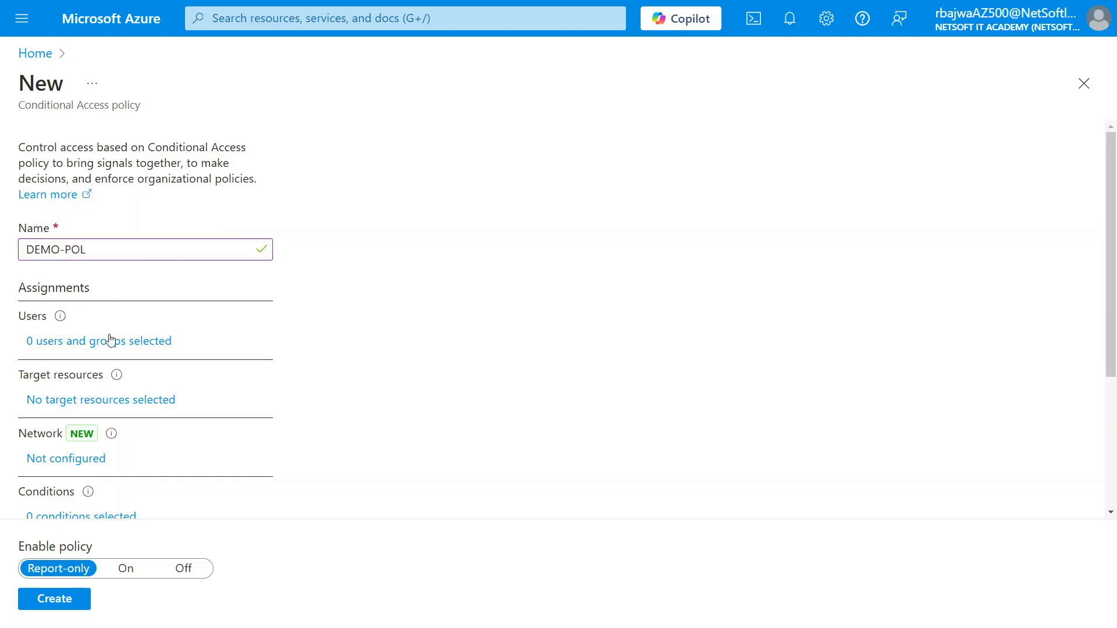
- Include the DEMOG1 group as the policy's selected users and groups
{"action": "left_click", "coordinate": [110, 341]}
{"action": "left_click", "coordinate": [329, 319]}
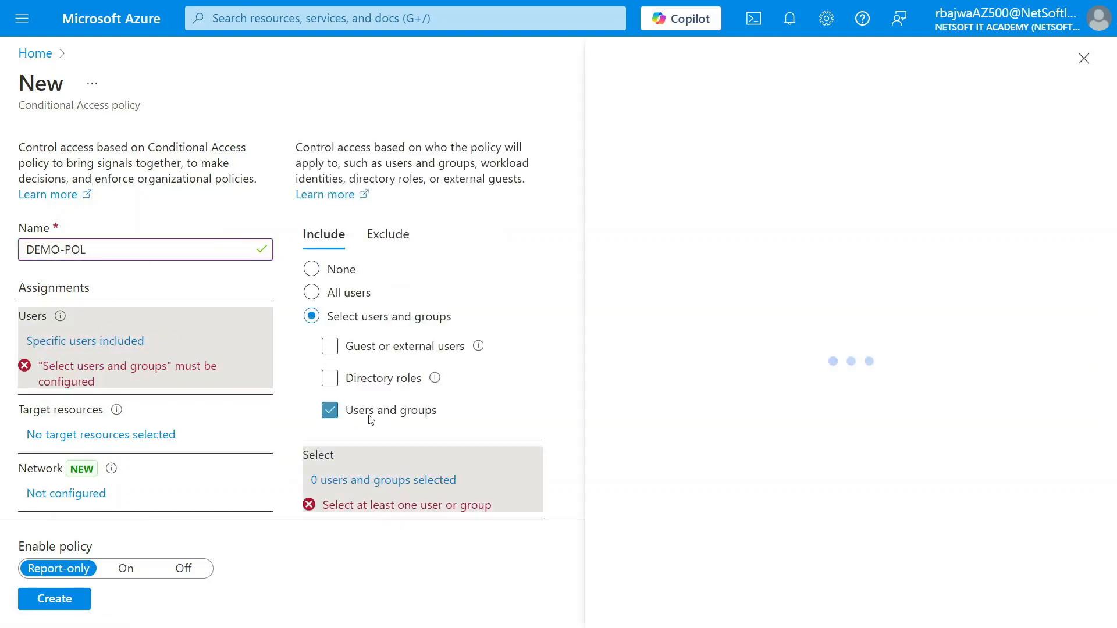
{"action": "left_click", "coordinate": [229, 197]}
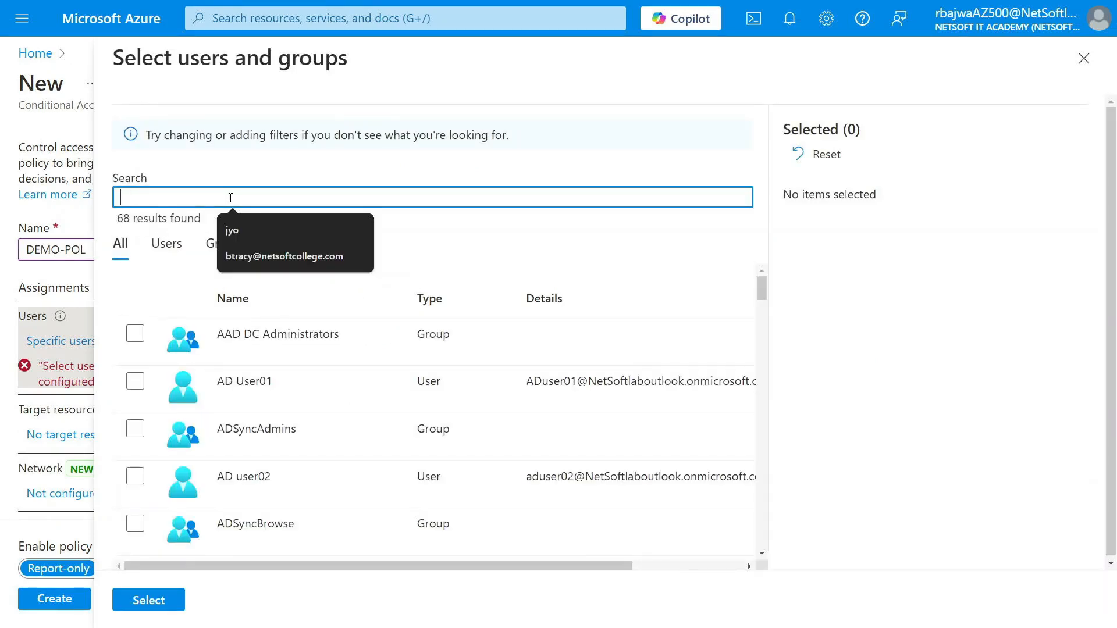
{"action": "type", "text": "demo"}
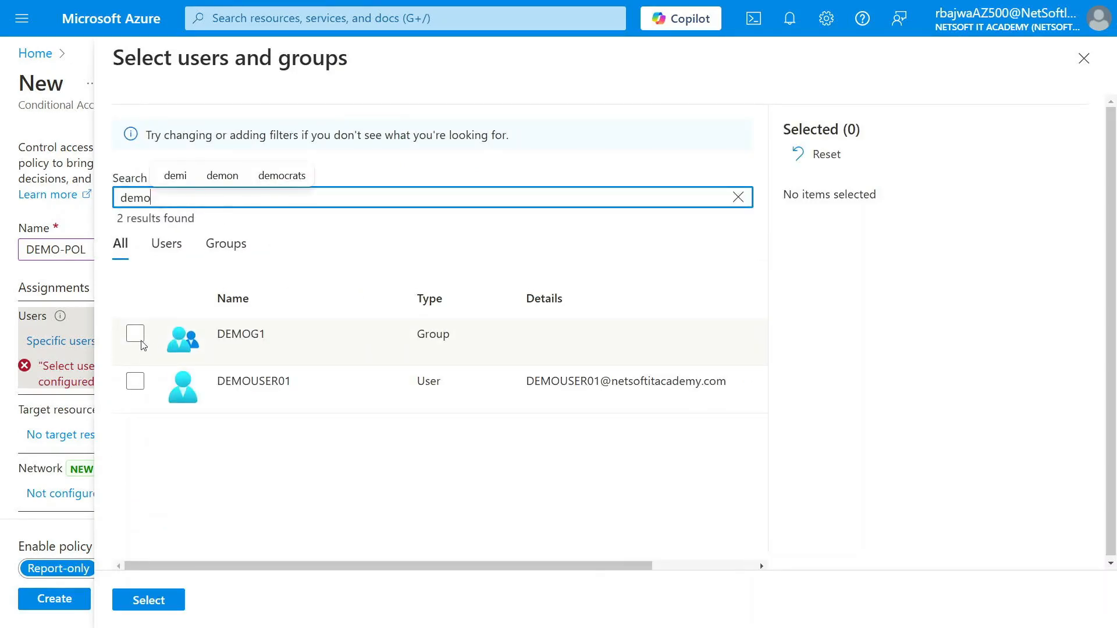
{"action": "left_click", "coordinate": [137, 327]}
{"action": "left_click", "coordinate": [138, 334]}
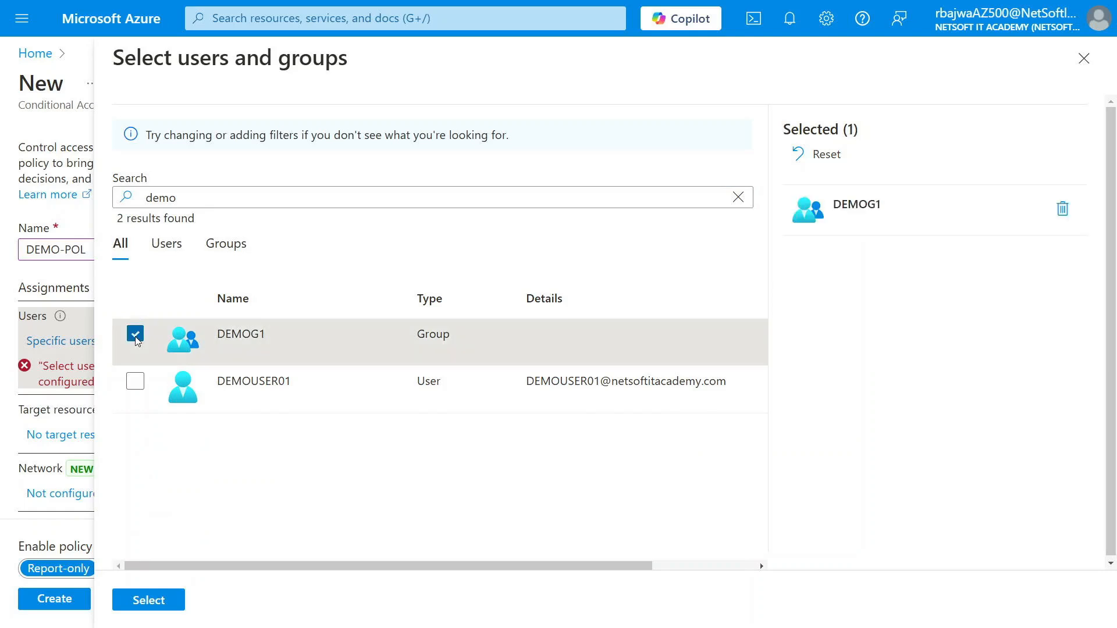
{"action": "left_click", "coordinate": [149, 601]}
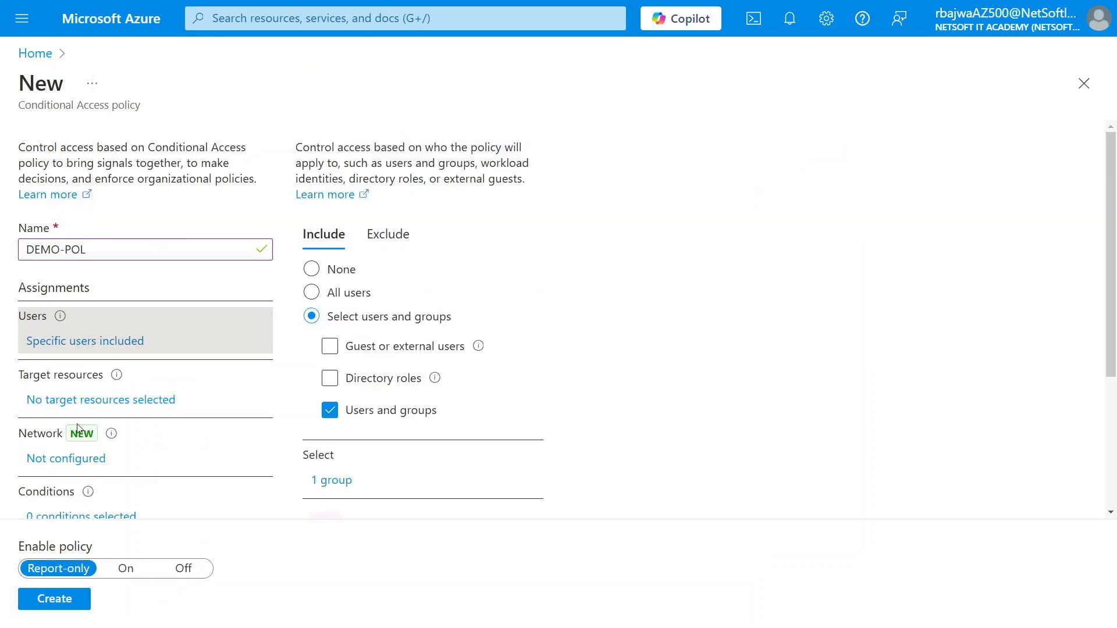
{"action": "scroll", "coordinate": [121, 374], "scroll_direction": "down", "scroll_amount": 1}
{"action": "left_click", "coordinate": [128, 365]}
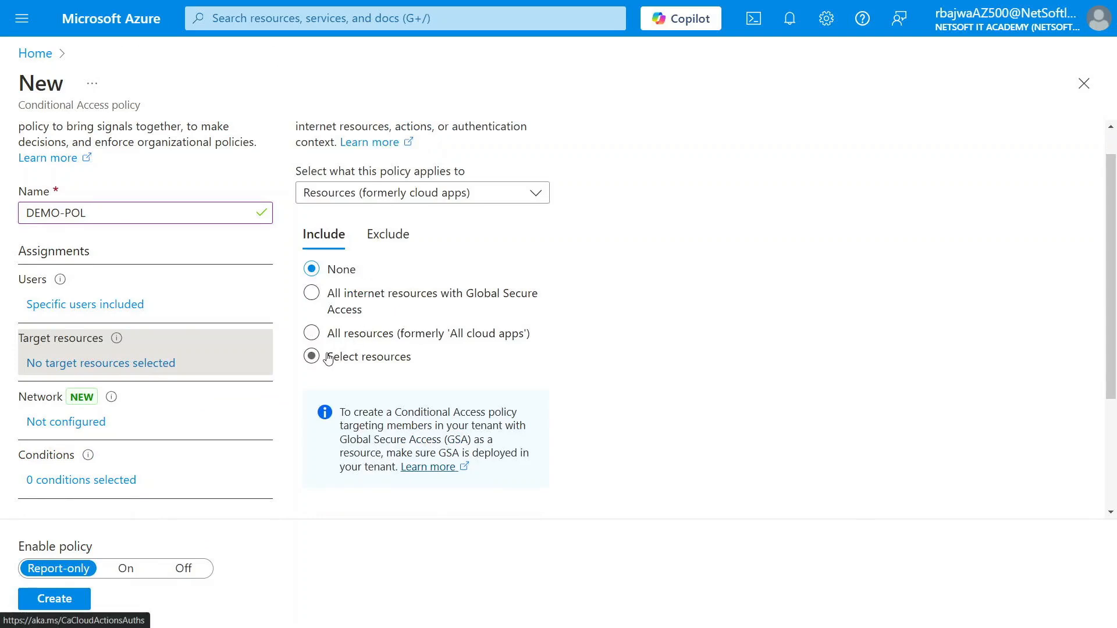
- Target All resources and apply the policy to every network except Safe-IP
{"action": "left_click", "coordinate": [329, 359]}
{"action": "left_click", "coordinate": [340, 336]}
{"action": "scroll", "coordinate": [232, 382], "scroll_direction": "down", "scroll_amount": 2}
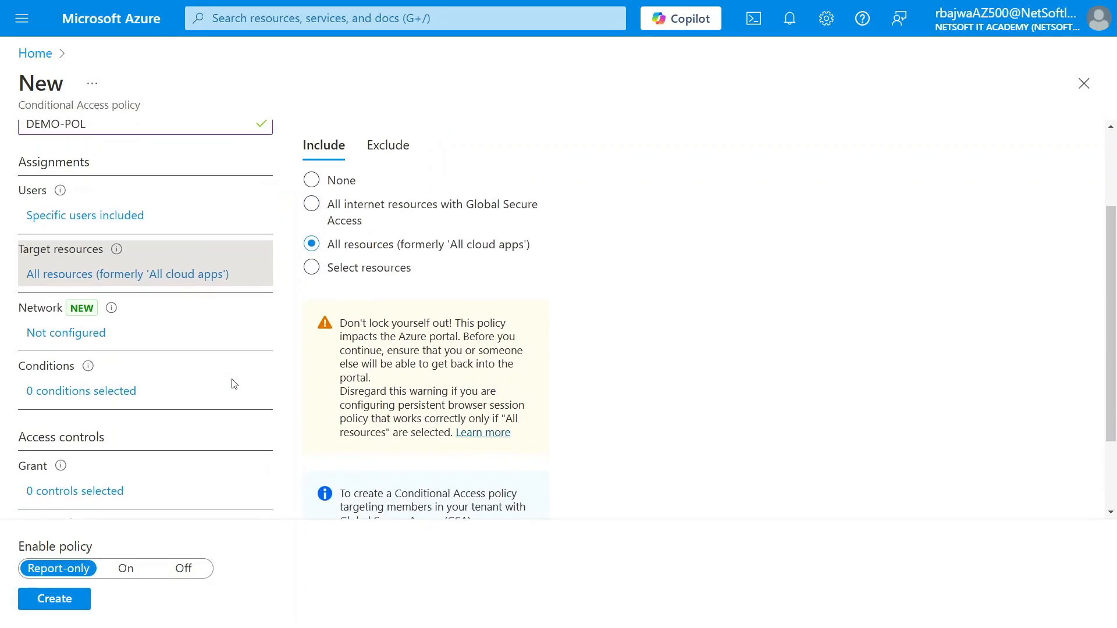
{"action": "left_click", "coordinate": [89, 337]}
{"action": "left_click", "coordinate": [330, 215]}
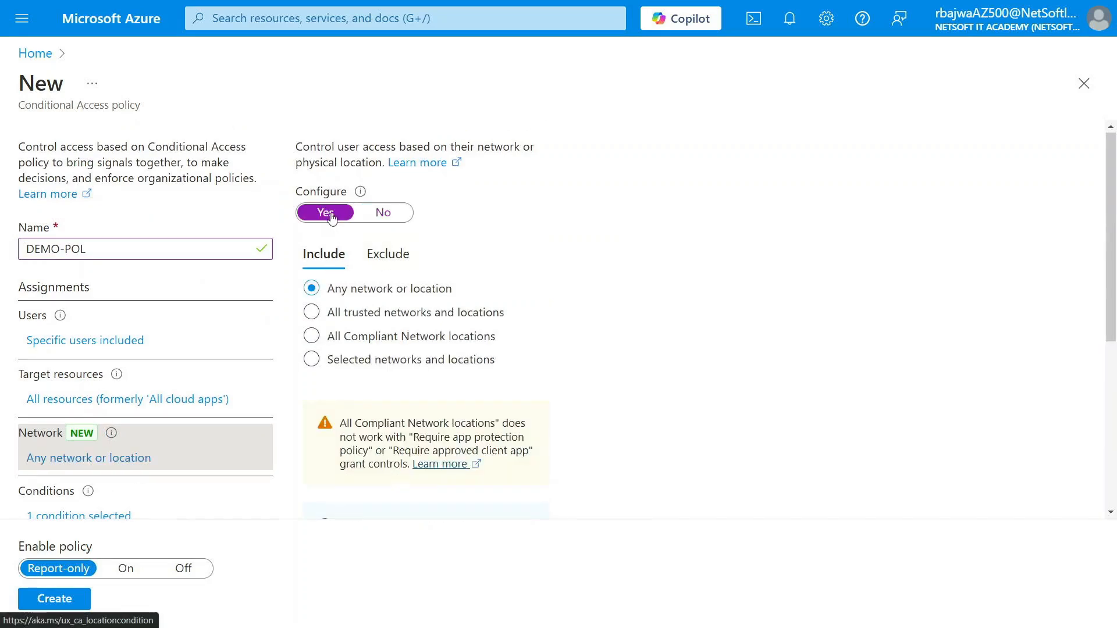
{"action": "left_click", "coordinate": [389, 256]}
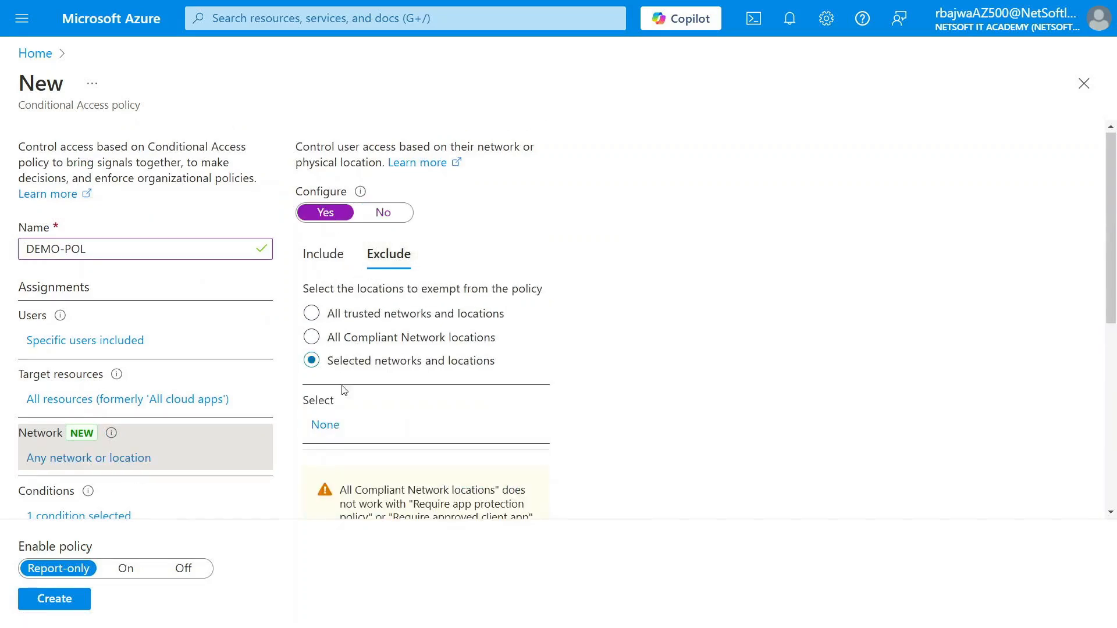
{"action": "left_click", "coordinate": [326, 426]}
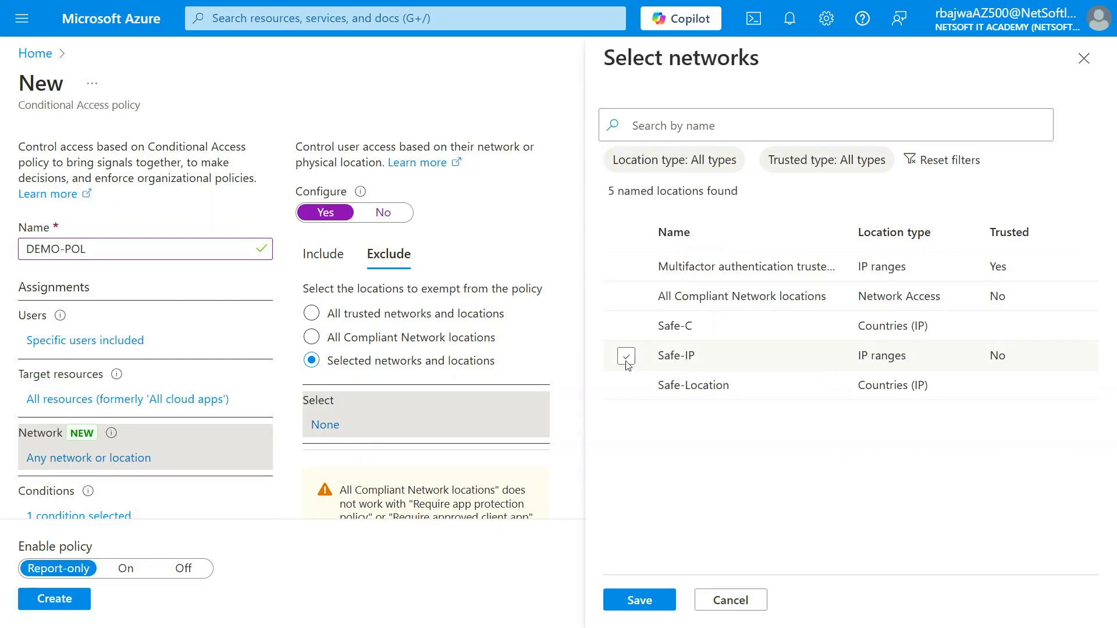
{"action": "left_click", "coordinate": [626, 357]}
{"action": "left_click", "coordinate": [635, 605]}
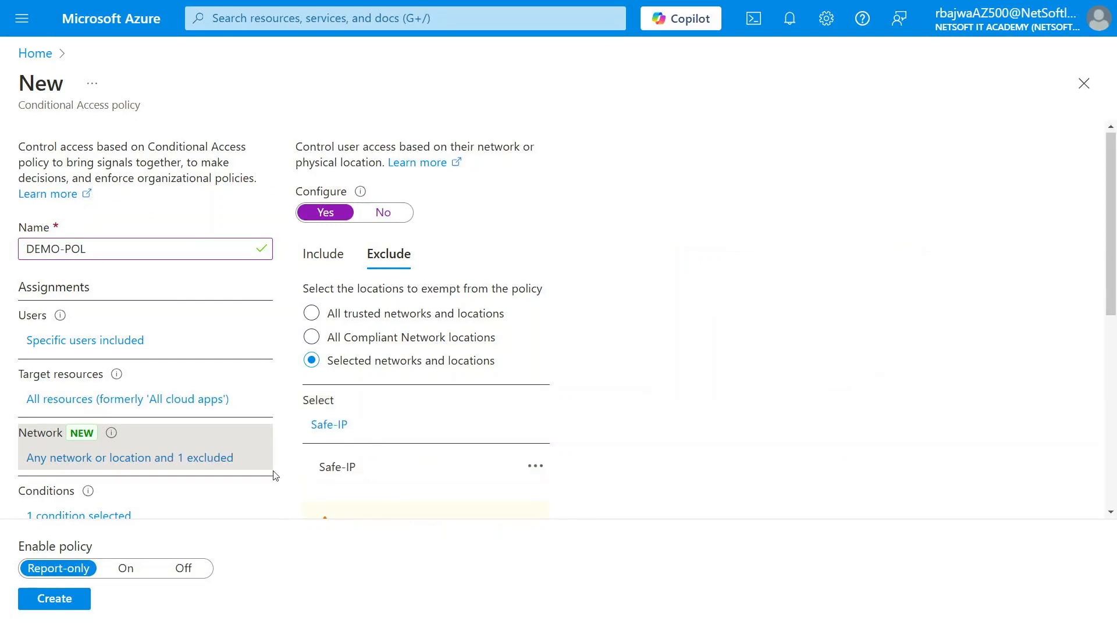
{"action": "scroll", "coordinate": [115, 481], "scroll_direction": "down", "scroll_amount": 5}
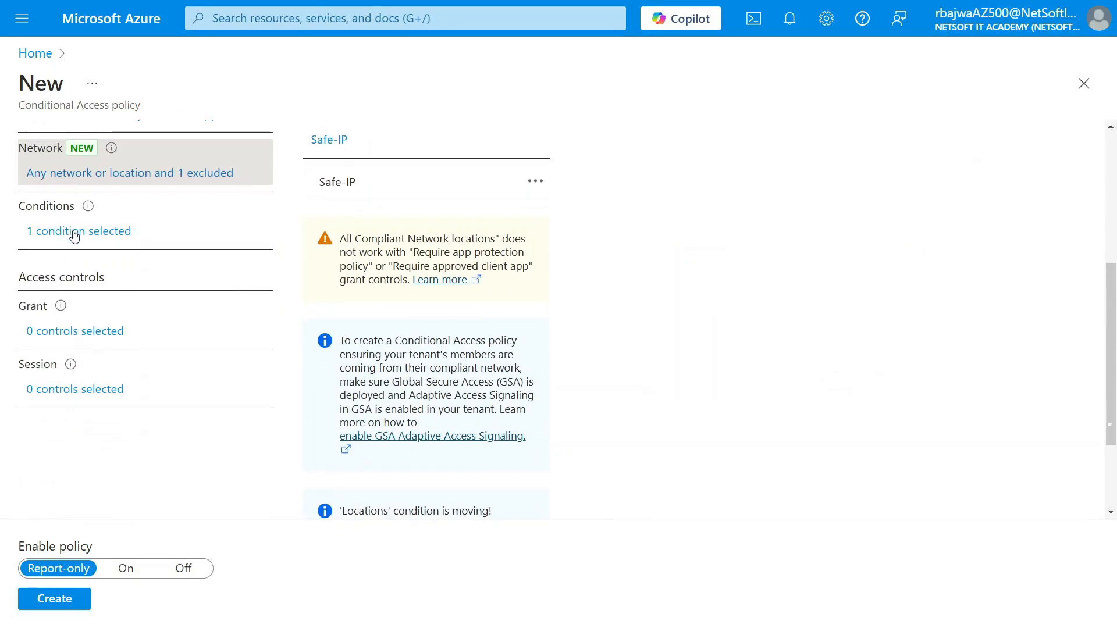
- Set the grant control to Block access
{"action": "left_click", "coordinate": [74, 235]}
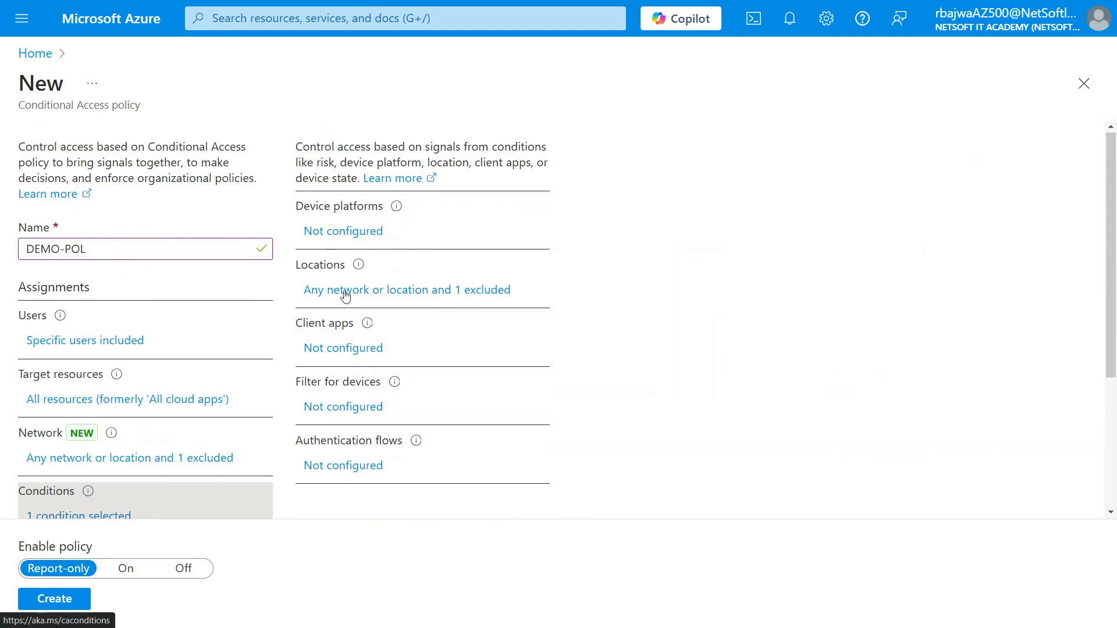
{"action": "scroll", "coordinate": [136, 389], "scroll_direction": "down", "scroll_amount": 3}
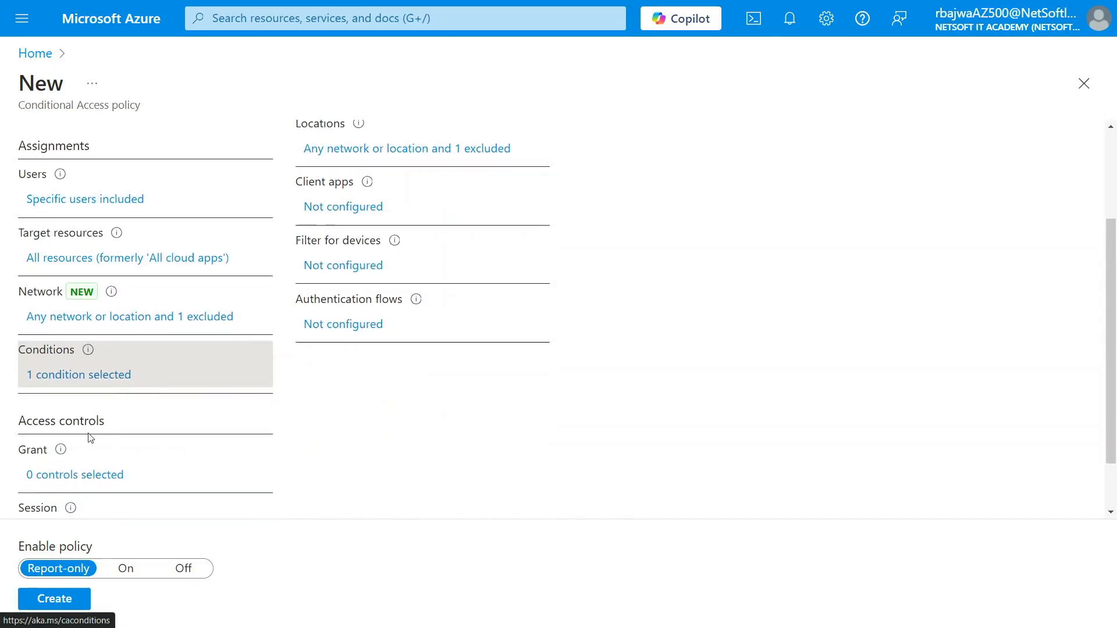
{"action": "left_click", "coordinate": [80, 445]}
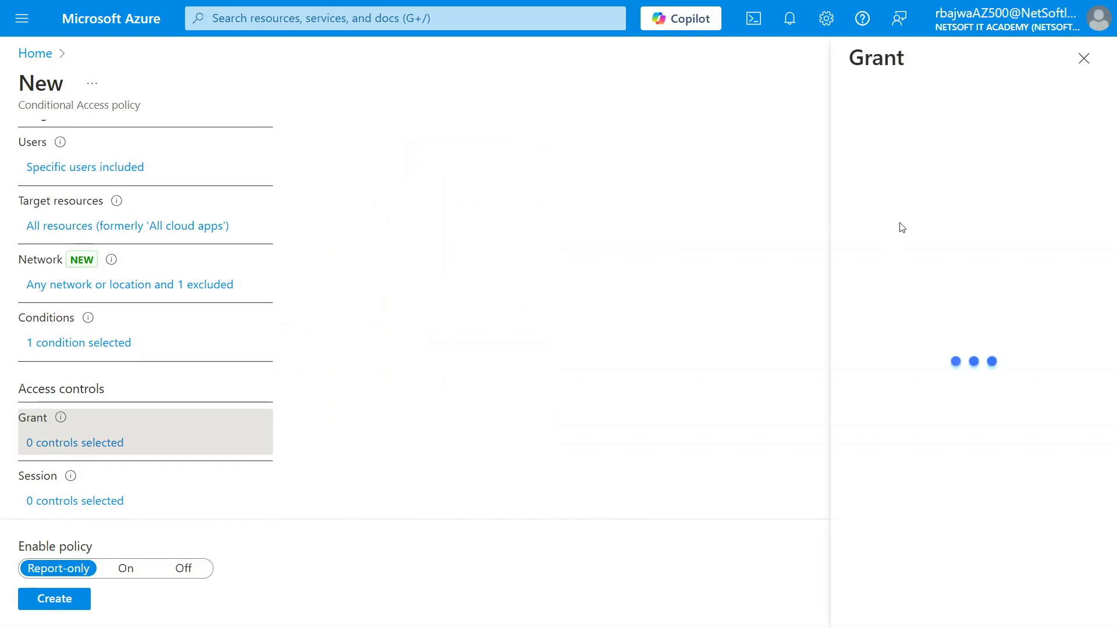
{"action": "left_click", "coordinate": [869, 172]}
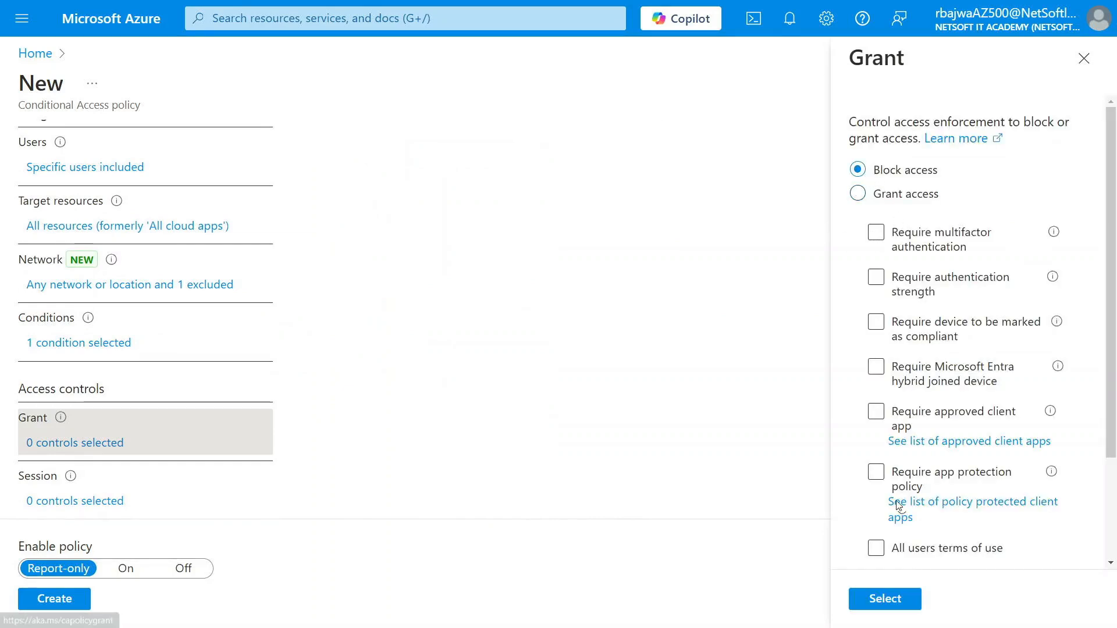
{"action": "left_click", "coordinate": [890, 599]}
- Switch the policy from Report-only to On and create DEMO-POL
{"action": "scroll", "coordinate": [267, 513], "scroll_direction": "down", "scroll_amount": 1}
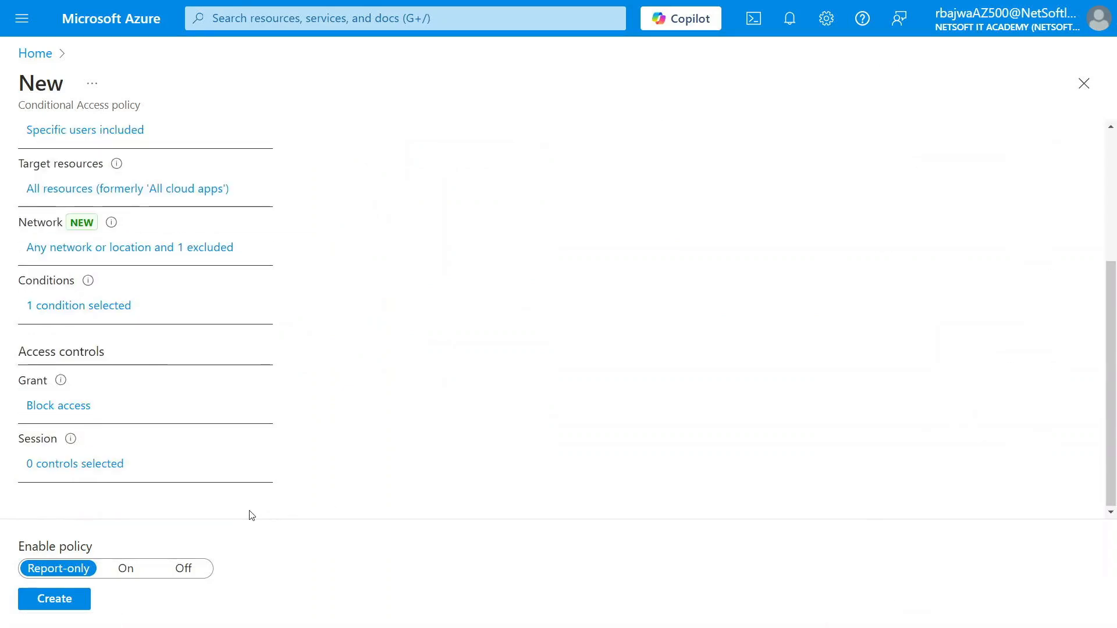
{"action": "left_click", "coordinate": [126, 569]}
{"action": "left_click", "coordinate": [62, 601]}
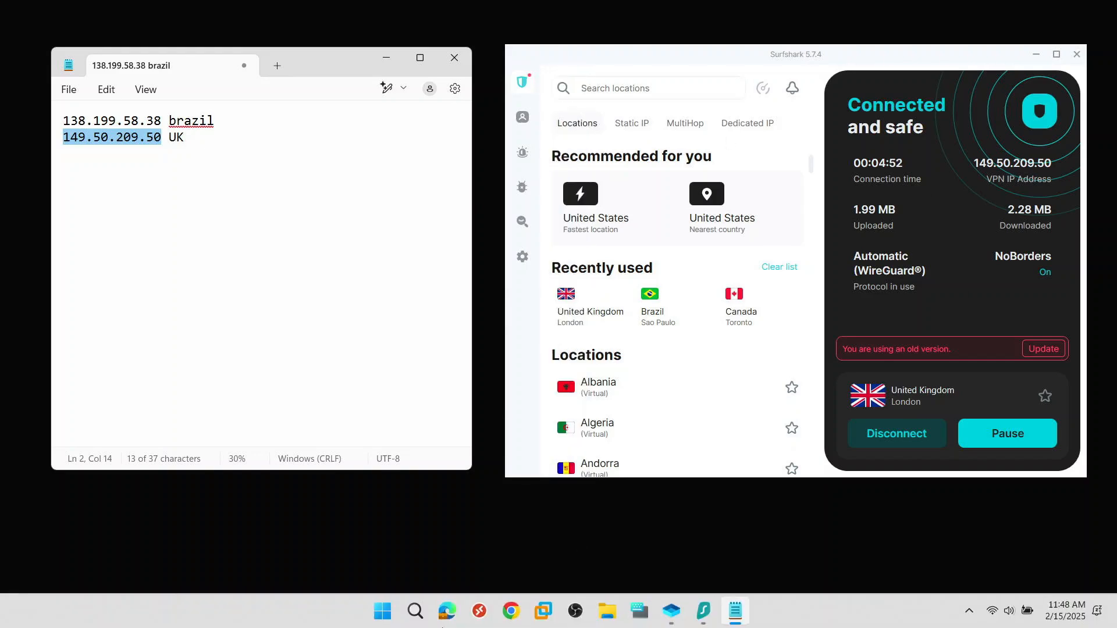
- Open a private browser window and go to portal.azure
{"action": "left_click", "coordinate": [446, 611]}
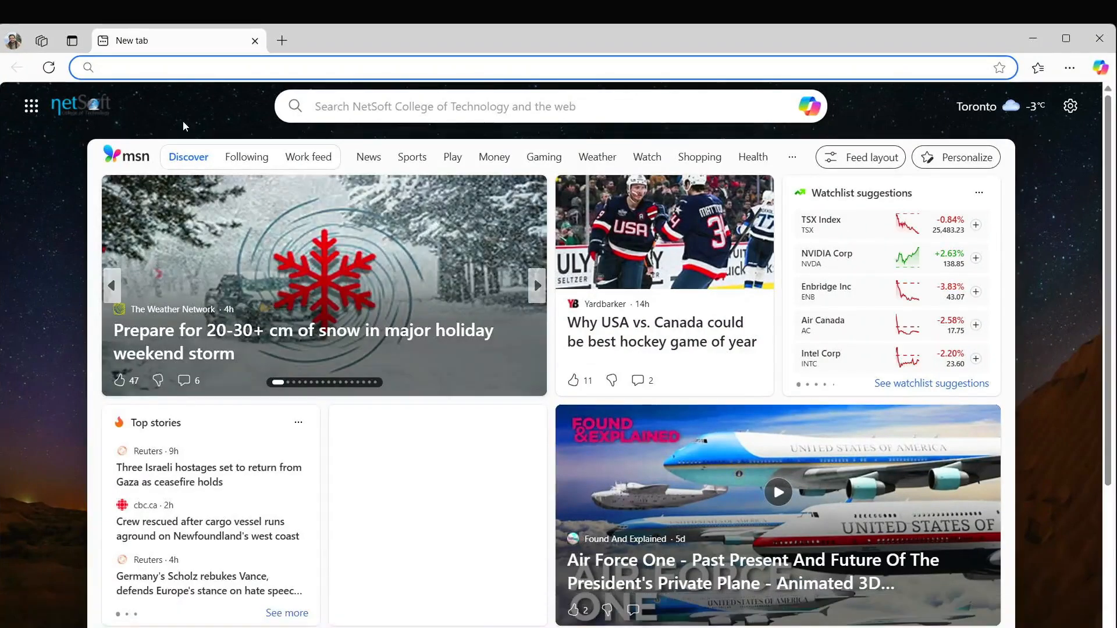
{"action": "key", "text": "ctrl+shift+n"}
{"action": "type", "text": "portal.azure"}
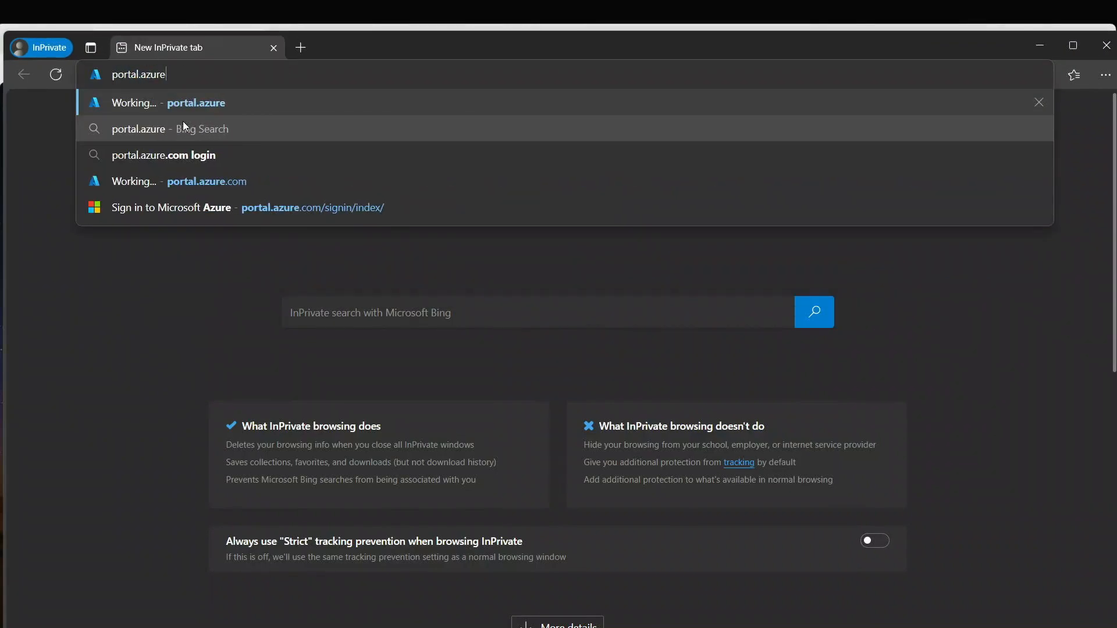
{"action": "key", "text": "Return"}
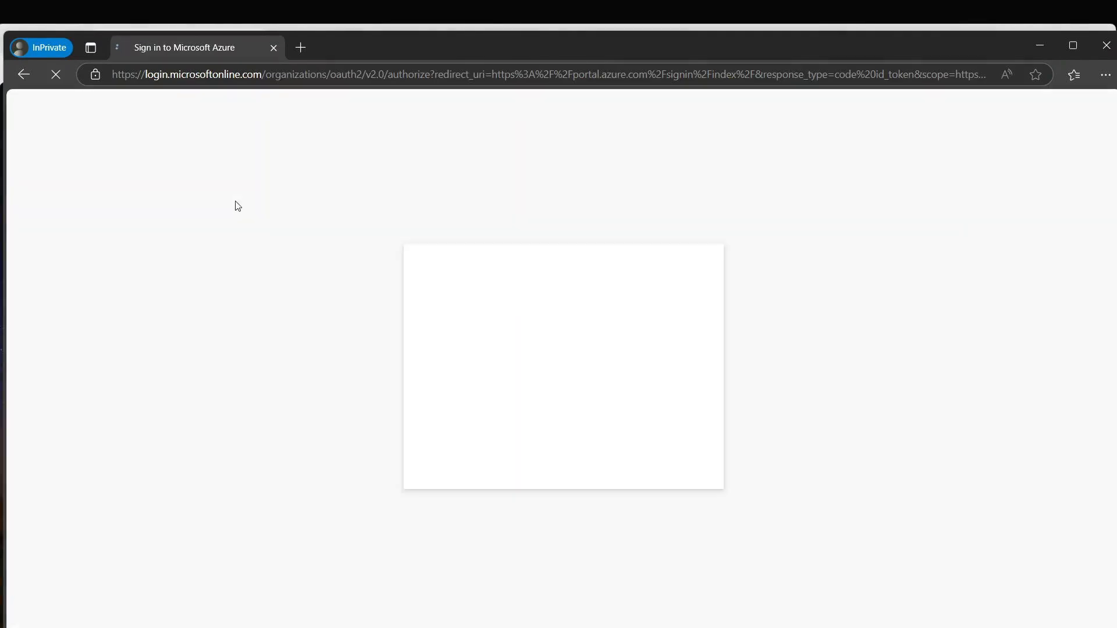
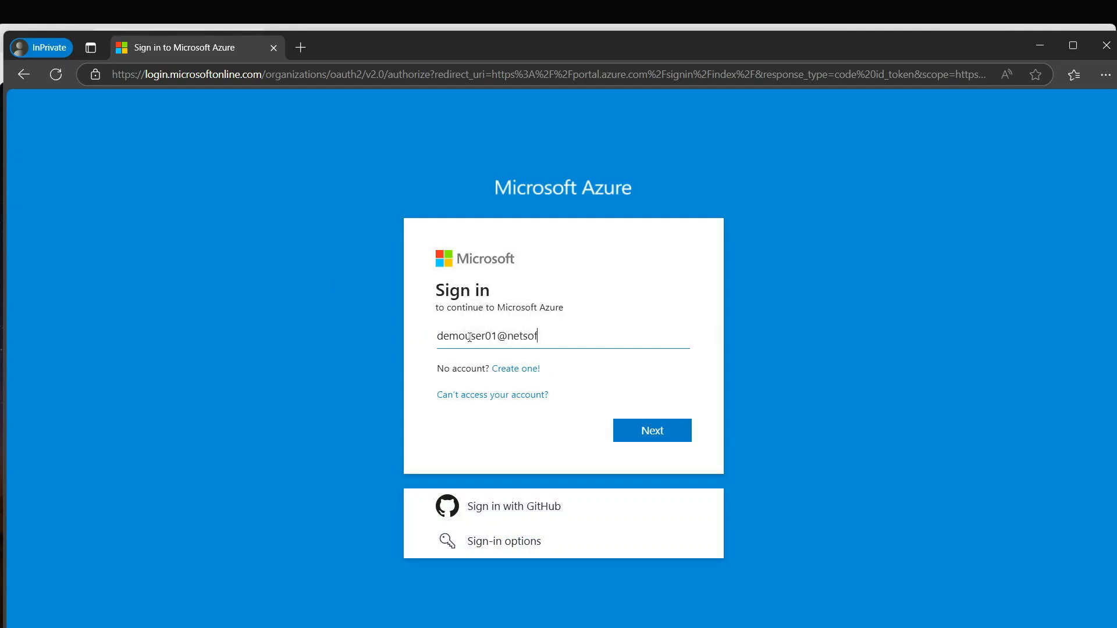
- Enter the demo user's work e-mail, fixing the domain typos, to reach the password step
{"action": "key", "text": "Return"}
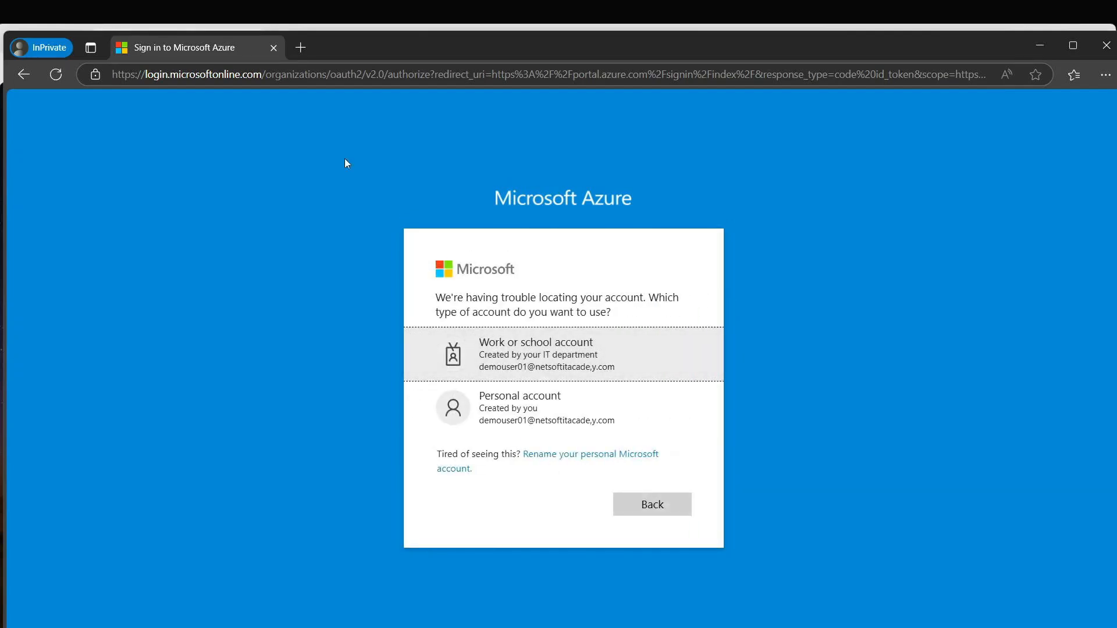
{"action": "left_click", "coordinate": [632, 508]}
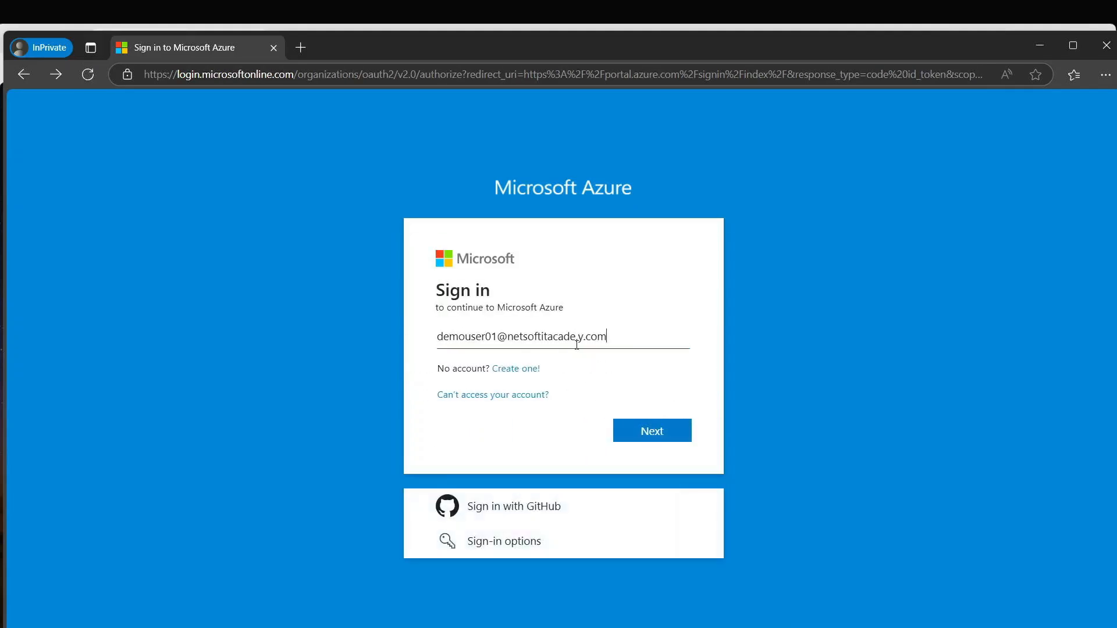
{"action": "left_click", "coordinate": [584, 336]}
{"action": "key", "text": "BackSpace"}
{"action": "key", "text": "BackSpace"}
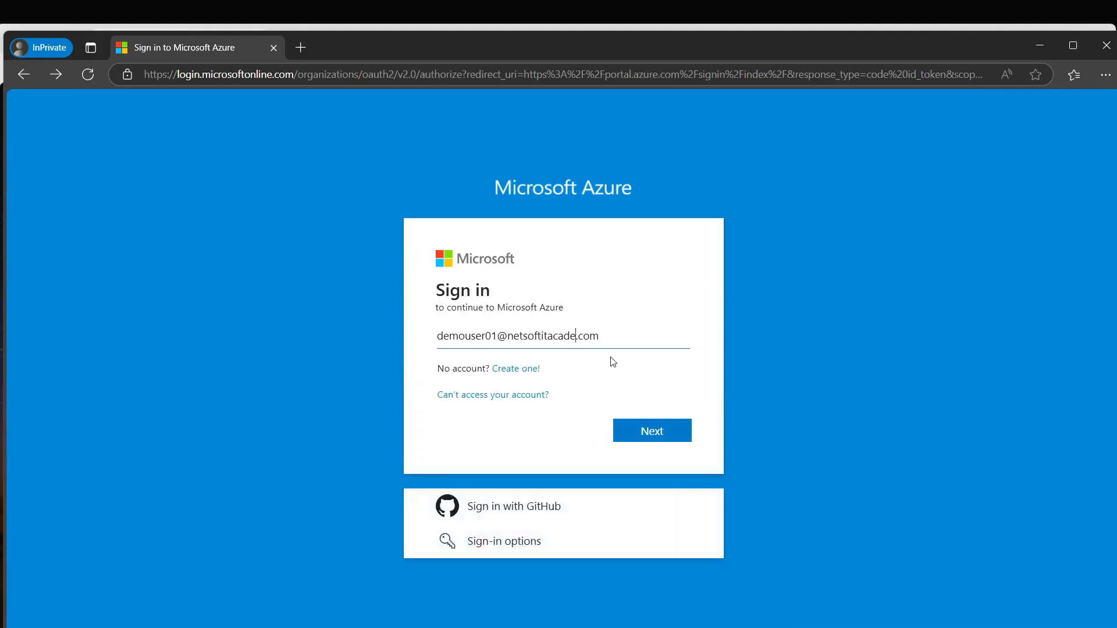
{"action": "type", "text": "y"}
{"action": "left_click", "coordinate": [654, 422]}
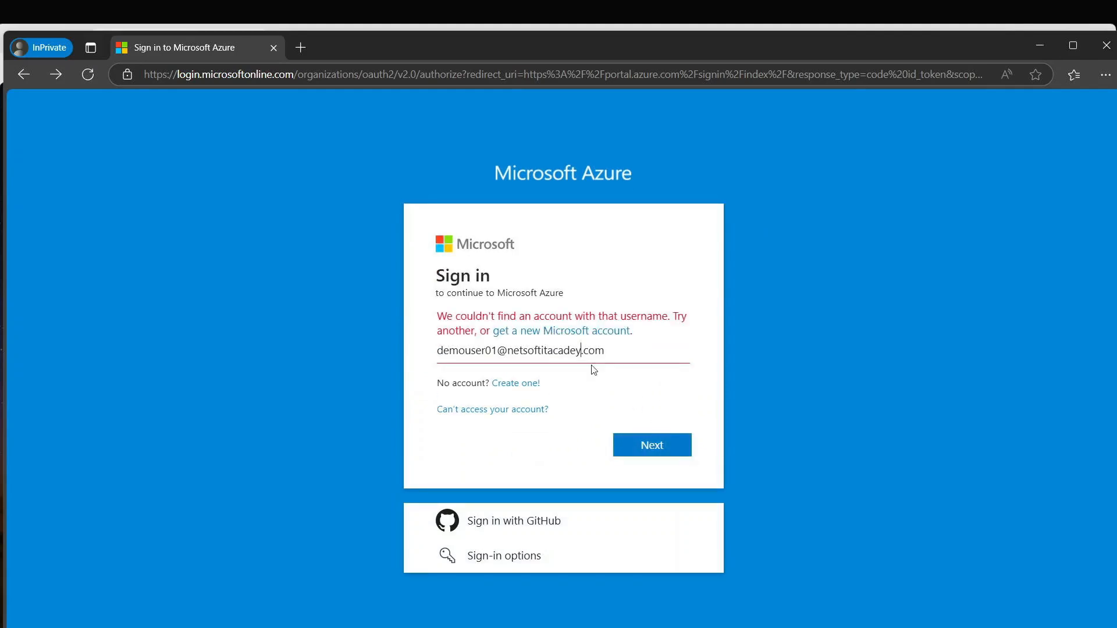
{"action": "type", "text": "m"}
{"action": "key", "text": "BackSpace"}
{"action": "key", "text": "BackSpace"}
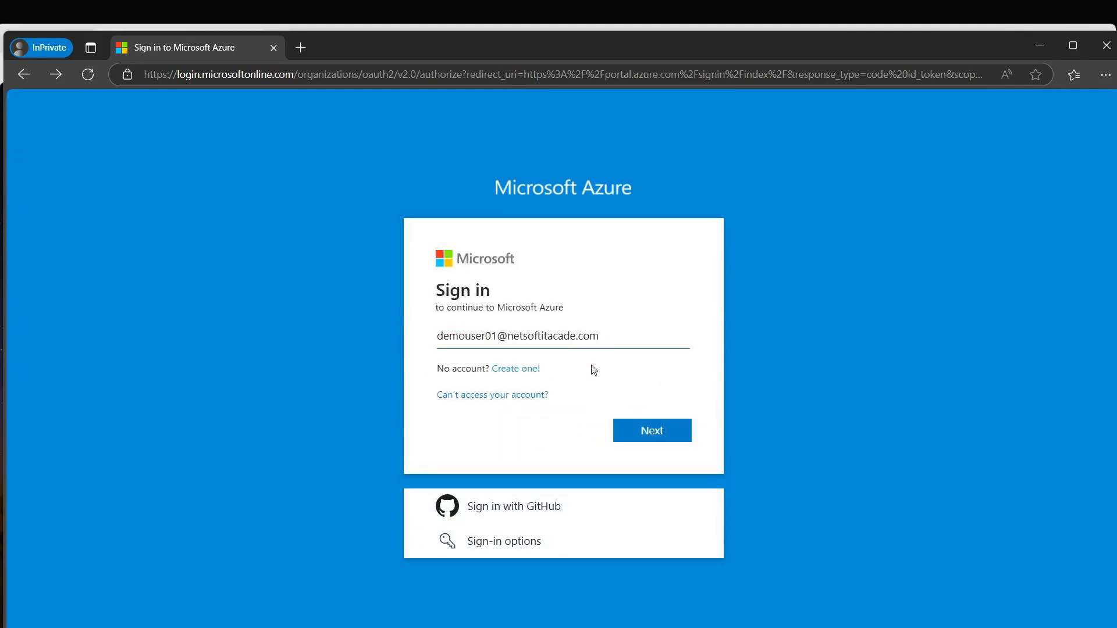
{"action": "type", "text": "my"}
{"action": "left_click", "coordinate": [646, 429]}
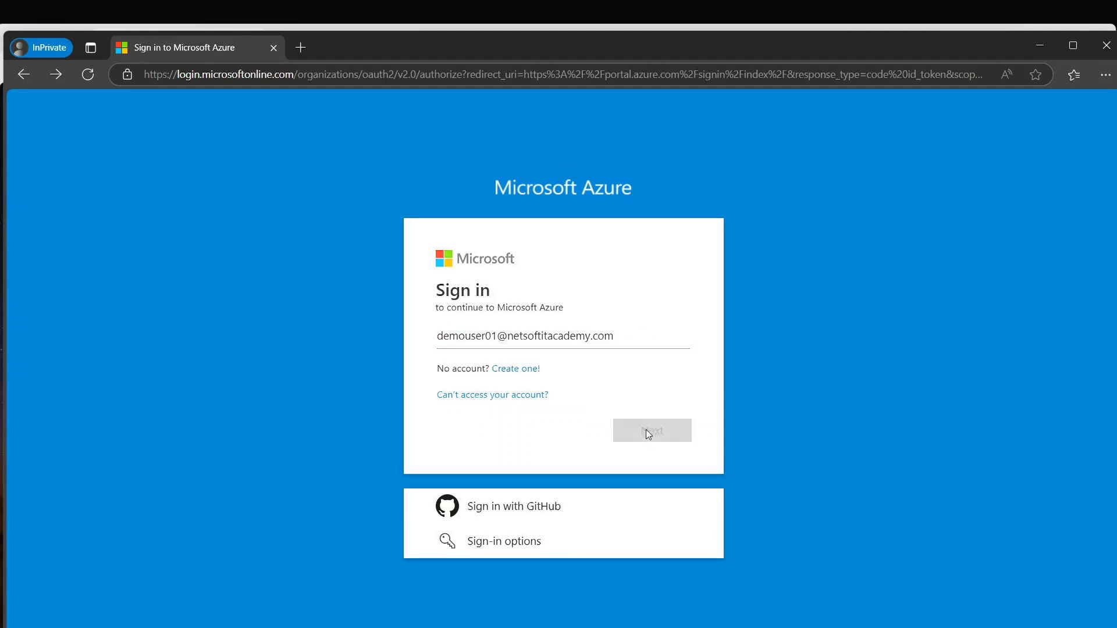
- Enter the account password, decline staying signed in, then close the portal tab
{"action": "left_click", "coordinate": [477, 355]}
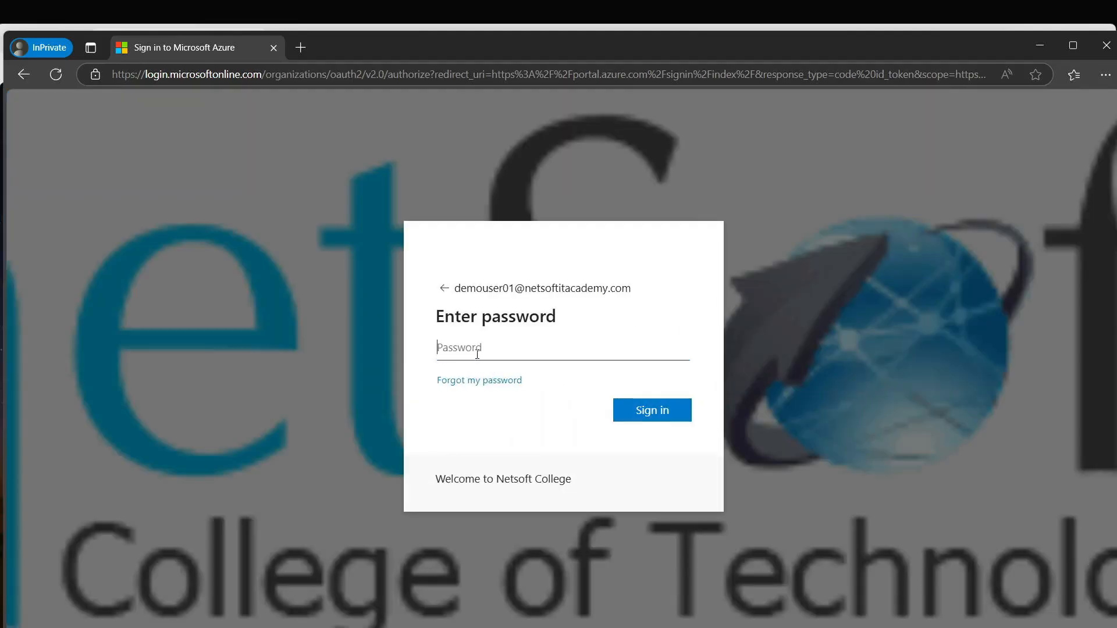
{"action": "type", "text": "••"}
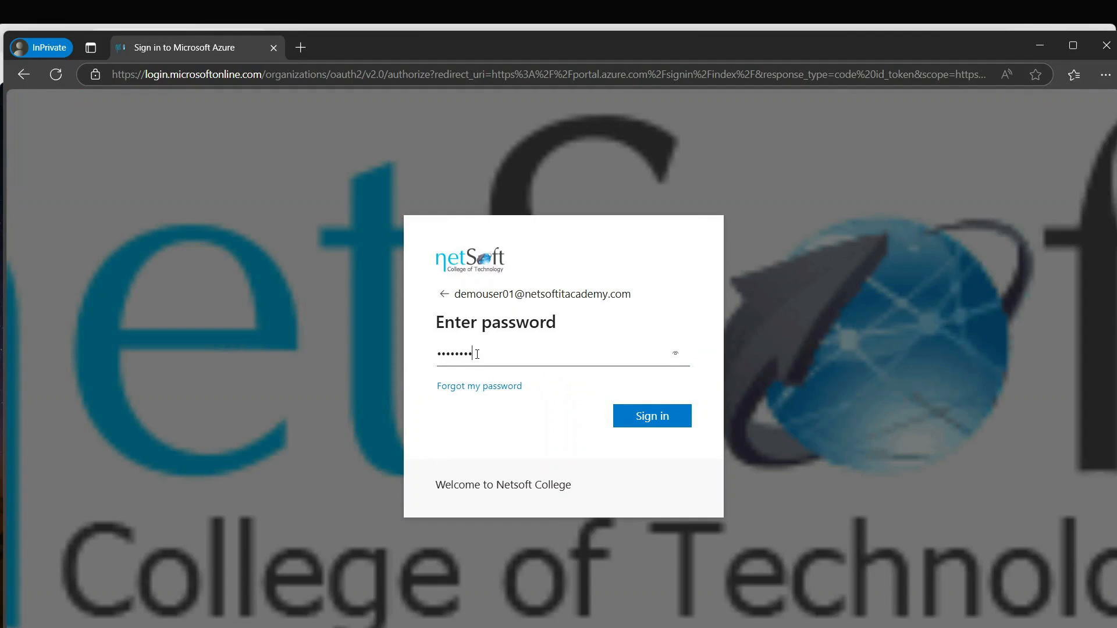
{"action": "type", "text": "••••••"}
{"action": "key", "text": "Return"}
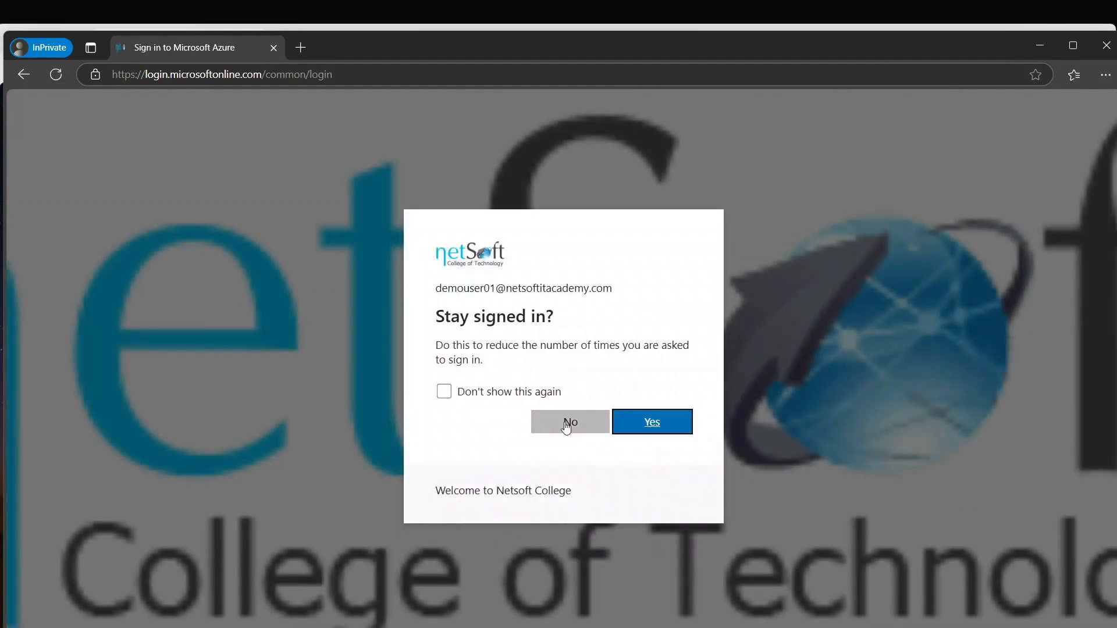
{"action": "left_click", "coordinate": [565, 422]}
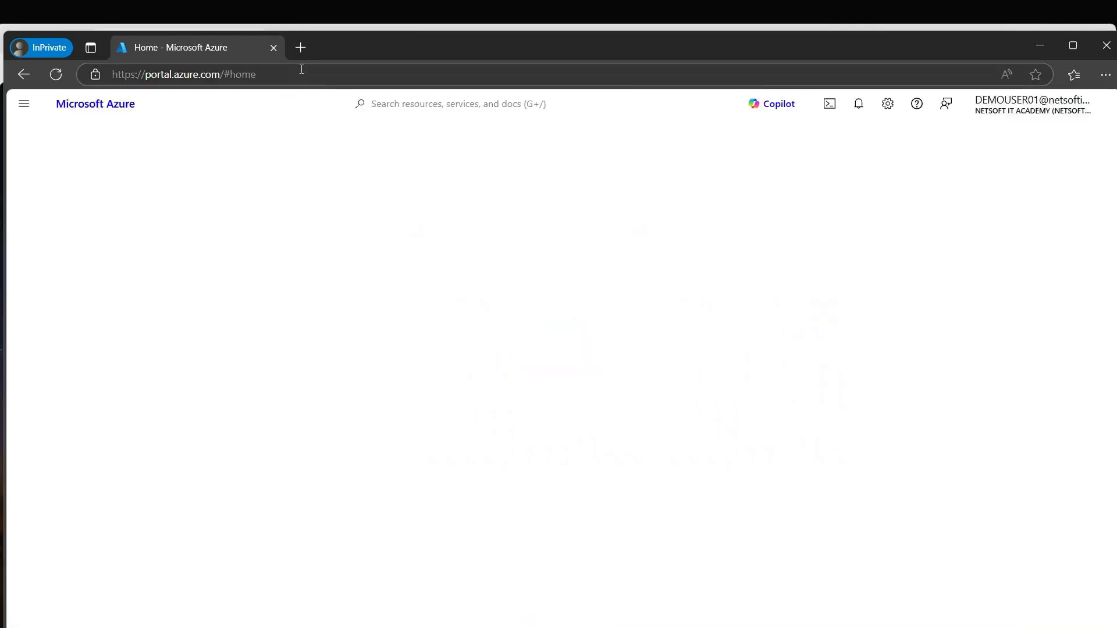
{"action": "left_click", "coordinate": [272, 48]}
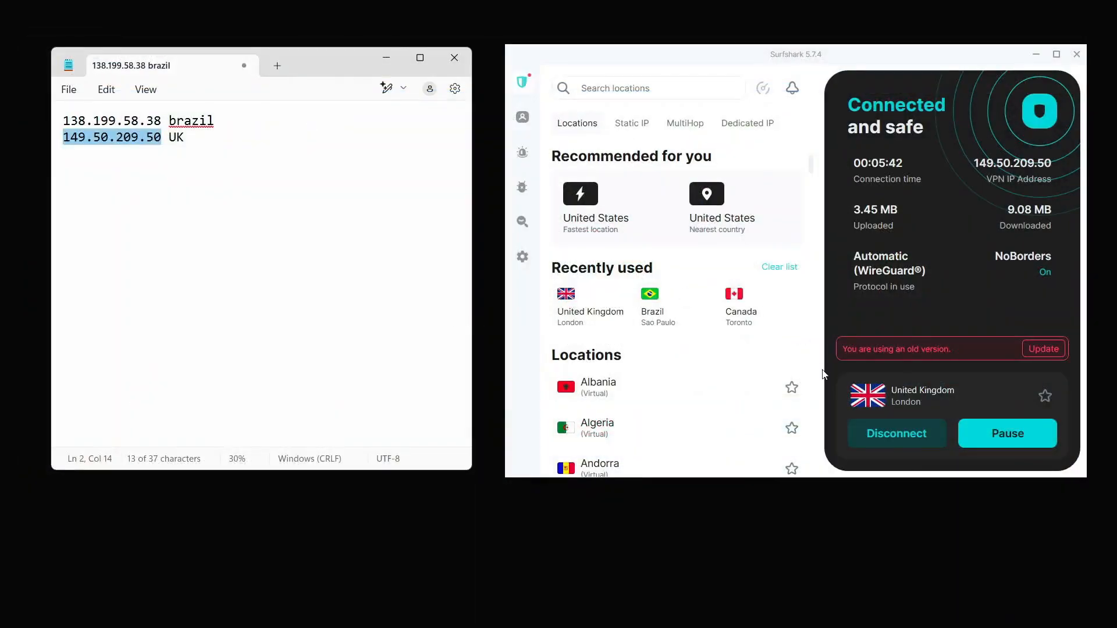
- Reconnect Surfshark through Edinburgh, United Kingdom (188.240.57.100) and return to Edge
{"action": "left_click", "coordinate": [608, 91]}
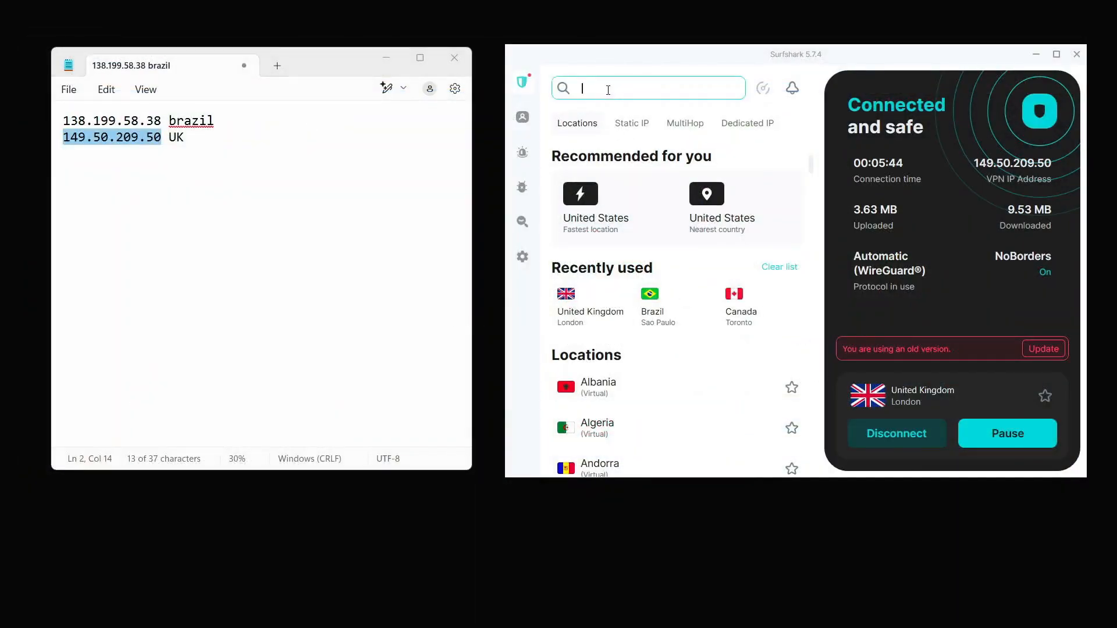
{"action": "type", "text": "uni"}
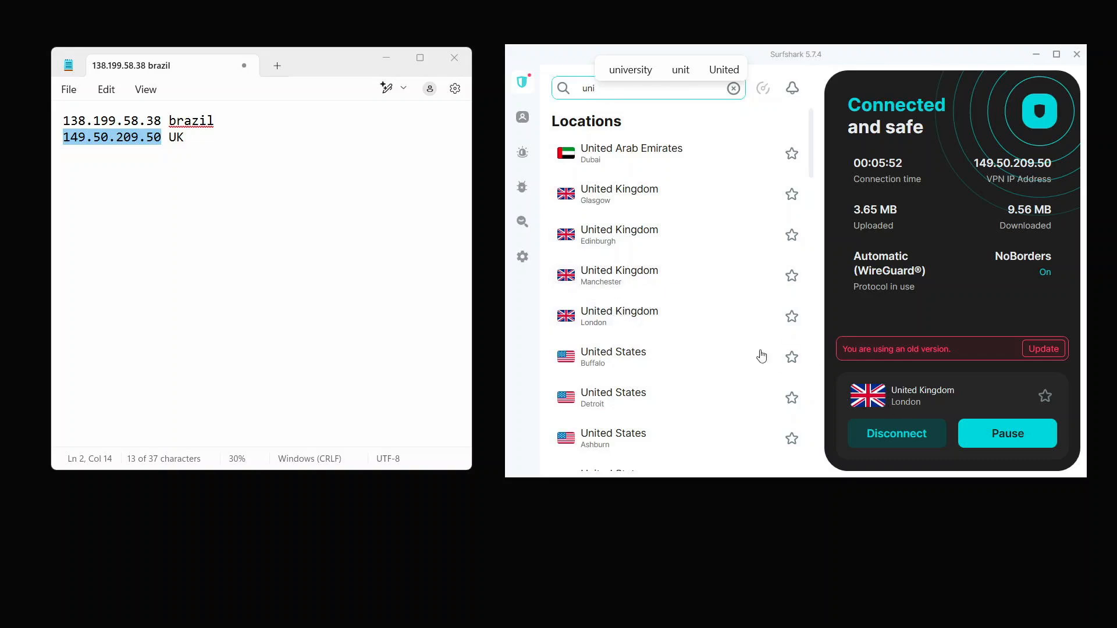
{"action": "left_click", "coordinate": [636, 232]}
{"action": "left_click", "coordinate": [756, 295]}
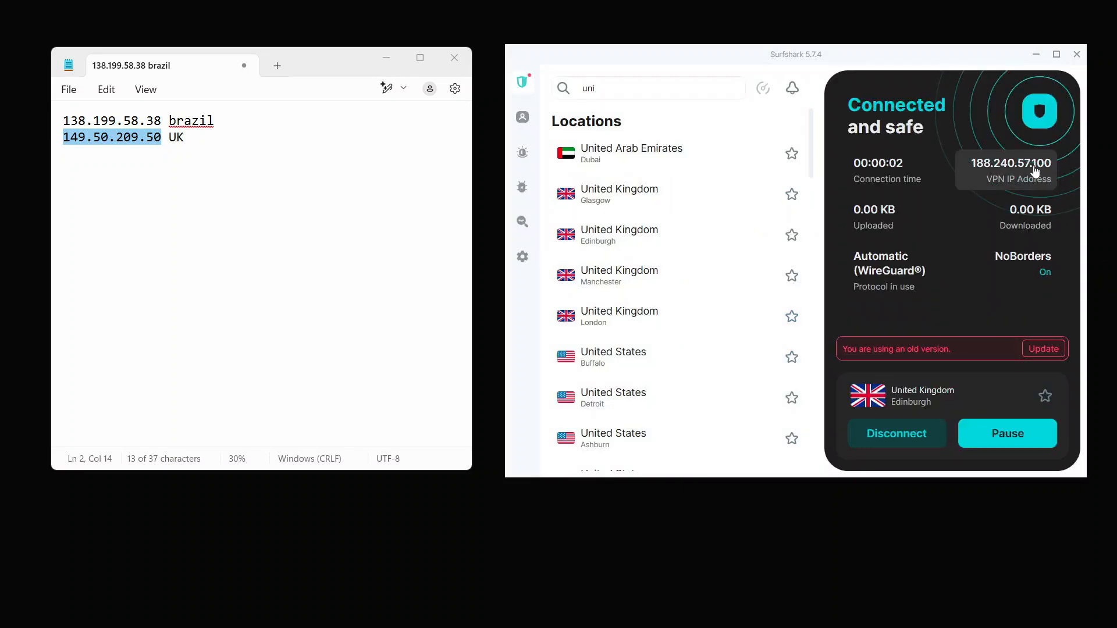
{"action": "mouse_move", "coordinate": [524, 627]}
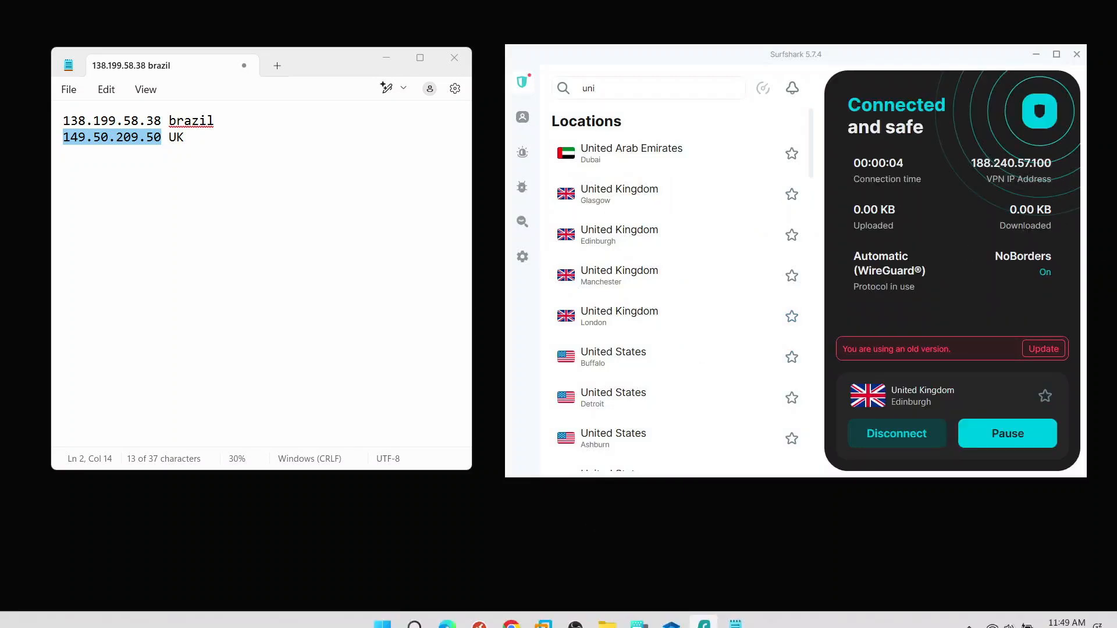
{"action": "left_click", "coordinate": [451, 618]}
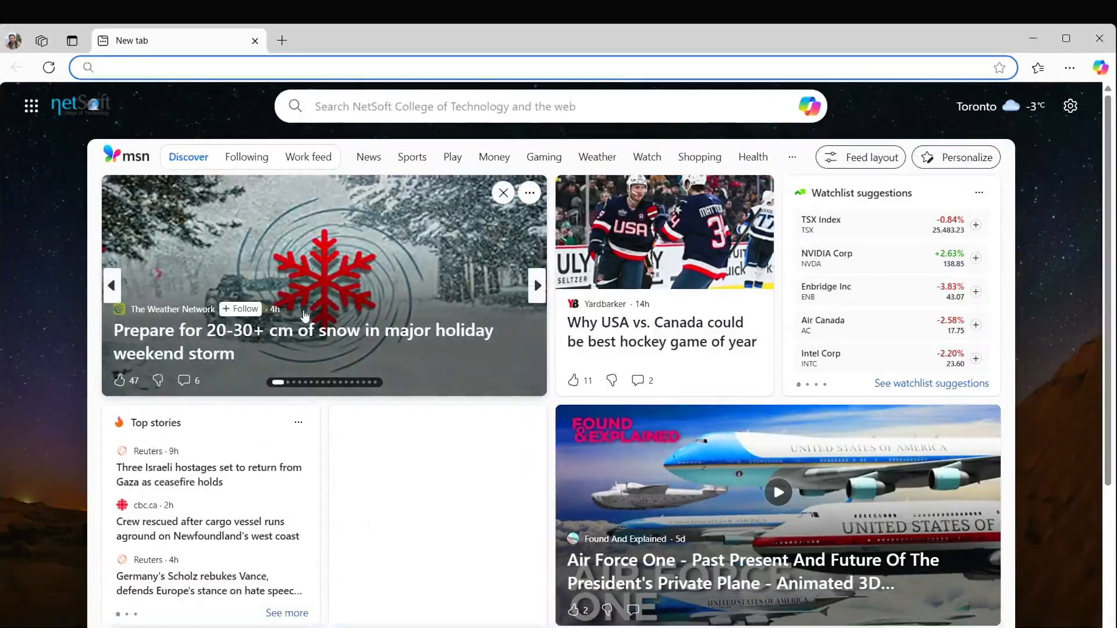
- Load portal.azure in a new InPrivate Edge window
{"action": "key", "text": "ctrl+shift+n"}
{"action": "type", "text": "portal.azure"}
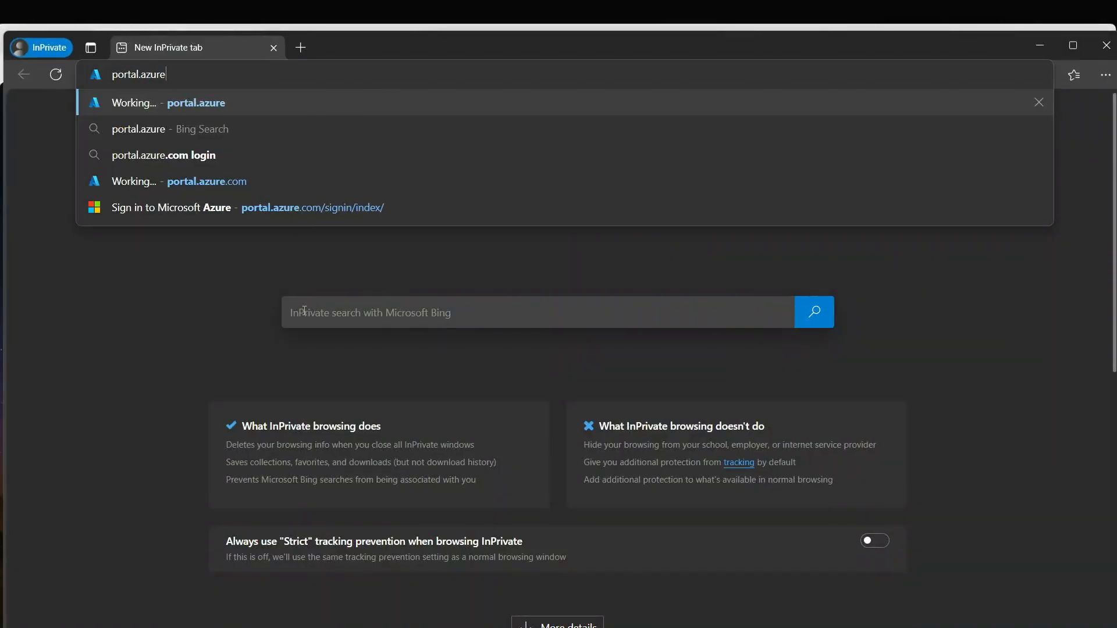
{"action": "key", "text": "Return"}
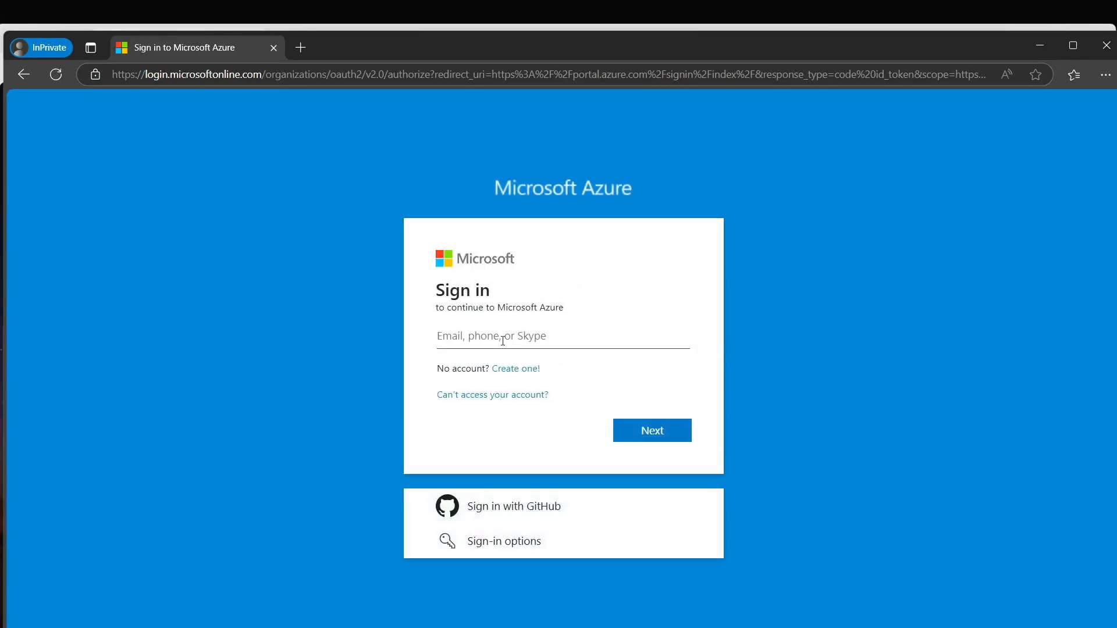
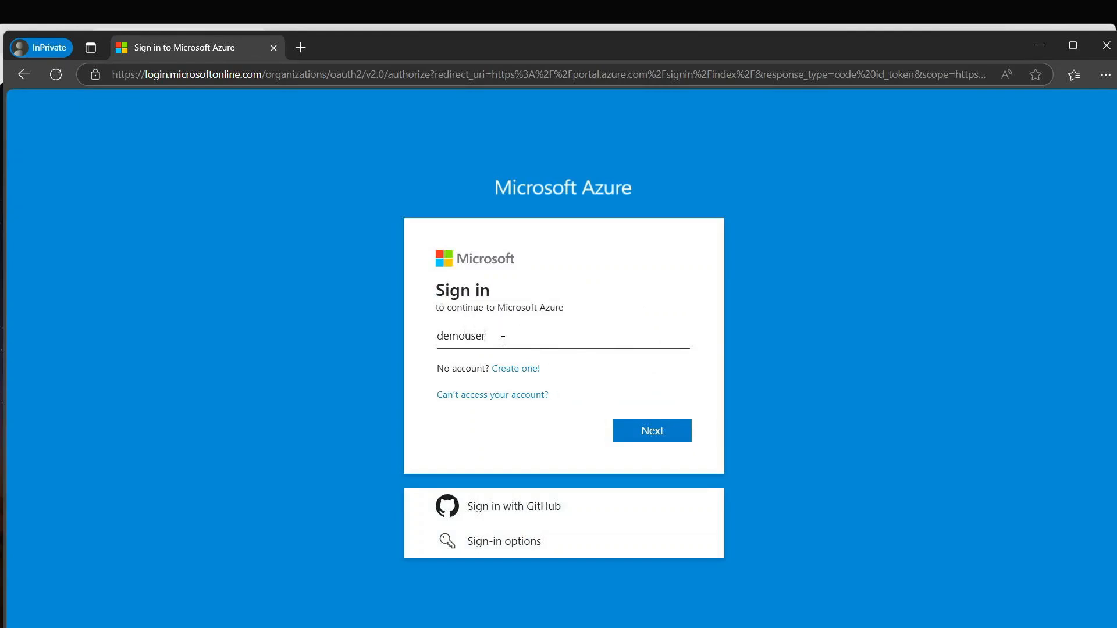
- Sign in with the demo user's e-mail and password, see 'You cannot access this right now', then close the window
{"action": "key", "text": "Return"}
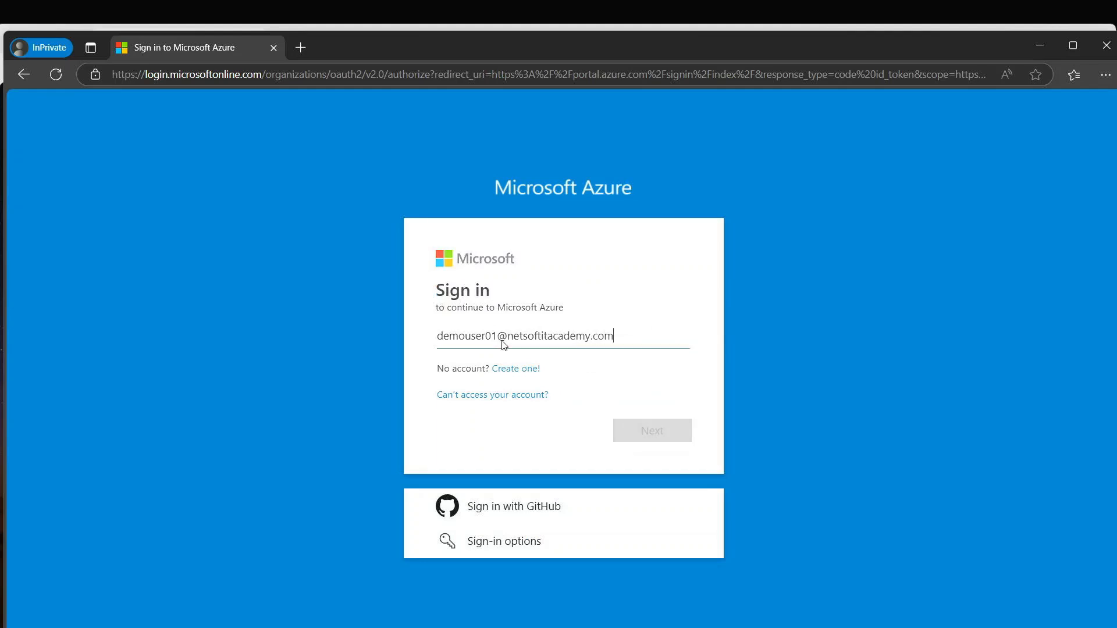
{"action": "type", "text": "********"}
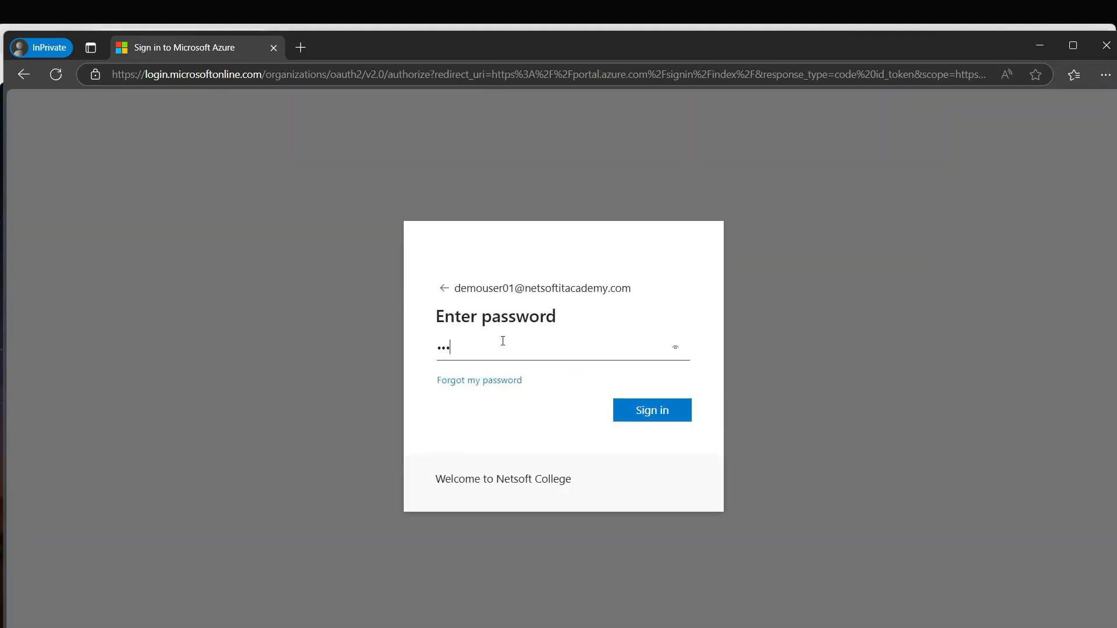
{"action": "key", "text": "Return"}
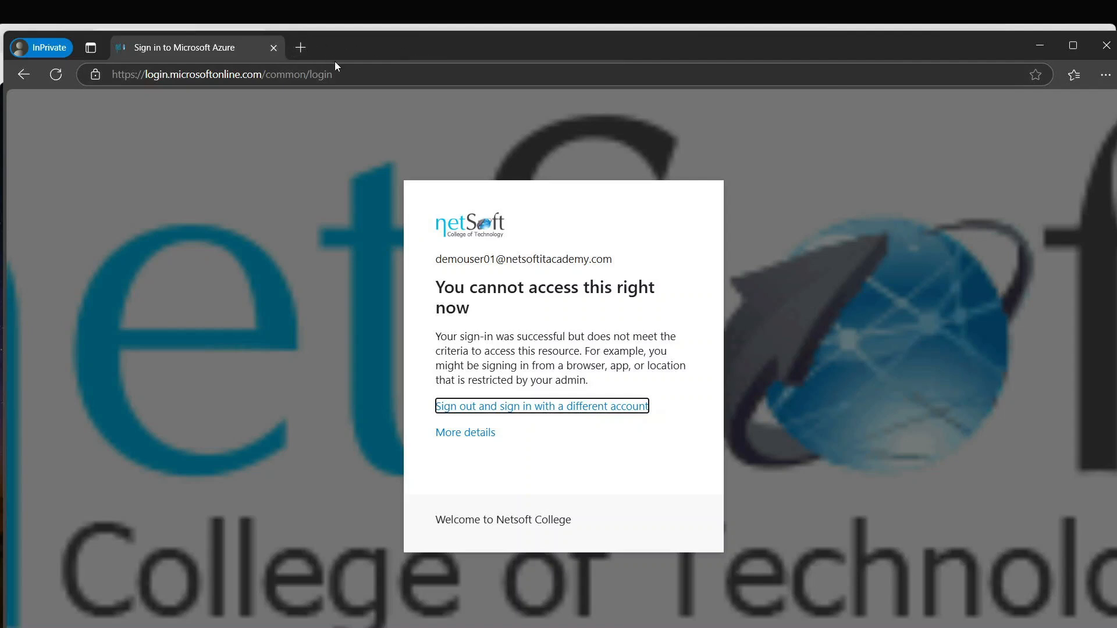
{"action": "left_click", "coordinate": [273, 47]}
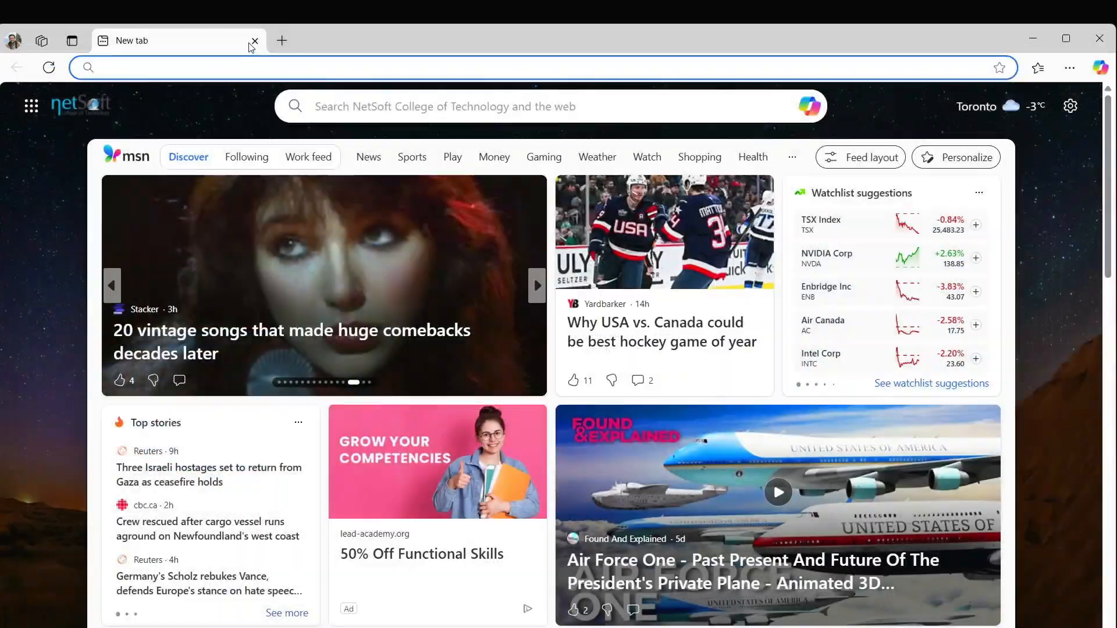
- Close Edge and switch the Surfshark location from Edinburgh to Brazil – Sao Paulo
{"action": "left_click", "coordinate": [255, 40]}
{"action": "mouse_move", "coordinate": [560, 201]}
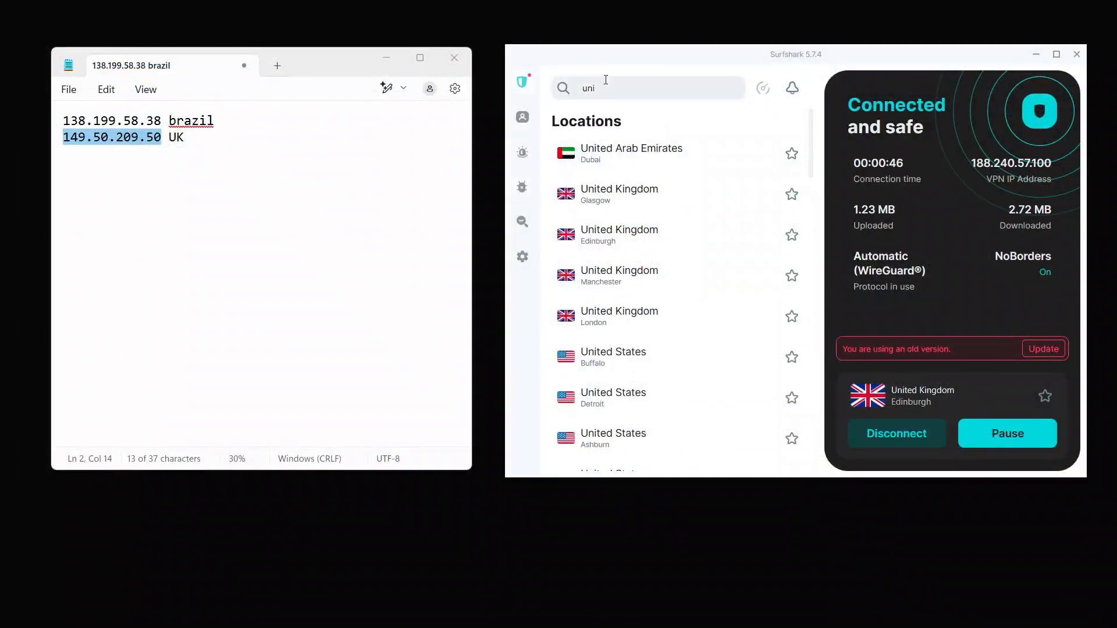
{"action": "double_click", "coordinate": [570, 87]}
{"action": "type", "text": "bra"}
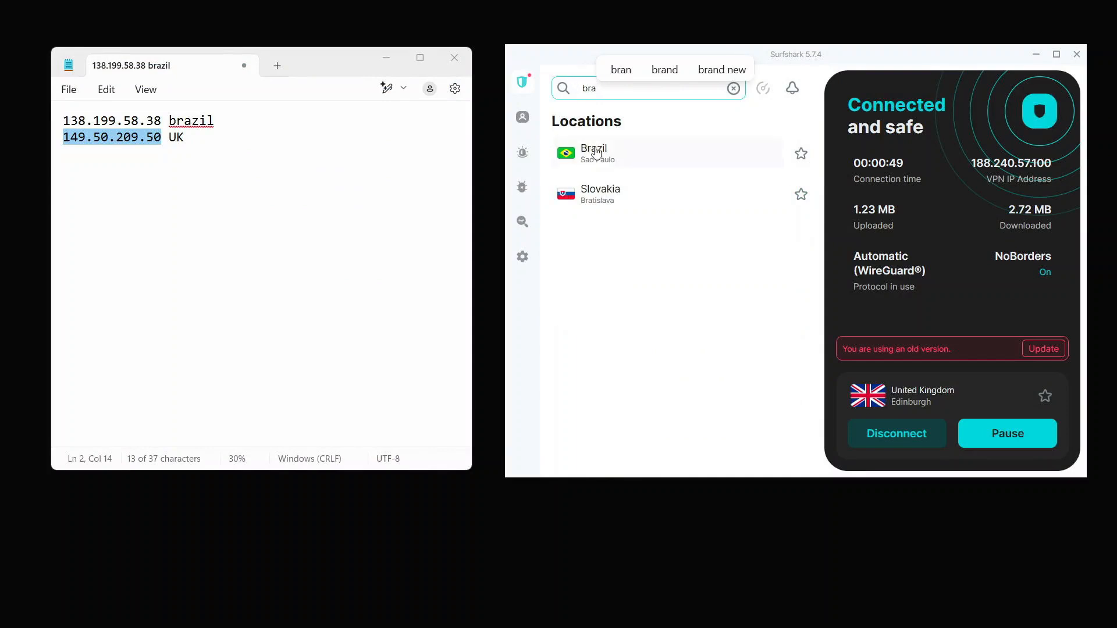
{"action": "left_click", "coordinate": [596, 153]}
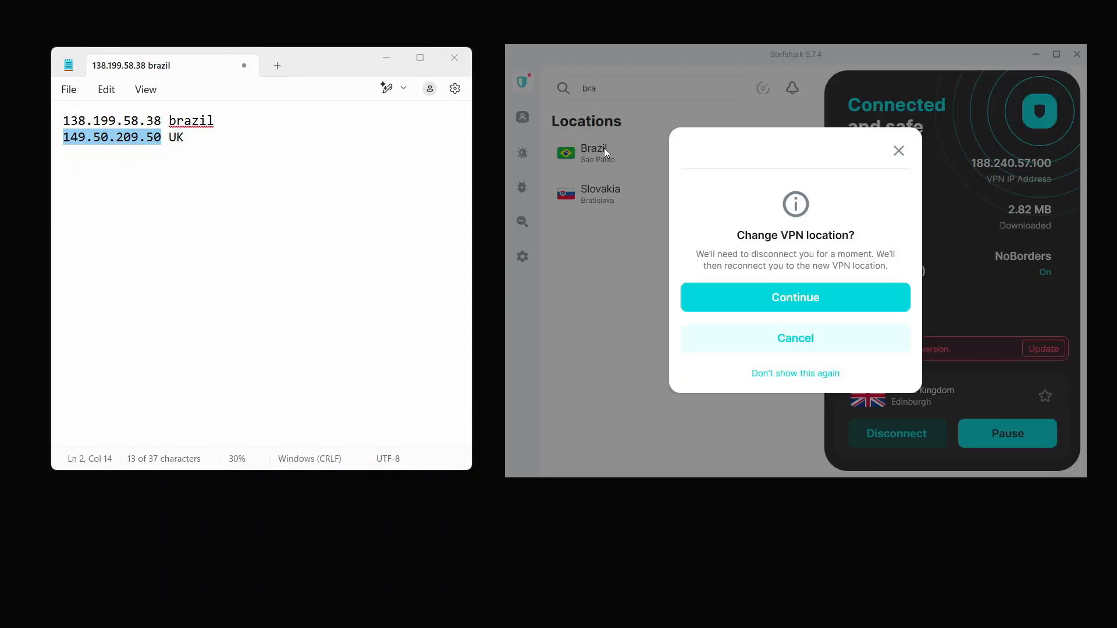
{"action": "left_click", "coordinate": [796, 295]}
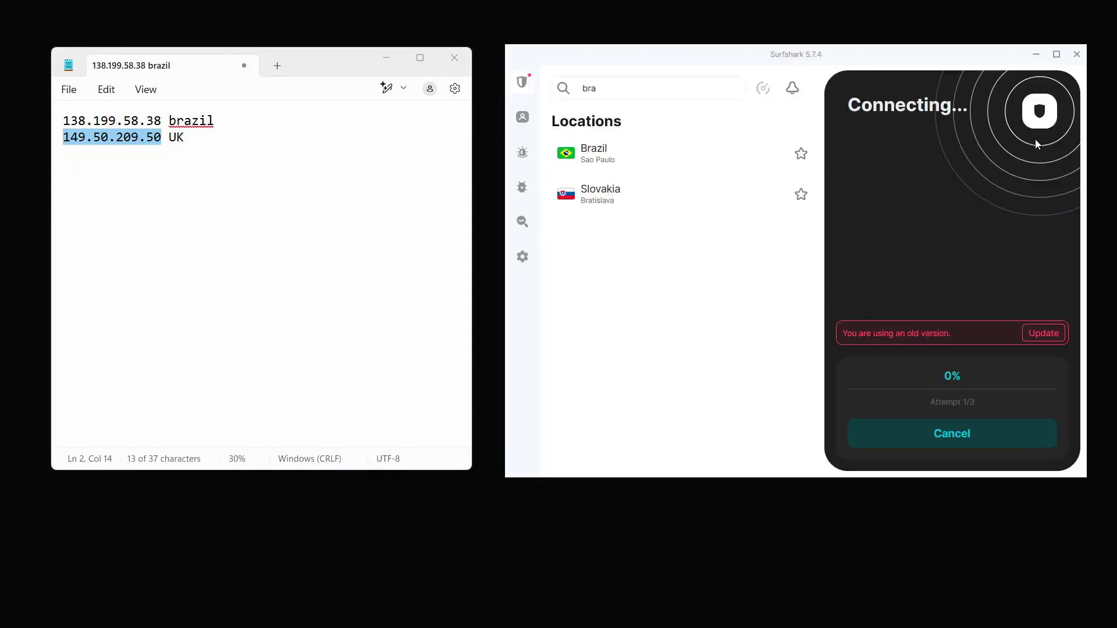